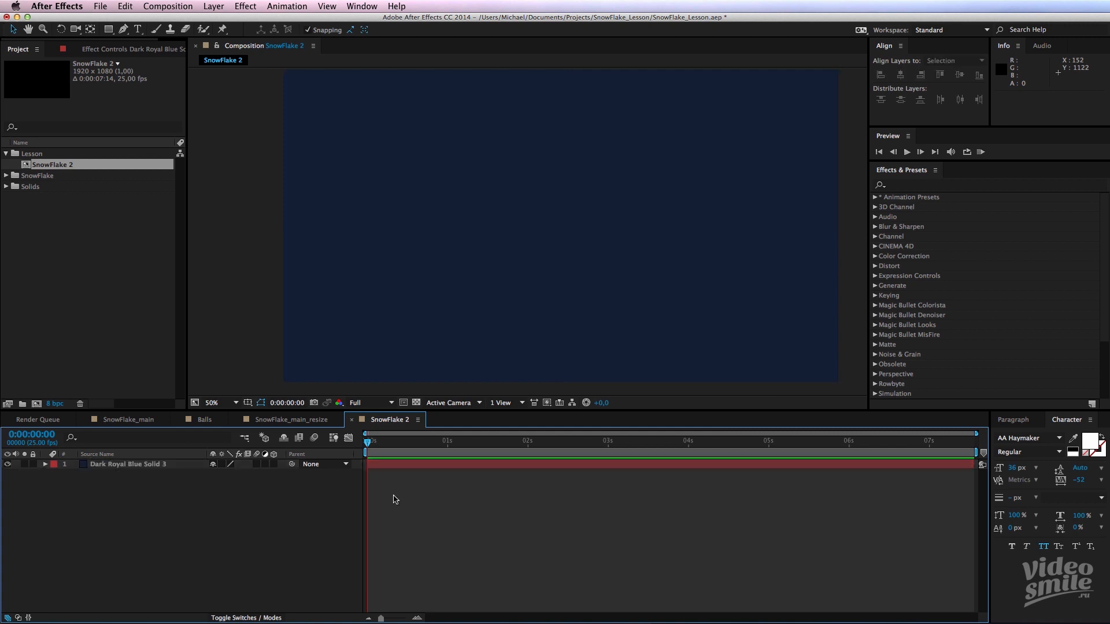
- Rename the Dark Royal Blue Solid 3 layer to BG and lock it
left_click(101, 470)
key("Return")
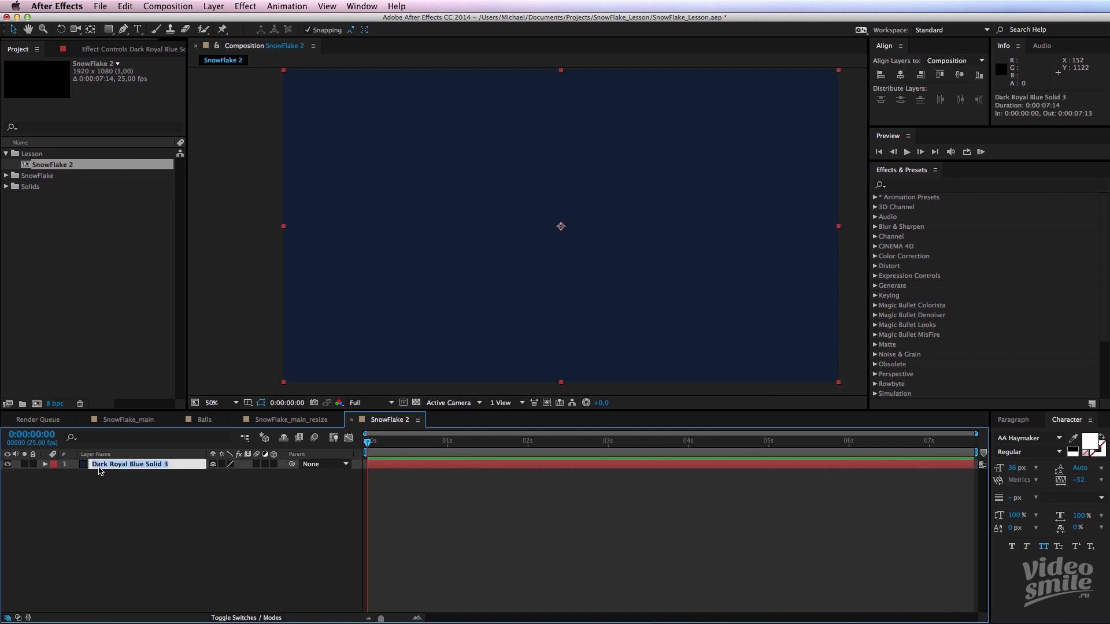
type("BG")
left_click(41, 487)
left_click(34, 464)
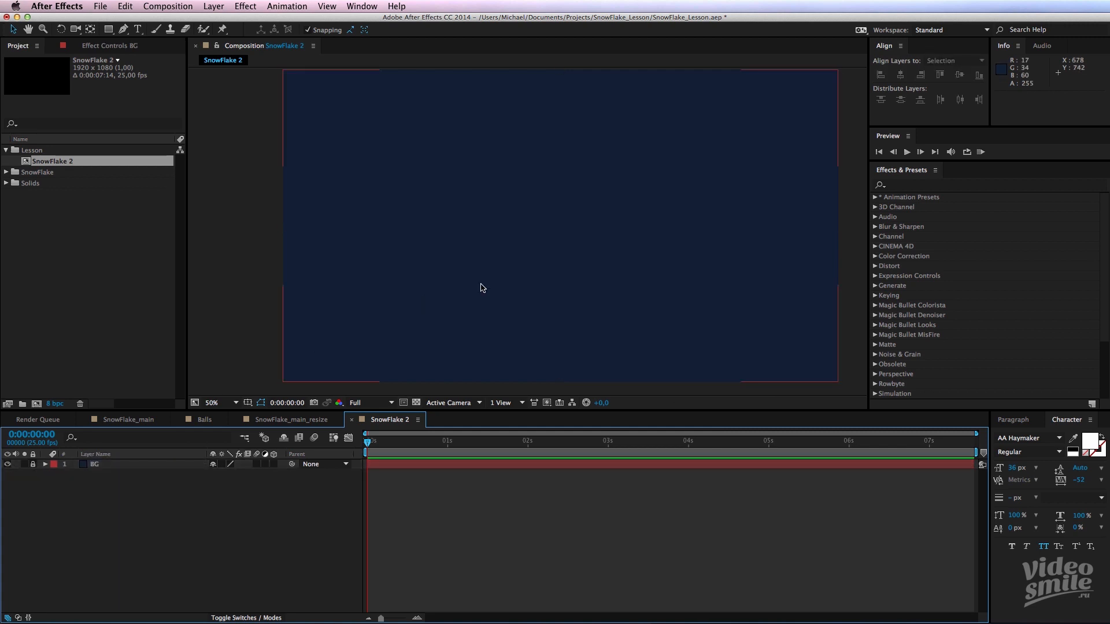
- Activate the Pen tool and display the grid and Title/Action Safe guides over the composition
key("g")
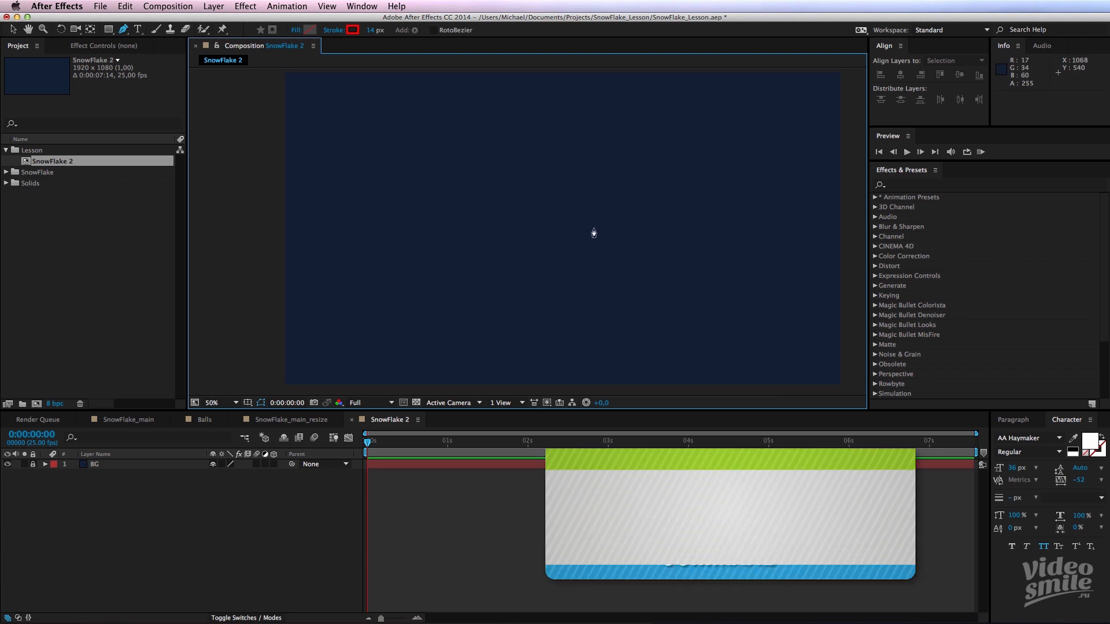
key("super+apostrophe")
scroll(537, 231, "up", 2)
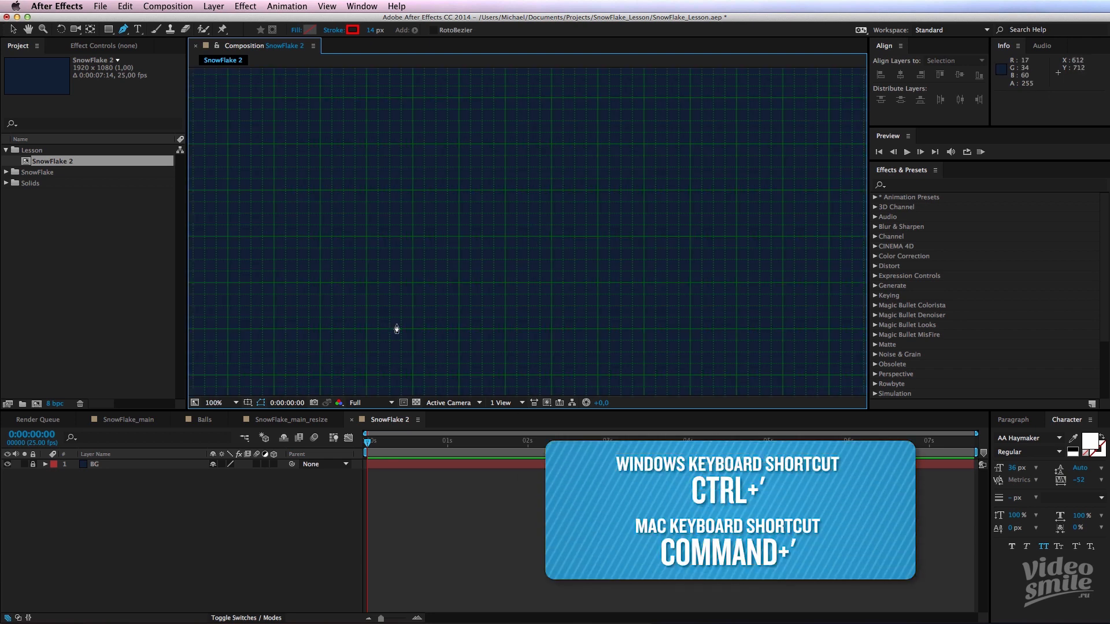
left_click(248, 403)
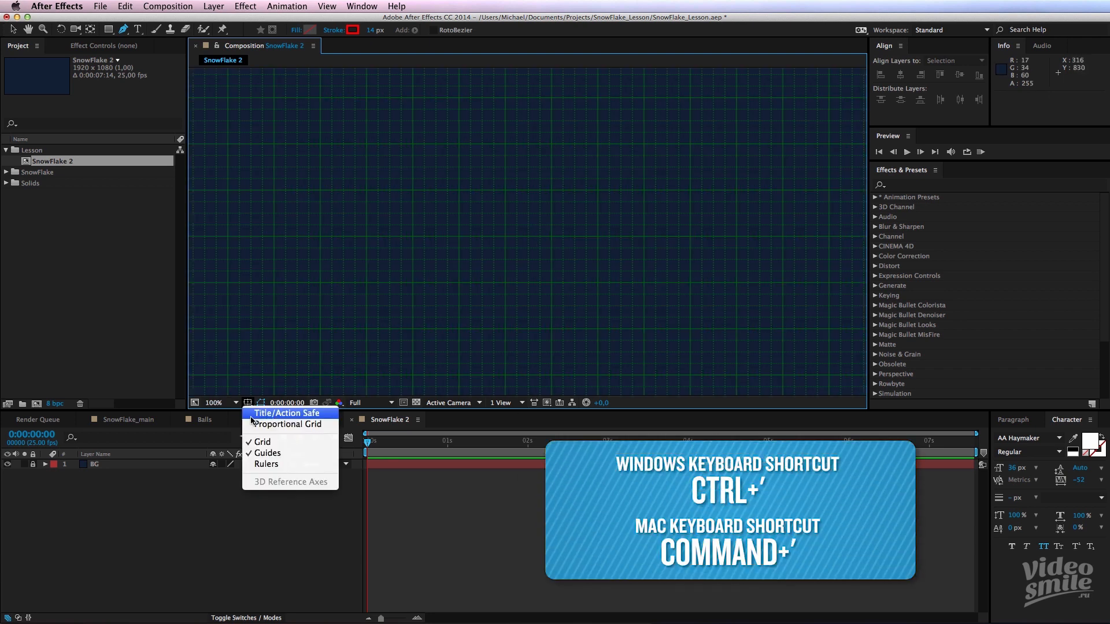
left_click(287, 413)
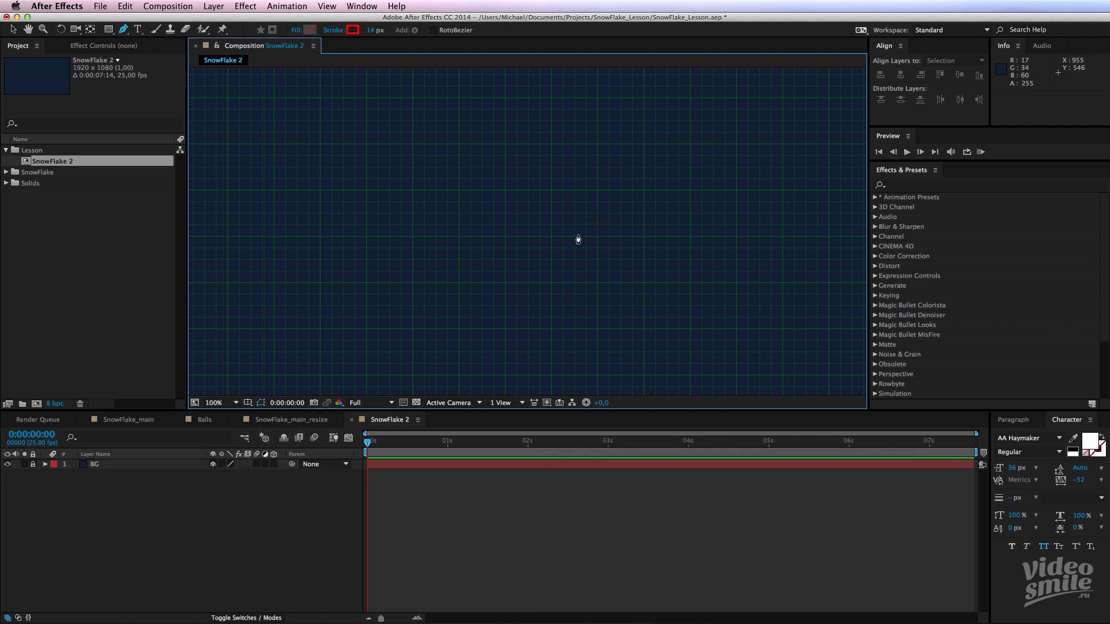
- Hide the BG layer and turn on the transparency grid in the composition view
left_click(8, 466)
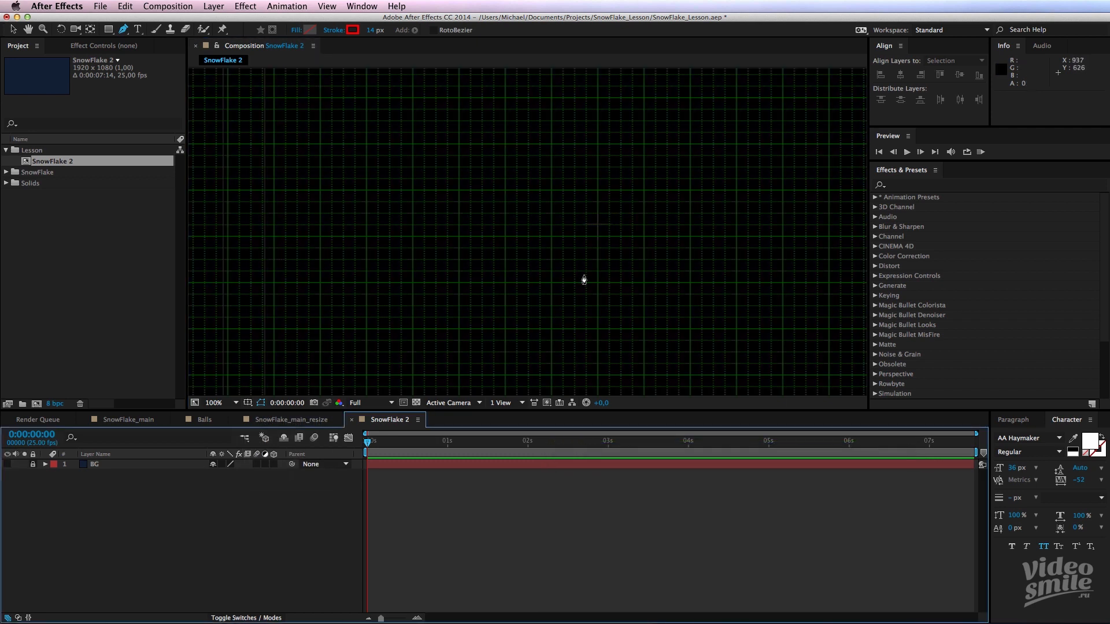
left_click(416, 402)
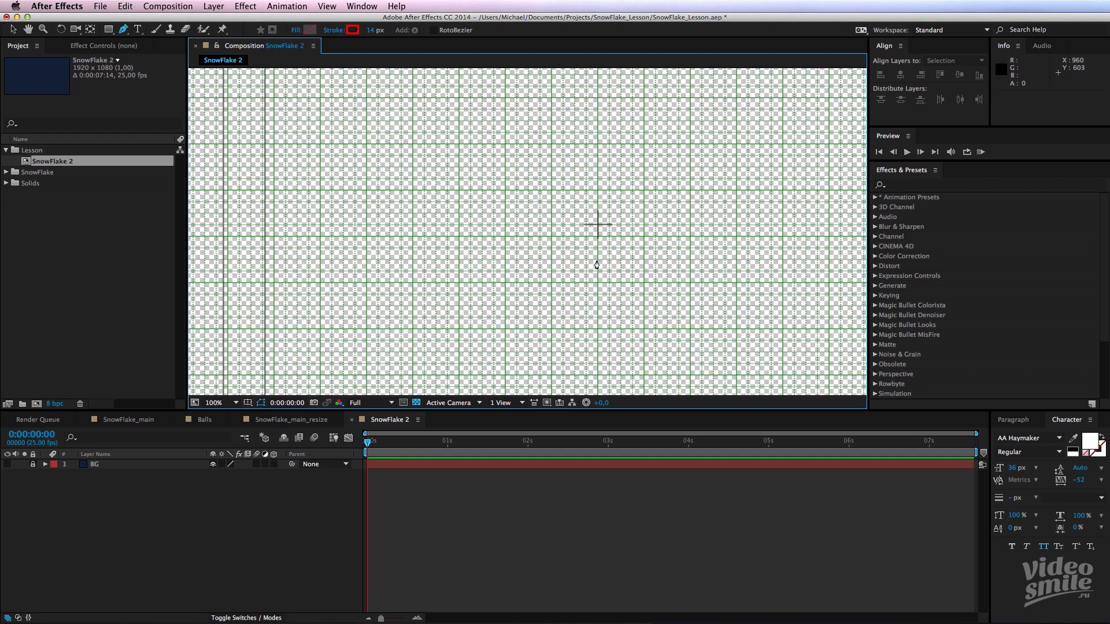
- Draw a vertical 14 px red line with the Pen tool from the composition centre about 300 px straight up
scroll(526, 335, "up", 2)
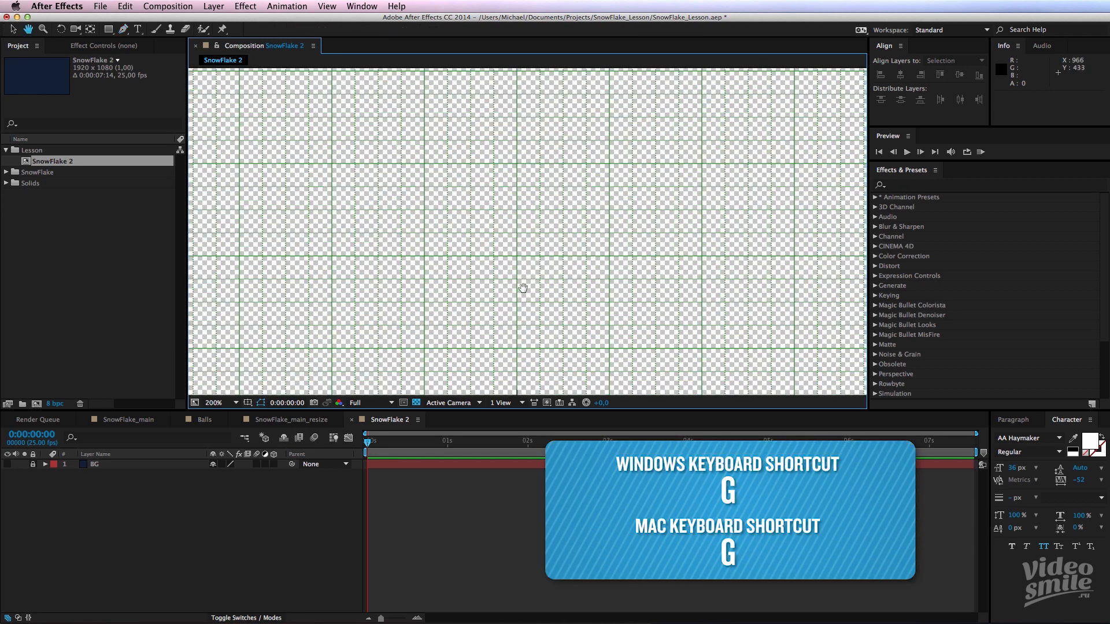
left_click(514, 384)
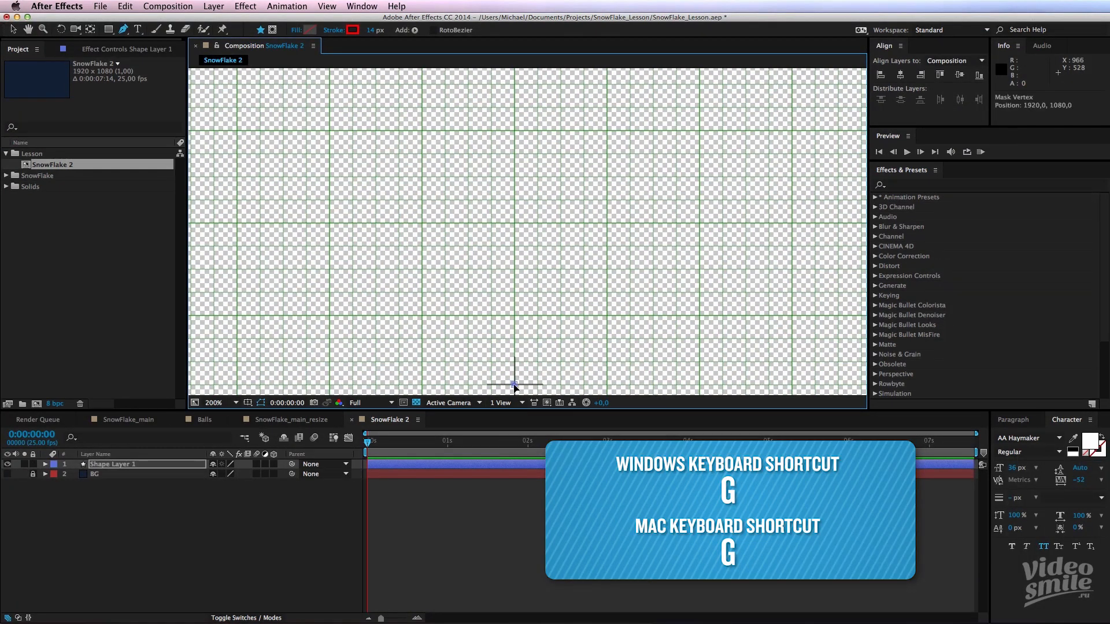
mouse_move(497, 327)
left_mouse_down()
mouse_move(466, 303)
mouse_move(493, 348)
left_mouse_up()
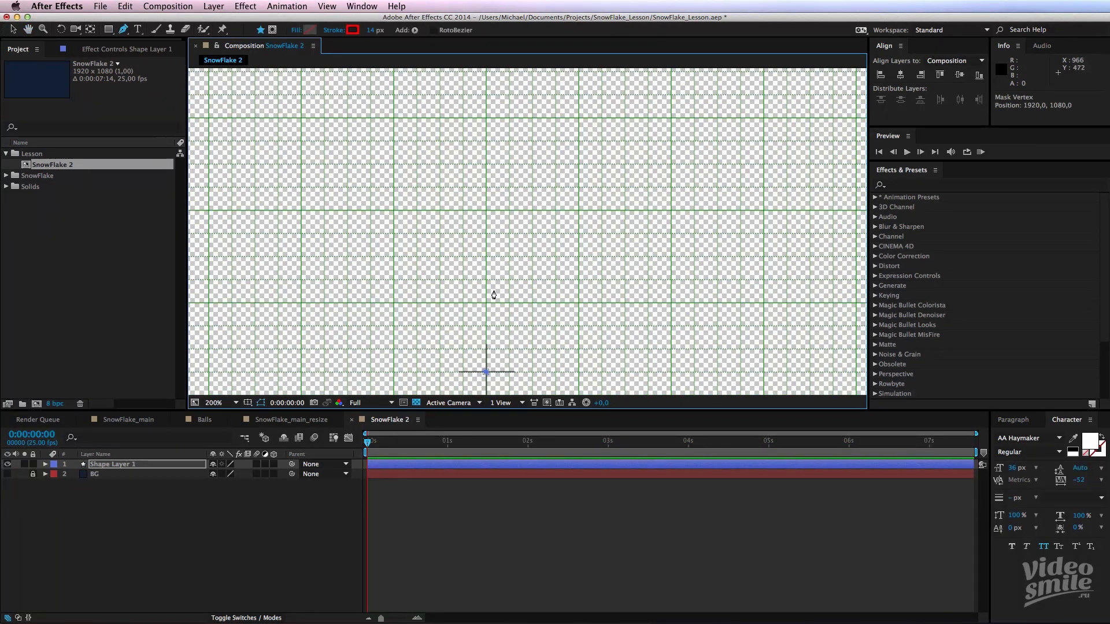
left_click_drag(489, 236, 486, 300)
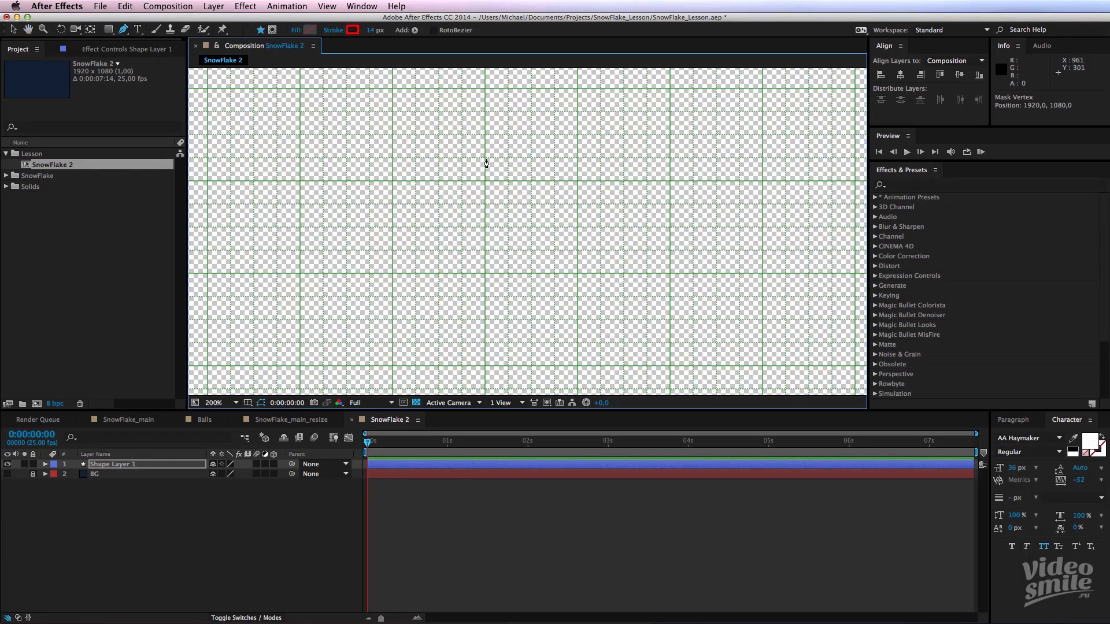
left_click_drag(482, 110, 486, 243)
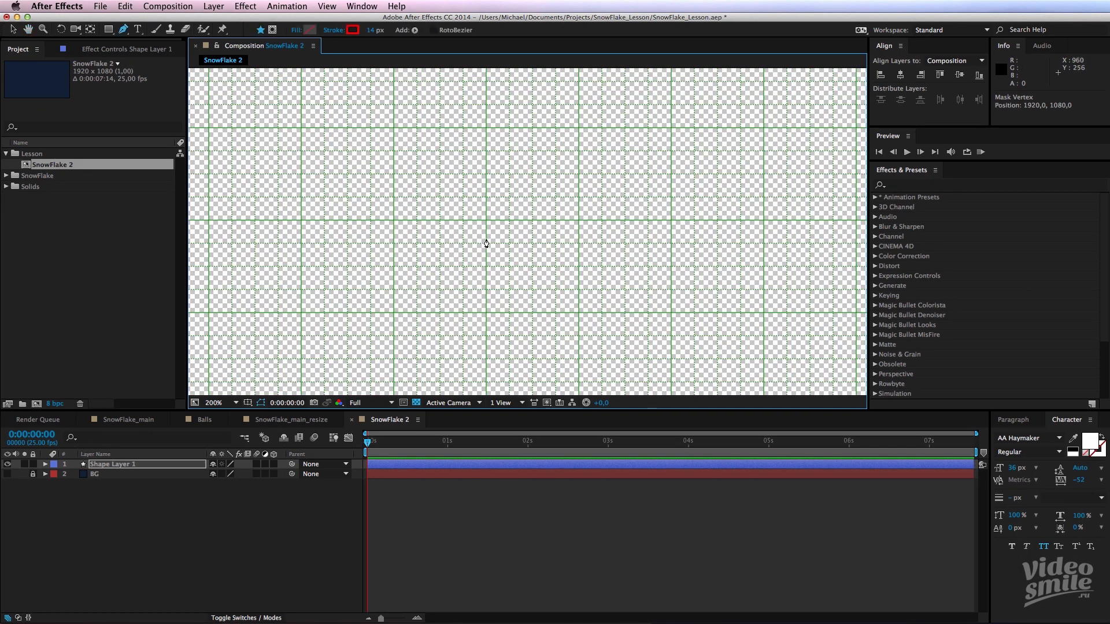
left_click(486, 228)
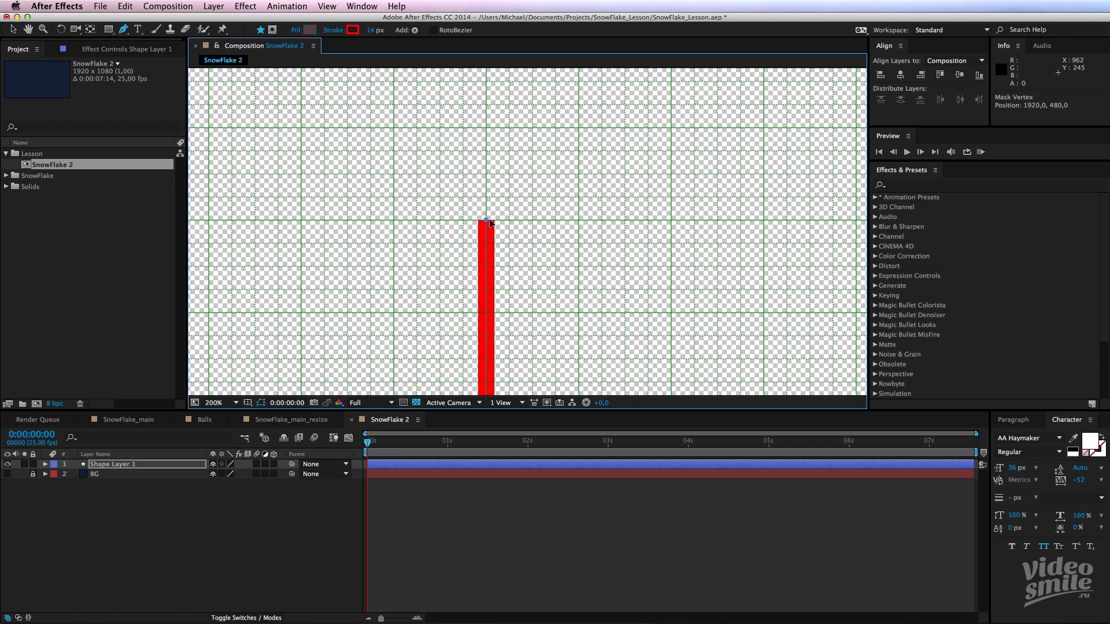
mouse_move(486, 223)
left_mouse_down()
mouse_move(465, 277)
mouse_move(487, 266)
mouse_move(492, 297)
left_mouse_up()
scroll(486, 261, "down", 3)
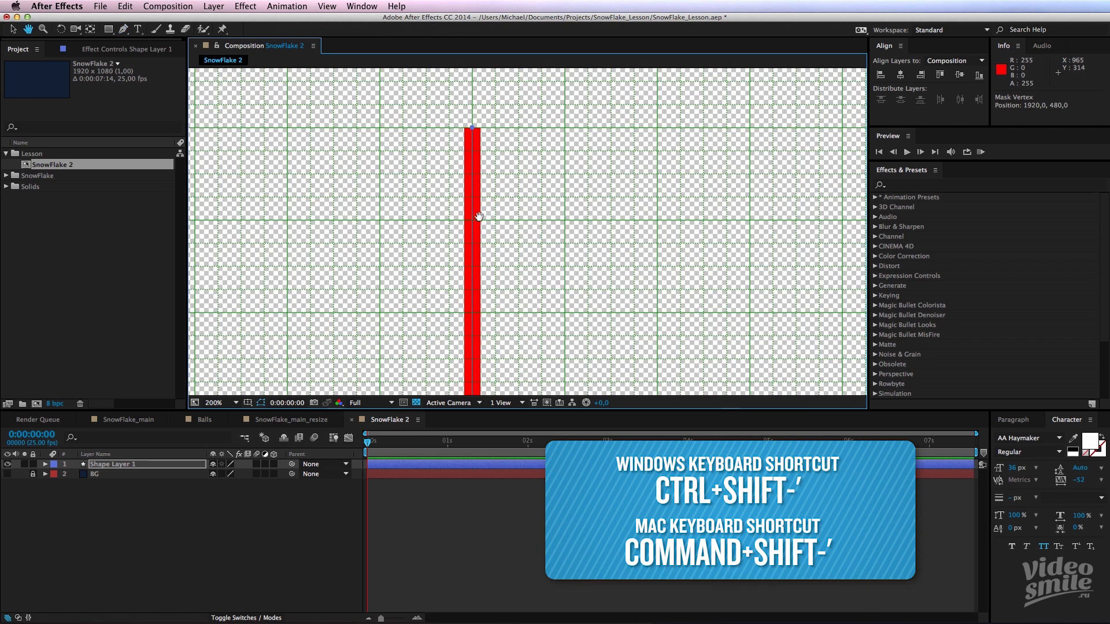
key("comma")
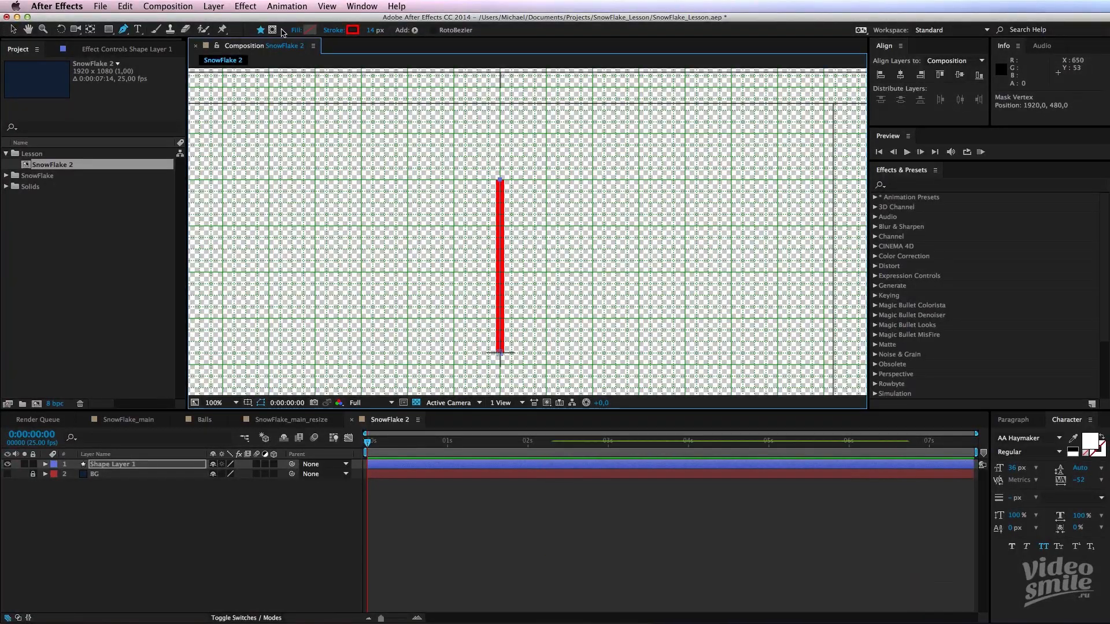
- Select Shape Layer 1 and expand its Contents group in the timeline
left_click(414, 472)
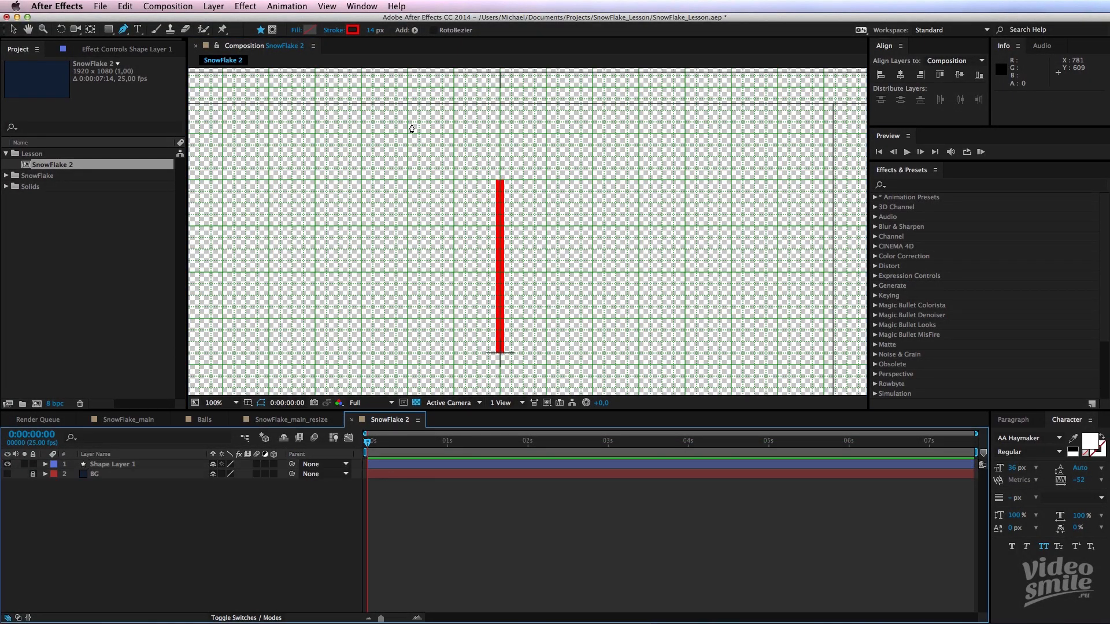
left_click(408, 465)
key("period")
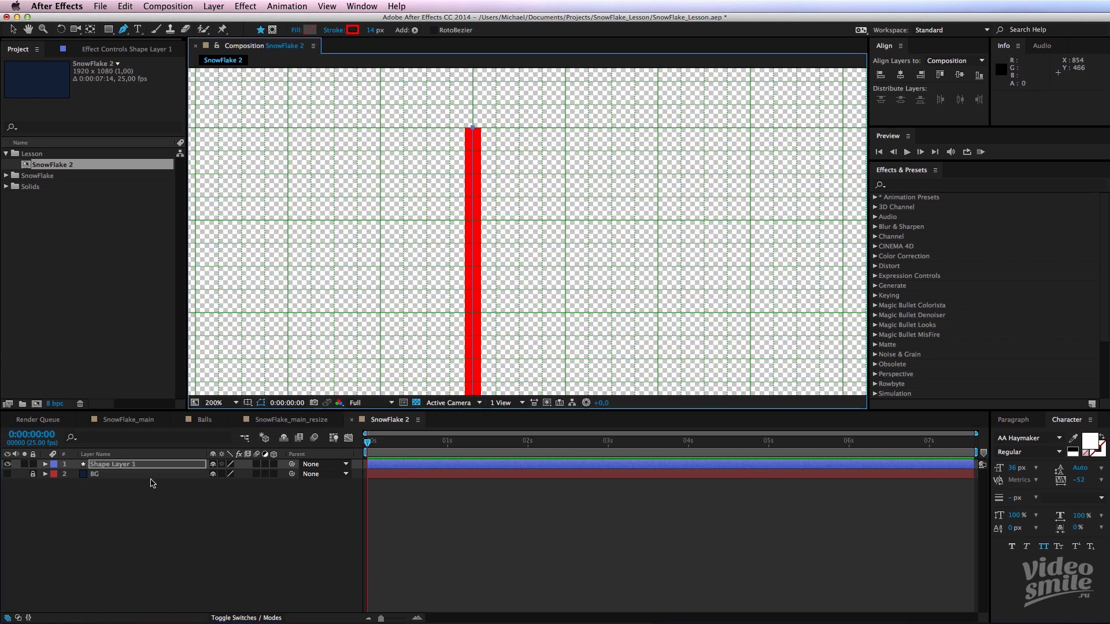
left_click(152, 483)
left_click(39, 467)
left_click(45, 465)
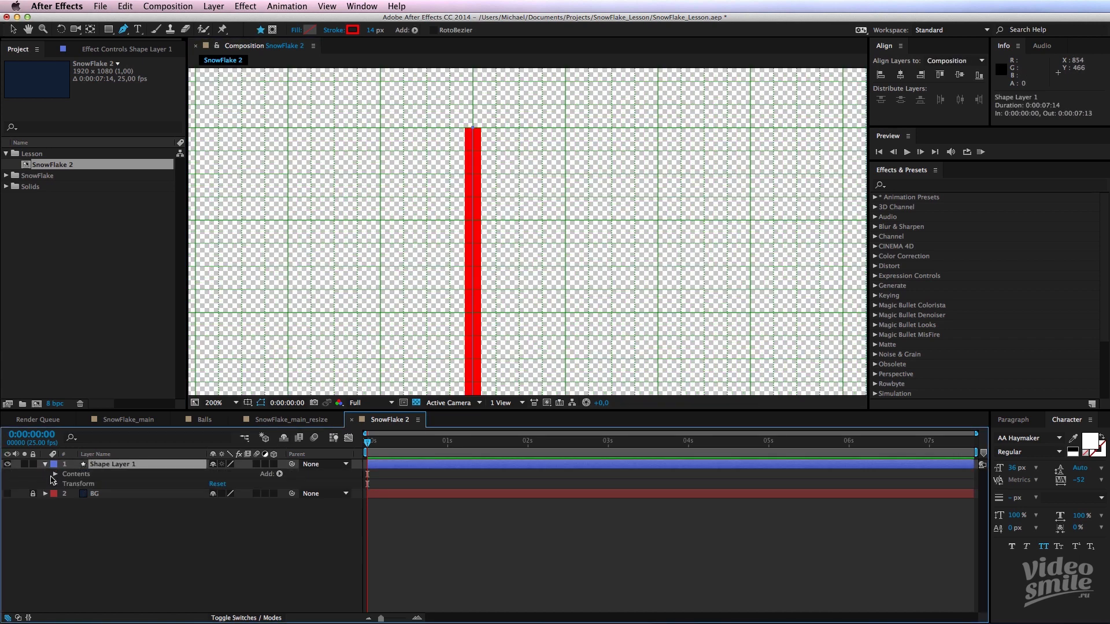
left_click(55, 474)
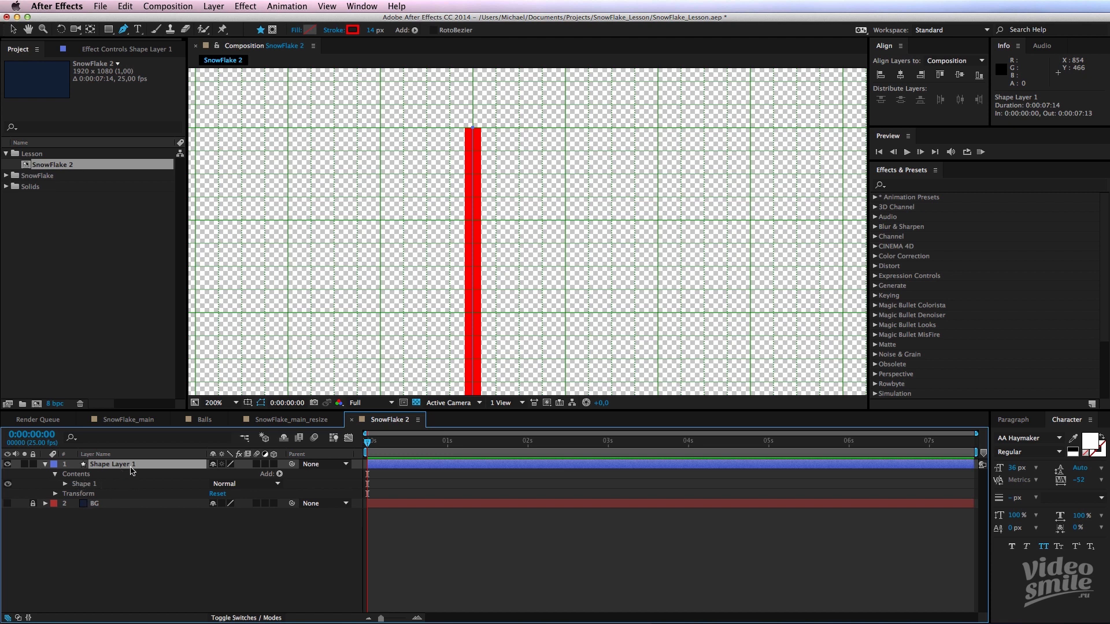
- Draw a right branch in Shape Layer 1 from about 80 px below the stem's top, ending about 60 px right of the top
key("space")
left_click_drag(454, 213, 466, 267)
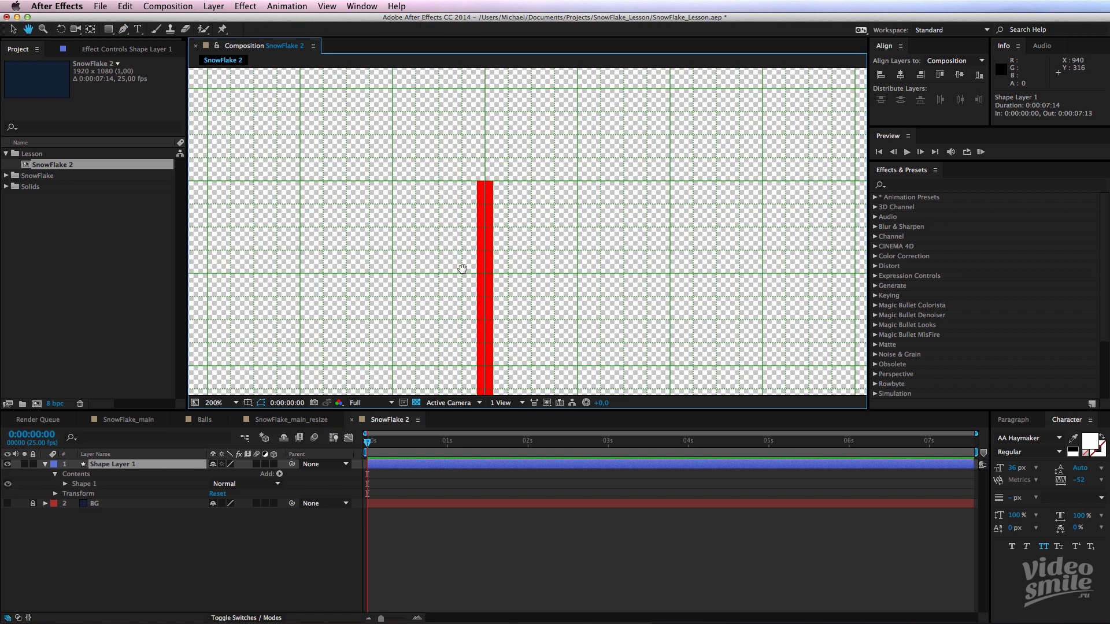
left_click(516, 266)
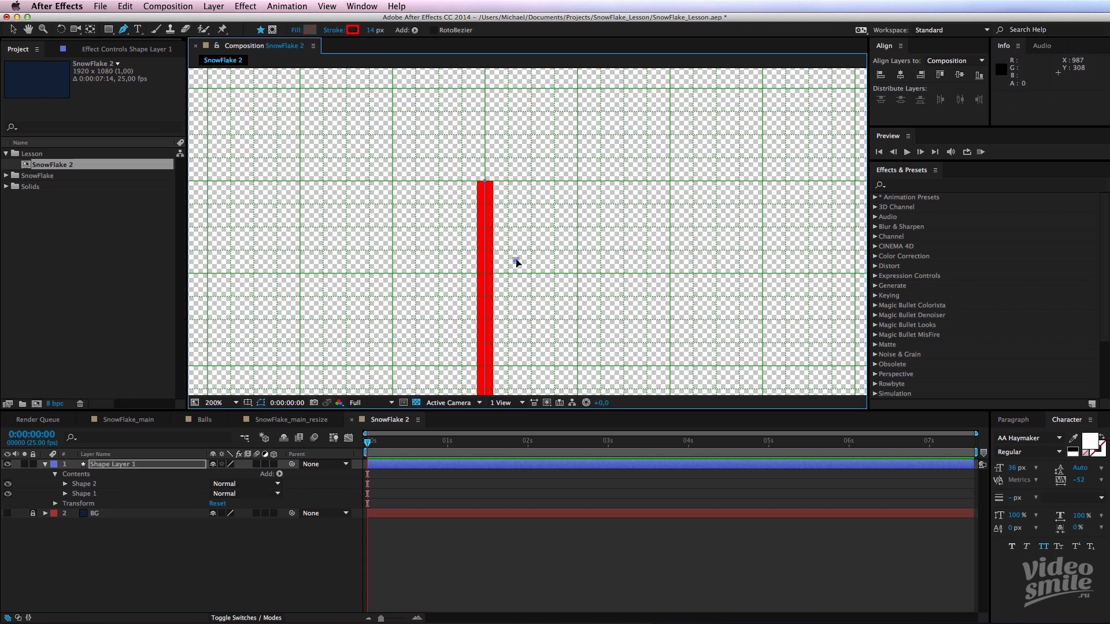
left_click(485, 275)
scroll(484, 274, "up", 2)
key("space")
left_click_drag(569, 225, 522, 283)
mouse_move(560, 237)
left_mouse_down()
mouse_move(538, 235)
mouse_move(624, 125)
mouse_move(680, 121)
left_mouse_up()
scroll(612, 204, "down", 2)
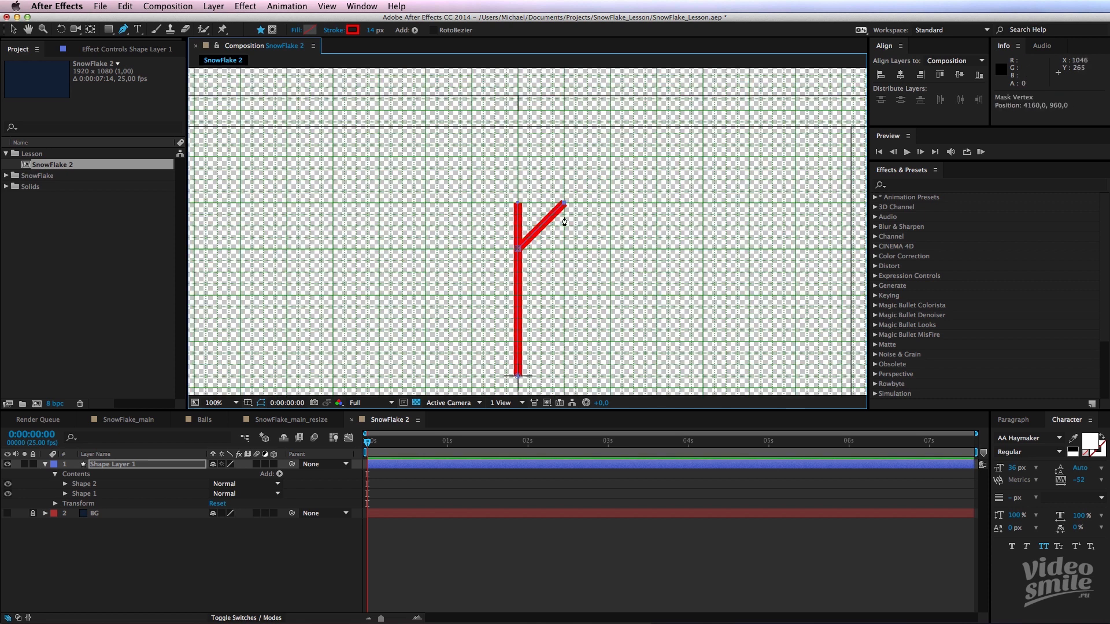
scroll(564, 222, "up", 1)
left_click_drag(549, 226, 525, 225)
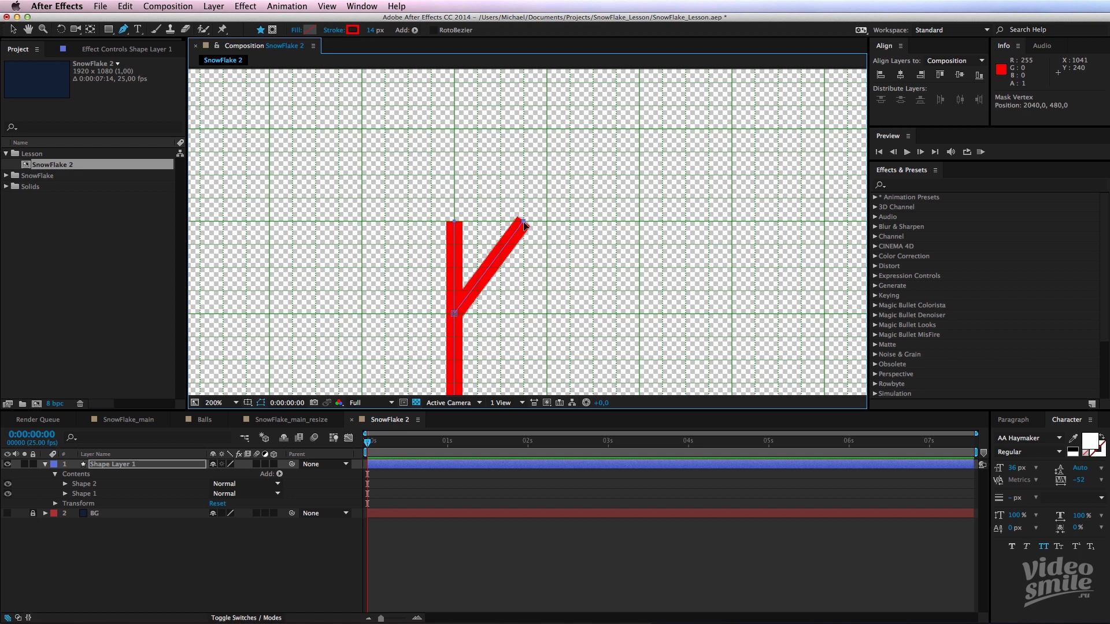
- Draw a mirrored left branch in Shape Layer 1 from the same stem junction, ending level with the stem's top
scroll(459, 295, "left", 5)
scroll(459, 295, "down", 3)
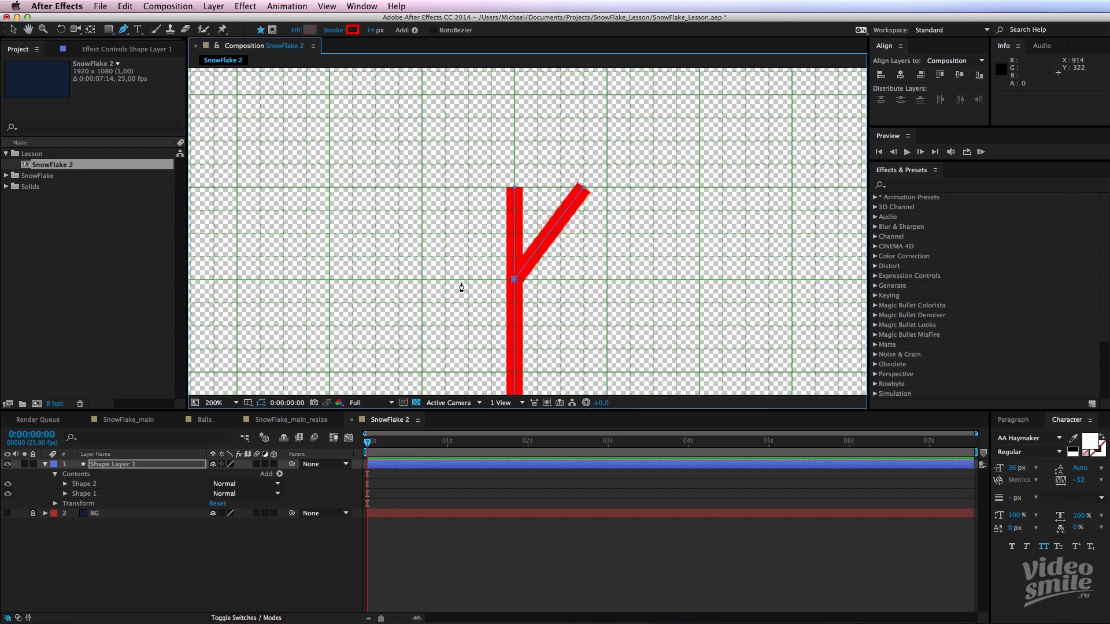
left_click(421, 464)
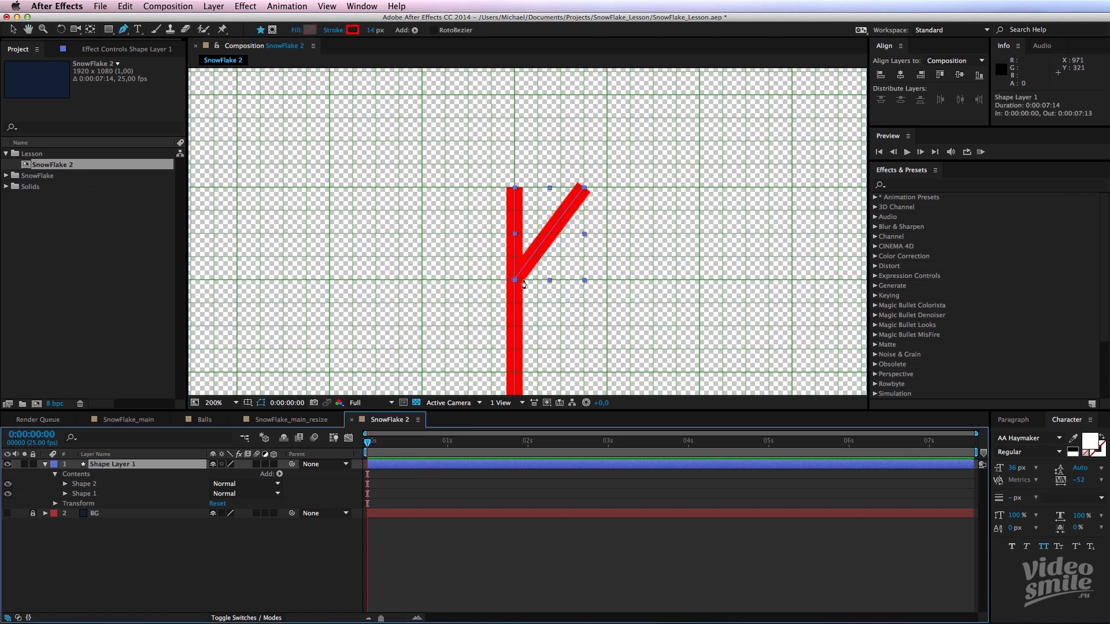
left_click(493, 273)
key("super+z")
scroll(475, 279, "up", 2)
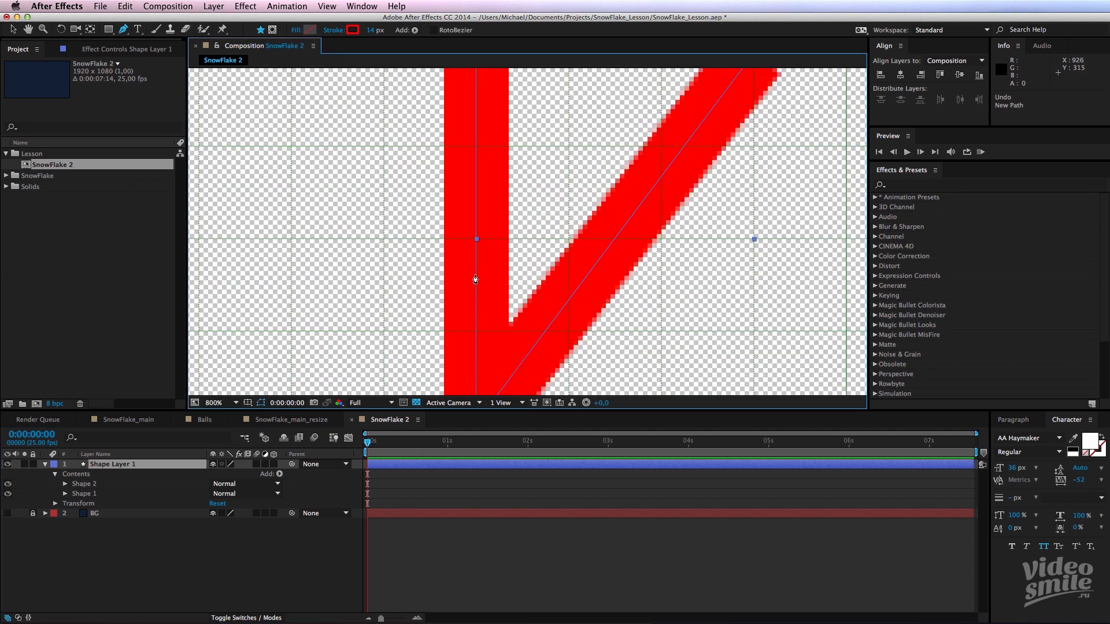
left_click(358, 285)
left_click_drag(358, 287, 421, 345)
key("comma")
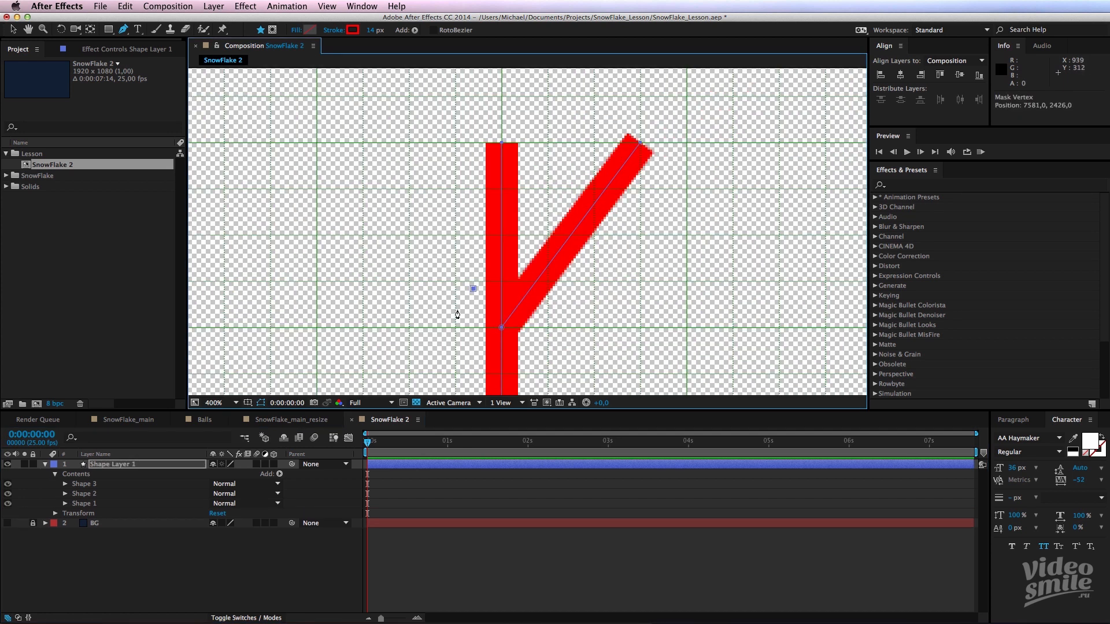
left_click(435, 194)
left_click_drag(435, 195, 359, 143)
key("comma")
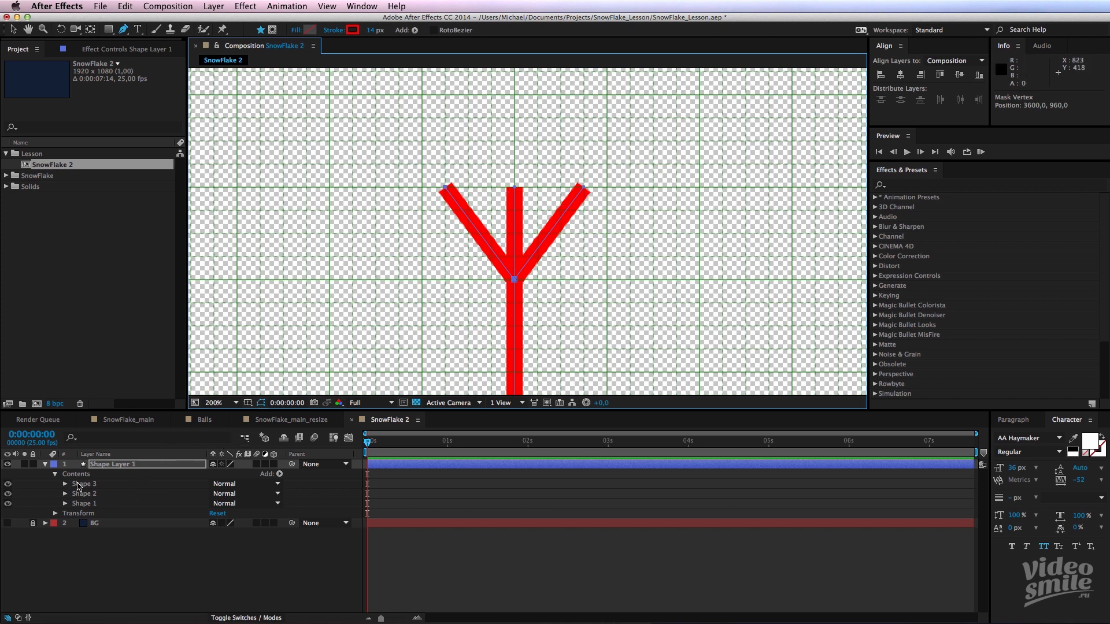
- Set the line cap of the left branch's stroke (Shape 3) to Round Cap
left_click(64, 484)
left_click(95, 505)
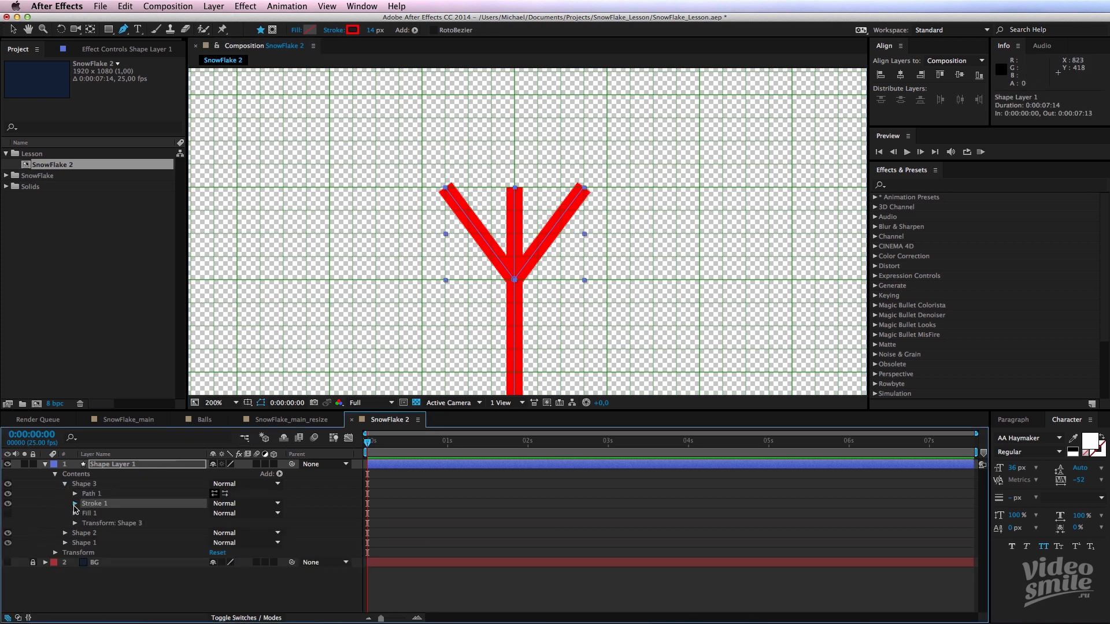
left_click(75, 504)
left_click(238, 553)
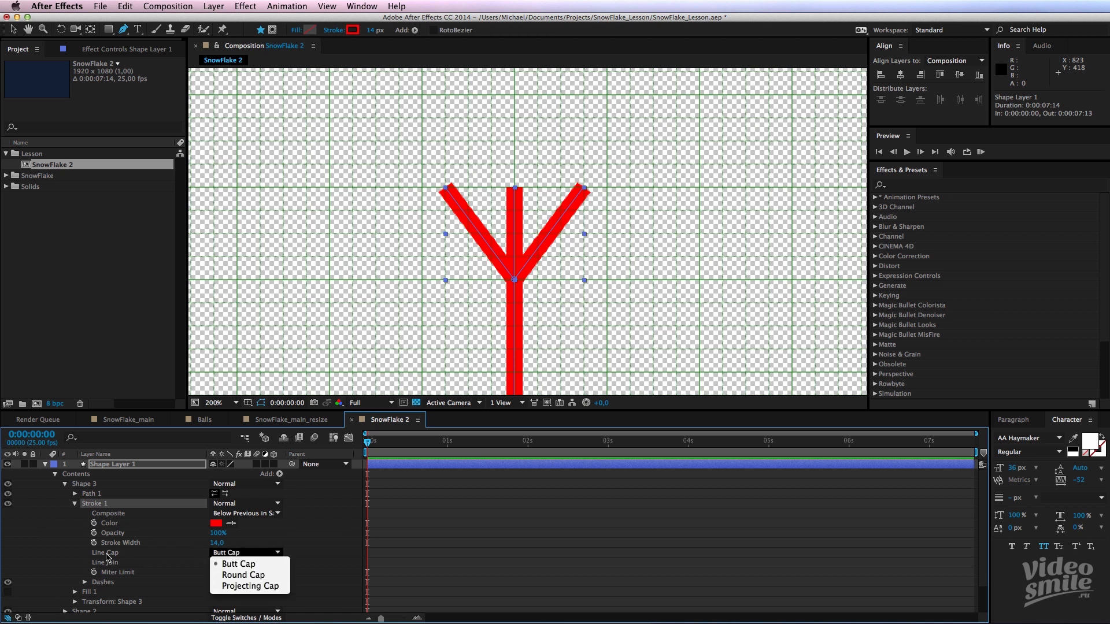
left_click(261, 575)
left_click(75, 504)
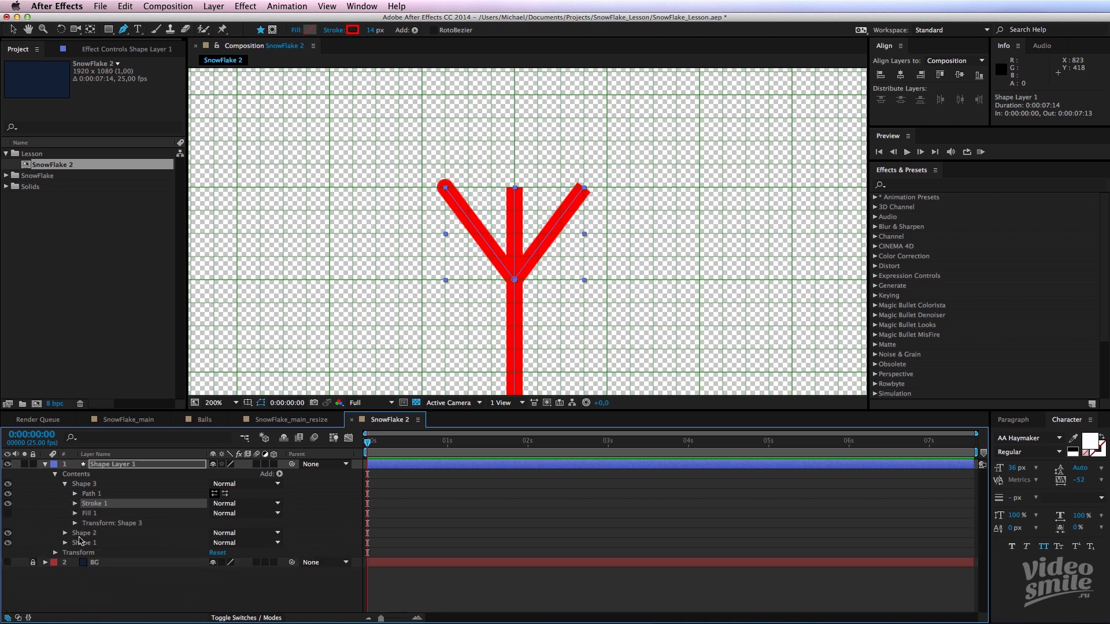
- Set the stroke line caps of Shape 2 and Shape 1 to Round Cap and collapse the shape groups
left_click(64, 533)
left_click(75, 538)
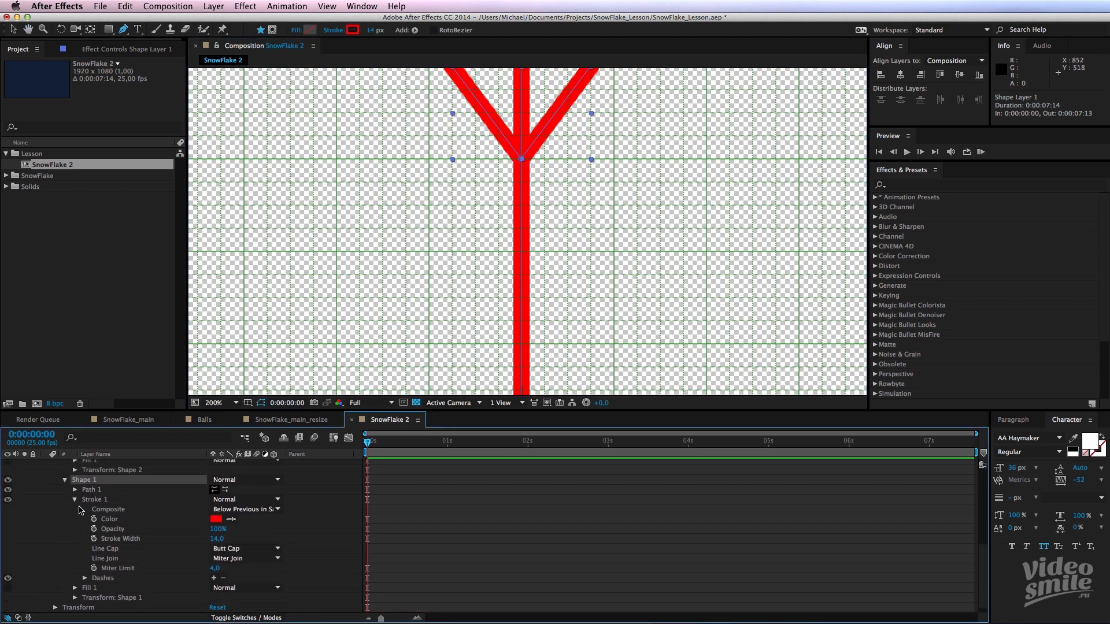
left_click(246, 552)
left_click(237, 567)
left_click(75, 503)
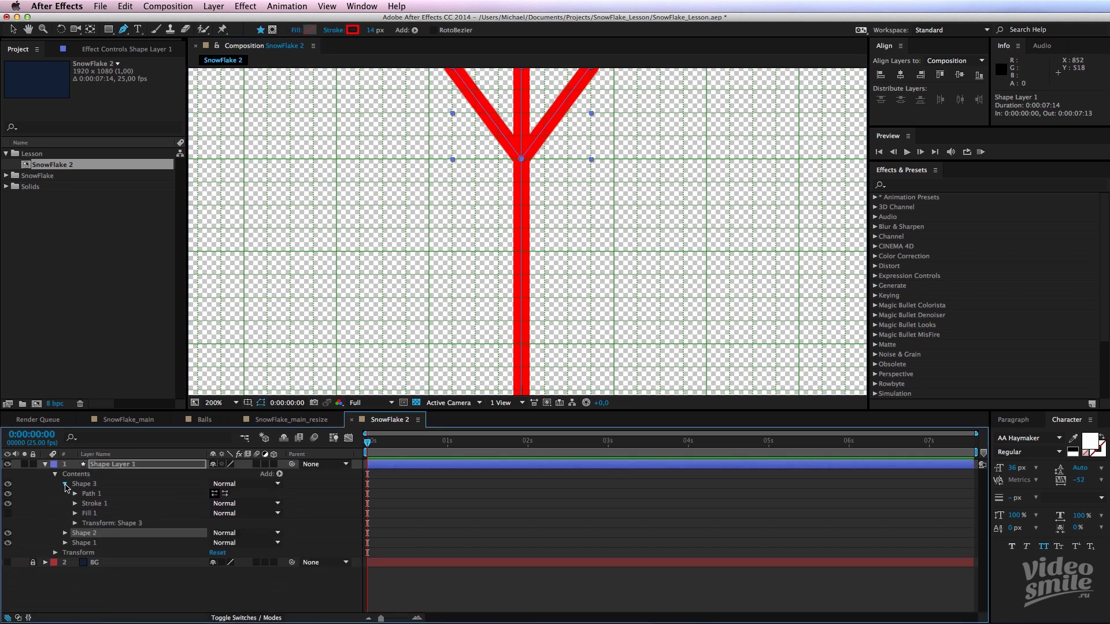
left_click(66, 487)
scroll(523, 260, "down", 2)
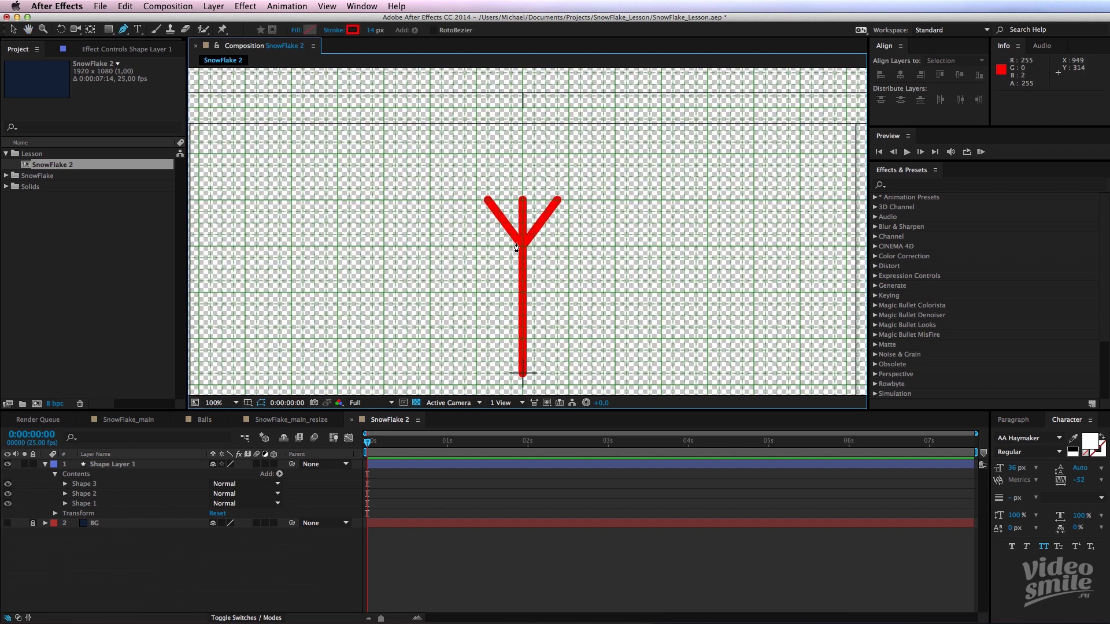
- With no layer selected, draw a freehand open zigzag Pen path beside the stem to create a separate shape layer
scroll(517, 247, "up", 1)
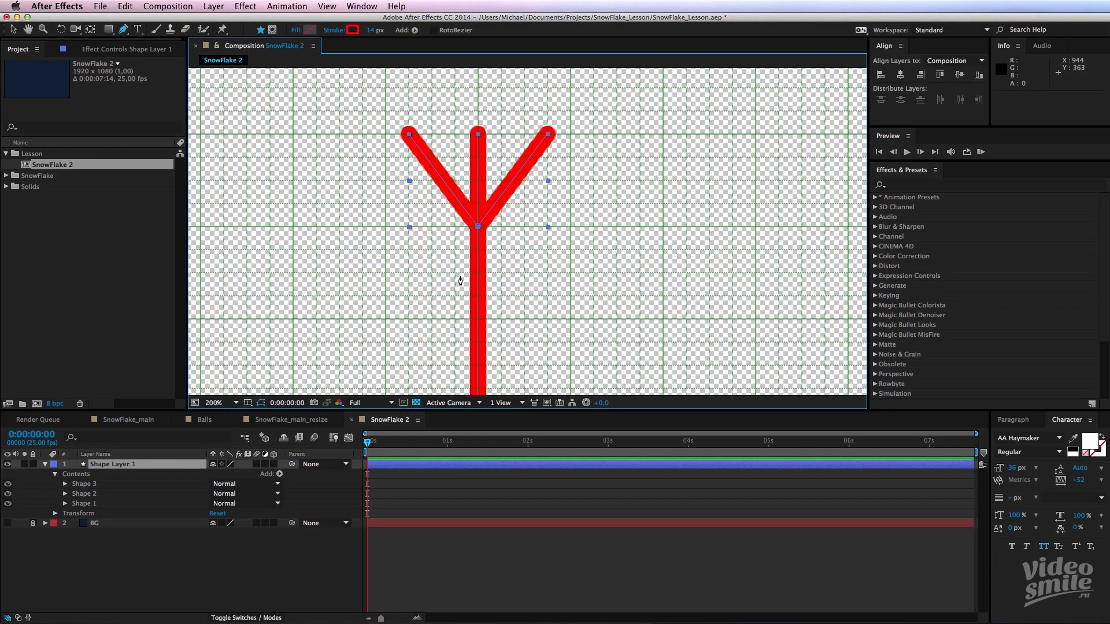
left_click(412, 483)
left_click(403, 466)
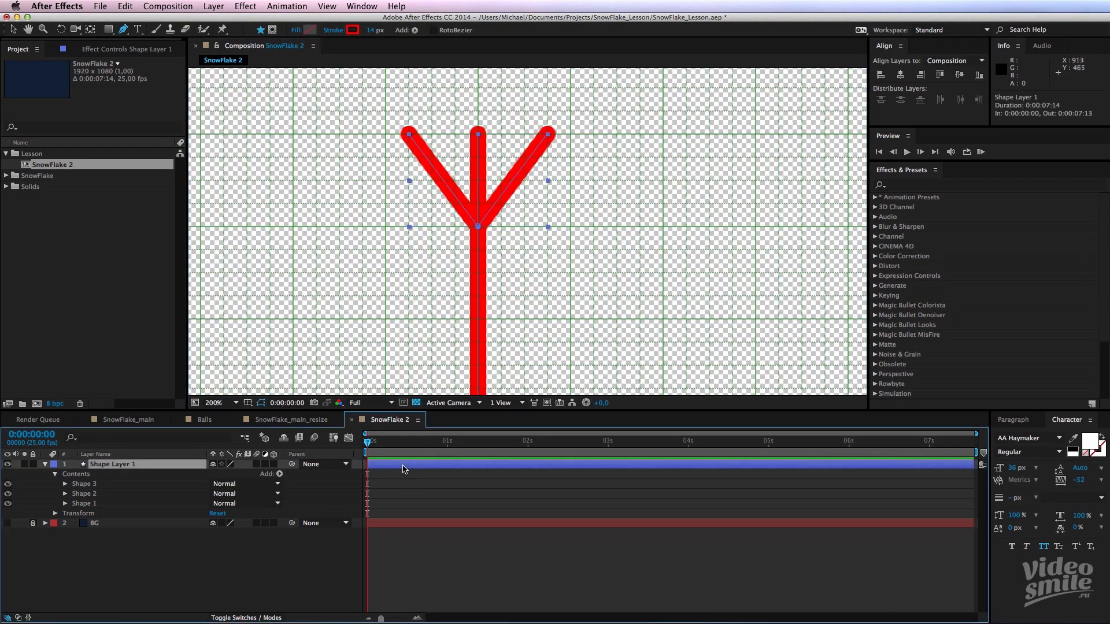
left_click(431, 493)
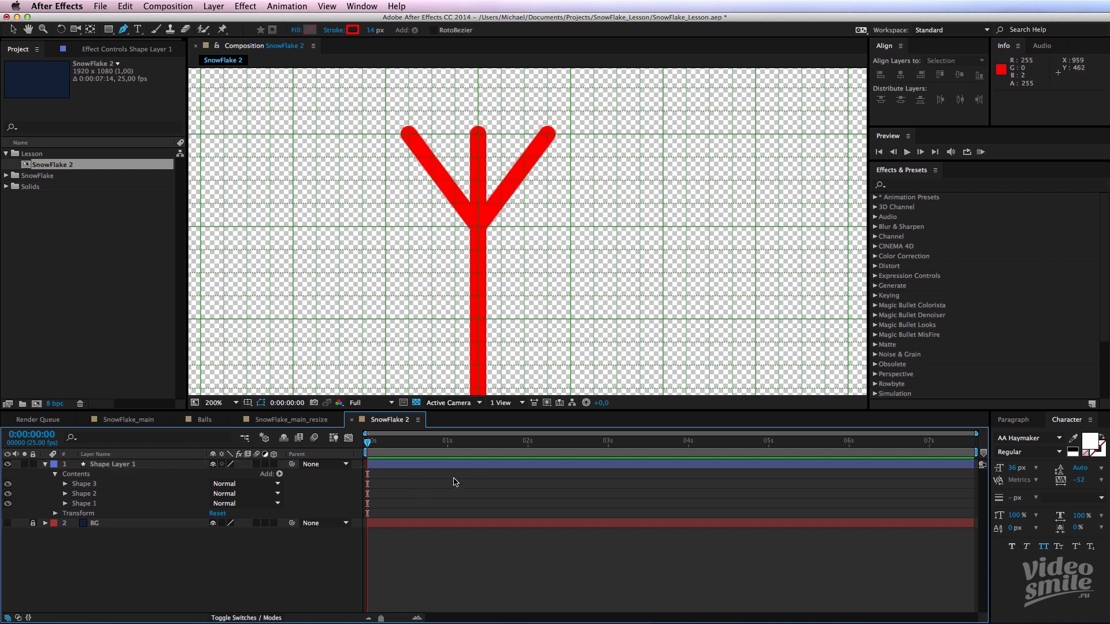
left_click(515, 312)
left_click(594, 272)
left_click(640, 226)
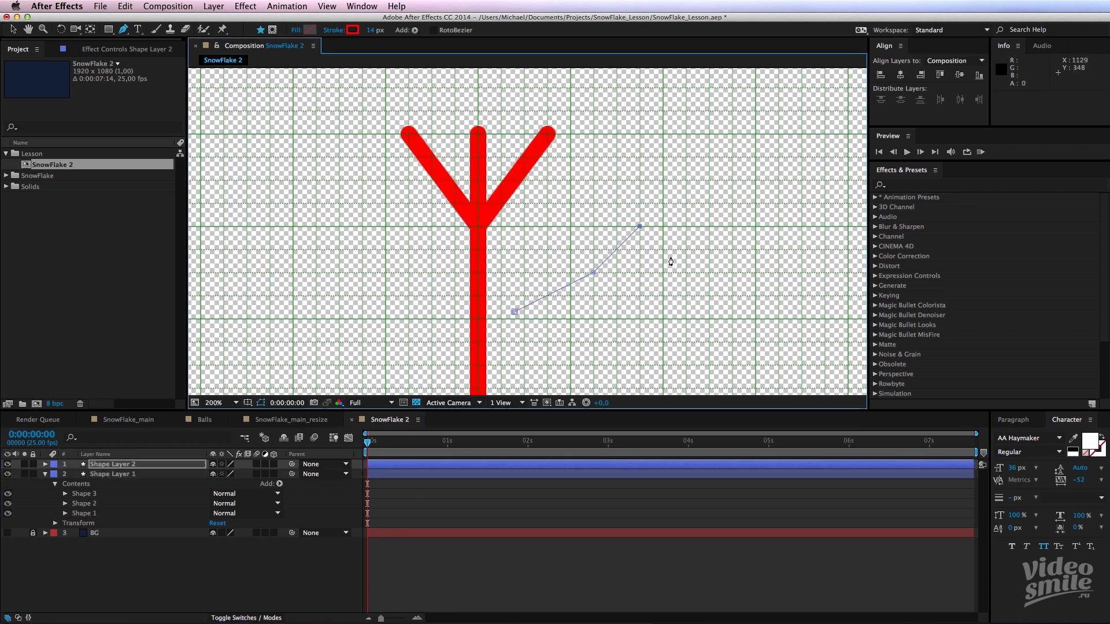
left_click(741, 319)
left_click(571, 353)
left_click(616, 295)
left_click(531, 260)
left_click(685, 203)
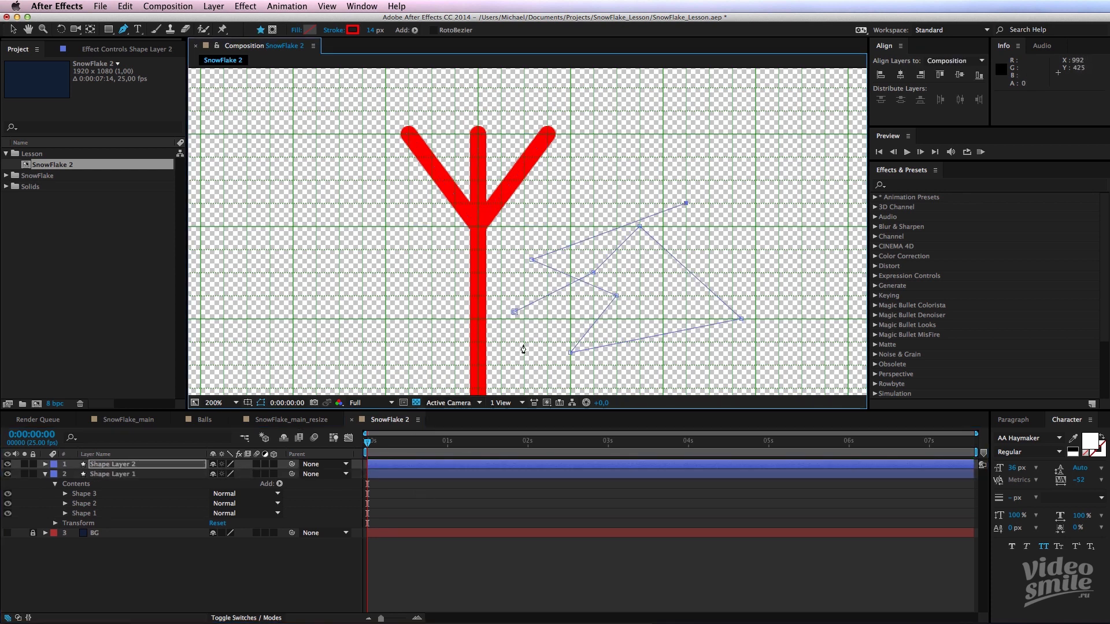
- Delete the extra shape layer containing the zigzag, Shape Layer 2
left_click(215, 497)
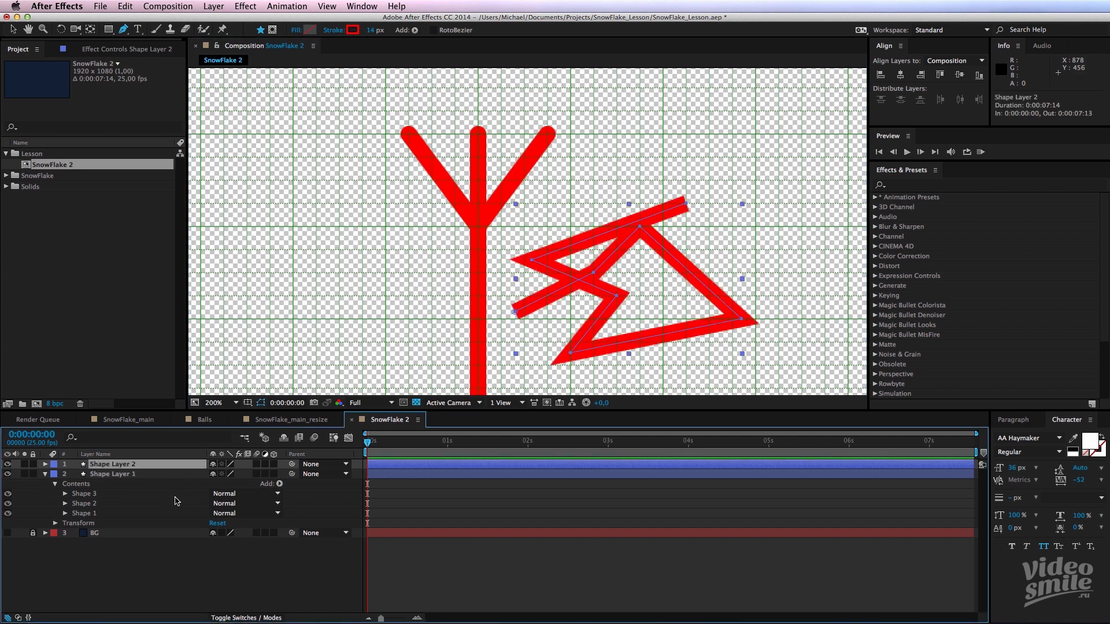
key("Delete")
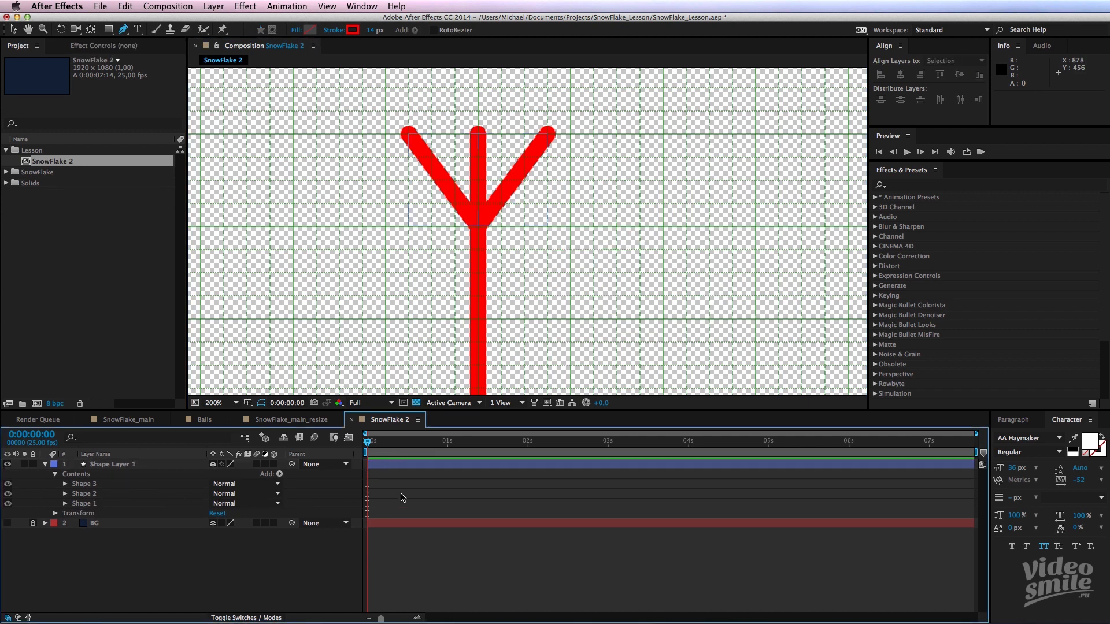
- Draw a diagonal right branch in Shape Layer 1 from about 100 px below the upper junction, ending about 60 px right and 80 px up
left_click(121, 466)
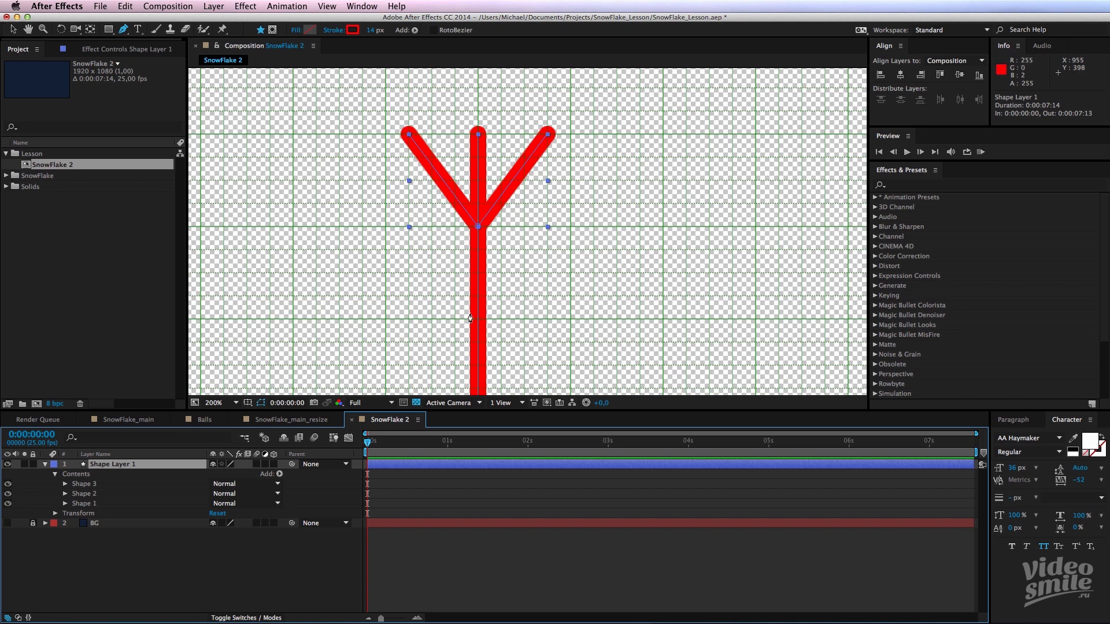
left_click_drag(456, 237, 469, 214)
scroll(468, 214, "up", 2)
left_click_drag(387, 242, 475, 242)
scroll(475, 240, "down", 1)
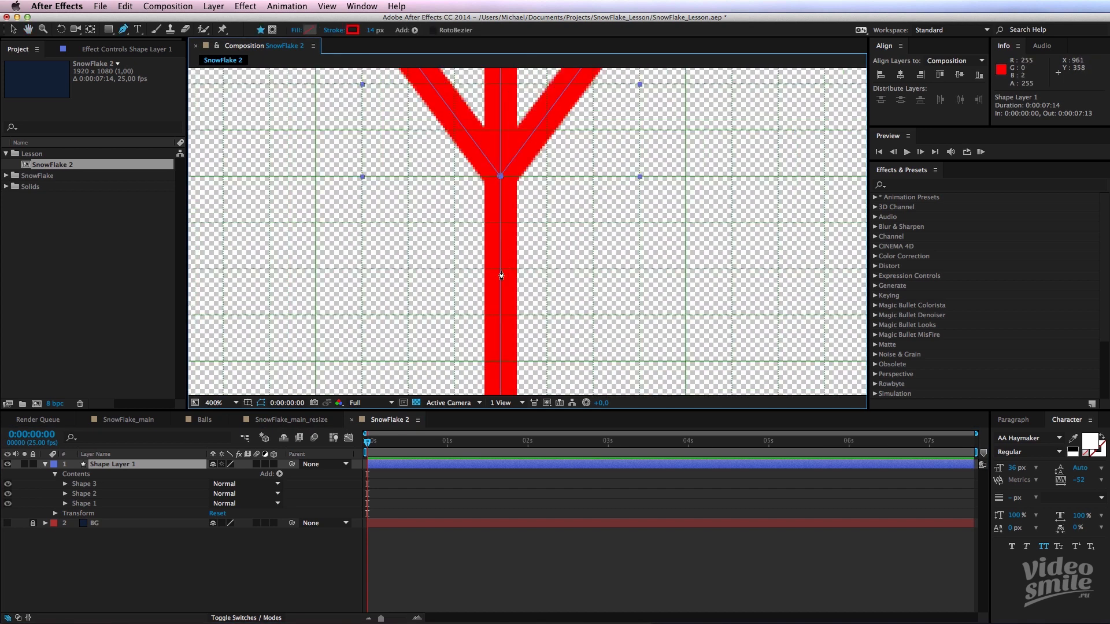
scroll(495, 280, "down", 3)
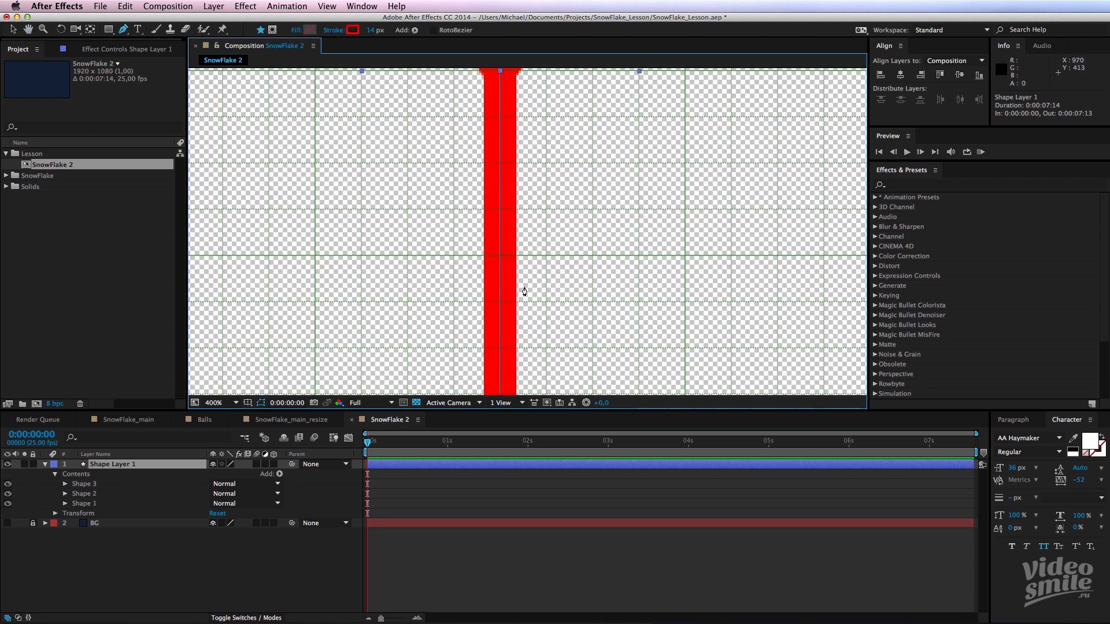
left_click(526, 285)
mouse_move(526, 285)
left_mouse_down()
mouse_move(499, 301)
mouse_move(483, 289)
left_mouse_up()
key("space")
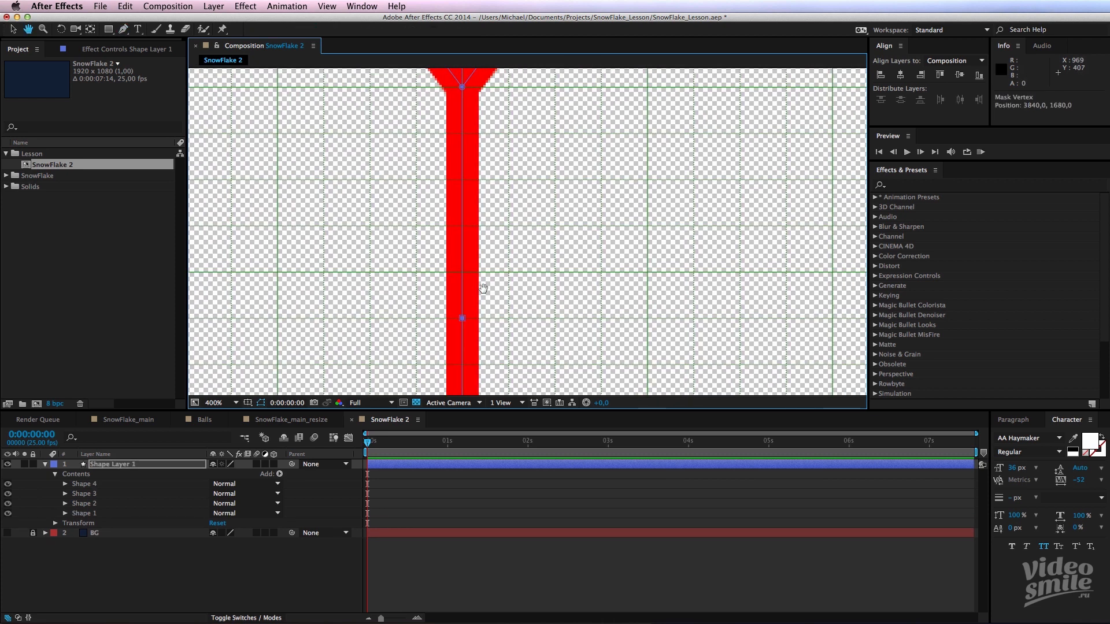
key("space")
left_click_drag(585, 290, 540, 325)
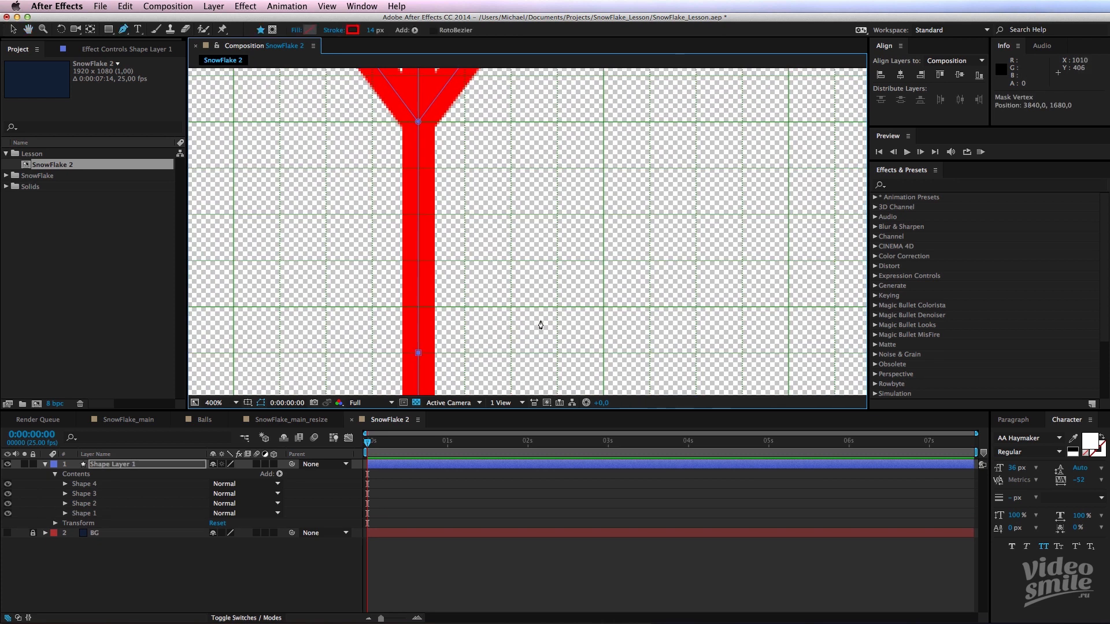
left_click(556, 168)
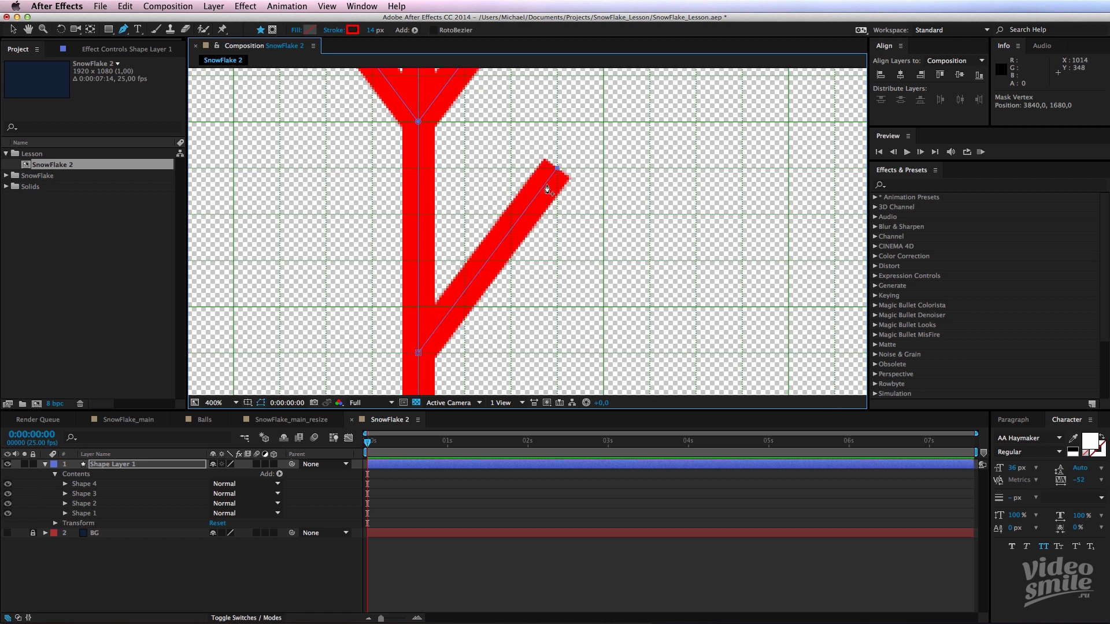
- Extend the lower right branch straight down about 100 px from its outer end
key("space")
left_click_drag(553, 297, 546, 217)
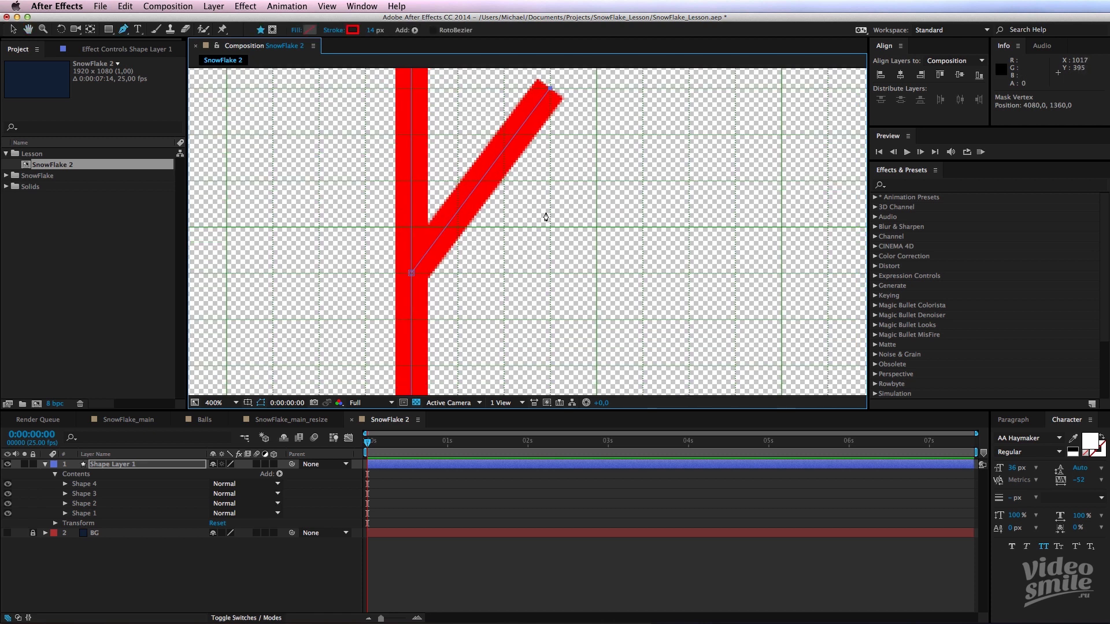
left_click(550, 319, "shift")
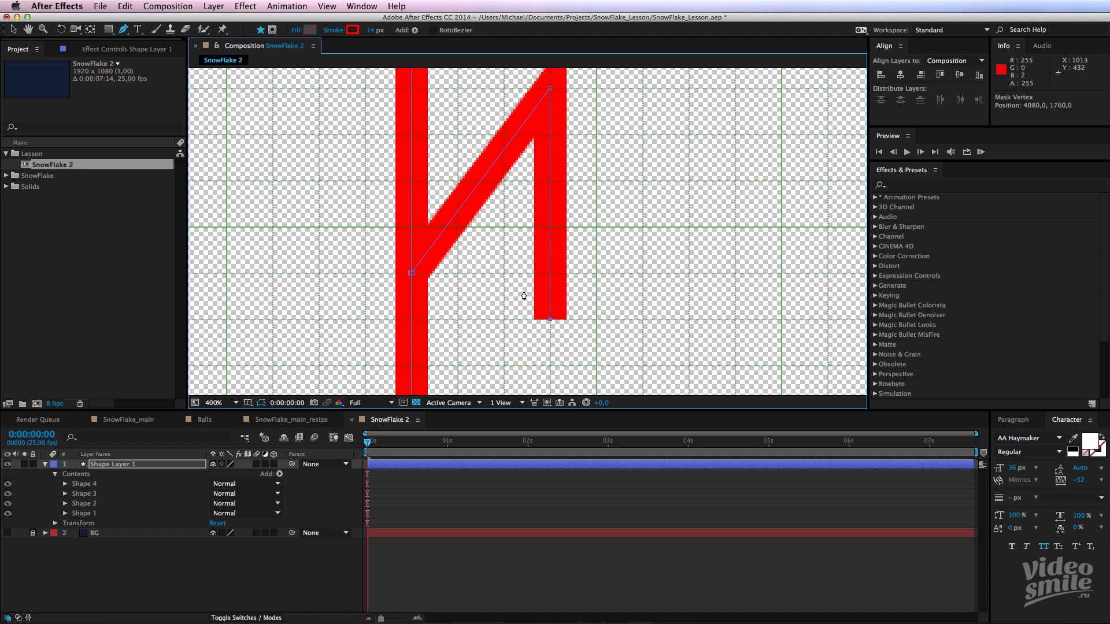
- Draw a mirrored lower left branch in Shape Layer 1 from the same stem point, ending level with the right one
key("space")
left_click_drag(480, 240, 498, 287)
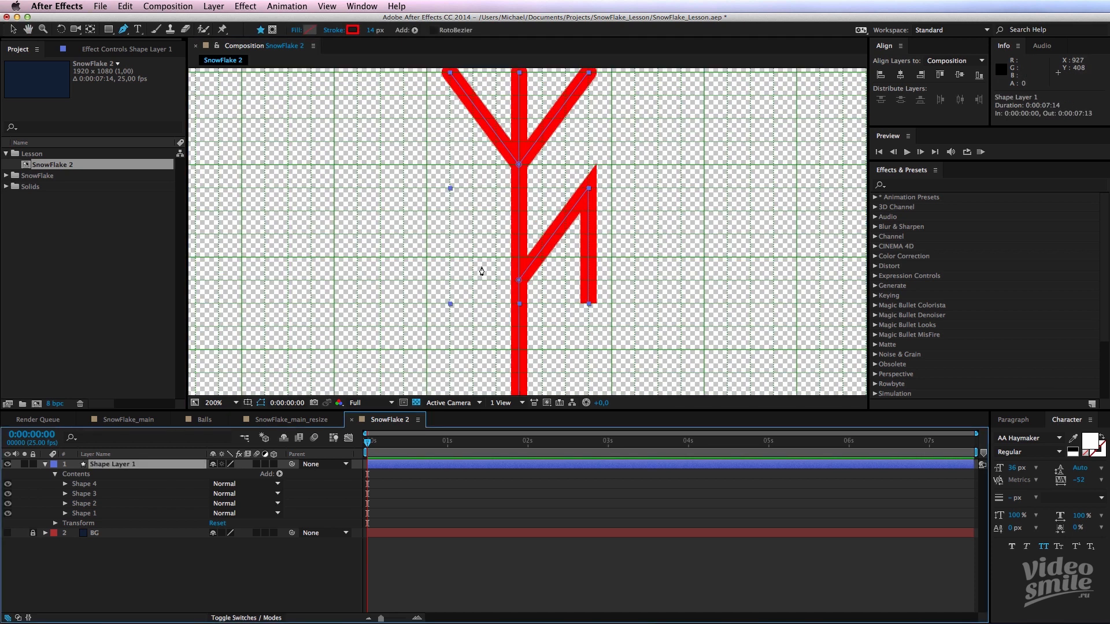
left_click_drag(479, 266, 518, 282)
left_click_drag(479, 237, 451, 188)
left_click(449, 279)
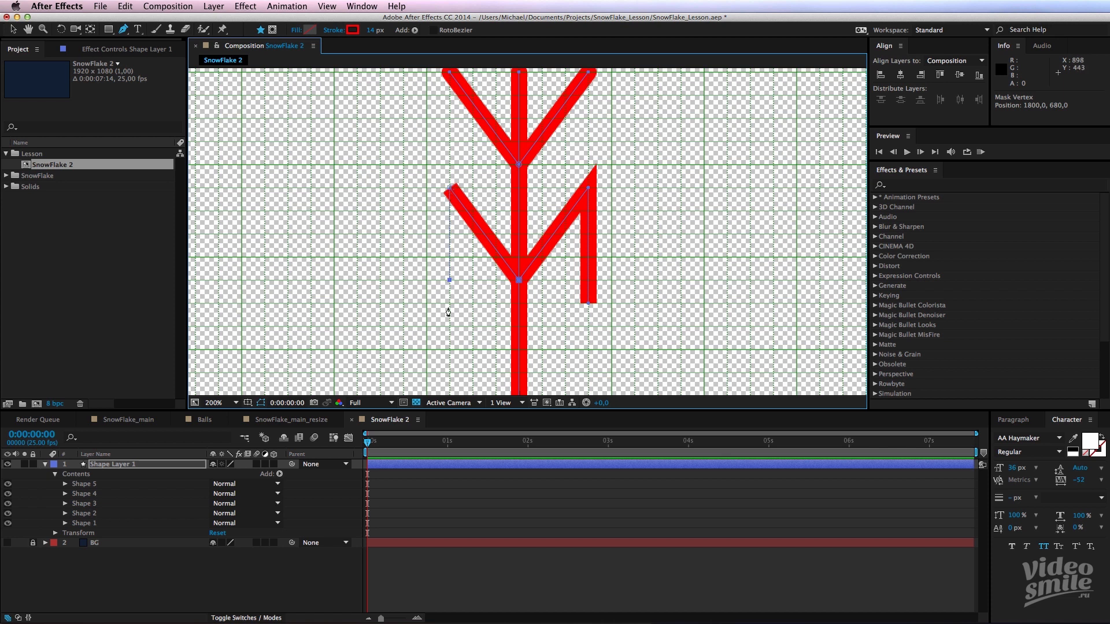
left_click_drag(450, 281, 450, 303)
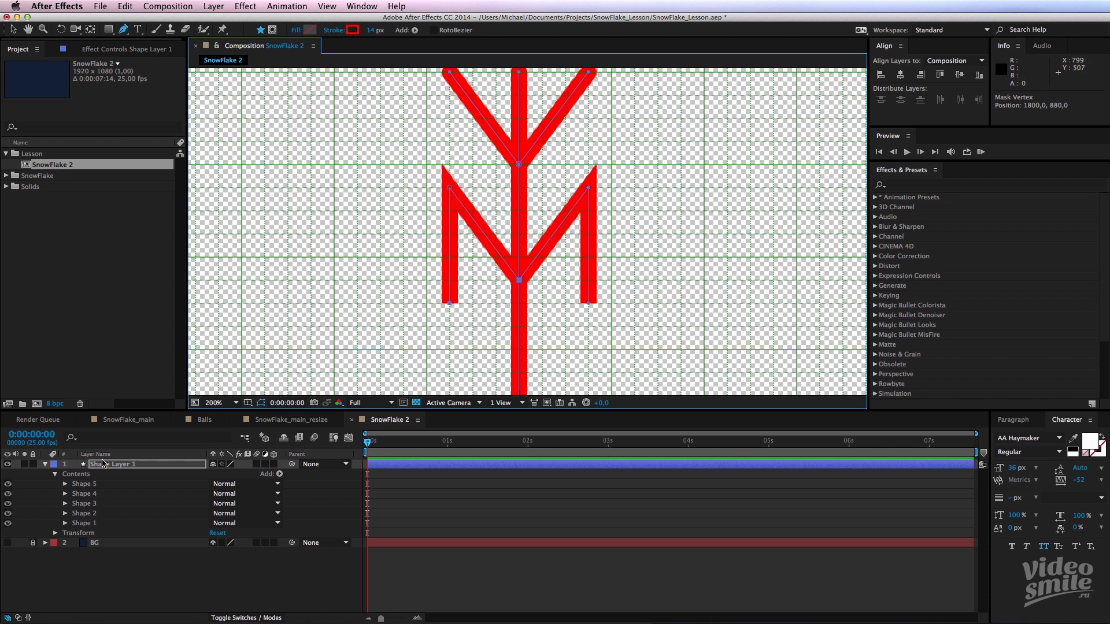
- Set the stroke of the lower left branch (Shape 5) to Round Join and Round Cap
left_click(89, 485)
left_click(66, 485)
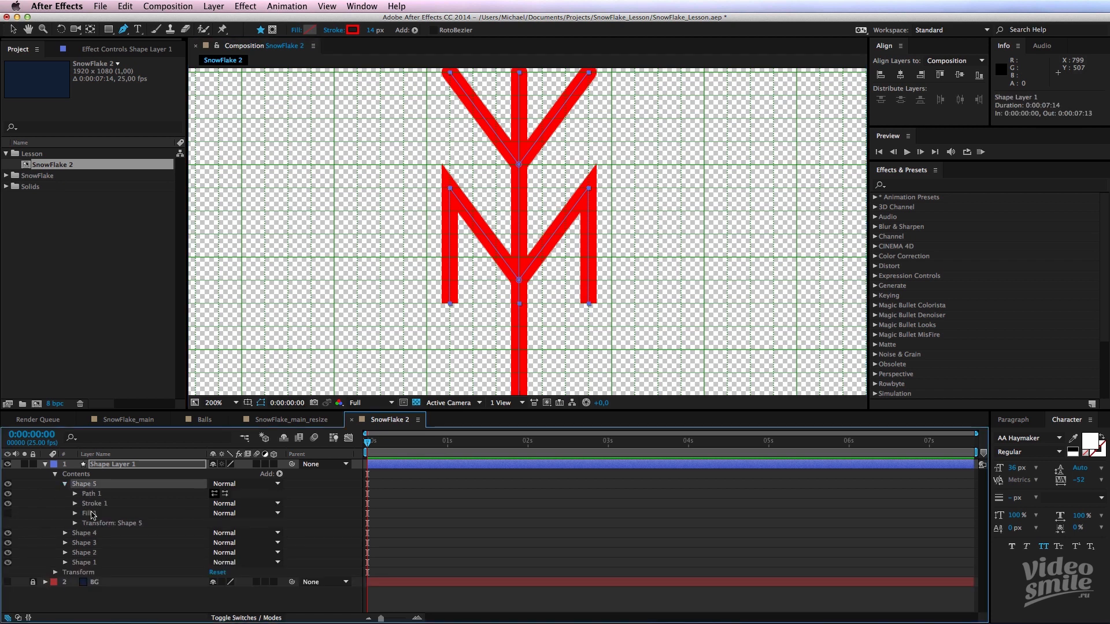
left_click(75, 504)
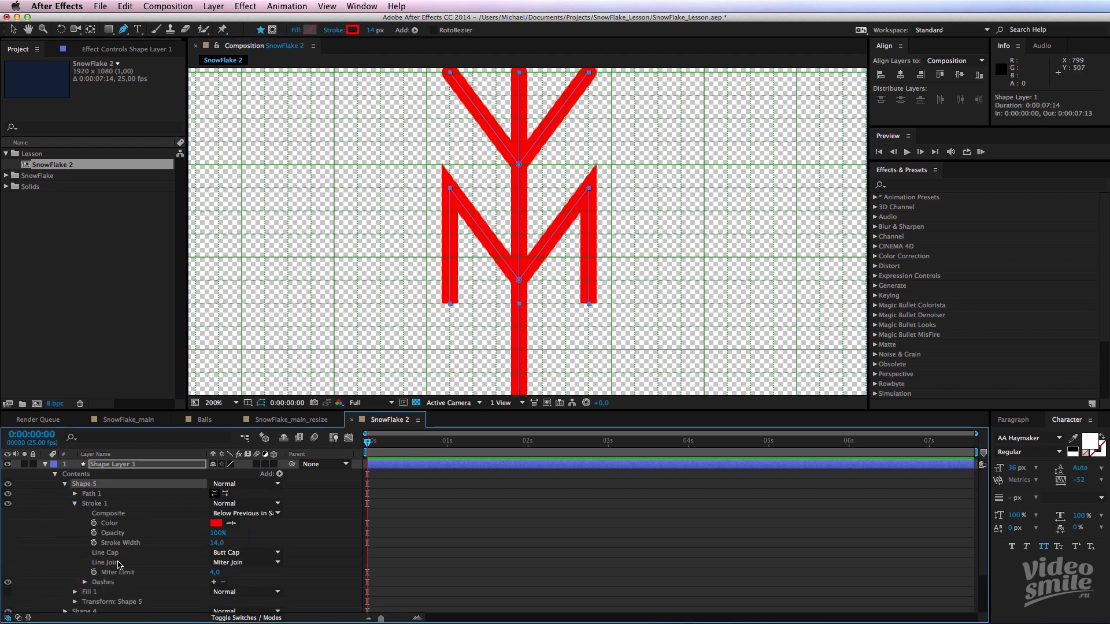
left_click(243, 562)
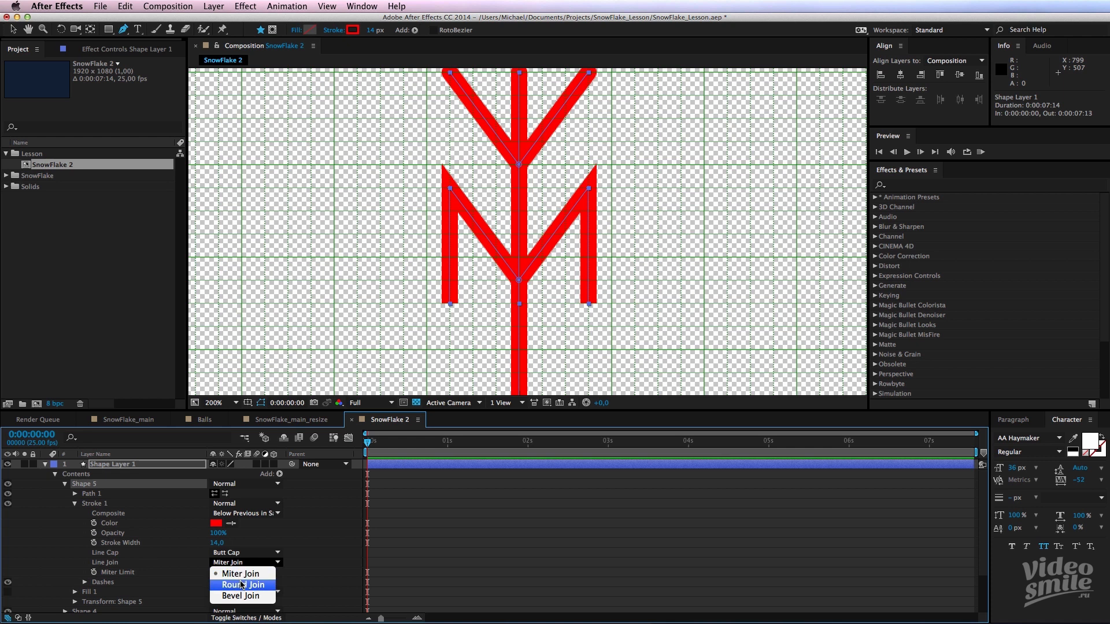
left_click(242, 584)
left_click(232, 553)
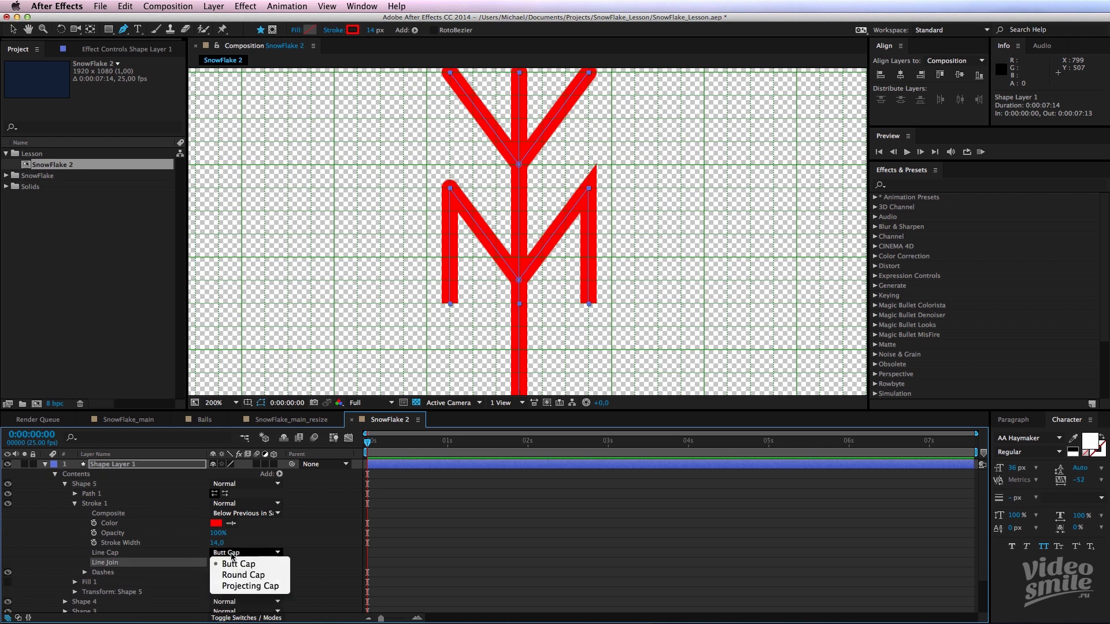
left_click(231, 556)
left_click(238, 554)
left_click(243, 575)
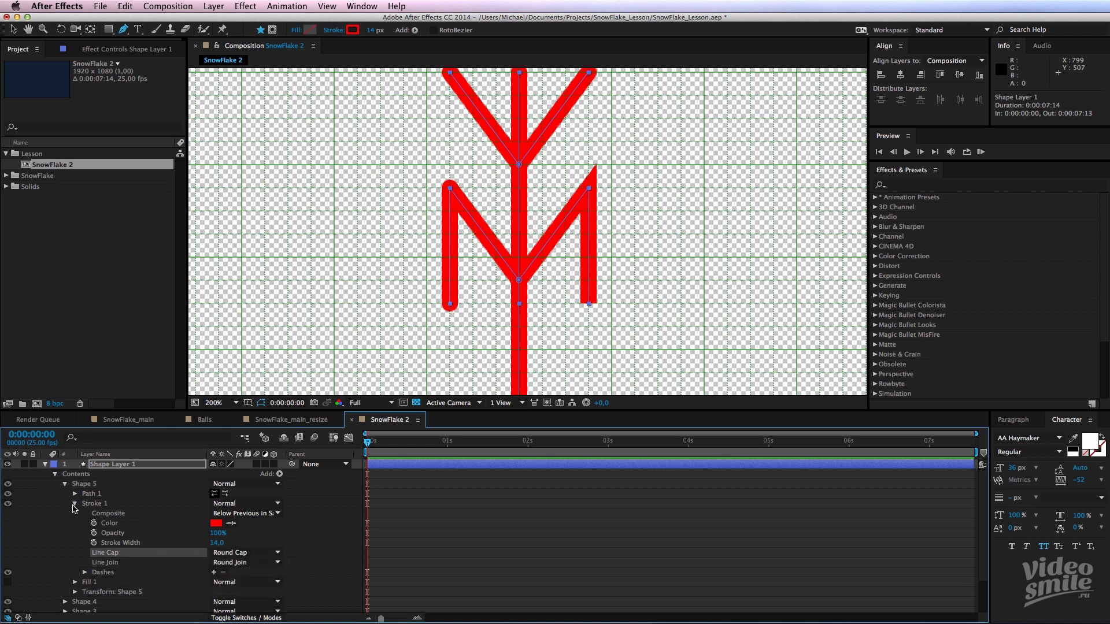
left_click(75, 503)
- Set the stroke of the lower right branch (Shape 4) to Round Cap and Round Join
left_click(91, 535)
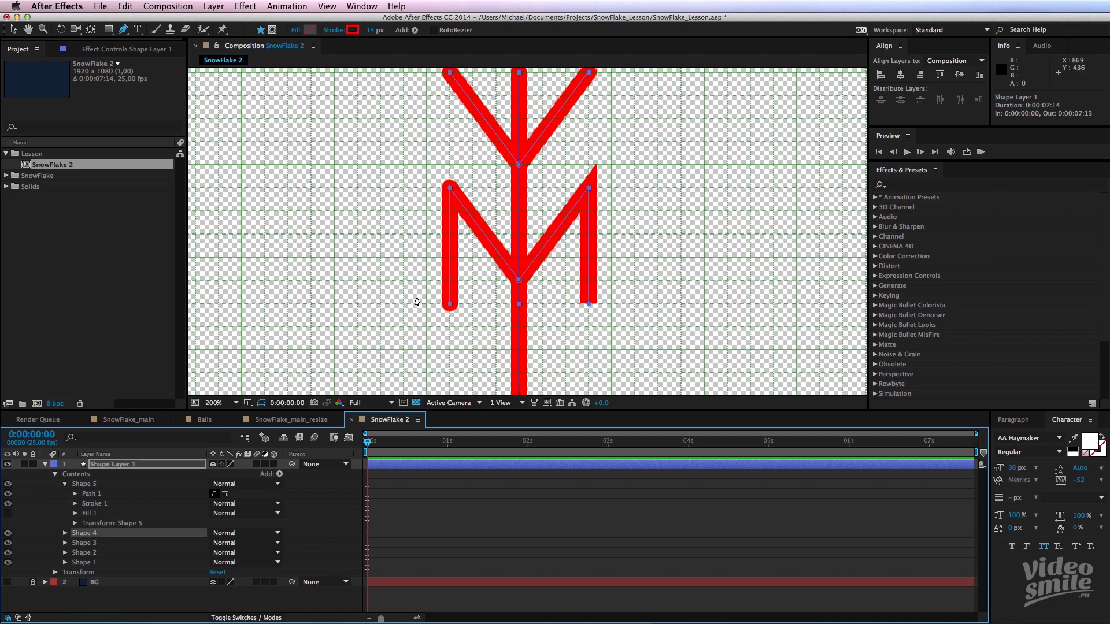
left_click(66, 533)
scroll(115, 538, "down", 2)
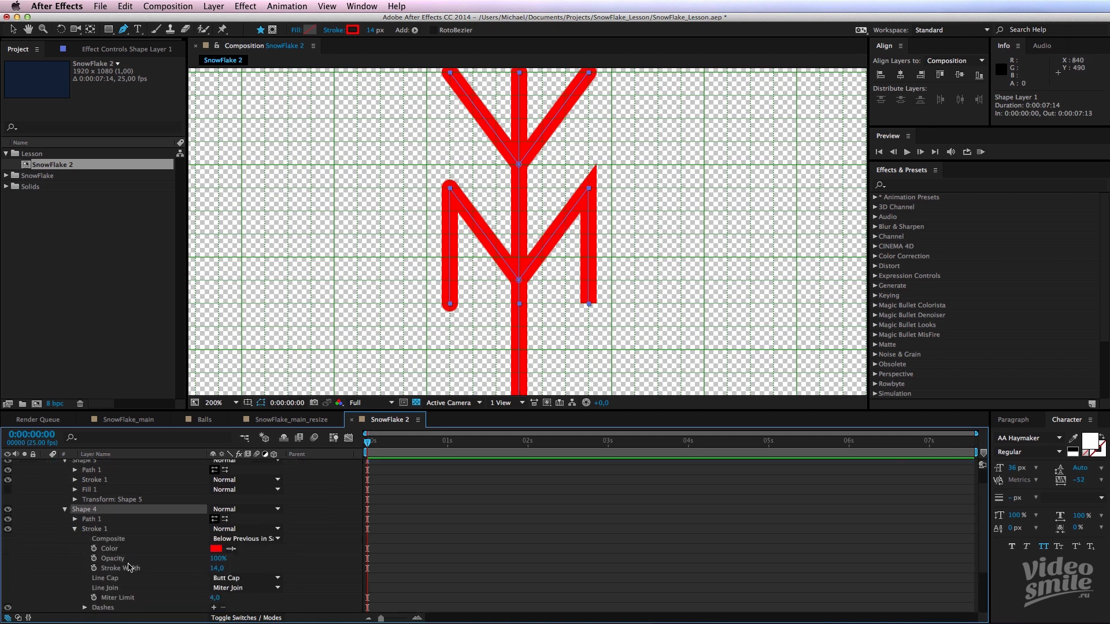
left_click(243, 574)
left_click(249, 599)
left_click(235, 569)
left_click(238, 581)
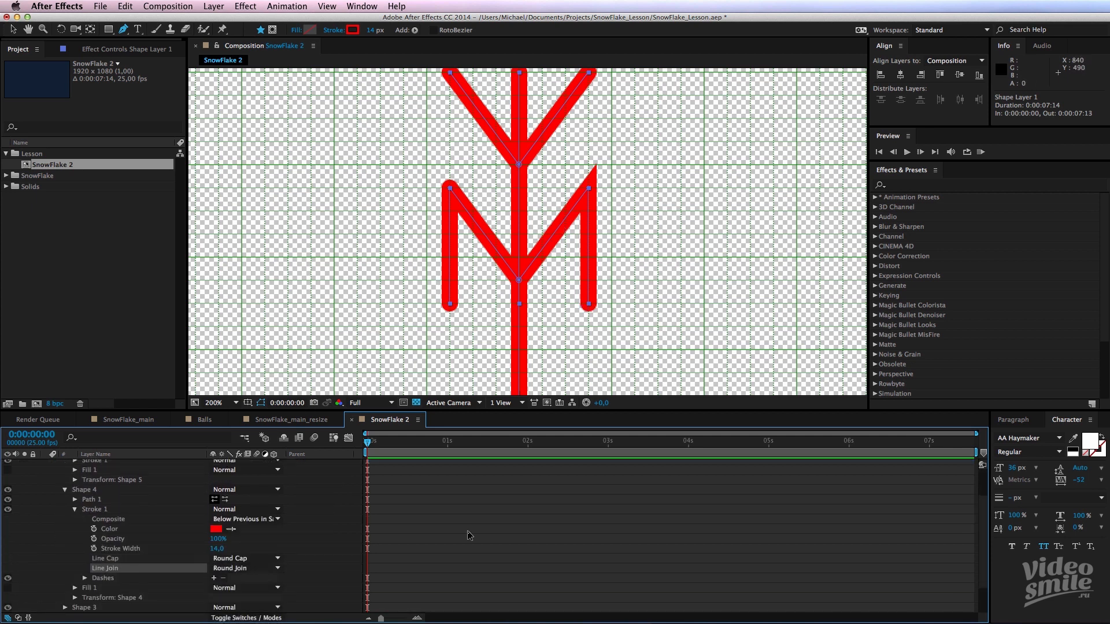
- Collapse the Shape 5 and Shape 4 groups and deselect the shape layer
left_click(468, 531)
scroll(452, 519, "up", 2)
scroll(540, 283, "down", 1)
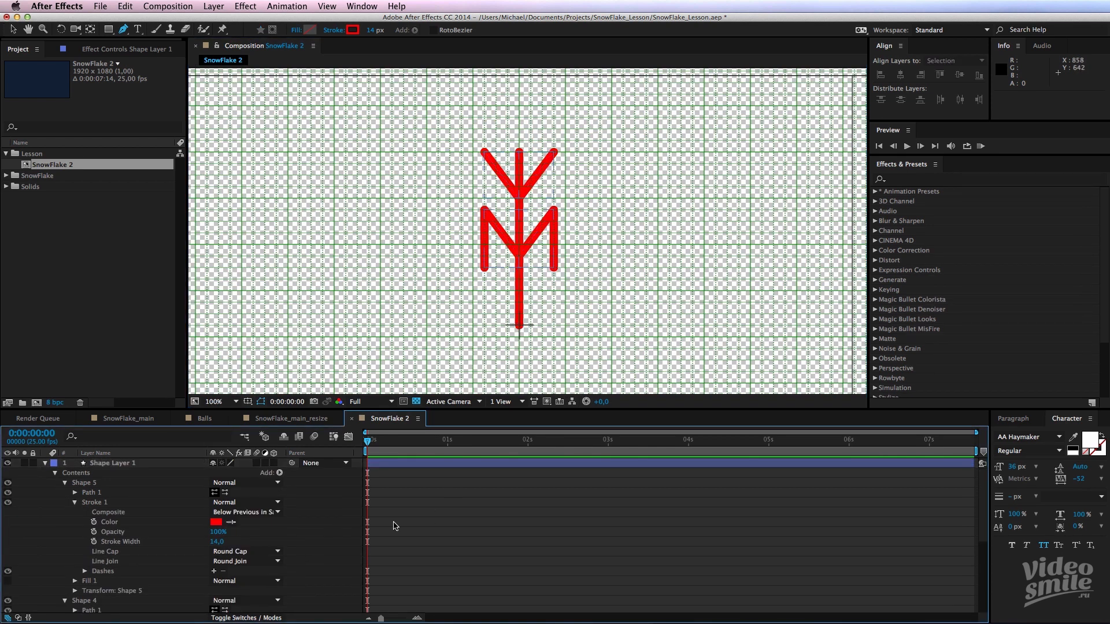
left_click(87, 493)
left_click(75, 502)
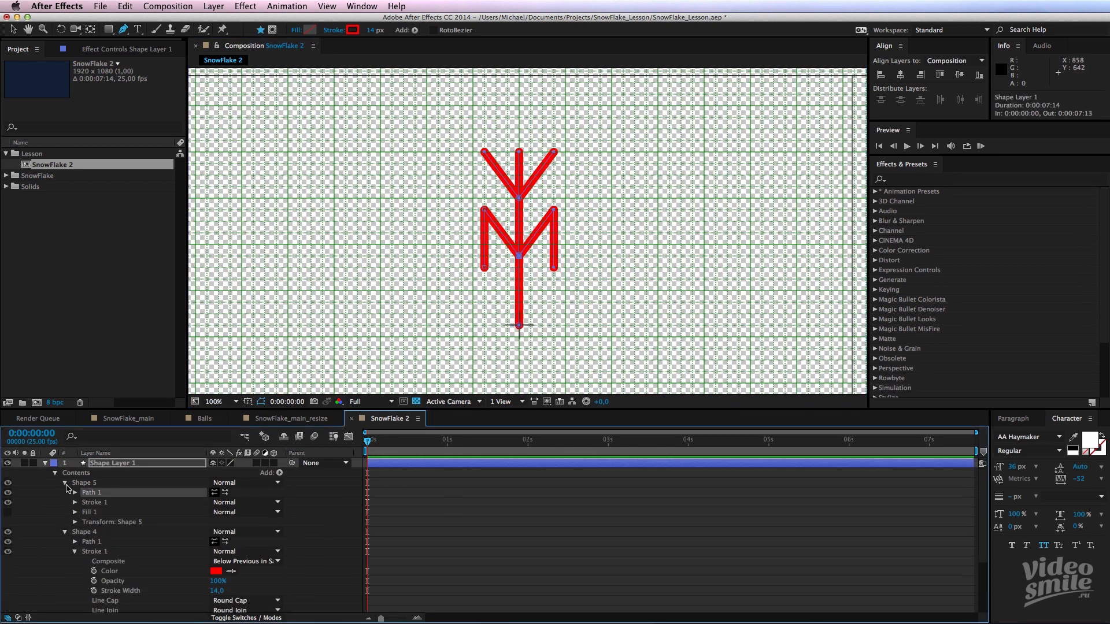
left_click(65, 483)
left_click(84, 492)
left_click(65, 493)
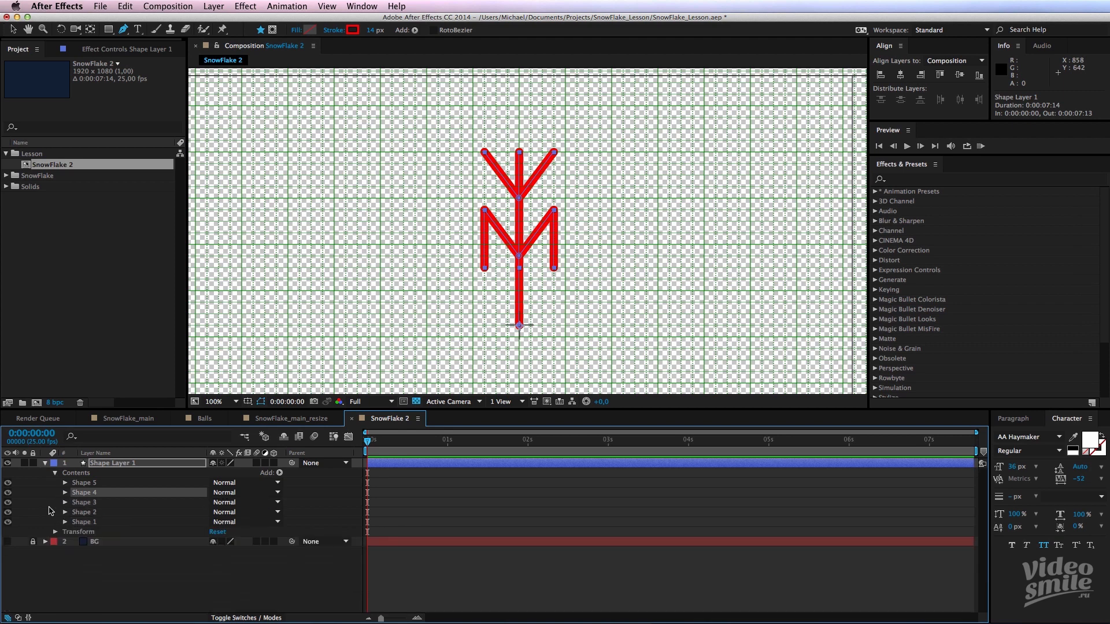
left_click(309, 501)
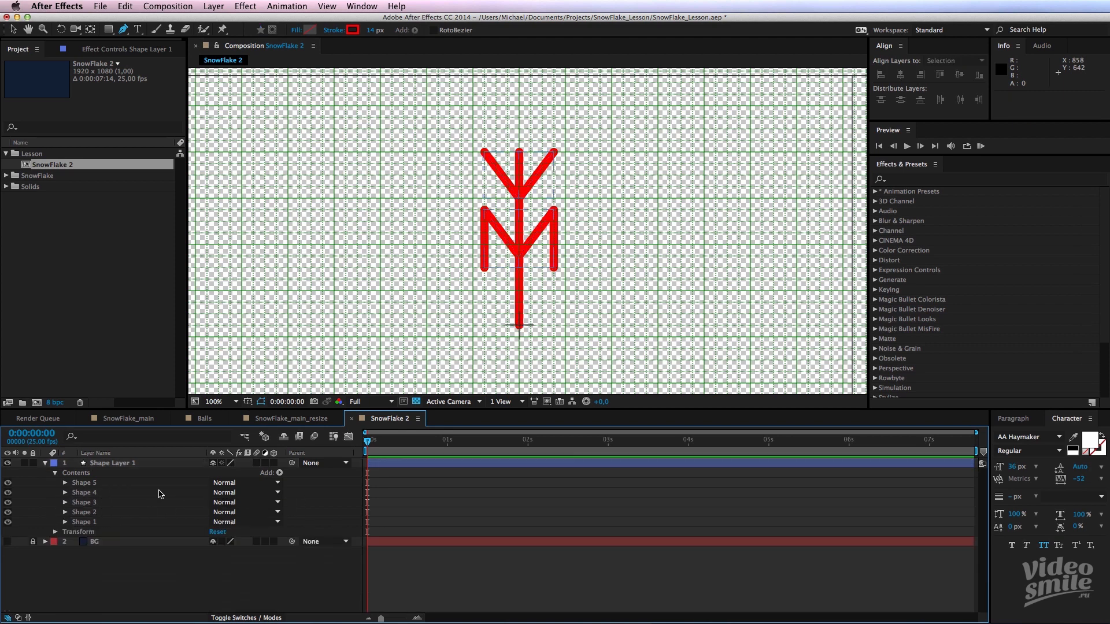
- Add a Repeater to the contents of Shape Layer 1 and select it
left_click(279, 473)
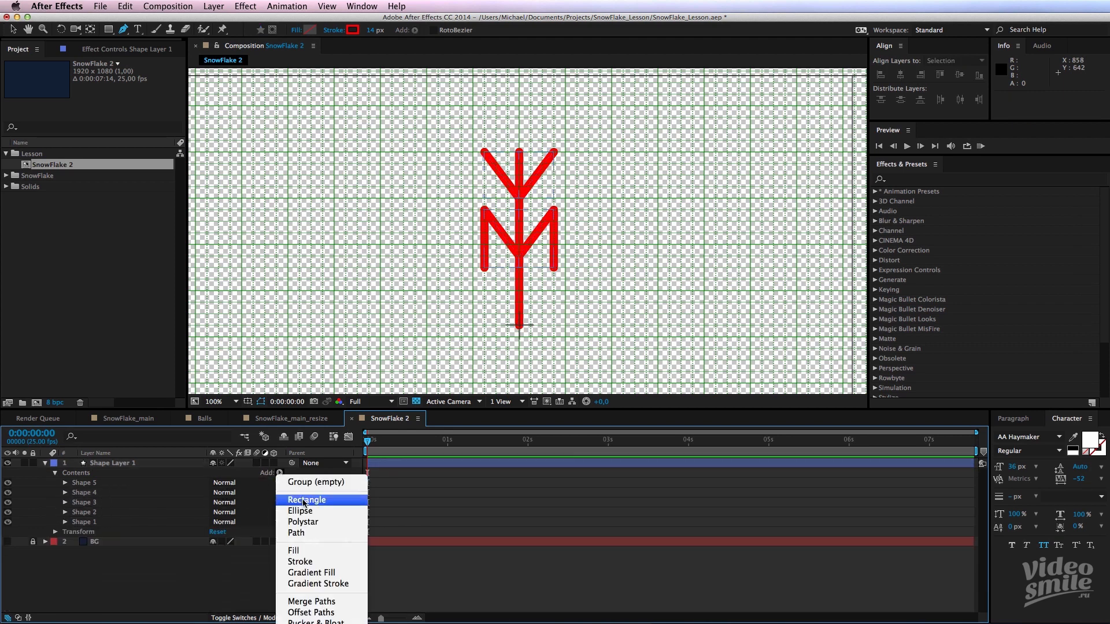
left_click(479, 503)
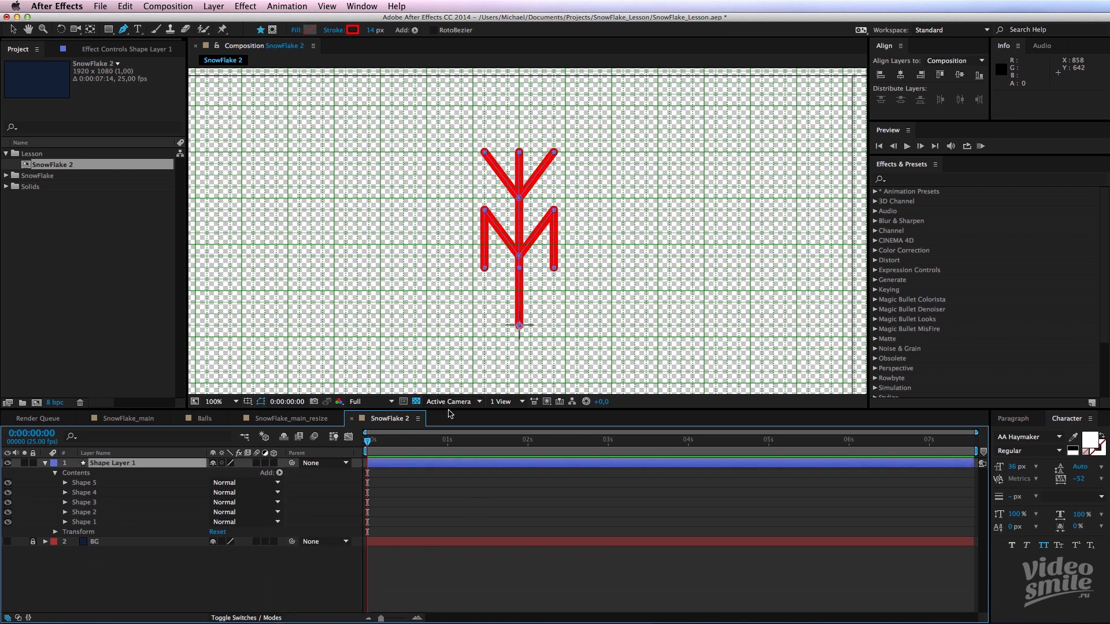
left_click_drag(449, 414, 449, 354)
left_click(279, 414)
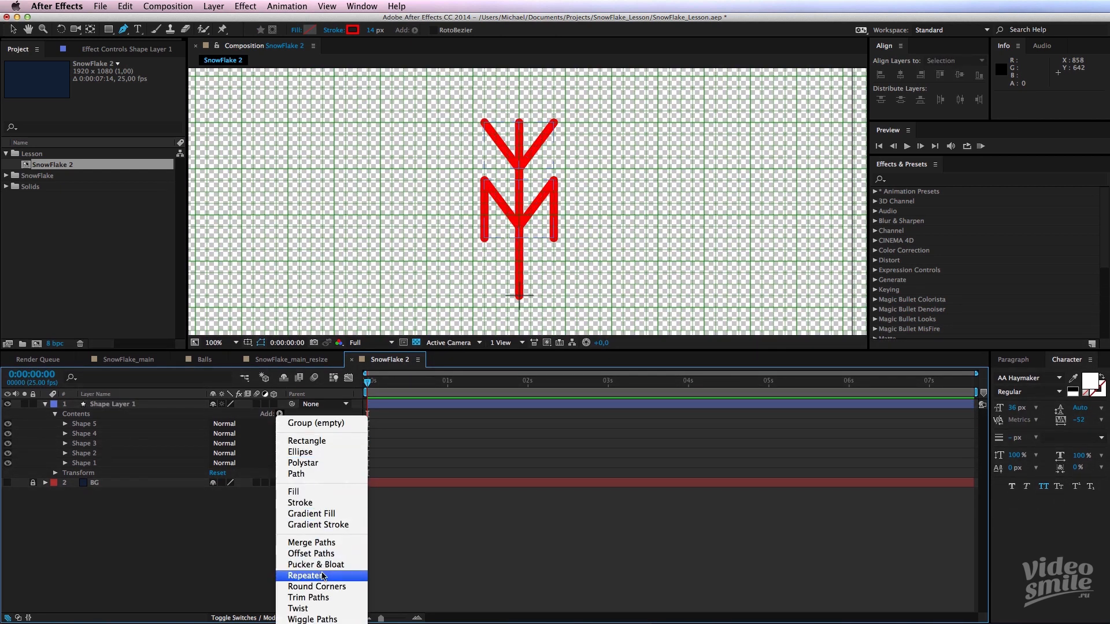
left_click(323, 576)
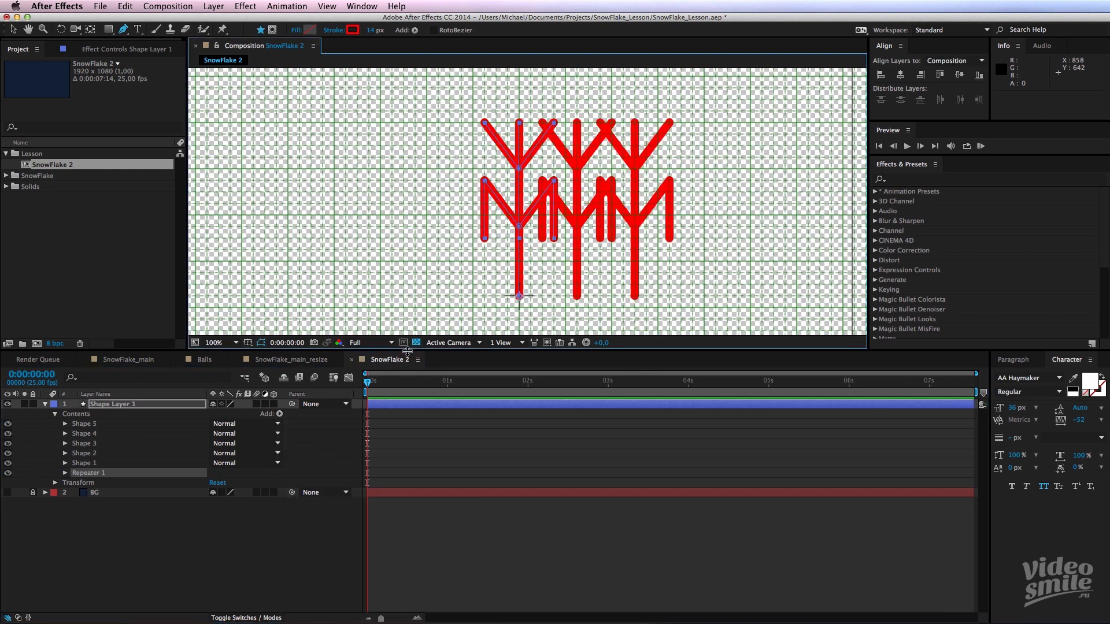
left_click_drag(407, 350, 407, 399)
left_click(85, 521)
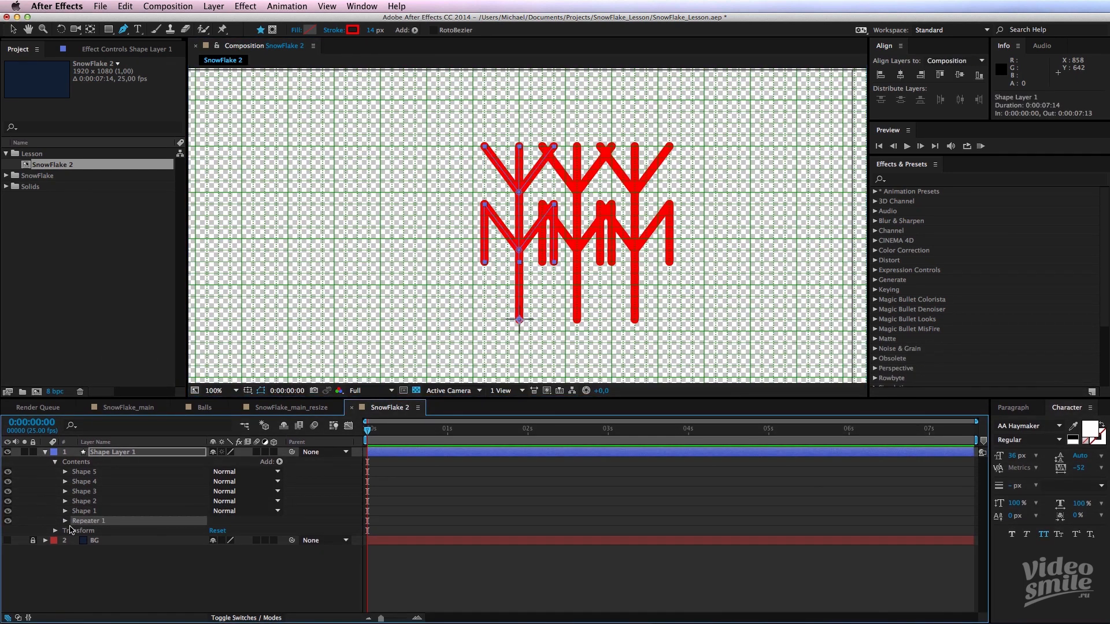
- Set the number of copies of Repeater 1 to 6
left_click(65, 520)
left_click(215, 530)
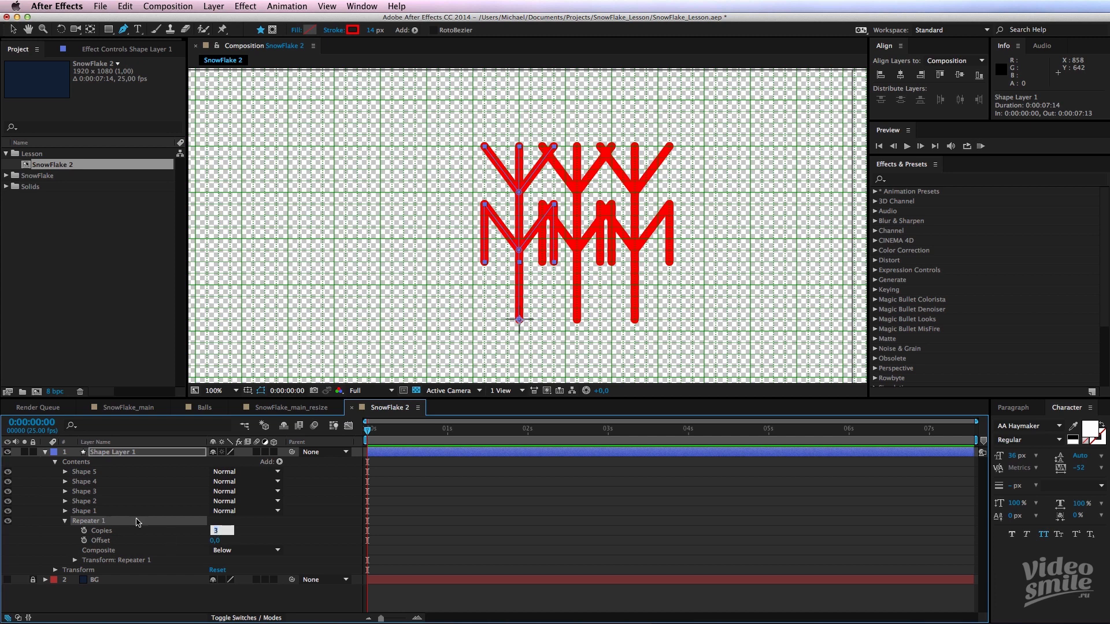
type("6")
key("Return")
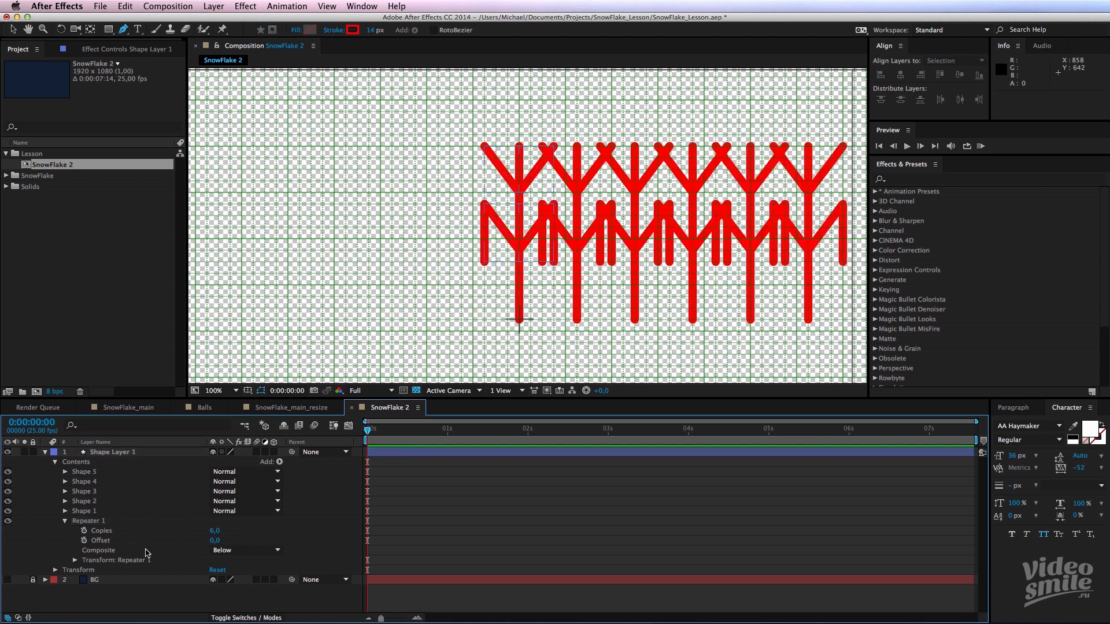
- Set the horizontal Position in the Repeater 1 transform to 0 so all copies share one origin
left_click(74, 560)
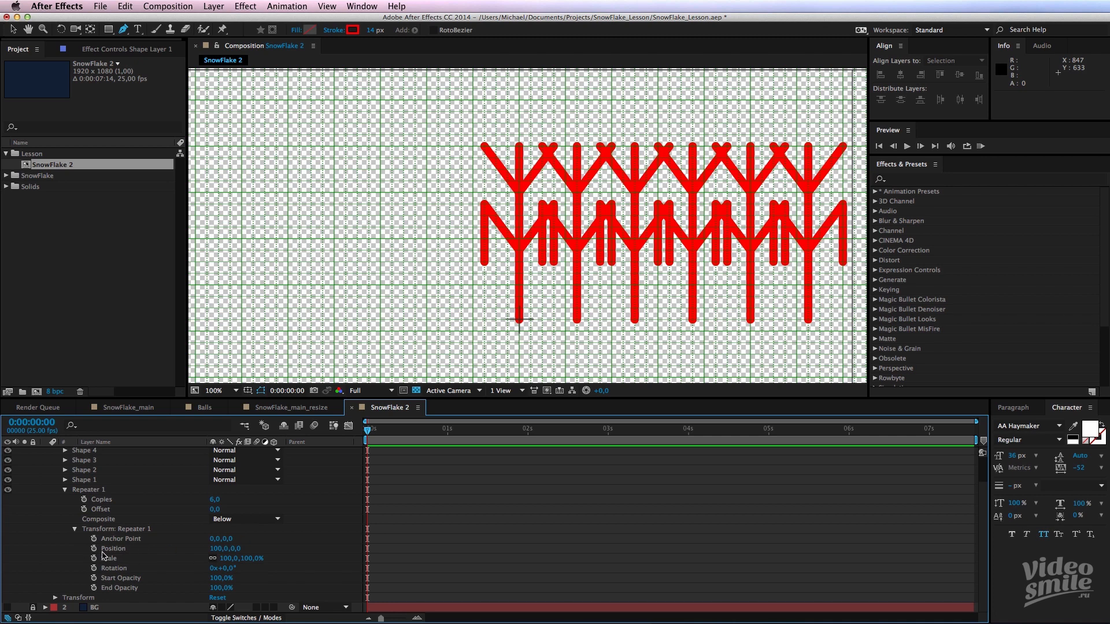
left_click(219, 549)
type("0")
key("Return")
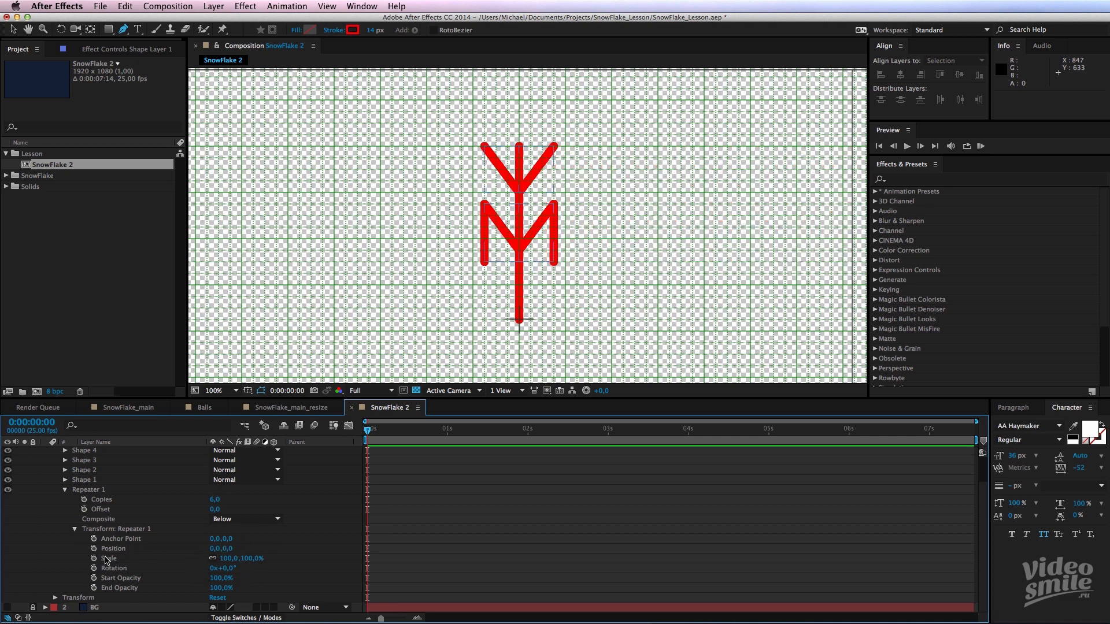
- Set the Rotation in the Repeater 1 transform to 60° to spread the copies around the center
left_click_drag(225, 572, 256, 567)
left_click(229, 570)
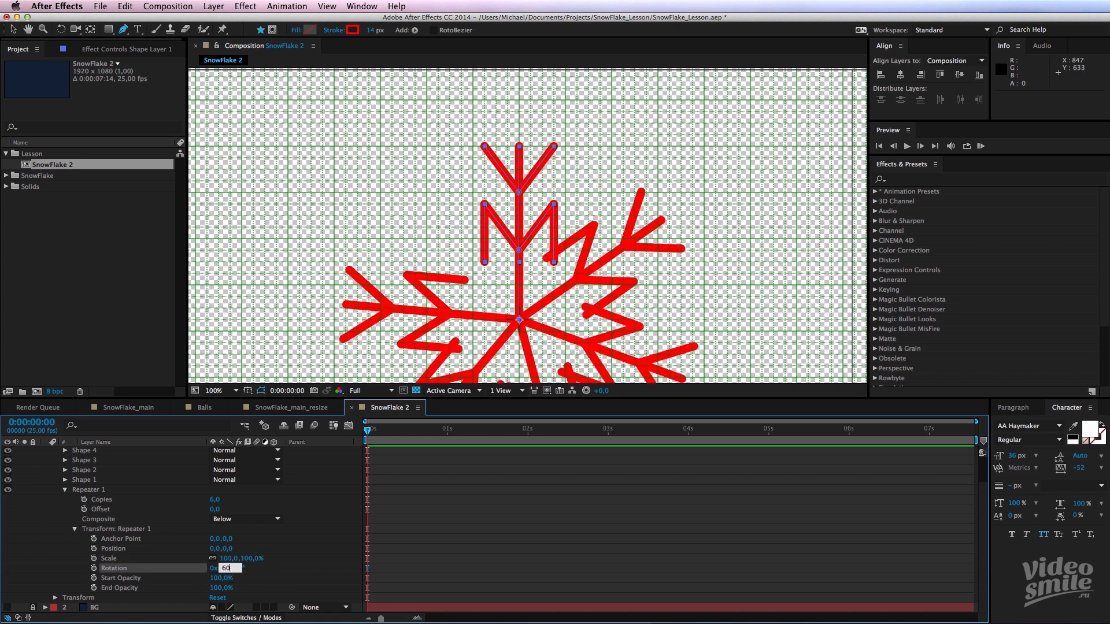
left_click(319, 523)
- Try to shift the lower end vertices of the side branches so that neighboring rays join cleanly
scroll(555, 241, "up", 4)
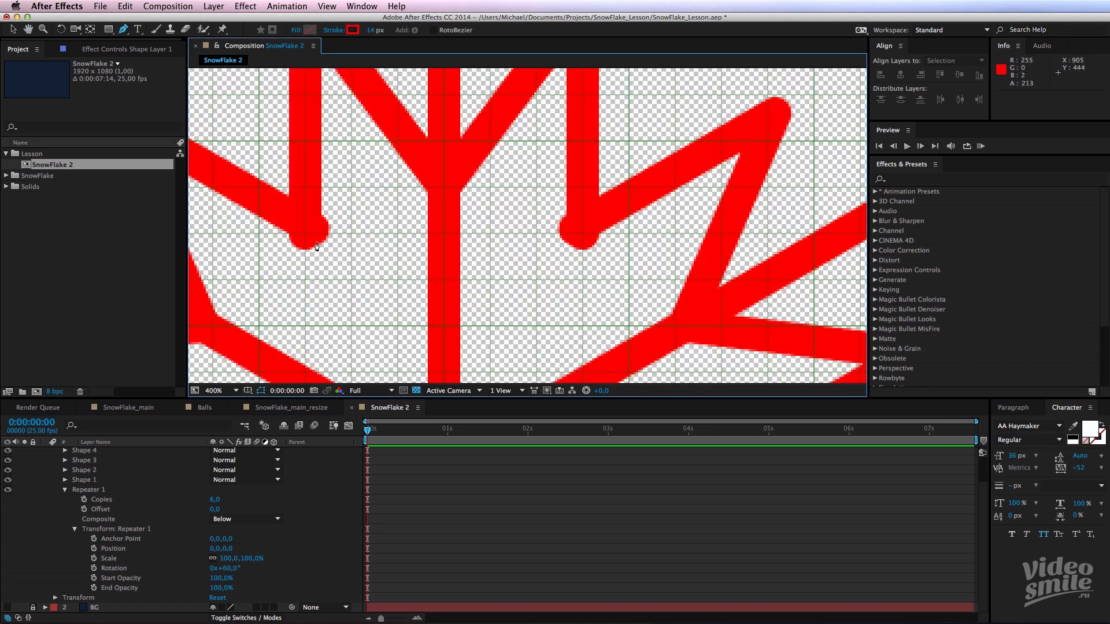
left_click_drag(318, 308, 392, 322)
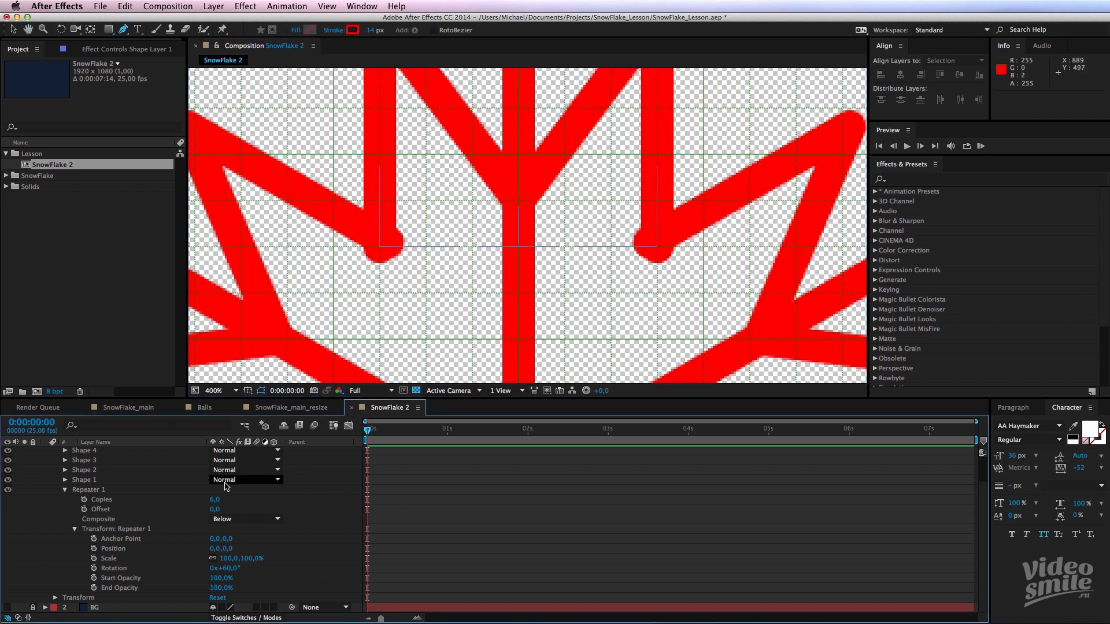
scroll(300, 457, "up", 3)
left_click(96, 471)
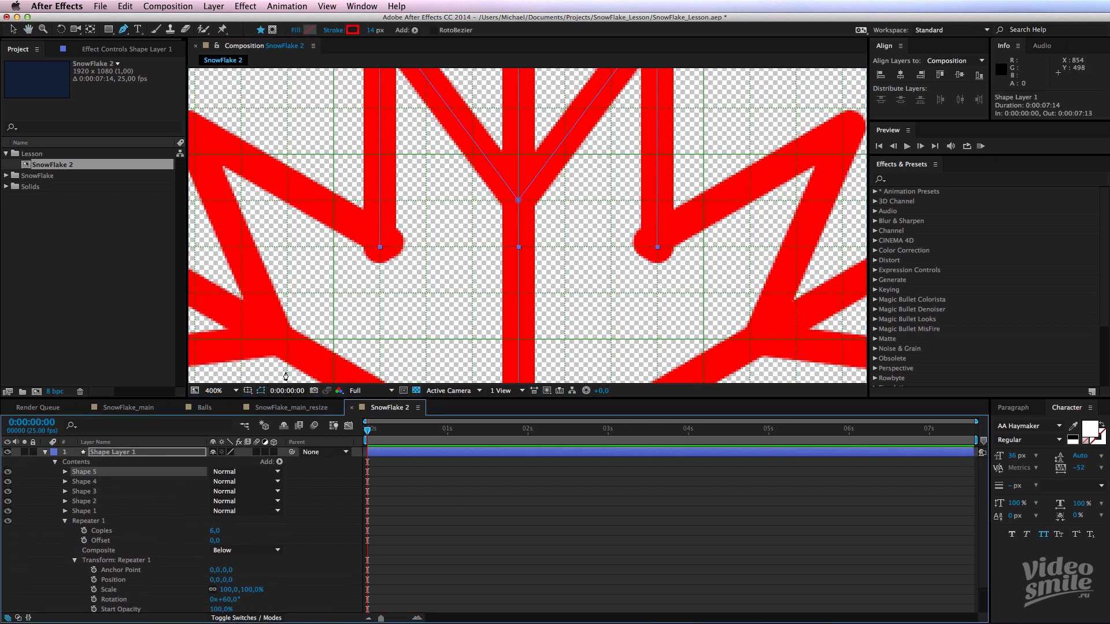
left_click_drag(380, 247, 455, 237)
key("comma")
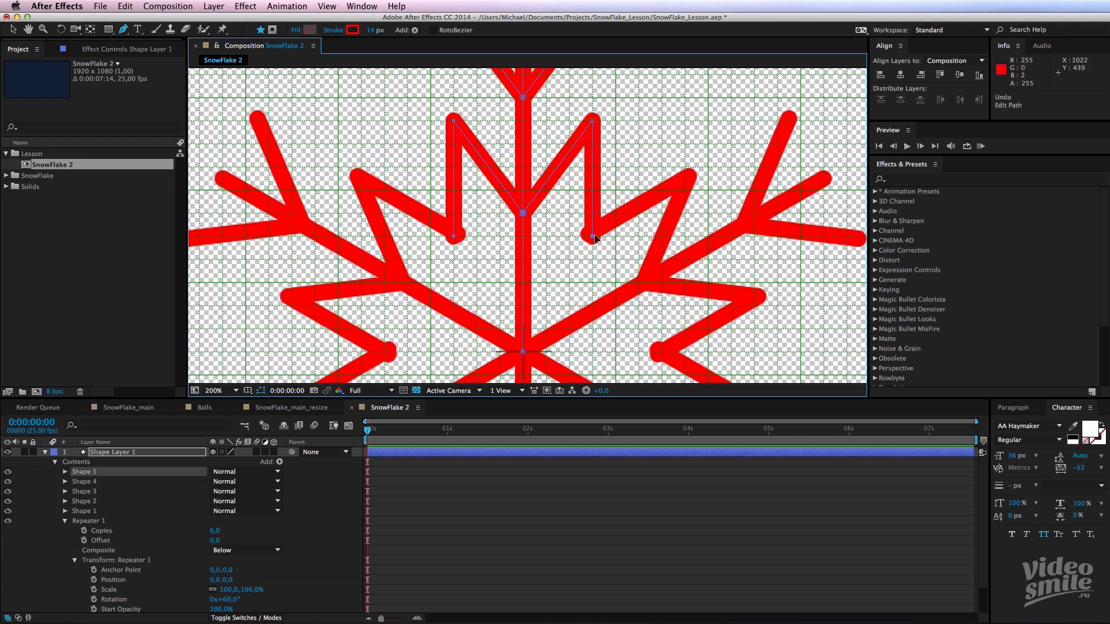
left_click_drag(594, 237, 598, 231)
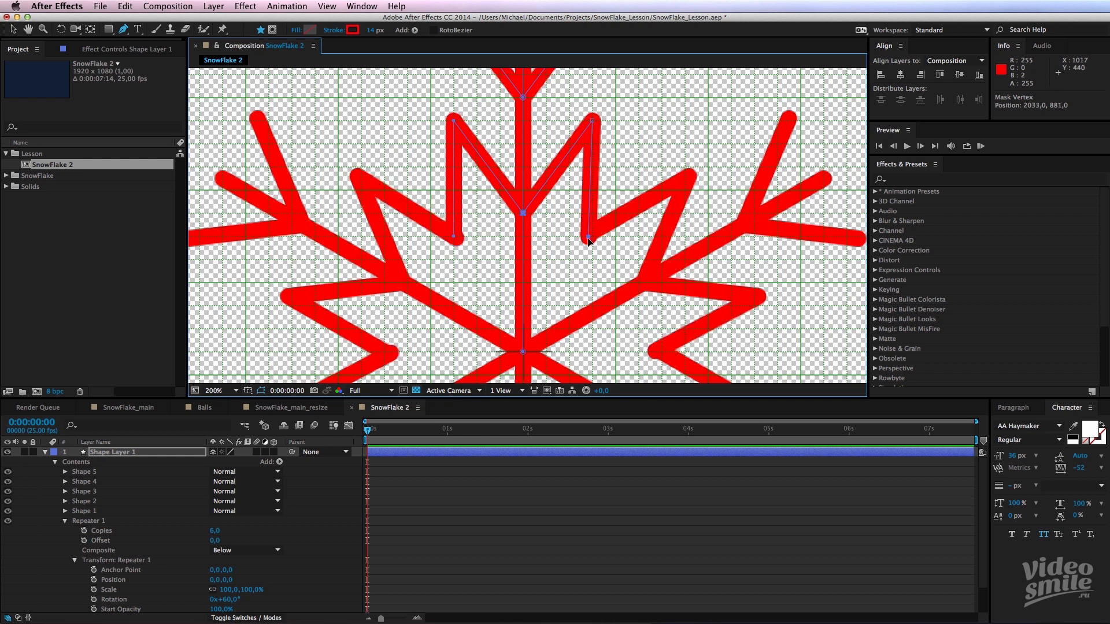
key("ctrl+z")
- Move the two lower end vertices of the top ray's side branches straight up to about Y 870 so neighboring rays join
left_click(456, 237)
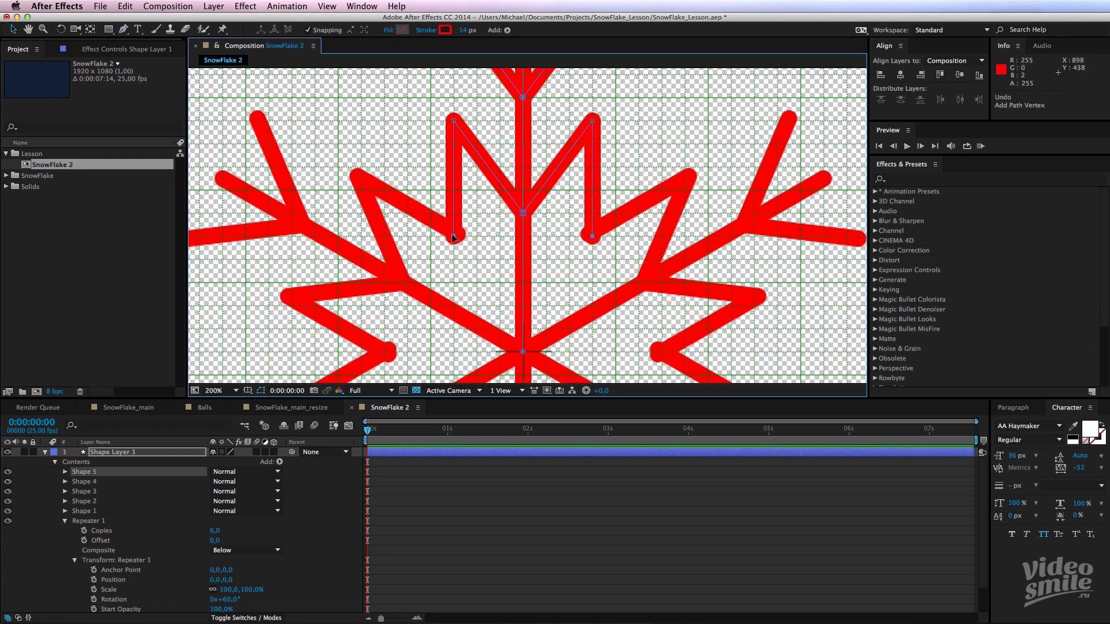
left_click_drag(455, 237, 455, 233)
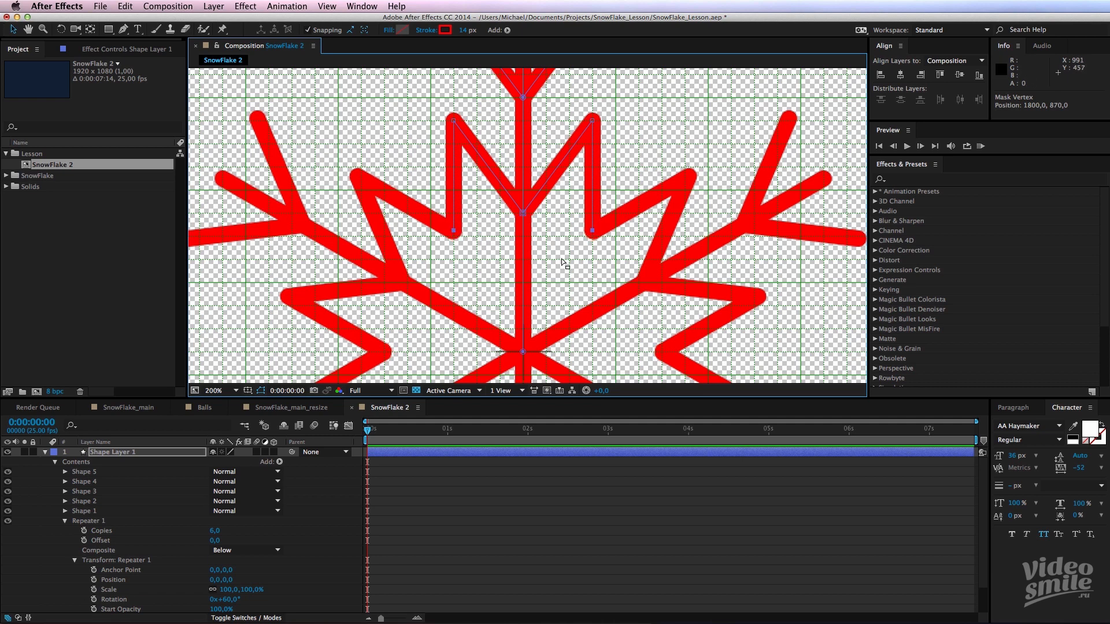
left_click(577, 481)
scroll(589, 283, "down", 2)
scroll(572, 279, "up", 1)
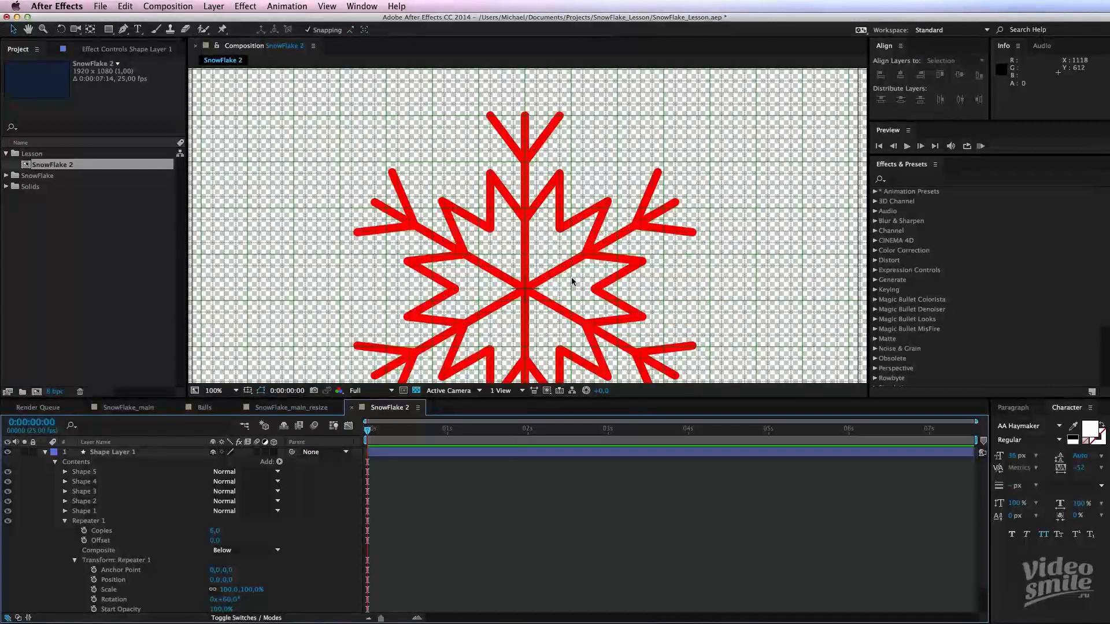
- Hide the grid and the transparency grid in the viewer, and make the BG layer visible
key("super+apostrophe")
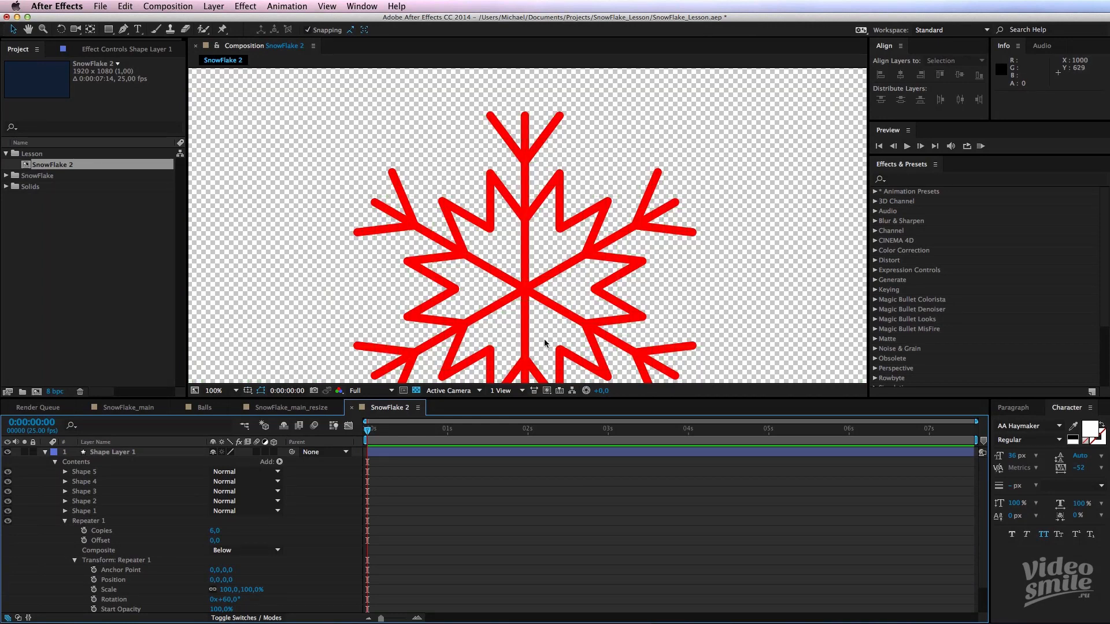
scroll(540, 317, "down", 1)
left_click(416, 390)
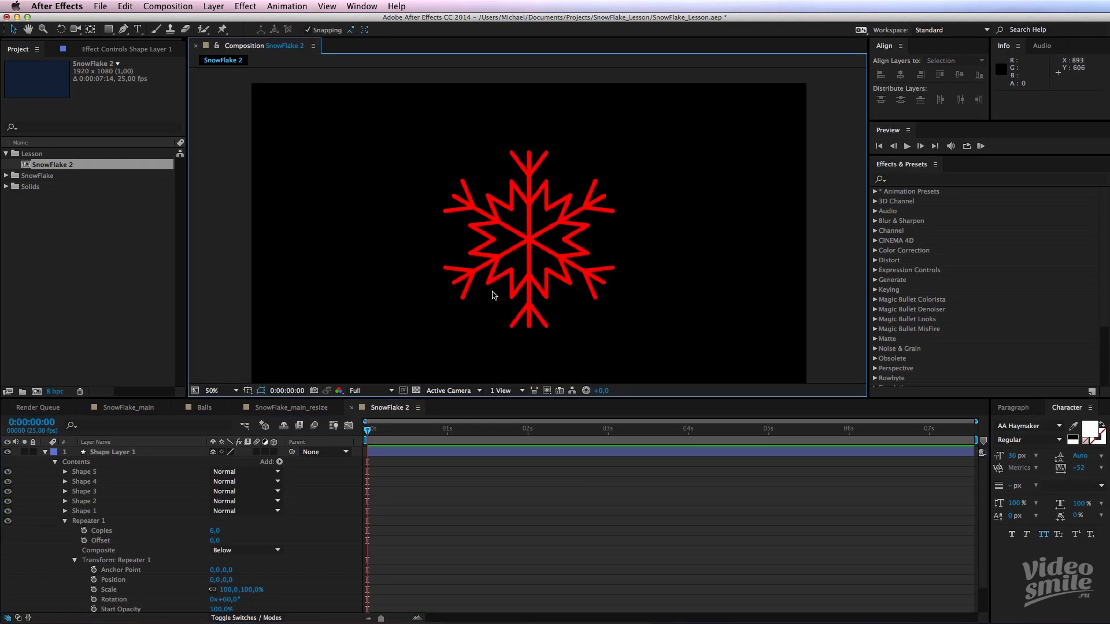
left_click(45, 452)
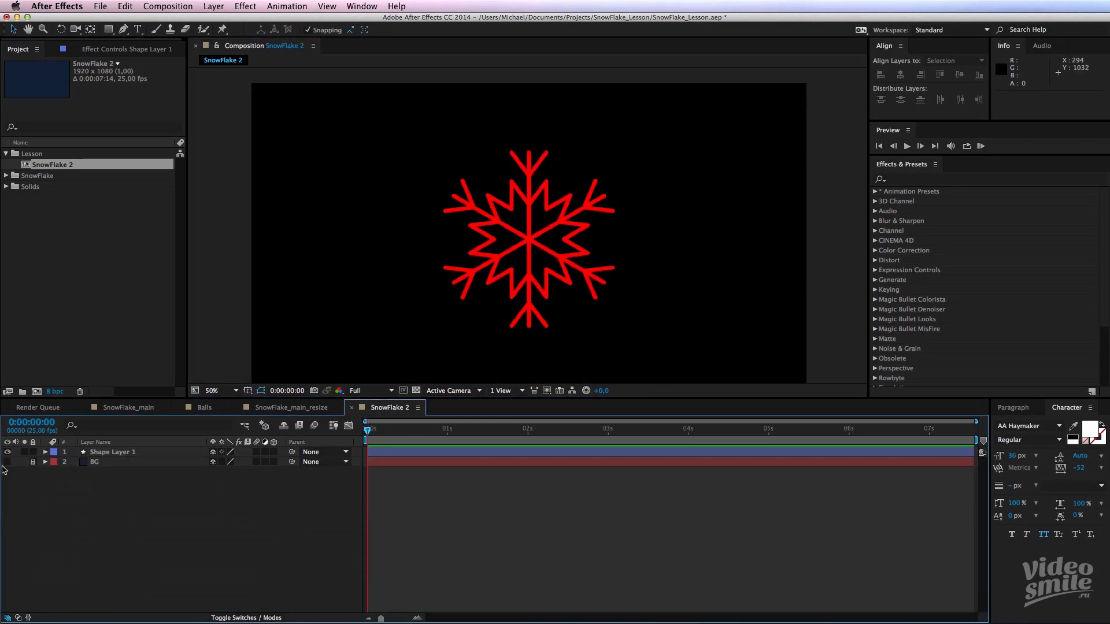
left_click(7, 462)
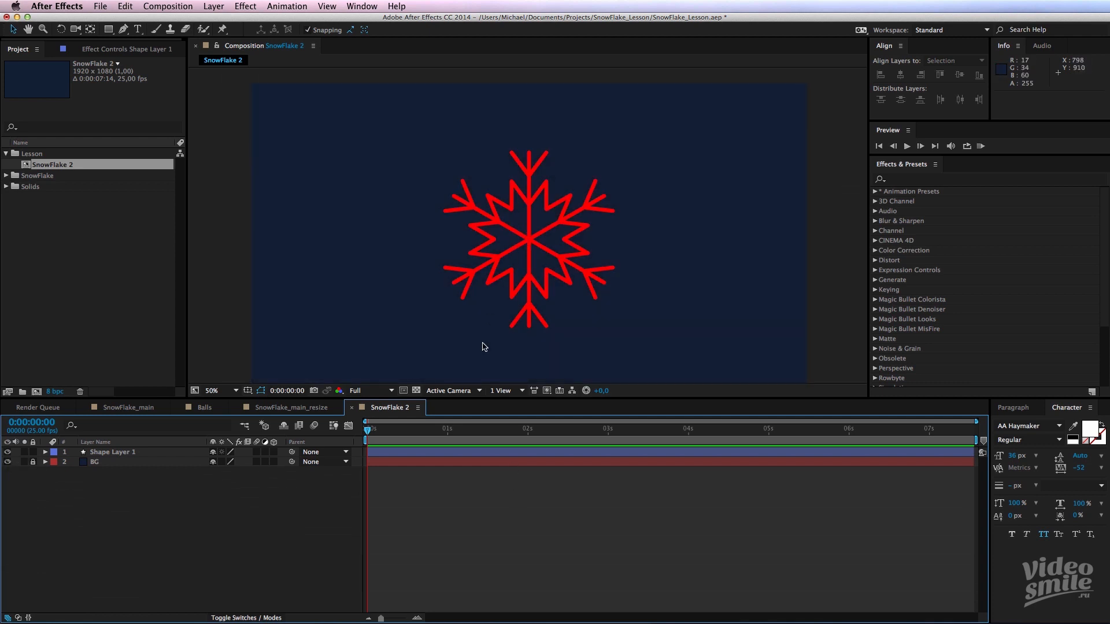
- Change the stroke color of Shape Layer 1 to F05A5B
left_click(520, 450)
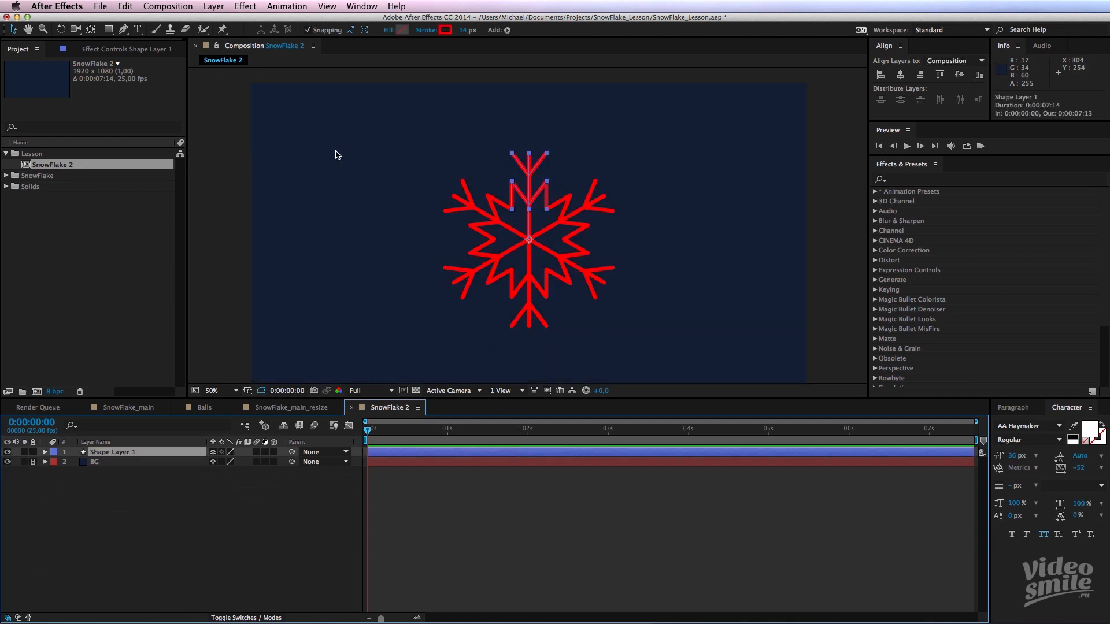
left_click(445, 30)
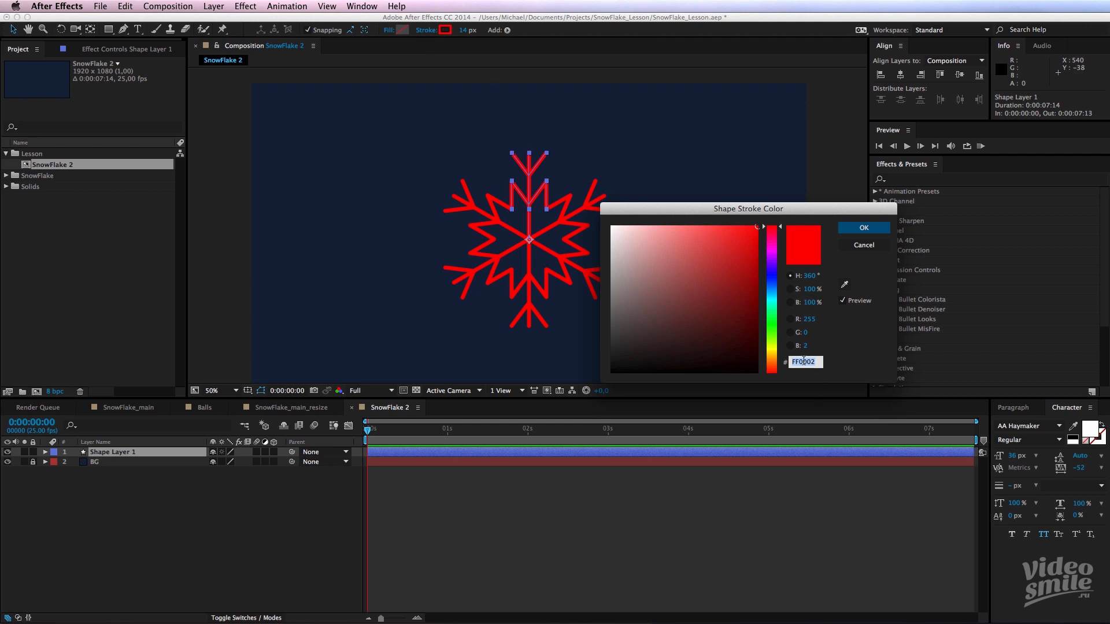
type("F05A5B")
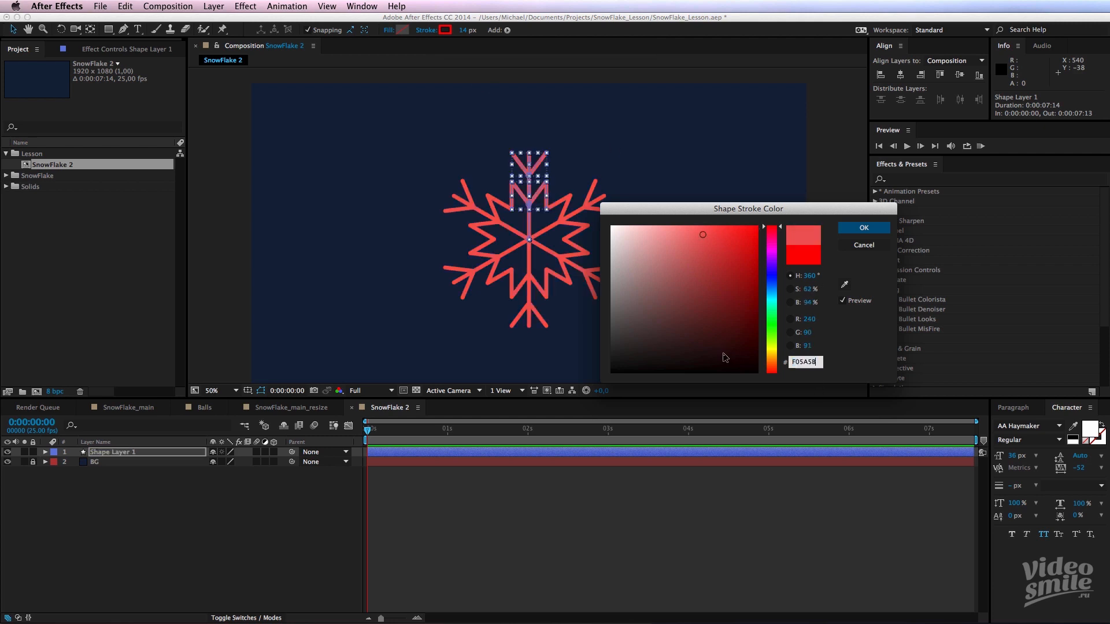
left_click_drag(750, 213, 806, 211)
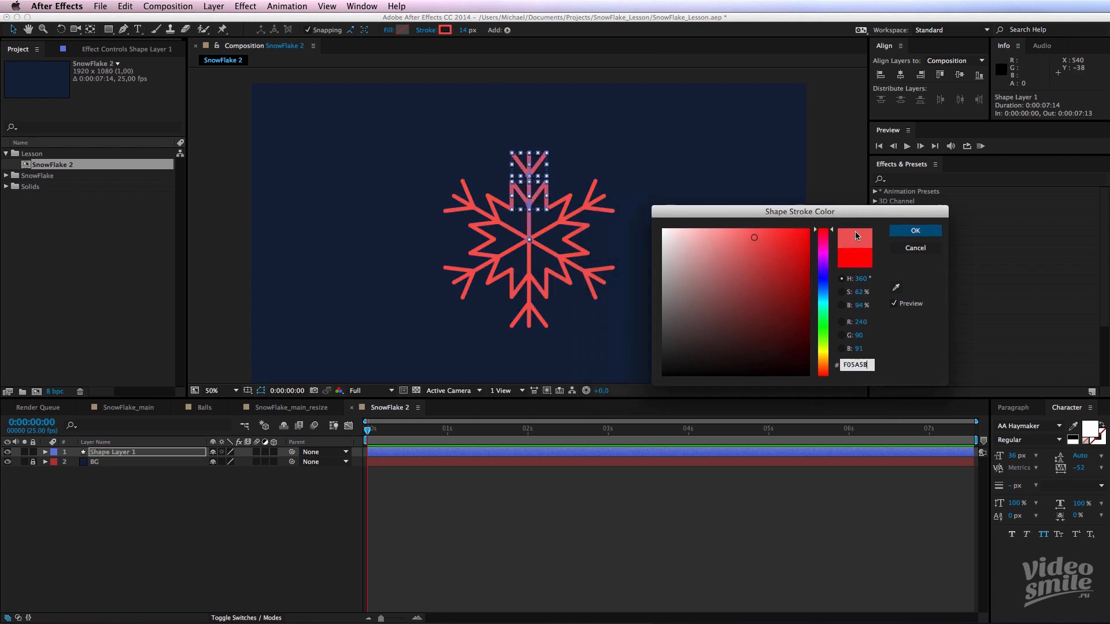
left_click(920, 228)
left_click(610, 520)
left_click_drag(467, 256, 505, 251)
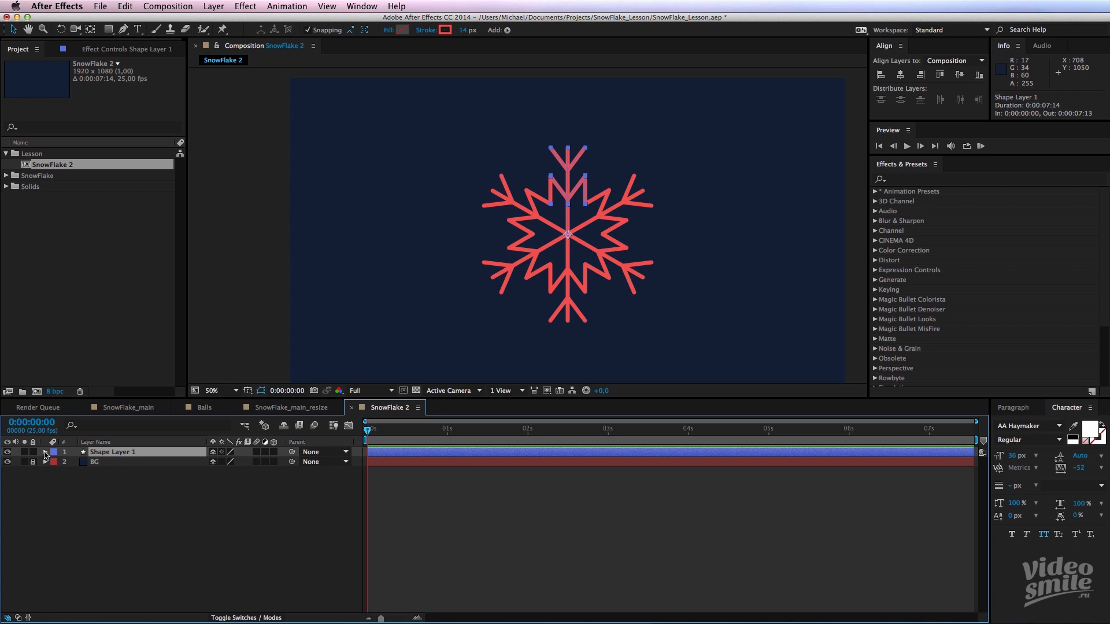
- Add Trim Paths below the Repeater in the contents of Shape Layer 1 and try out its End value
left_click(45, 453)
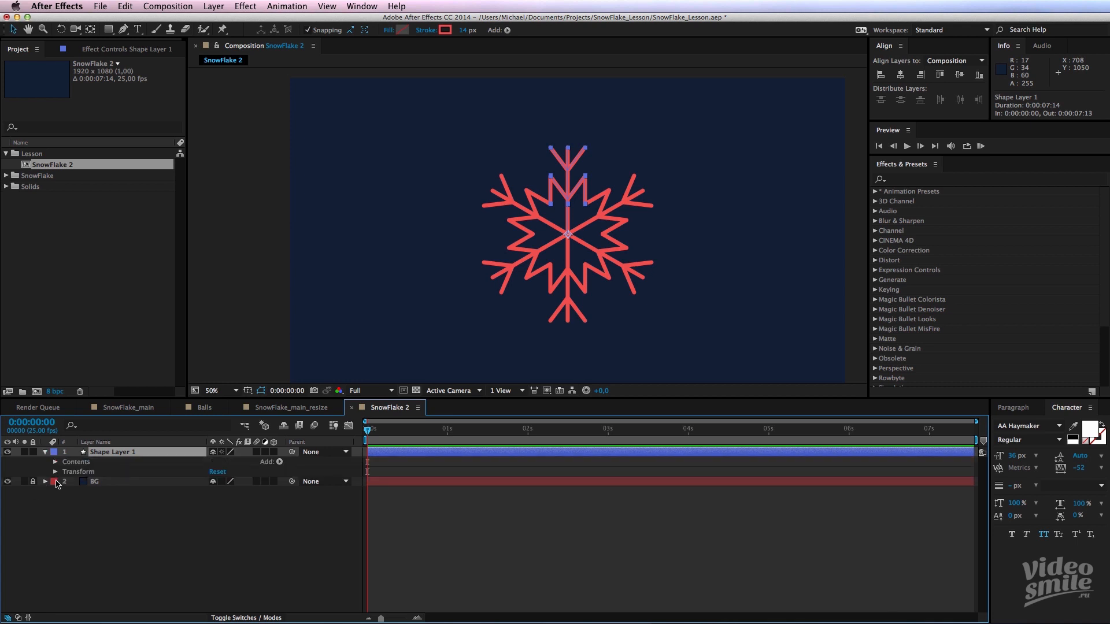
left_click(54, 463)
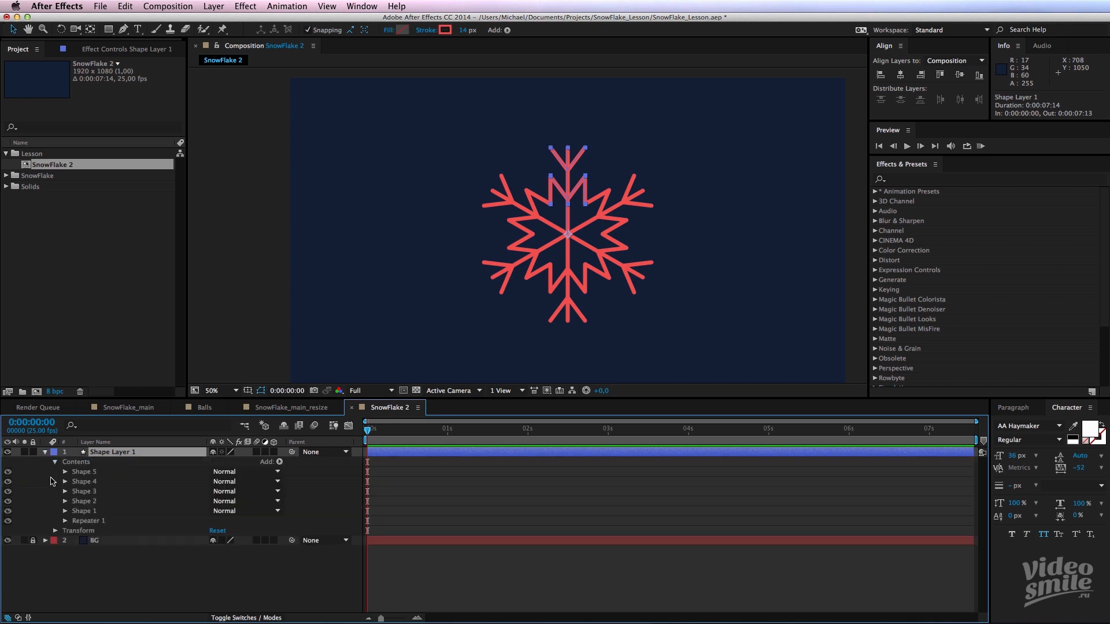
left_click(123, 585)
left_click(280, 462)
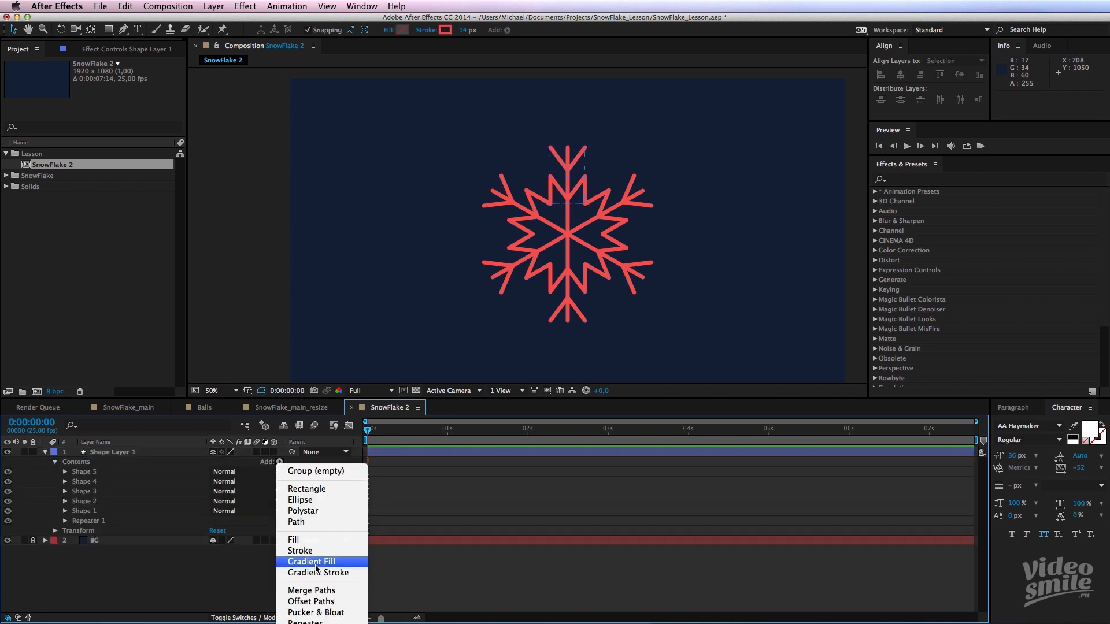
left_click_drag(90, 522, 94, 534)
left_click(65, 532)
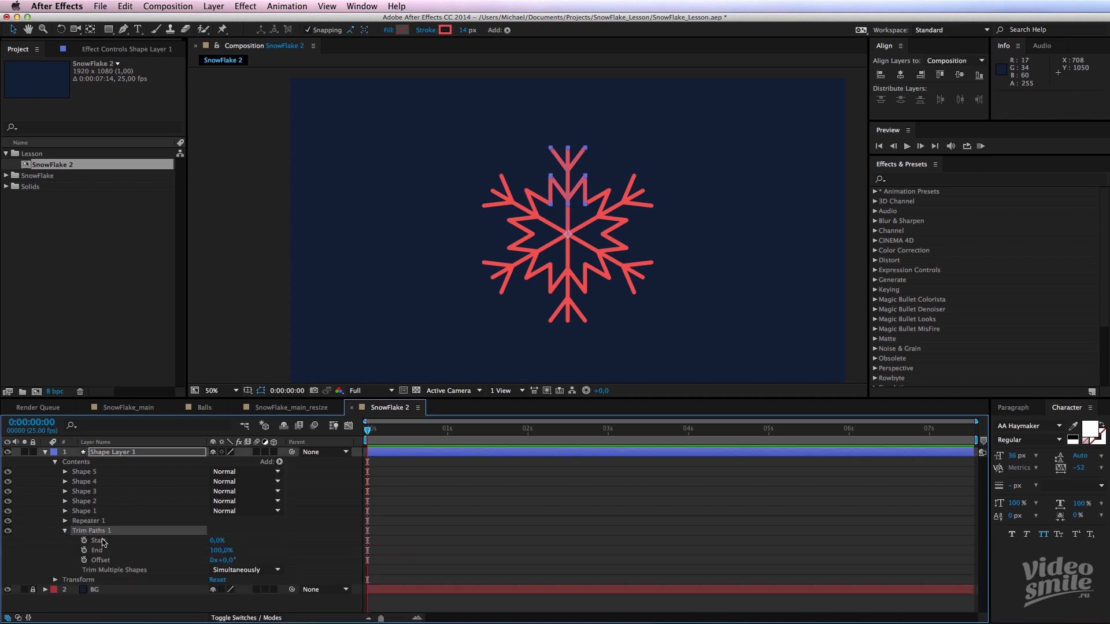
mouse_move(220, 552)
left_mouse_down()
mouse_move(184, 551)
mouse_move(238, 551)
left_mouse_up()
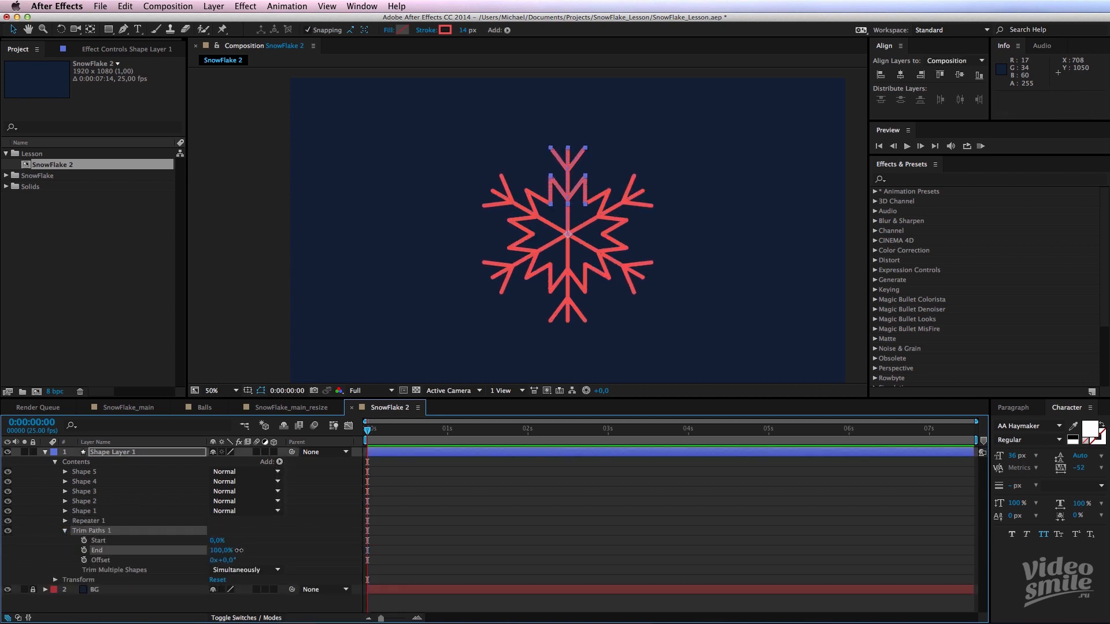
left_click(65, 531)
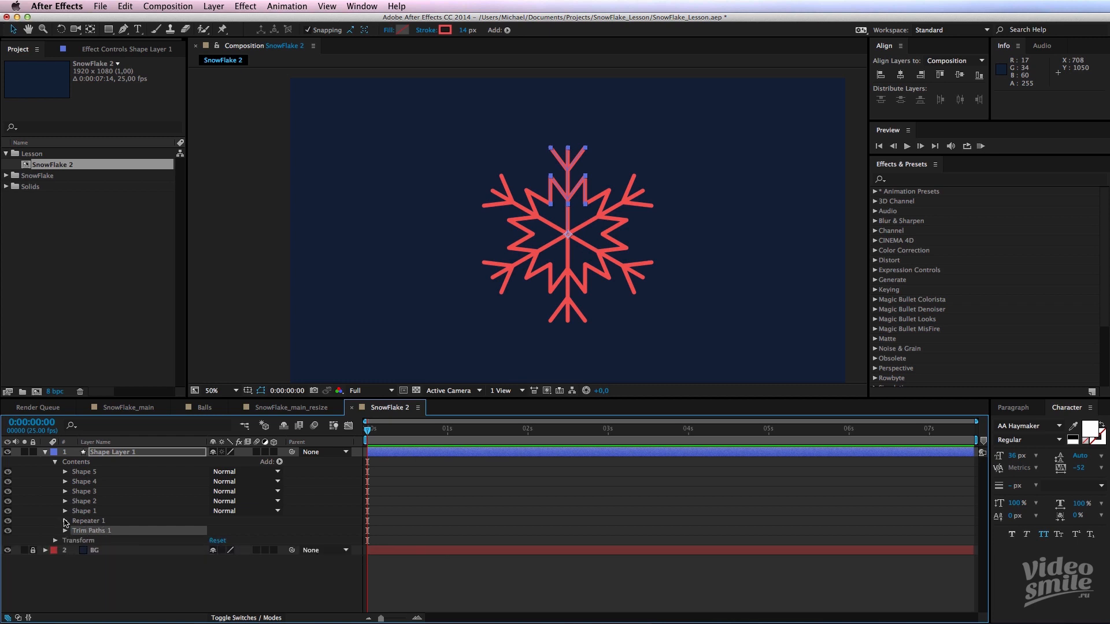
- Group all five shapes, the Repeater and Trim Paths of Shape Layer 1 into a single group
left_click(87, 472, "shift")
key("super+g")
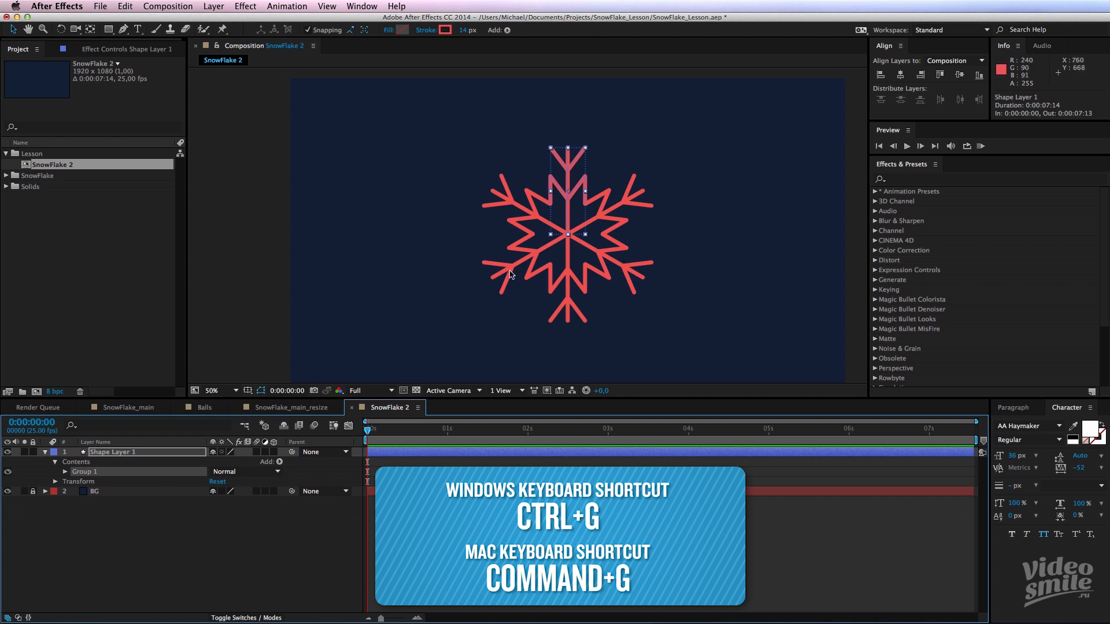
scroll(512, 276, "up", 2)
left_click_drag(530, 259, 525, 261)
left_click(208, 499)
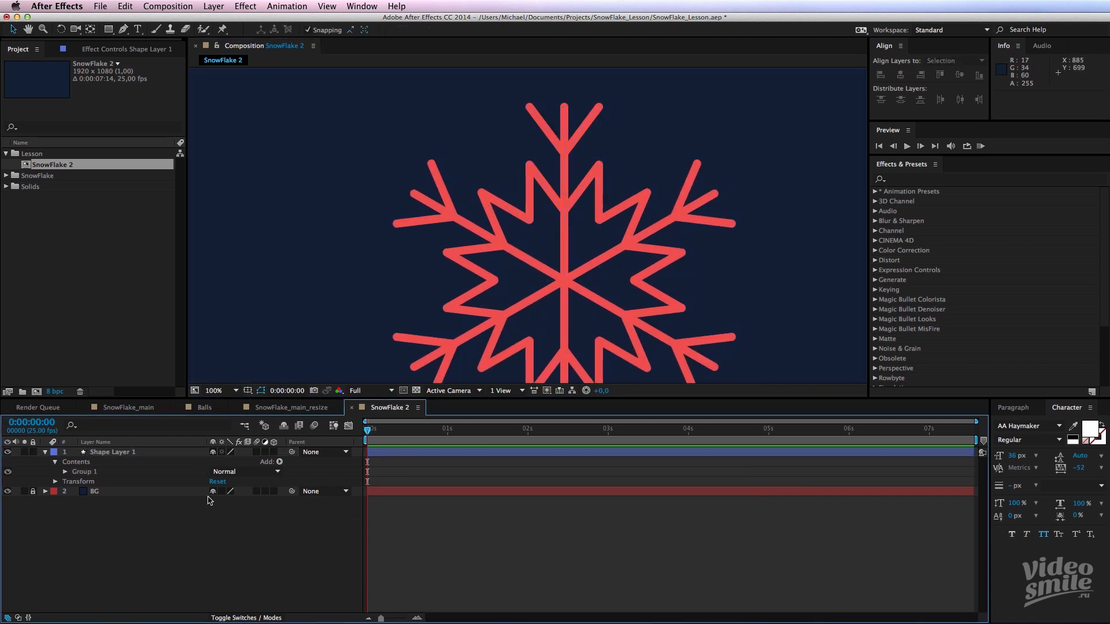
- Duplicate Group 1 in Shape Layer 1 and place the copy below the original
left_click(86, 475)
key("super+d")
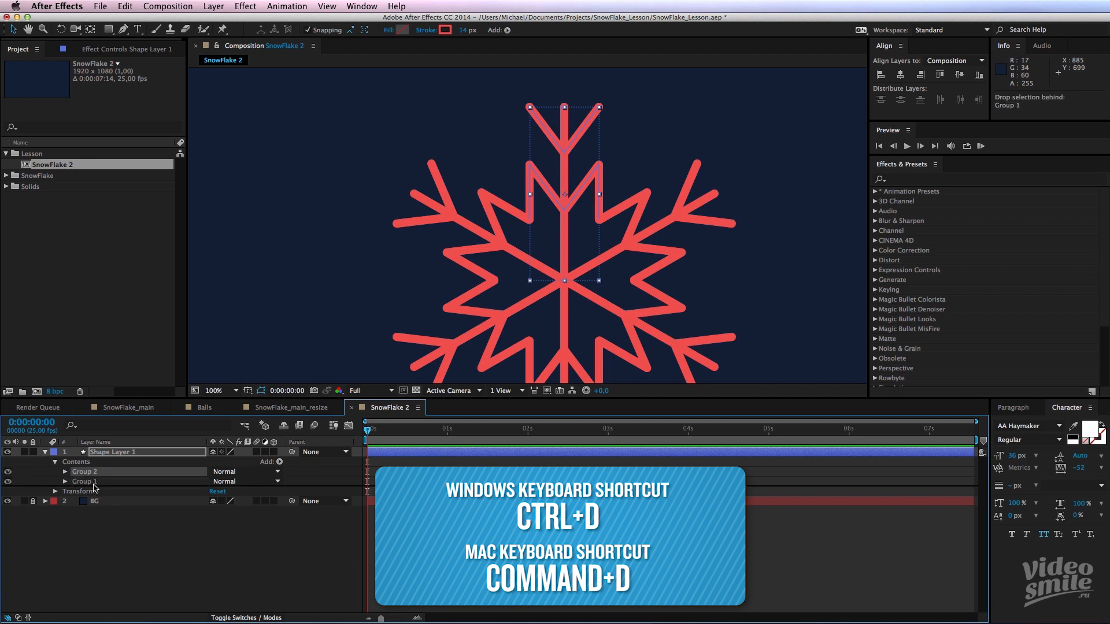
left_click(174, 535)
key("comma")
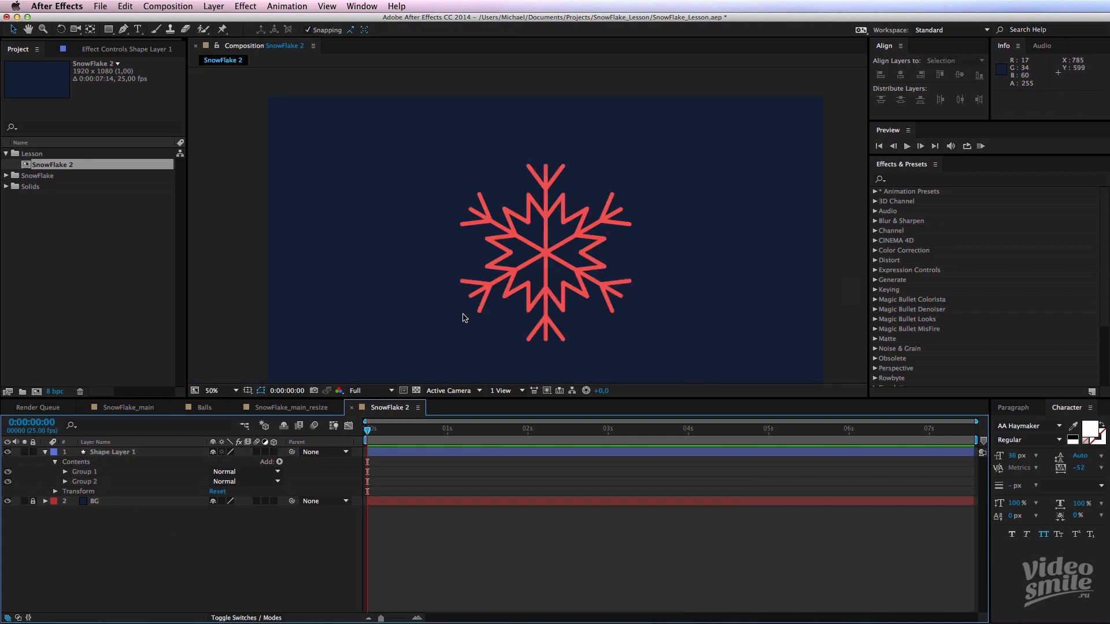
- Set the stroke color of Group 2 to white and deselect the layer
left_click(83, 481)
left_click(445, 29)
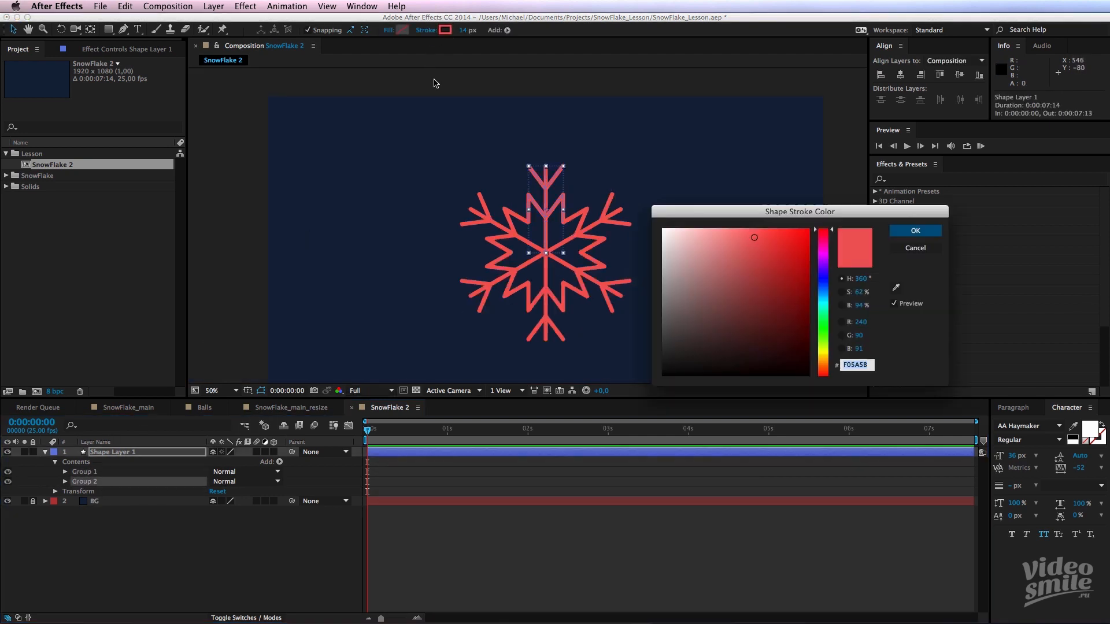
mouse_move(709, 283)
left_mouse_down()
mouse_move(706, 248)
mouse_move(663, 230)
left_mouse_up()
left_click(903, 234)
key("period")
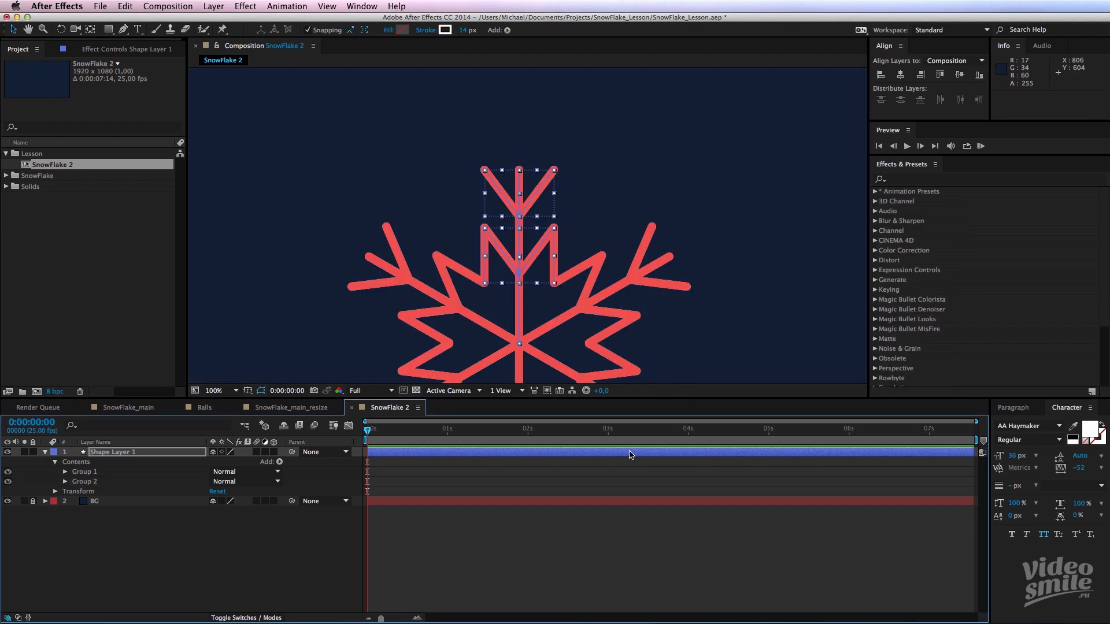
left_click(454, 479)
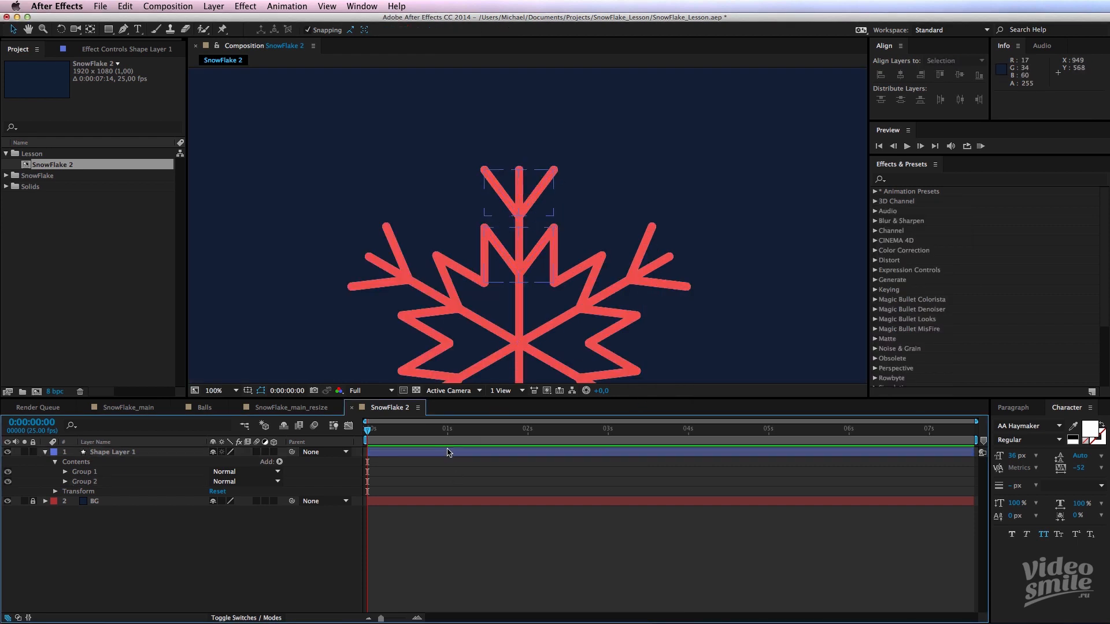
- Set the stroke width of Group 2 to 13 px and deselect the layer
left_click(448, 451)
key("super+z")
left_click(85, 482)
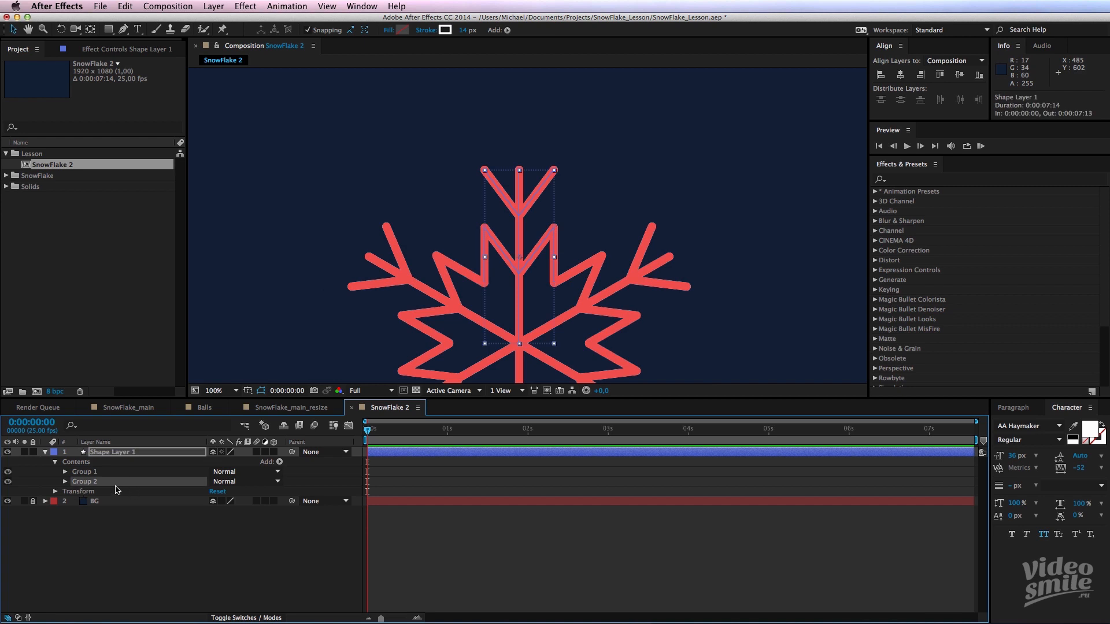
left_click(463, 31)
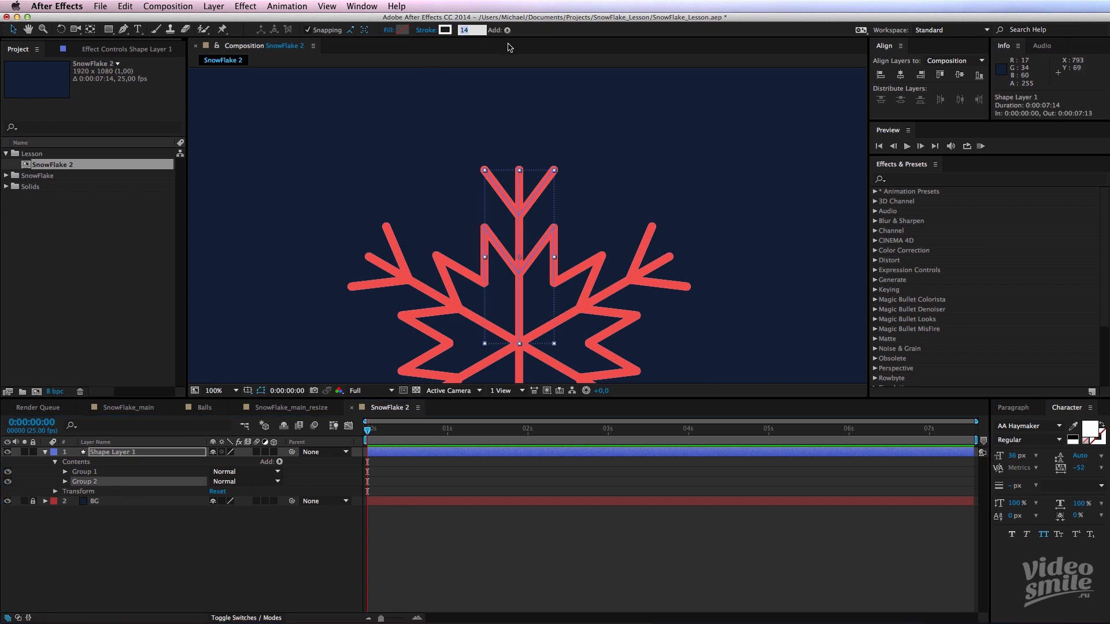
type("13")
key("Return")
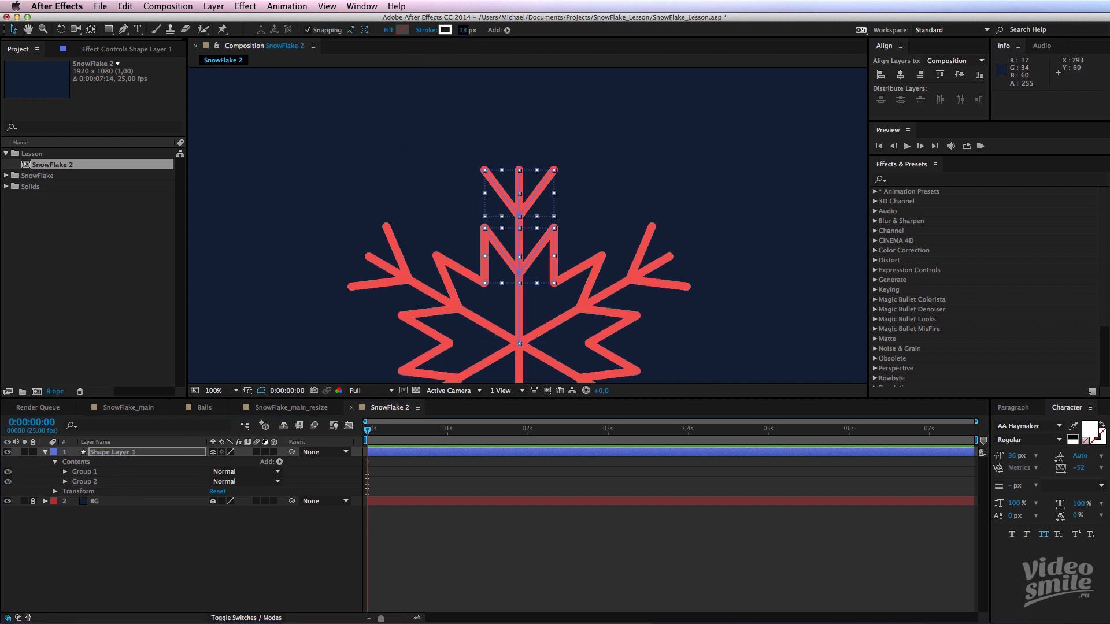
left_click(469, 476)
scroll(634, 240, "up", 2)
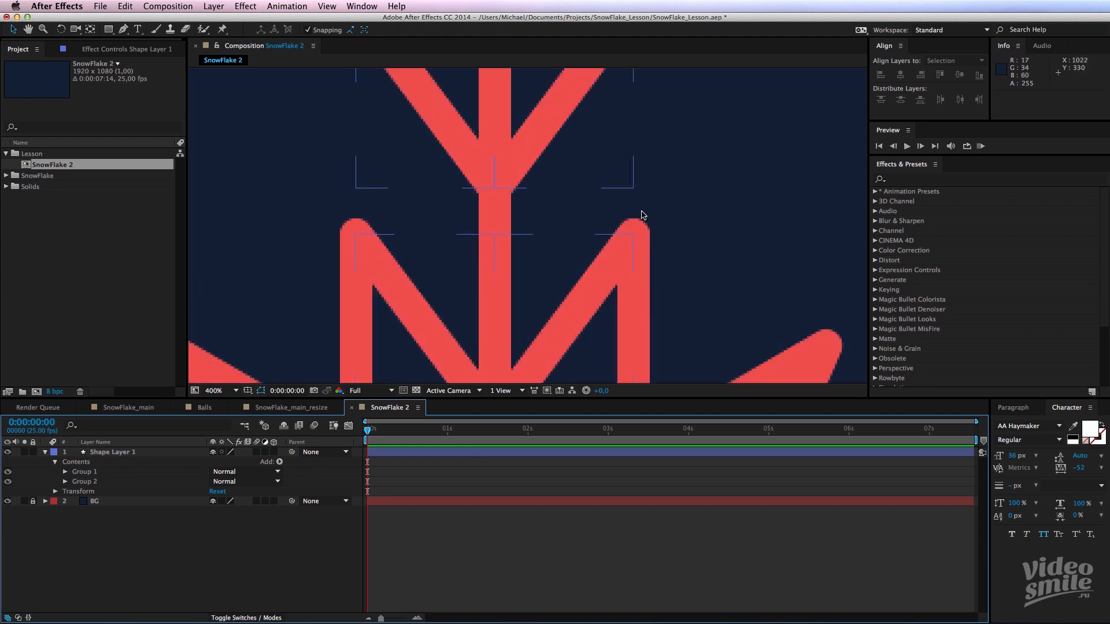
- Set the stroke width of Group 2 to 14 px to compare how its edges show behind the red lines
left_click(419, 80)
left_click(467, 31)
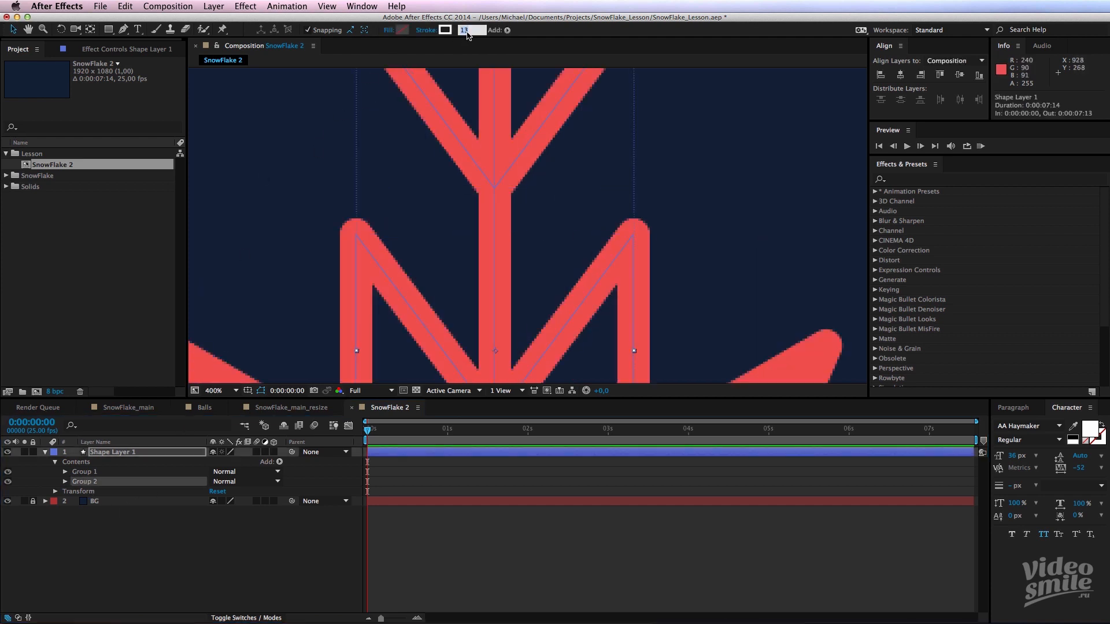
type("14")
key("Return")
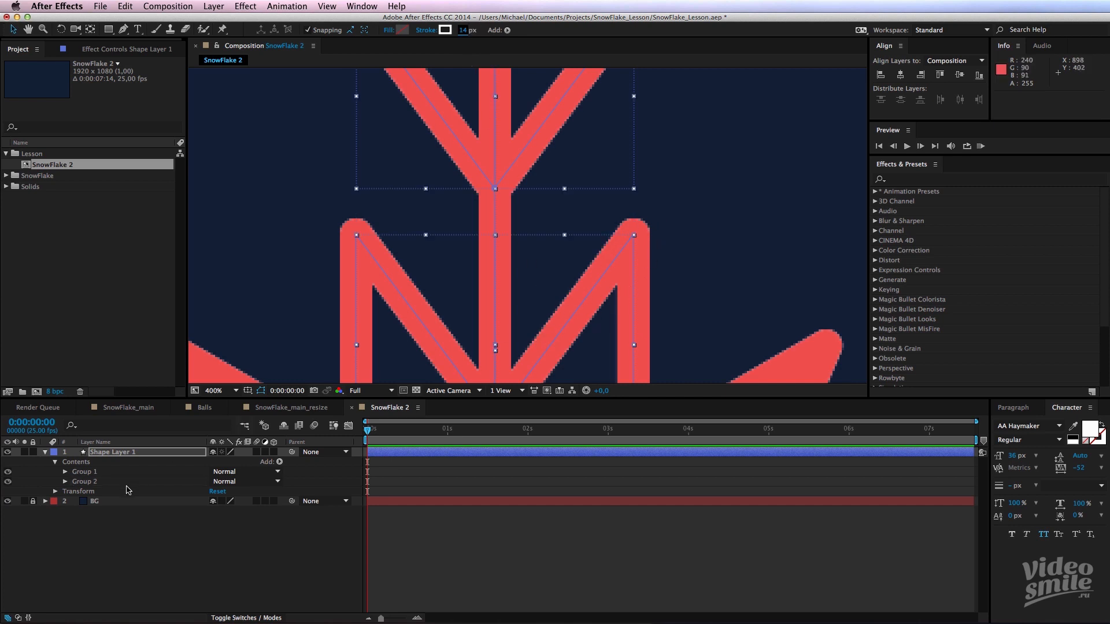
- Return the stroke width of Group 2 to 13 px and deselect the shape layer
left_click(84, 482)
left_click(466, 31)
type("13")
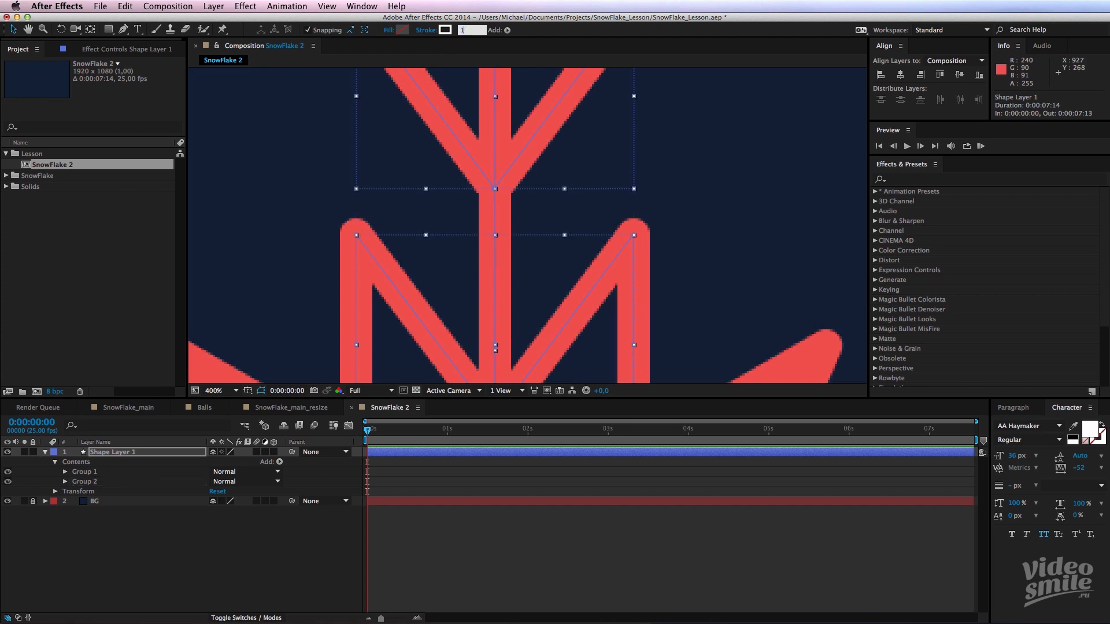
key("Return")
left_click(498, 477)
scroll(511, 275, "down", 2)
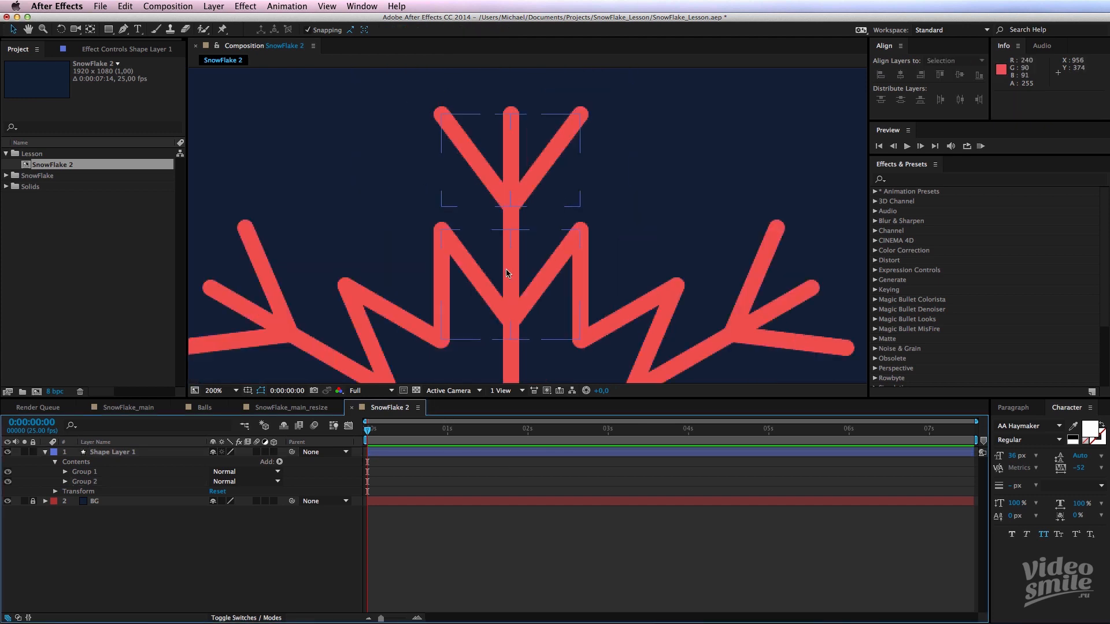
left_click_drag(461, 368, 456, 318)
left_click(108, 566)
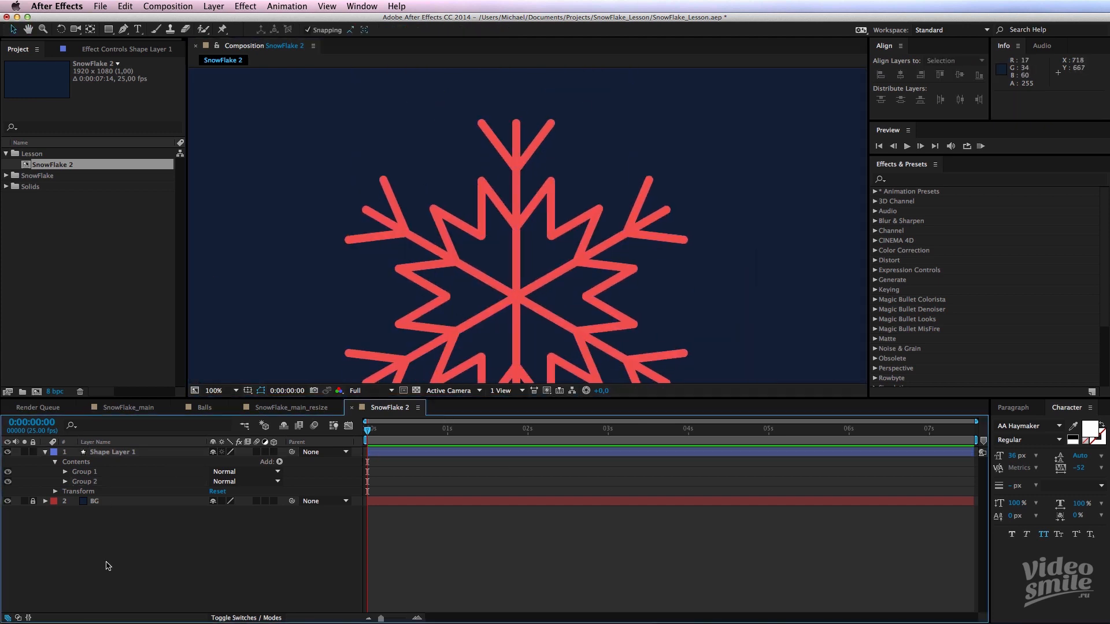
- Expand Group 1 and Group 2 in the contents of Shape Layer 1 to list their shapes
left_click(68, 474)
left_click(84, 561)
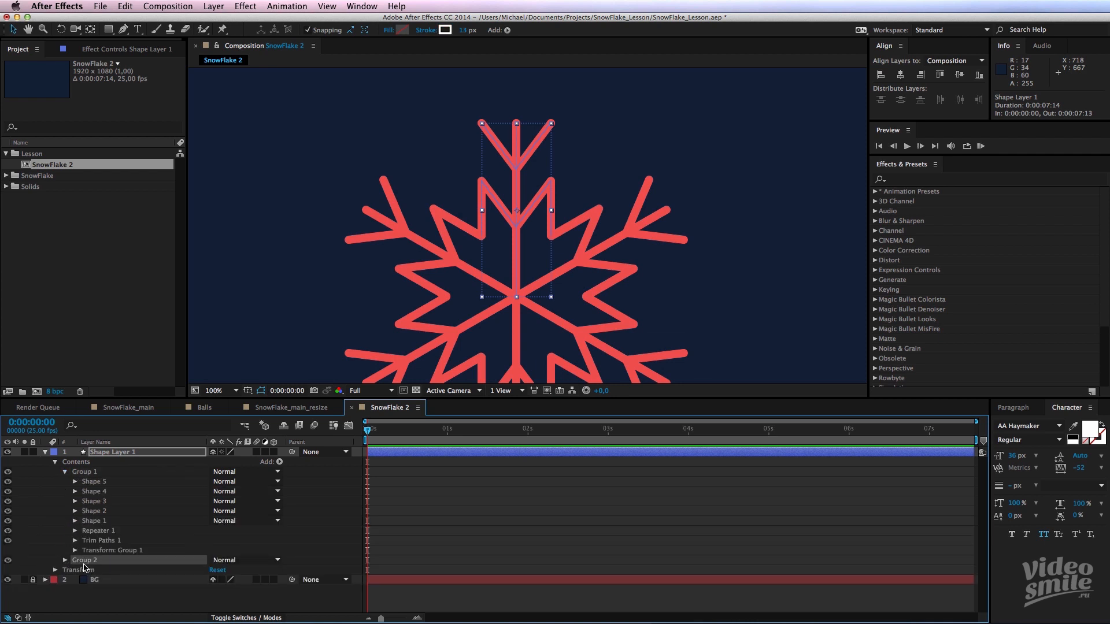
left_click(65, 562)
scroll(65, 562, "down", 1)
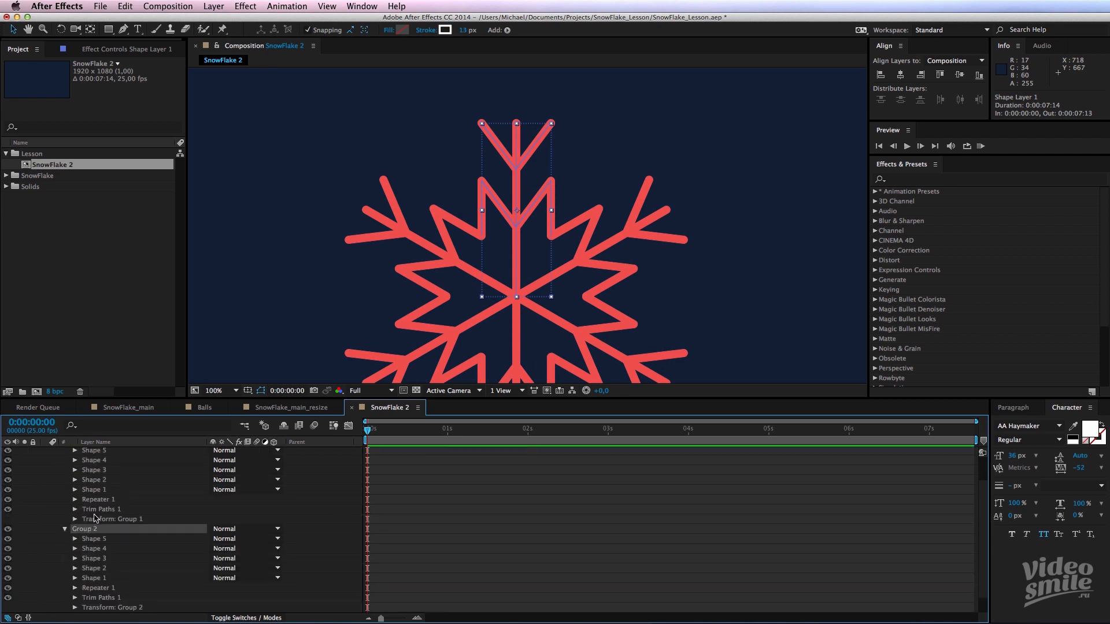
scroll(96, 518, "up", 1)
- Find the Slider Control effect, apply it to Shape Layer 1 and duplicate it
left_click(866, 250)
left_click(915, 179)
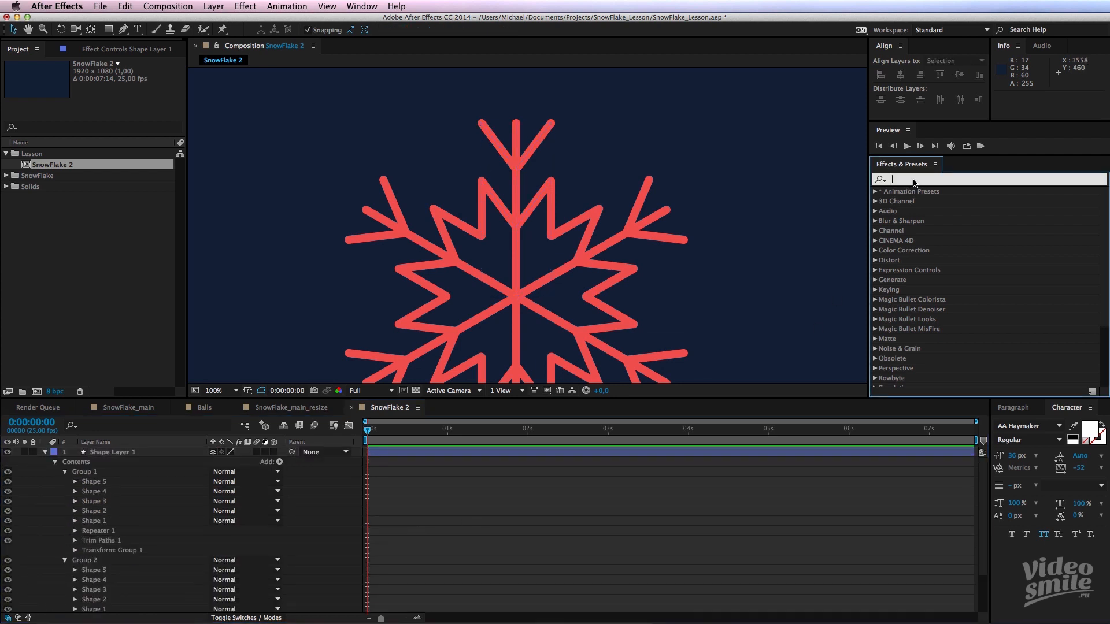
type("slider")
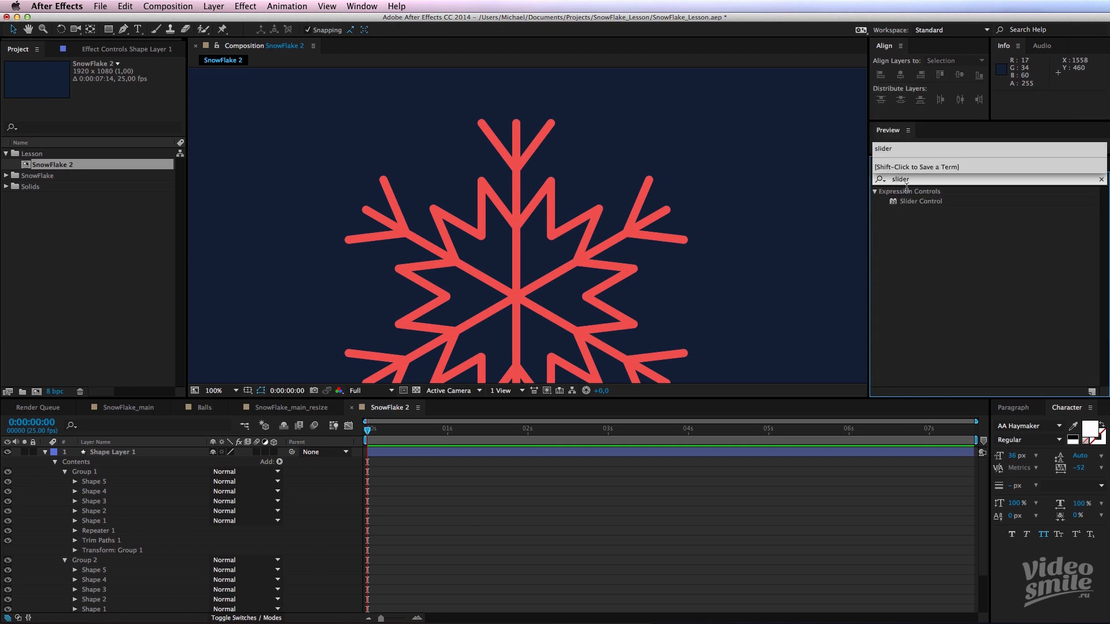
left_click_drag(916, 202, 416, 453)
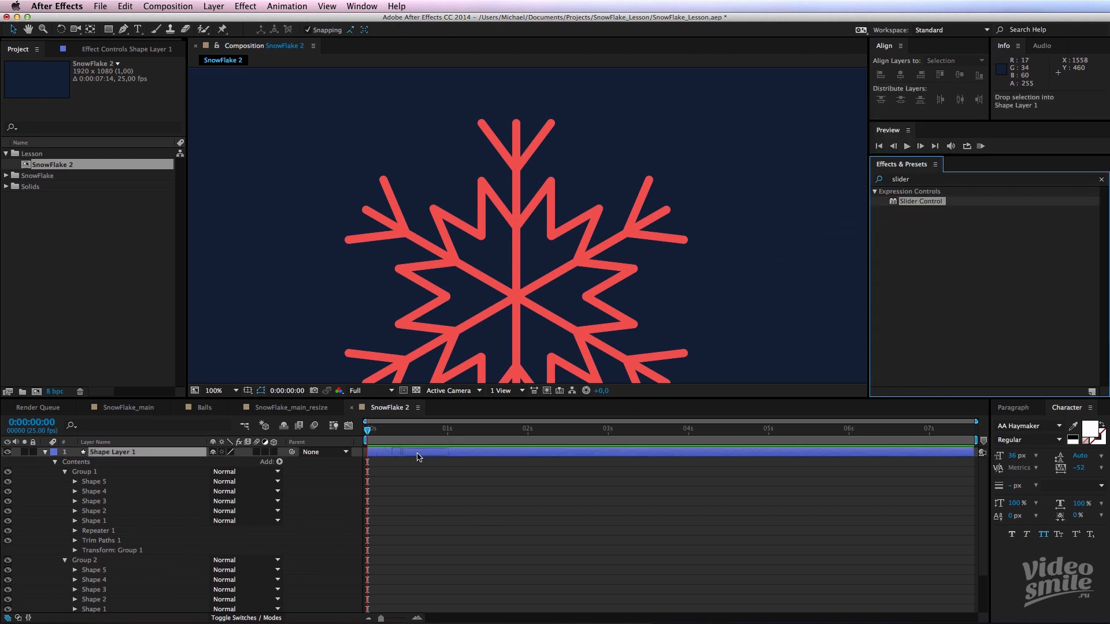
key("super+d")
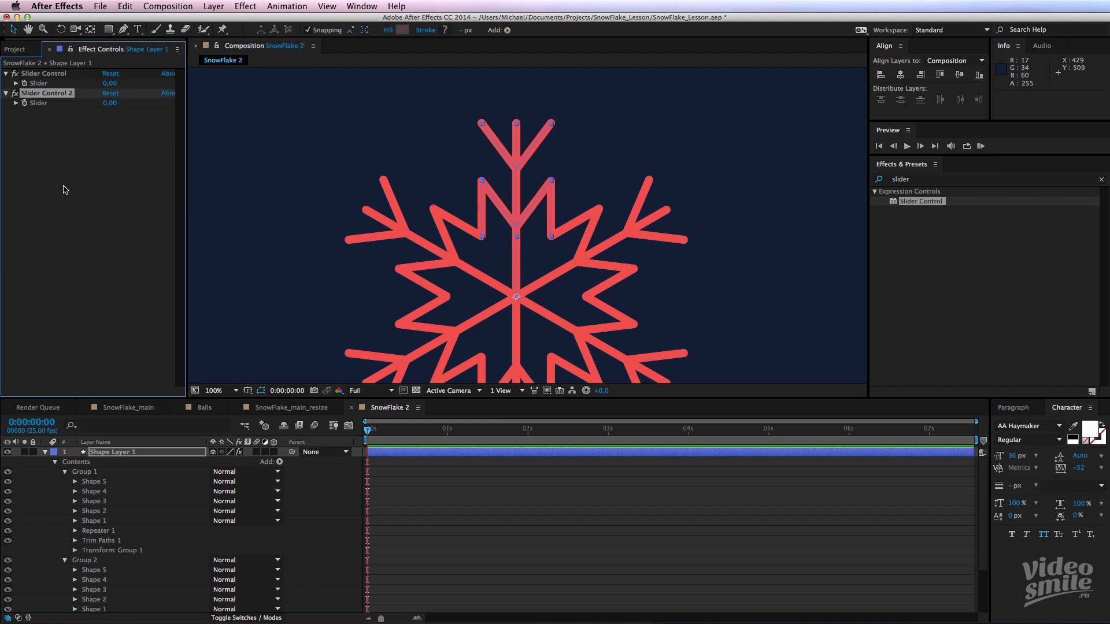
- Rename the first slider effect Red Width and the second one White Width
left_click(49, 79)
key("Return")
type("Red Width")
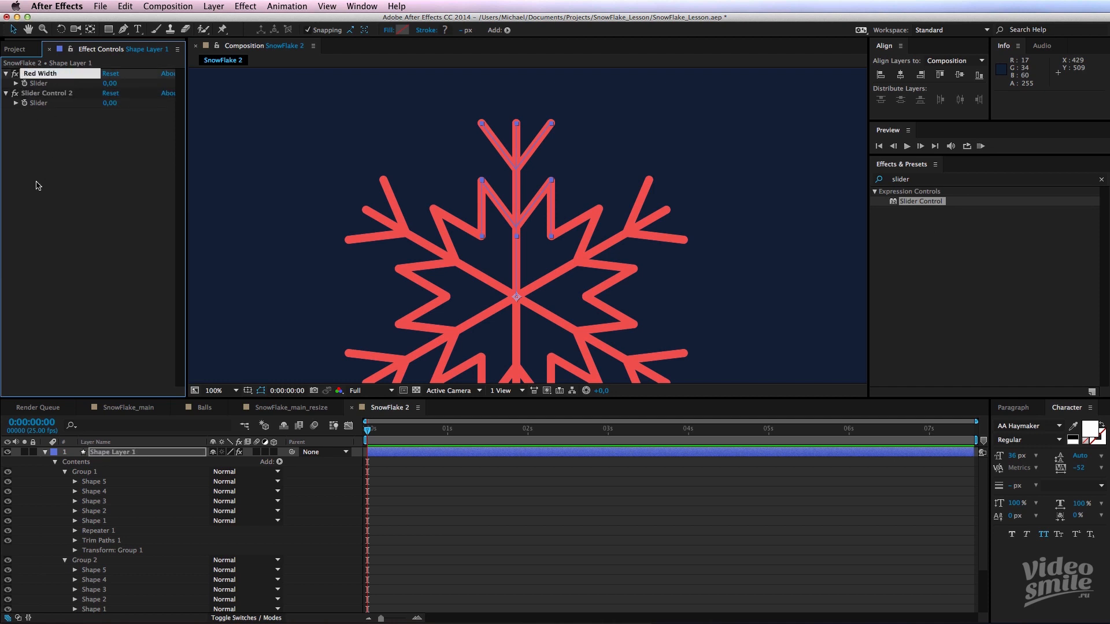
key("Return")
left_click(43, 94)
key("Return")
type("White Width")
key("Return")
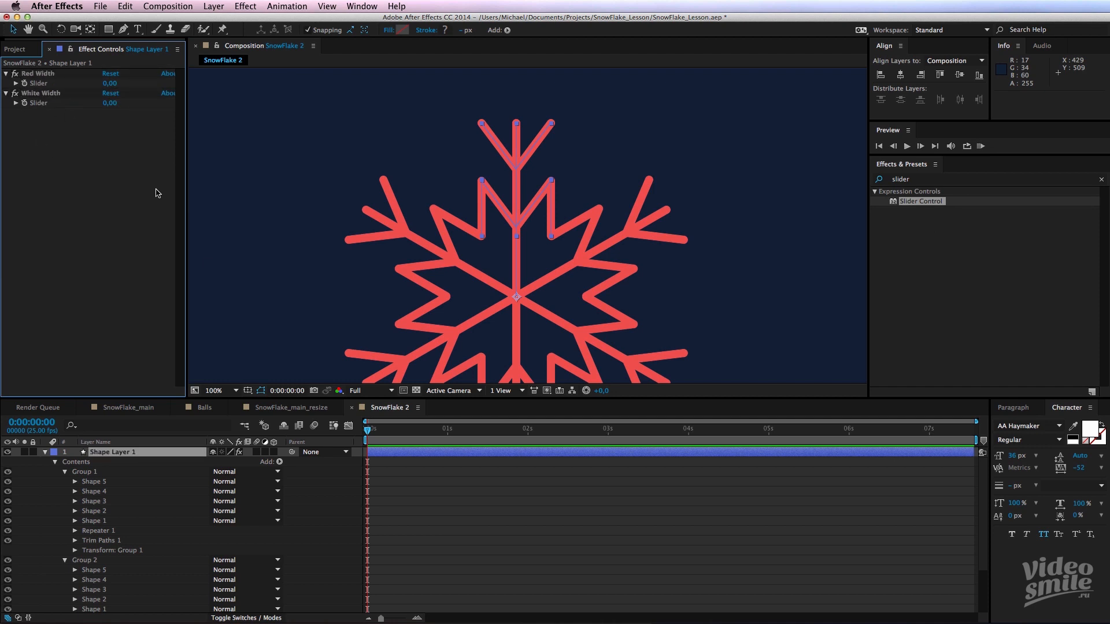
- Link the Stroke Width of Shape 5 in Group 1 to the Red Width slider with an expression
left_click(350, 462)
left_click(101, 482)
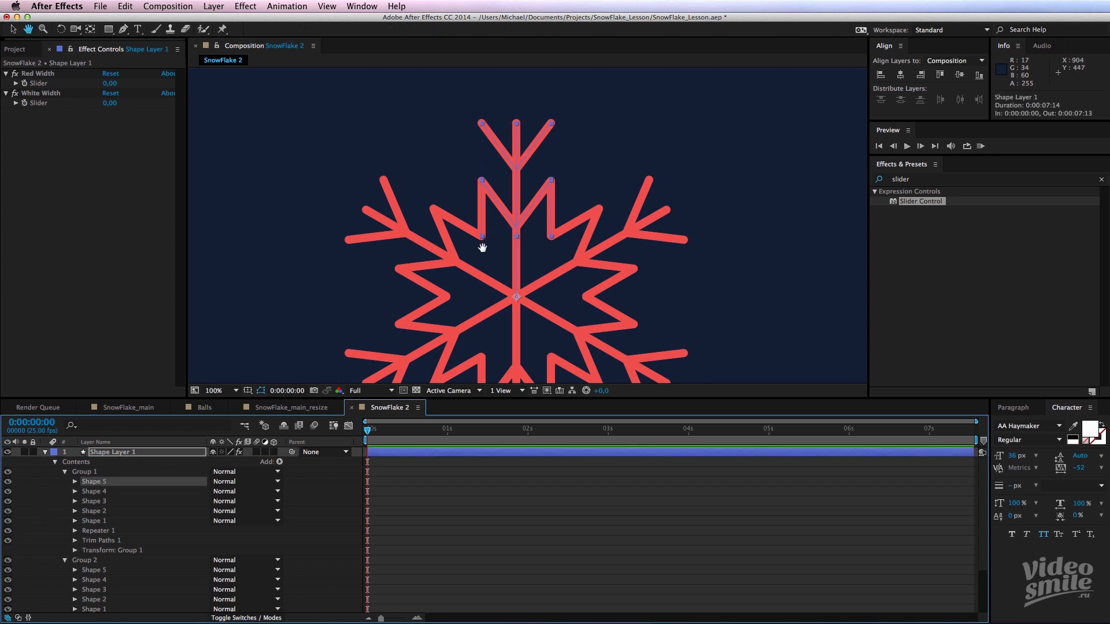
left_click(73, 486)
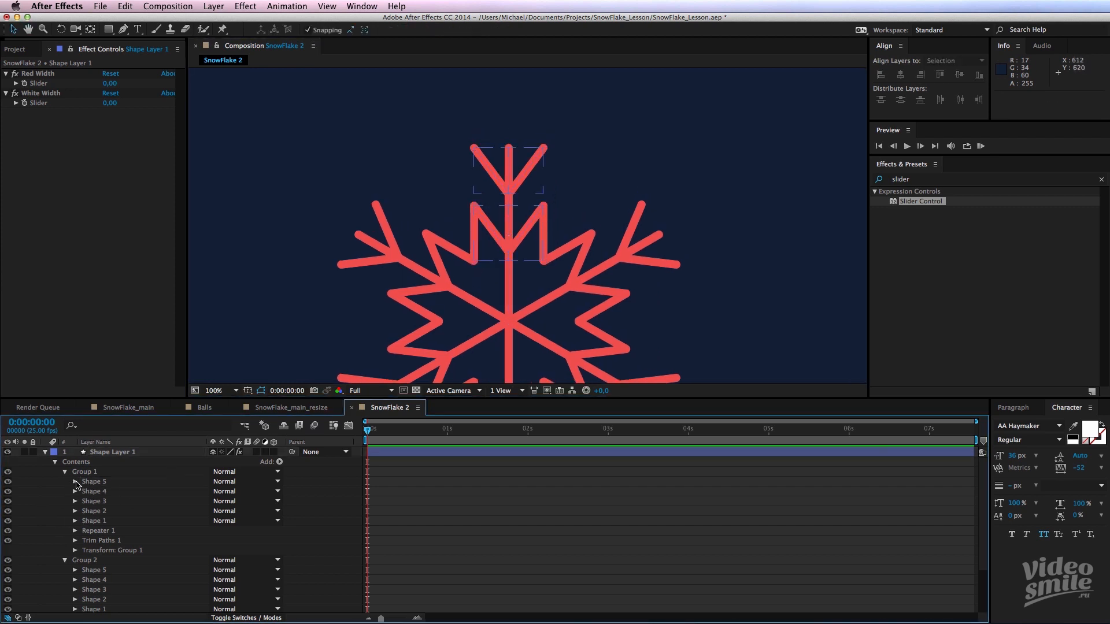
left_click(74, 482)
left_click(98, 502)
left_click(85, 501)
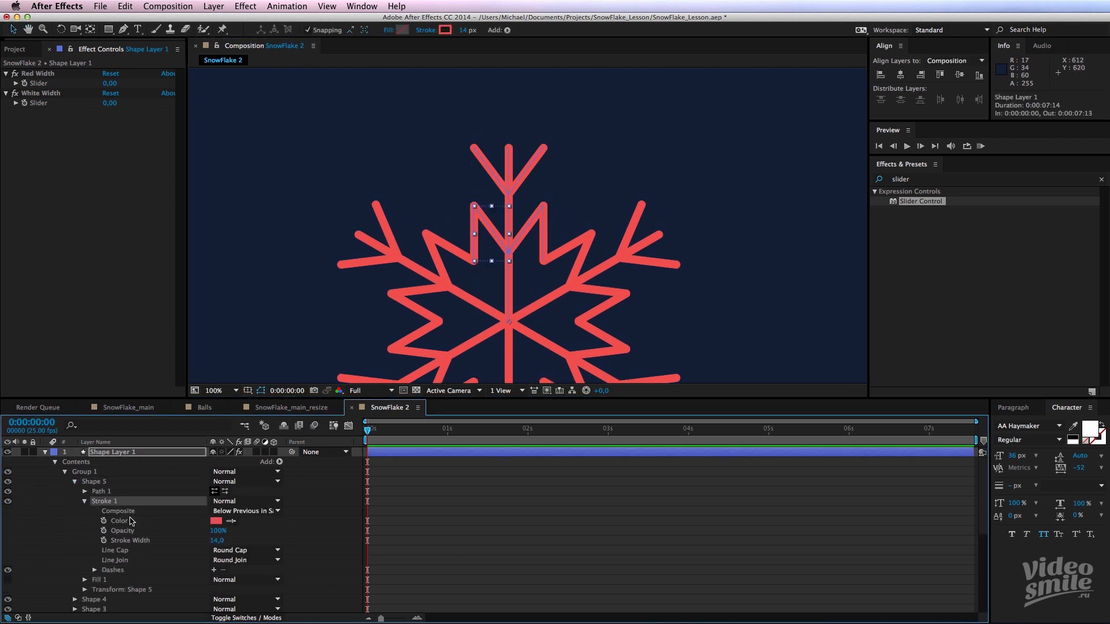
left_click(104, 540, "alt")
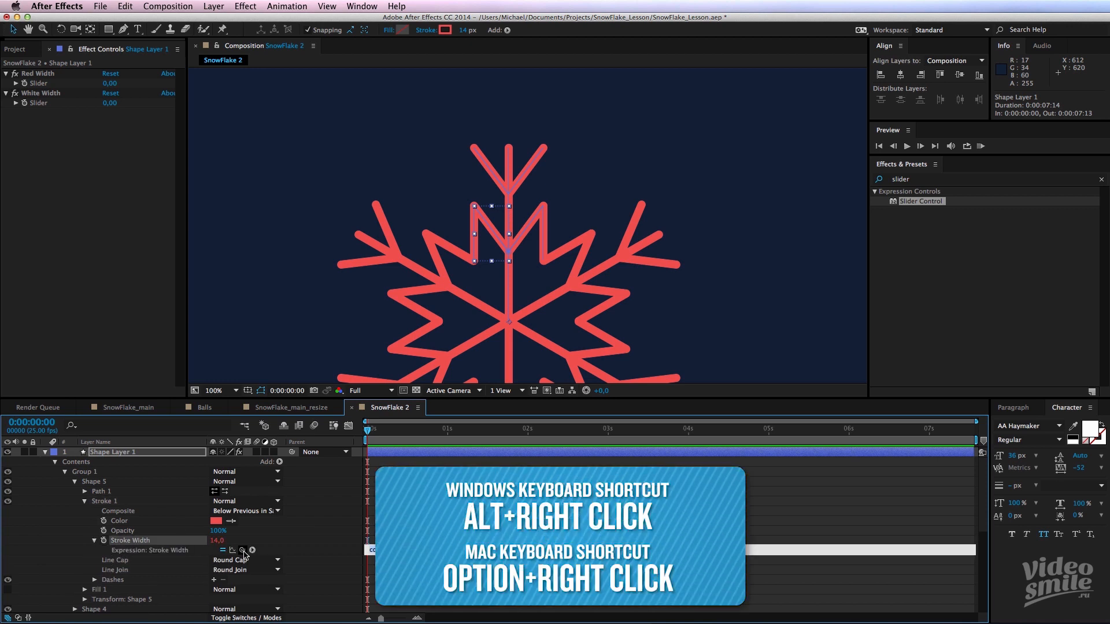
mouse_move(242, 551)
left_mouse_down()
mouse_move(66, 231)
mouse_move(35, 81)
mouse_move(43, 86)
left_mouse_up()
left_click_drag(242, 550, 36, 84)
left_click(271, 540)
- Link the Stroke Width of Shape 4 in Group 1 to the Red Width slider with an expression
scroll(113, 578, "down", 2)
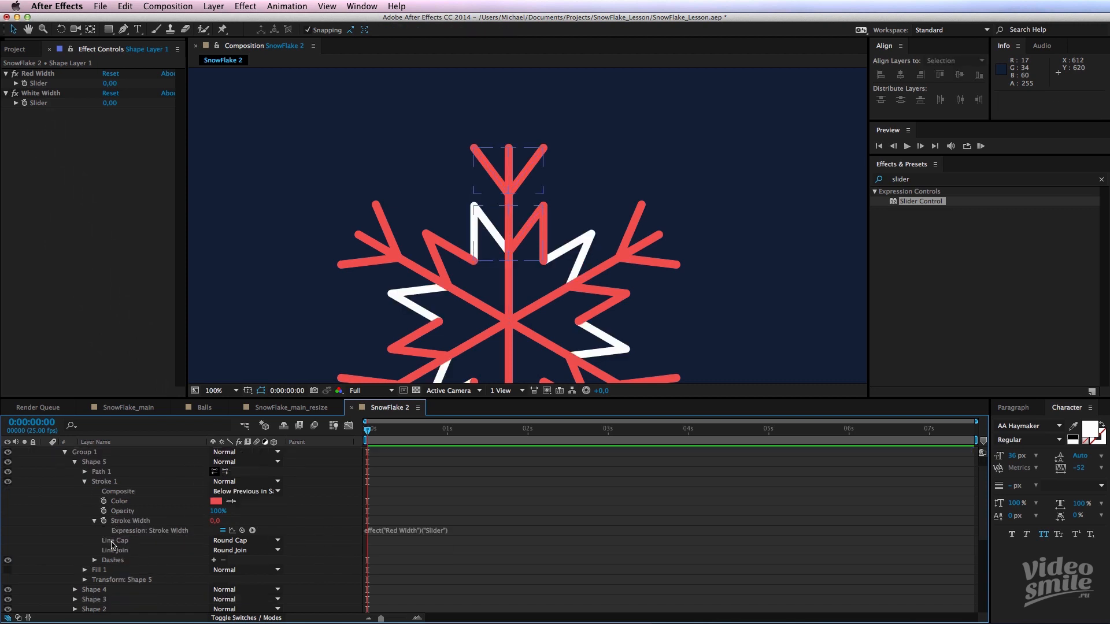
left_click(99, 574)
left_click(74, 569)
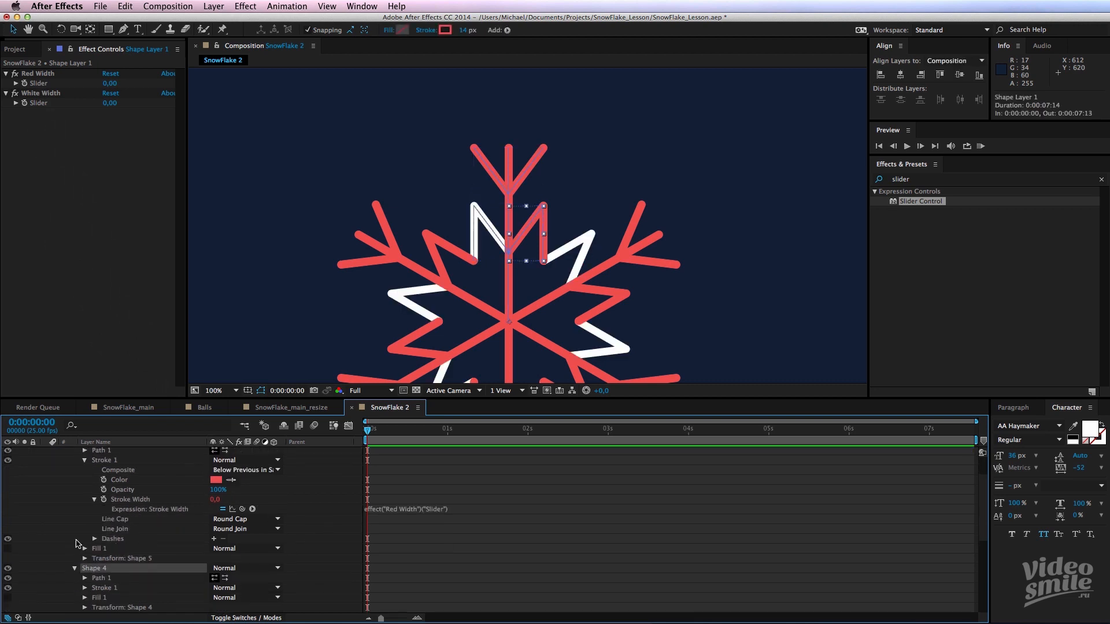
scroll(91, 514, "down", 2)
scroll(127, 571, "down", 2)
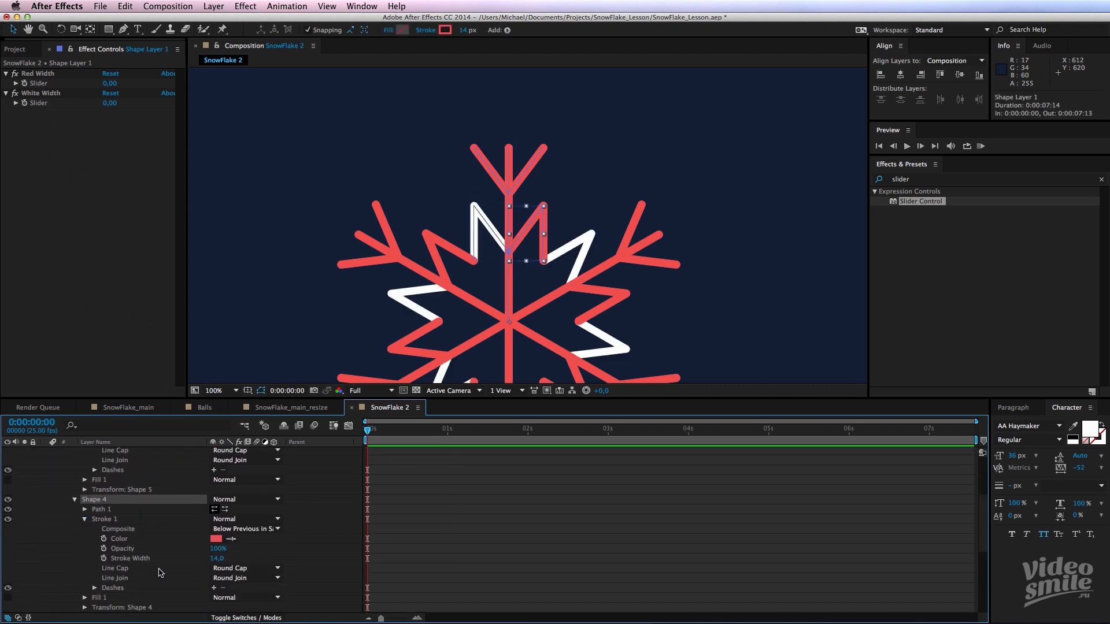
left_click(104, 559, "alt")
left_click_drag(242, 569, 39, 83)
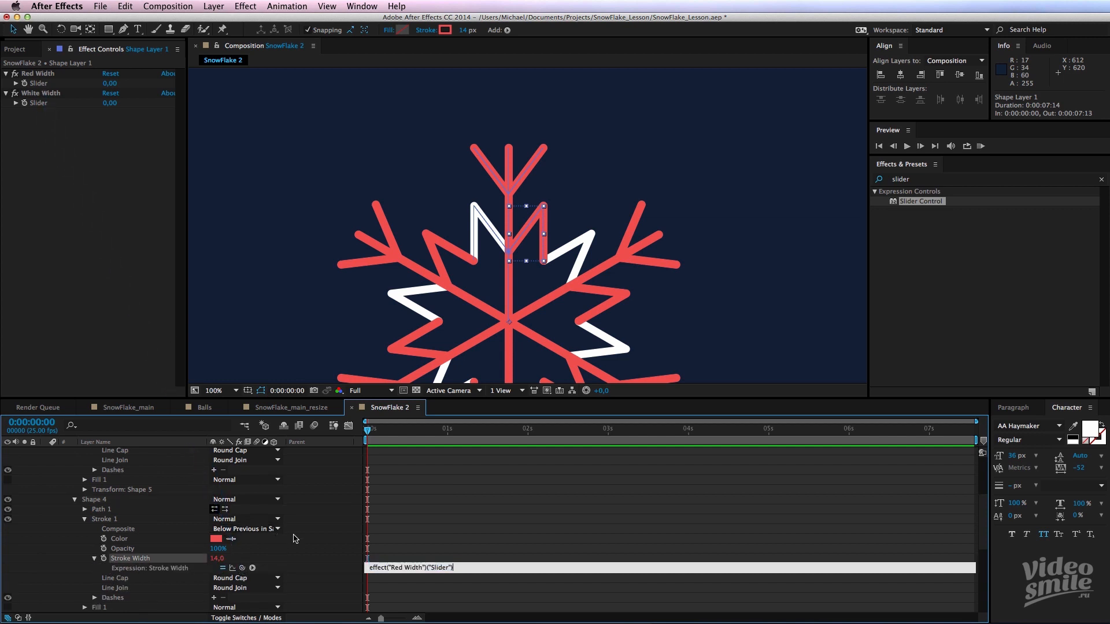
left_click(293, 539)
- Link the Stroke Width of Shape 3 in Group 1 to the Red Width slider with an expression
scroll(99, 568, "down", 2)
left_click(95, 576)
left_click(75, 570)
scroll(77, 570, "down", 2)
left_click(85, 550)
scroll(87, 551, "down", 2)
left_click(104, 558, "alt")
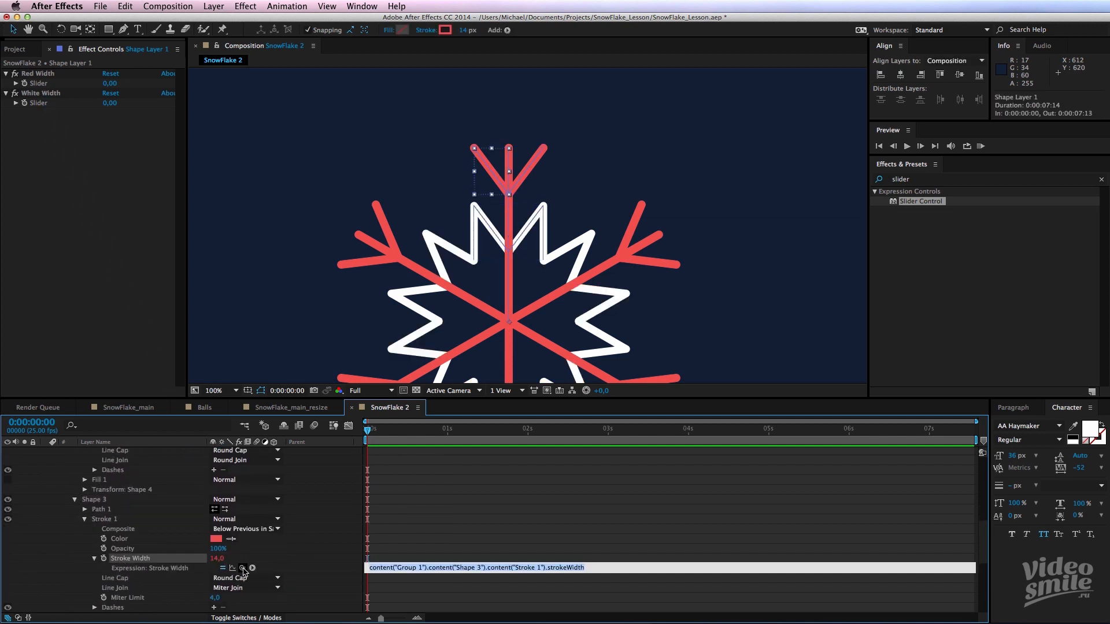
left_click_drag(242, 568, 39, 83)
left_click(293, 552)
- Link the Stroke Width of Shape 2 in Group 1 to the Red Width slider with an expression
scroll(99, 566, "down", 3)
left_click(76, 559)
scroll(77, 559, "down", 4)
left_click(85, 491)
left_click(104, 528, "alt")
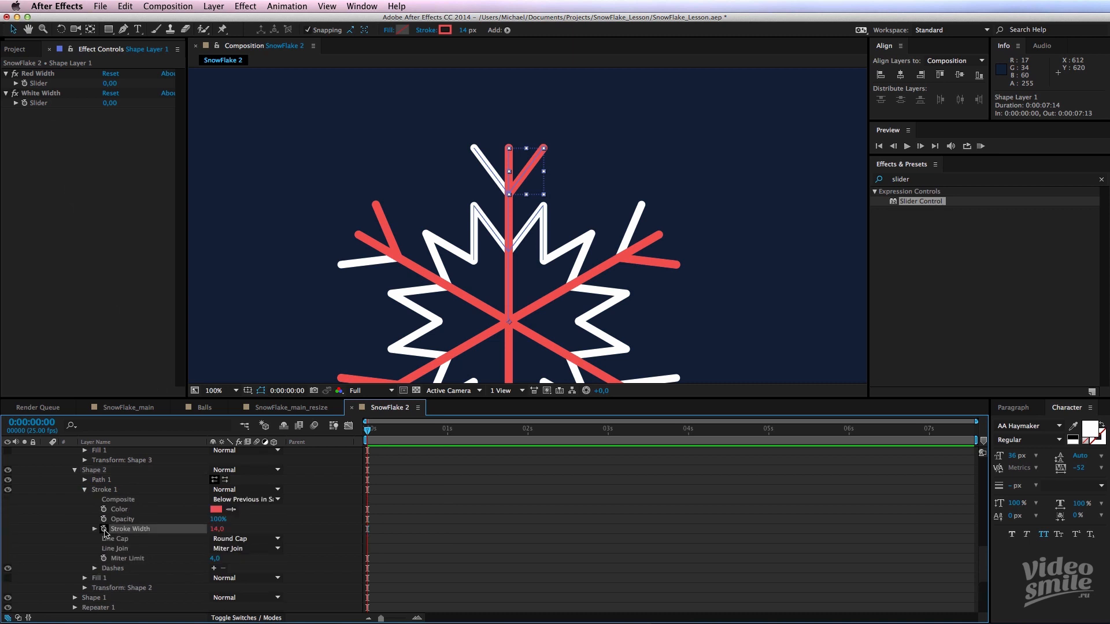
left_click_drag(242, 539, 39, 83)
left_click(293, 534)
- Link the Stroke Width of Shape 1 in Group 1 to the Red Width slider with an expression
scroll(100, 569, "down", 2)
left_click(99, 569)
left_click(76, 568)
scroll(93, 555, "down", 2)
left_click(86, 558)
scroll(95, 567, "down", 3)
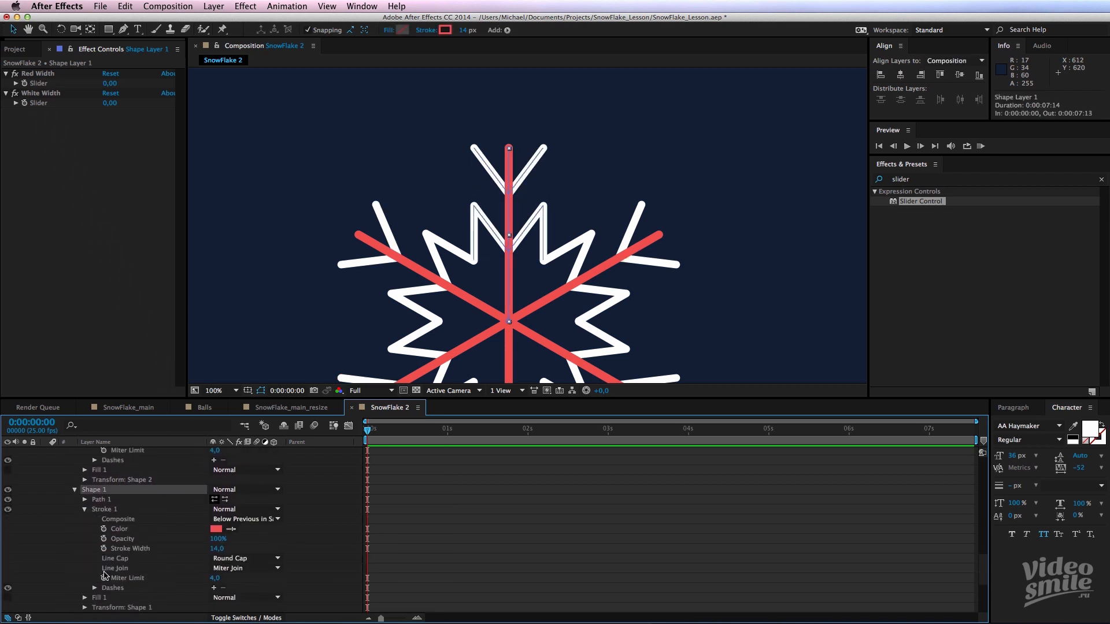
left_click(103, 549, "alt")
left_click_drag(243, 558, 38, 84)
- Collapse the properties of all five shapes in Group 1
left_click(75, 495)
scroll(77, 492, "up", 10)
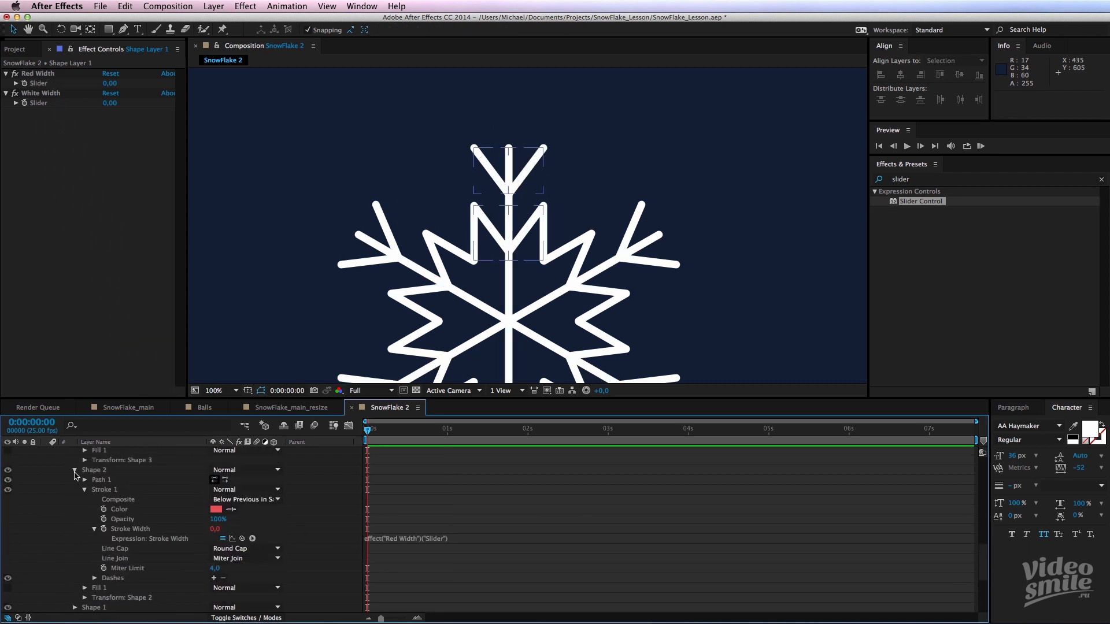
left_click(76, 491)
scroll(76, 491, "up", 5)
left_click(74, 472)
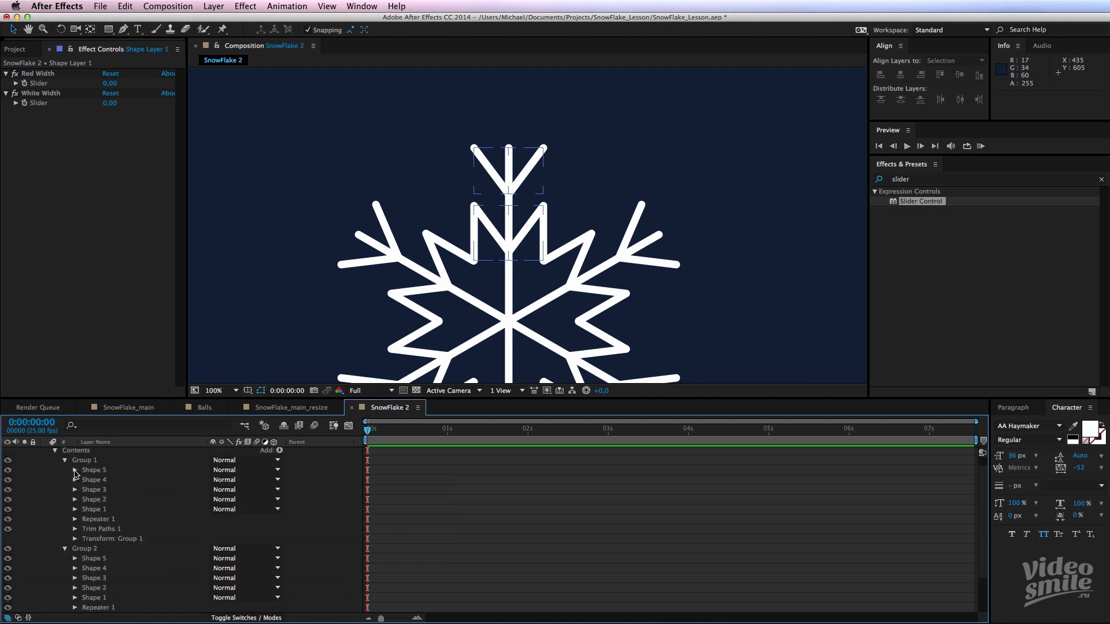
- Set the Red Width slider to 14 and deselect the layer
left_click(36, 74)
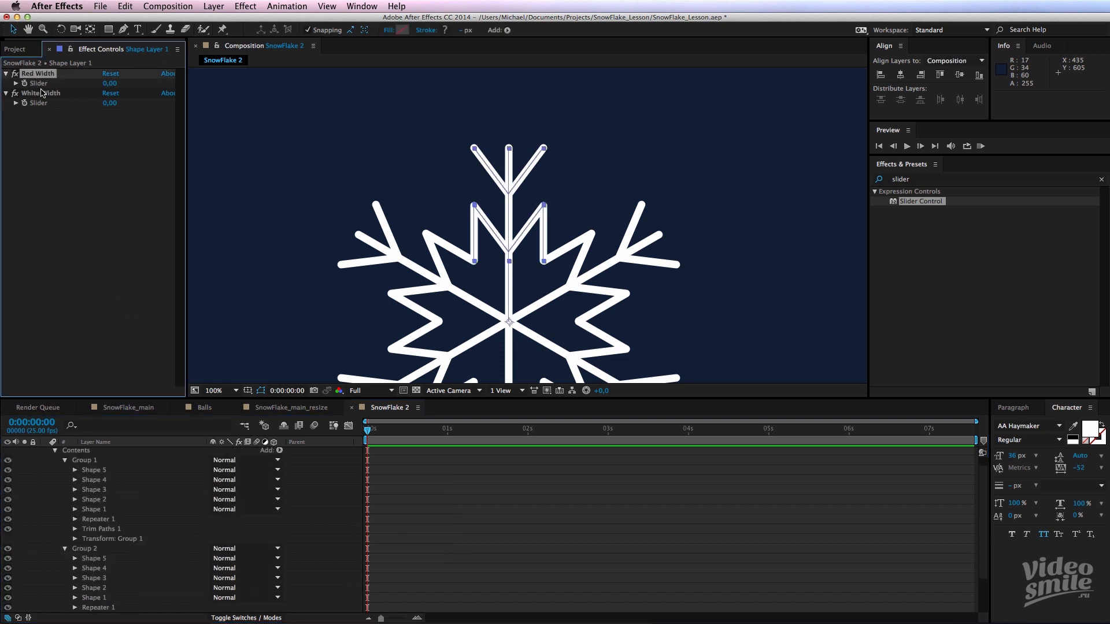
key("Return")
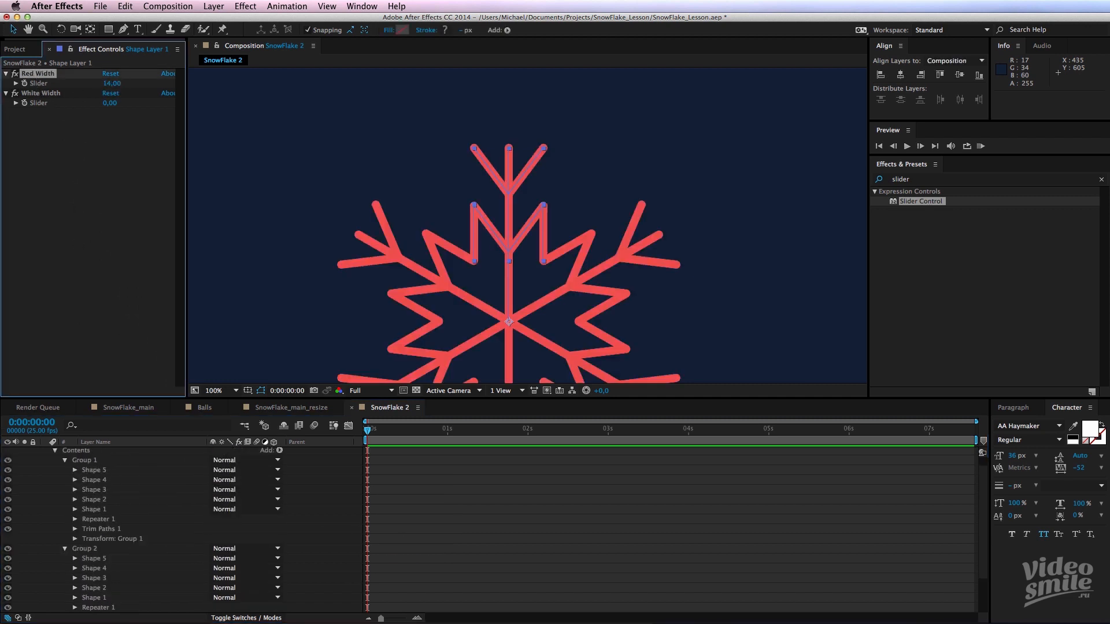
left_click(451, 539)
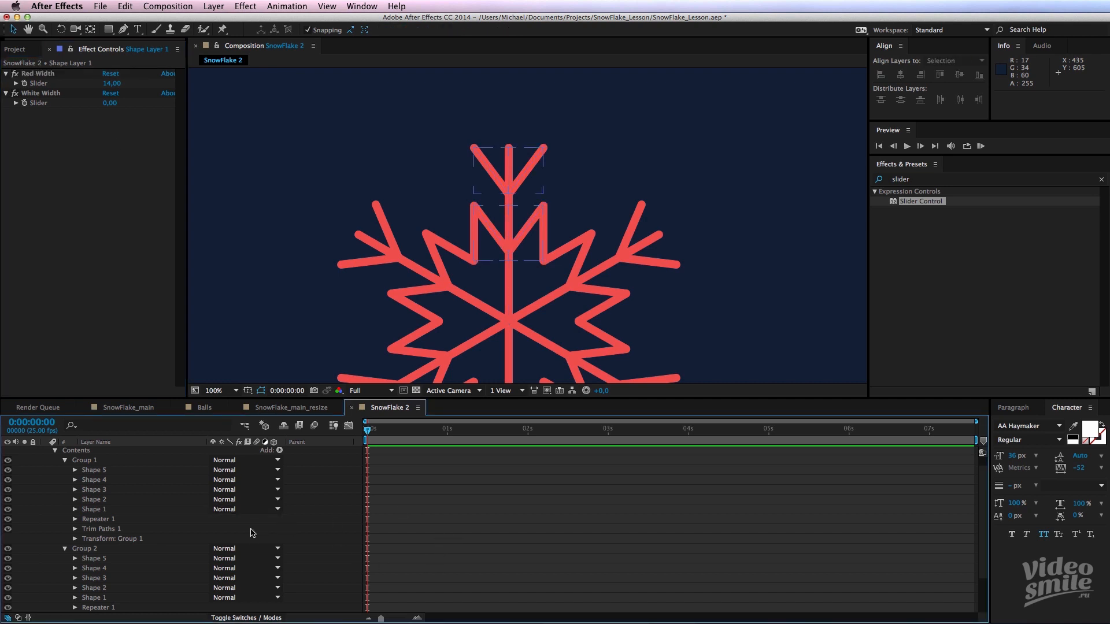
- Link the Stroke Width of Shape 5 in Group 2 to the White Width slider with an expression
scroll(114, 557, "down", 2)
left_click(94, 538)
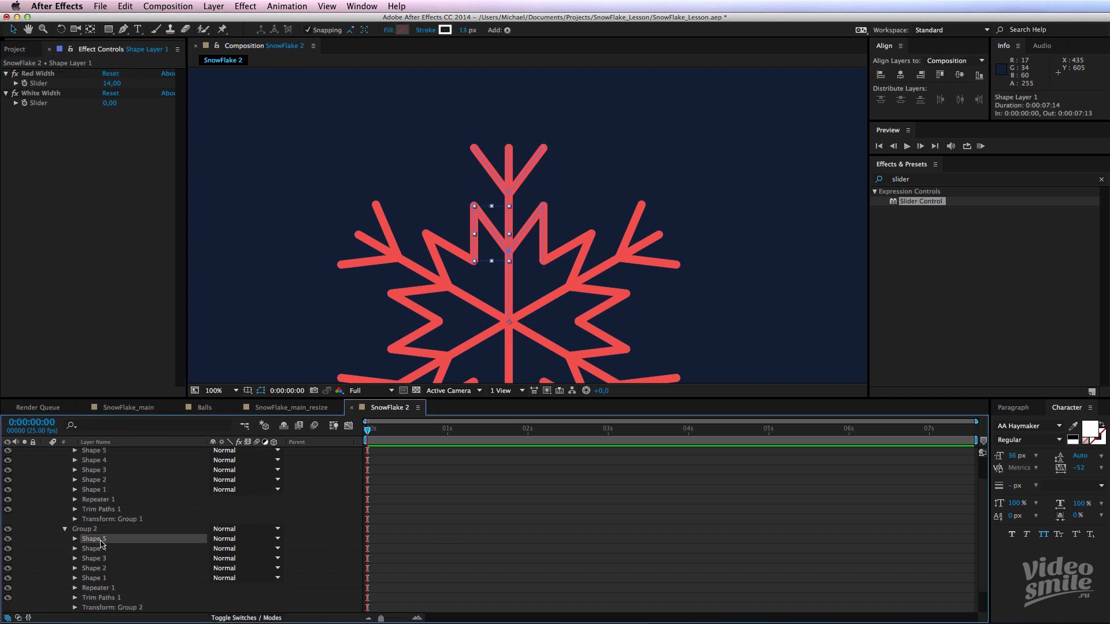
left_click(74, 539)
scroll(106, 549, "down", 5)
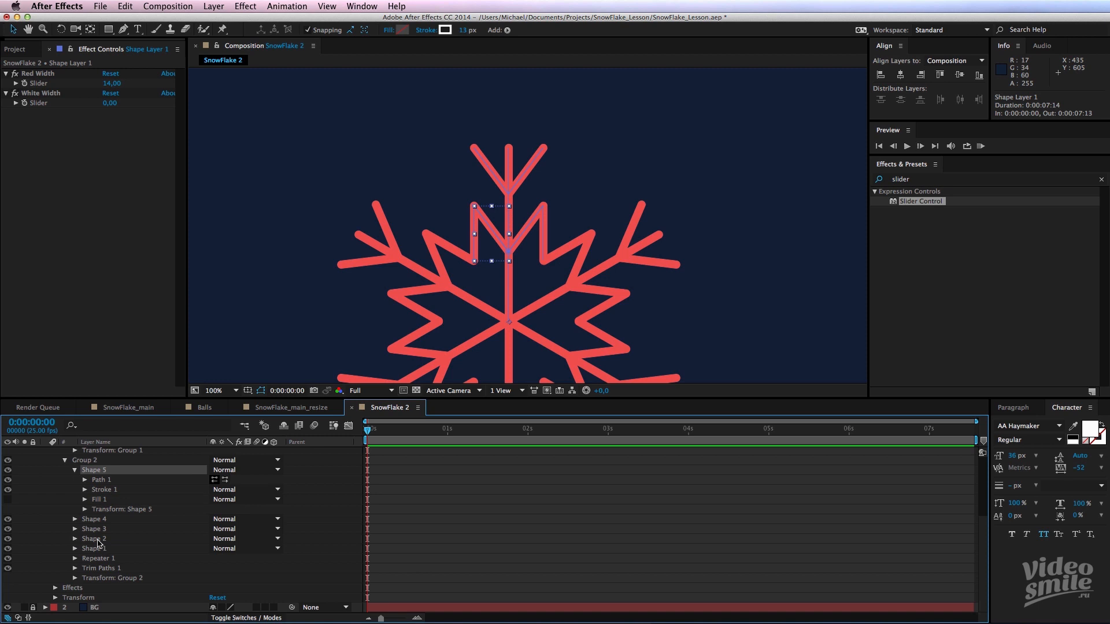
left_click(85, 491)
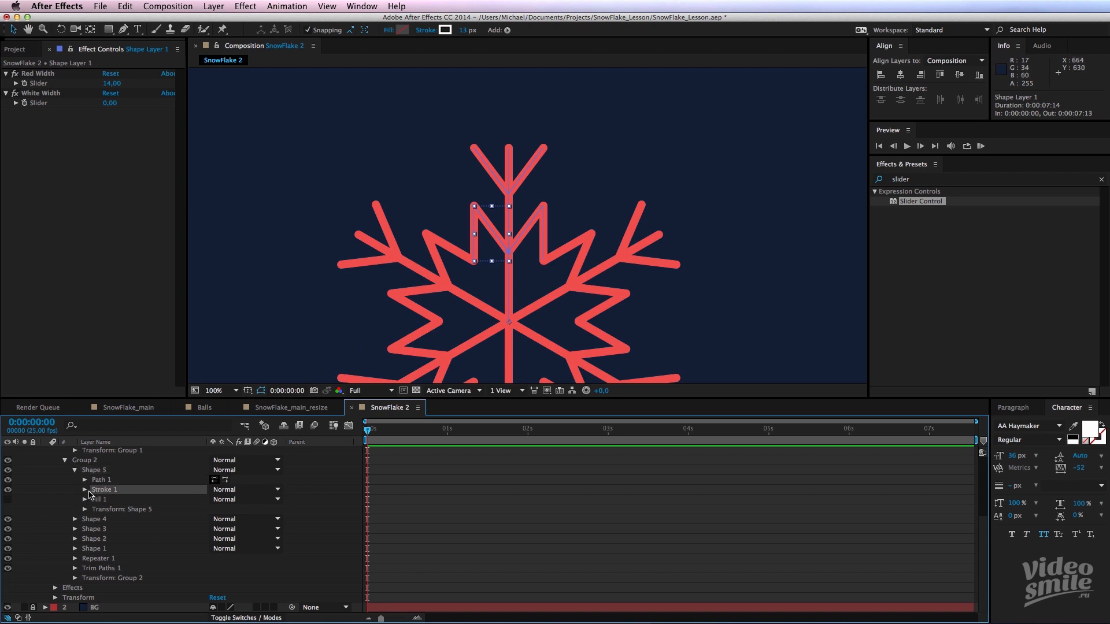
left_click(84, 490)
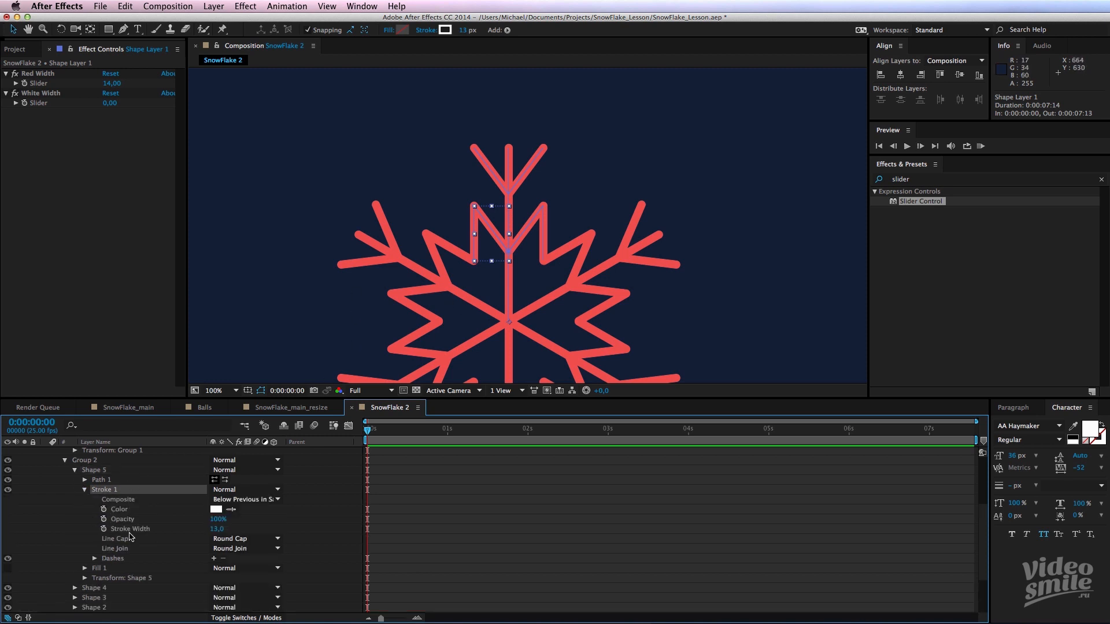
left_click(104, 529, "alt")
mouse_move(243, 538)
left_mouse_down()
mouse_move(47, 251)
mouse_move(31, 100)
mouse_move(47, 107)
left_mouse_up()
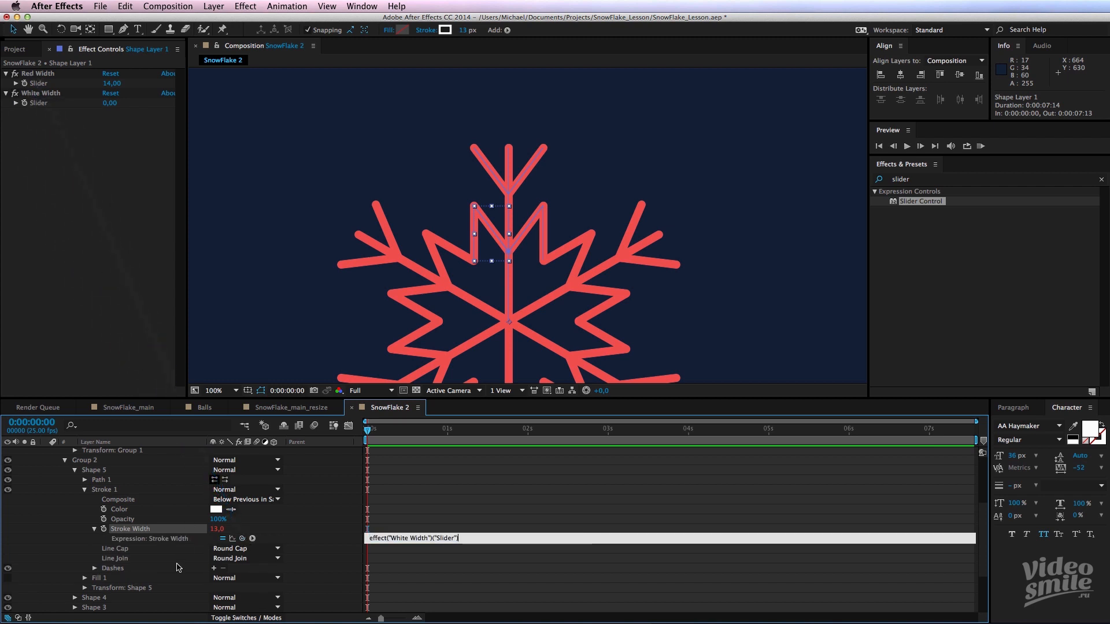
- Link the Stroke Width of Shape 4 in Group 2 to the White Width slider with an expression
scroll(122, 577, "down", 3)
left_click(87, 558)
left_click(75, 558)
left_click(84, 578)
scroll(95, 579, "down", 3)
left_click(104, 579, "alt")
mouse_move(242, 587)
left_mouse_down()
mouse_move(30, 117)
mouse_move(36, 104)
left_mouse_up()
- Link the Stroke Width of Shape 3 in Group 2 to the White Width slider with an expression
scroll(120, 570, "down", 4)
left_click(88, 568)
left_click(75, 568)
scroll(89, 539, "down", 3)
left_click(85, 538)
left_click(104, 570, "alt")
left_click_drag(242, 578, 44, 104)
- Link the Stroke Width of Shape 2 in Group 2 to the White Width slider with an expression
scroll(108, 573, "down", 4)
left_click(92, 568)
left_click(75, 568)
scroll(92, 567, "down", 2)
left_click(85, 558)
scroll(102, 549, "down", 2)
left_click(104, 501, "alt")
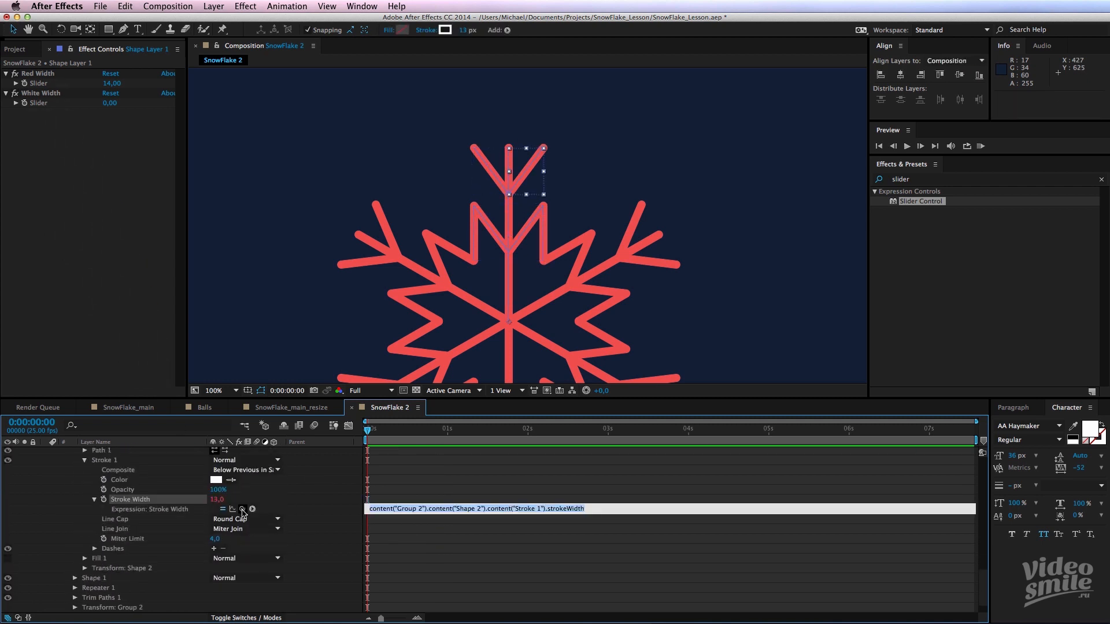
left_click_drag(242, 510, 37, 104)
- Link the Stroke Width of Shape 1 in Group 2 to the White Width slider with an expression
scroll(133, 545, "down", 3)
left_click(90, 550)
left_click(75, 549)
left_click(85, 567)
scroll(86, 558, "down", 3)
left_click(104, 569, "alt")
left_click_drag(242, 578, 38, 104)
- Collapse the shape properties in Group 2 and the group itself
left_click(75, 510)
scroll(76, 513, "up", 4)
left_click(75, 511)
scroll(75, 510, "up", 4)
left_click(75, 508)
left_click(75, 480)
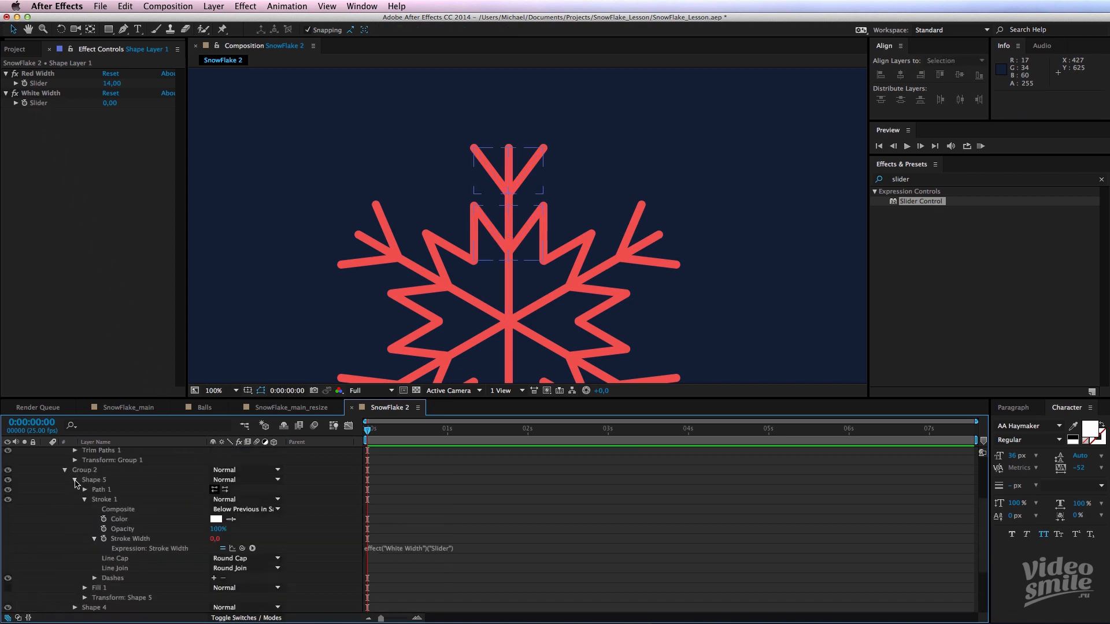
scroll(69, 503, "up", 4)
- Set the White Width slider to 13 and deselect the layer
left_click(104, 260)
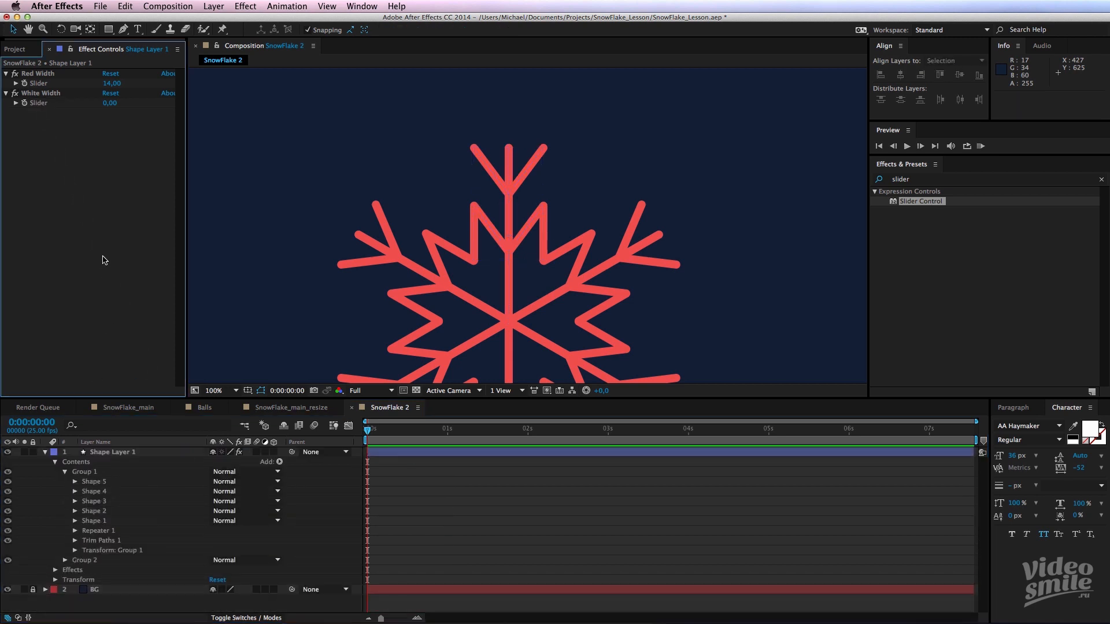
left_click(108, 102)
type("13")
left_click(470, 488)
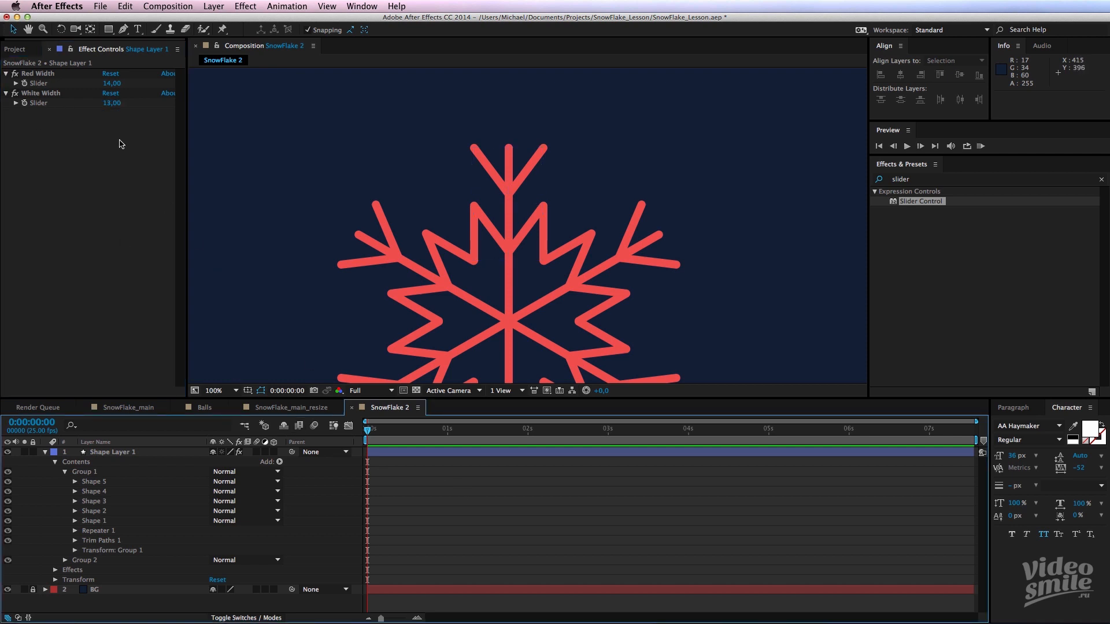
- Try a larger White Width slider value to test the white outline around the snowflake, and restore the previous width
mouse_move(115, 103)
left_mouse_down()
mouse_move(140, 102)
mouse_move(111, 103)
left_mouse_up()
left_click(111, 102)
type("36")
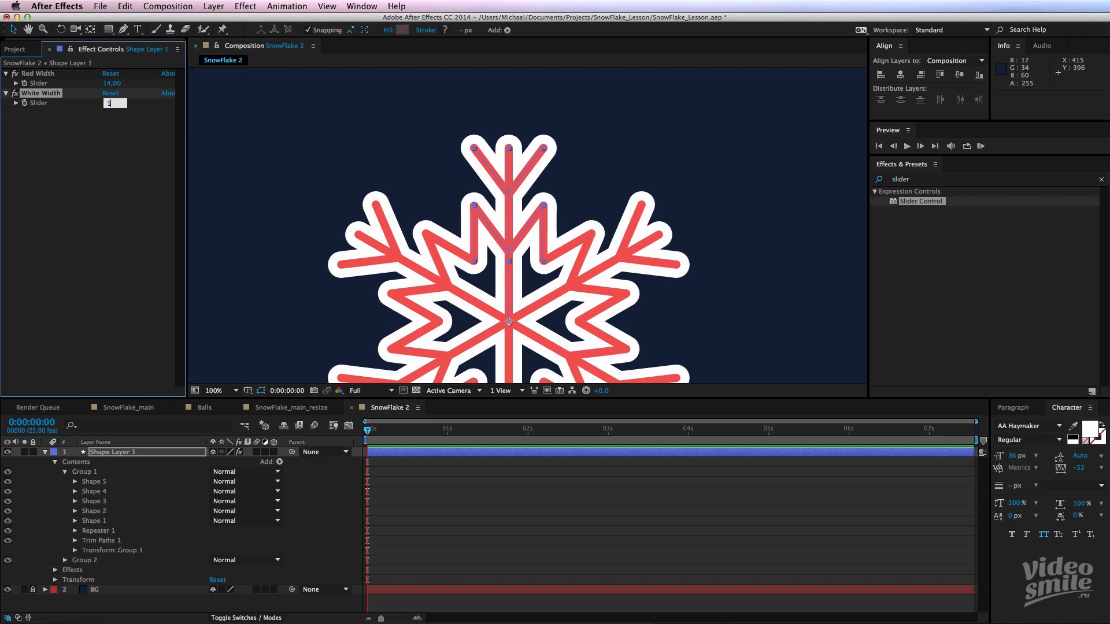
key("Return")
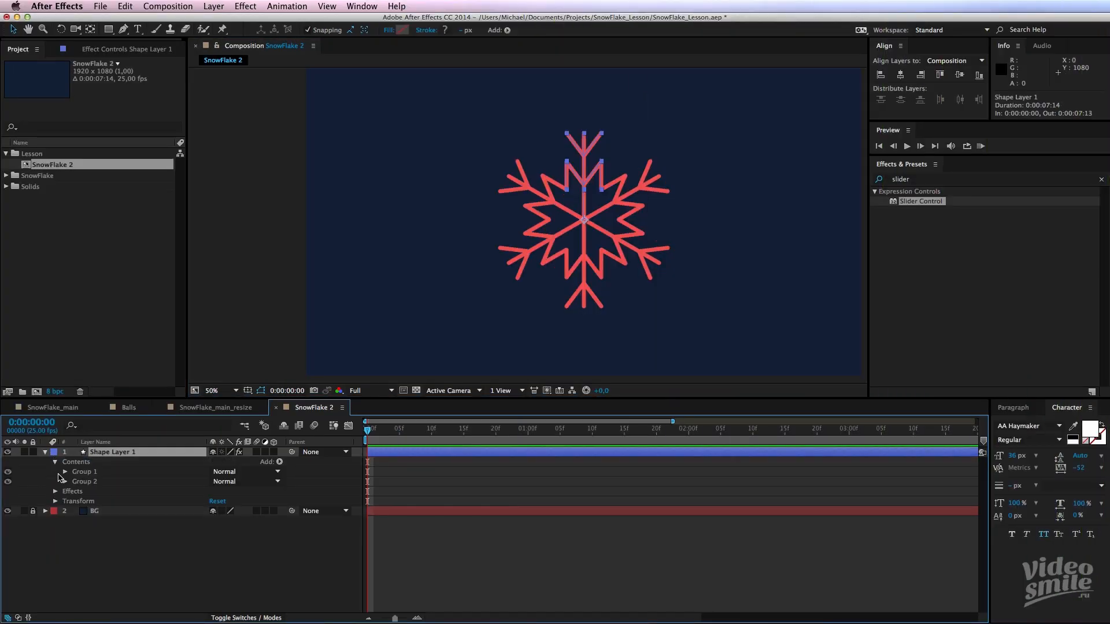
- Expand Group 1 and Group 2 and reveal the Trim Paths 1 properties in both
left_click(65, 472)
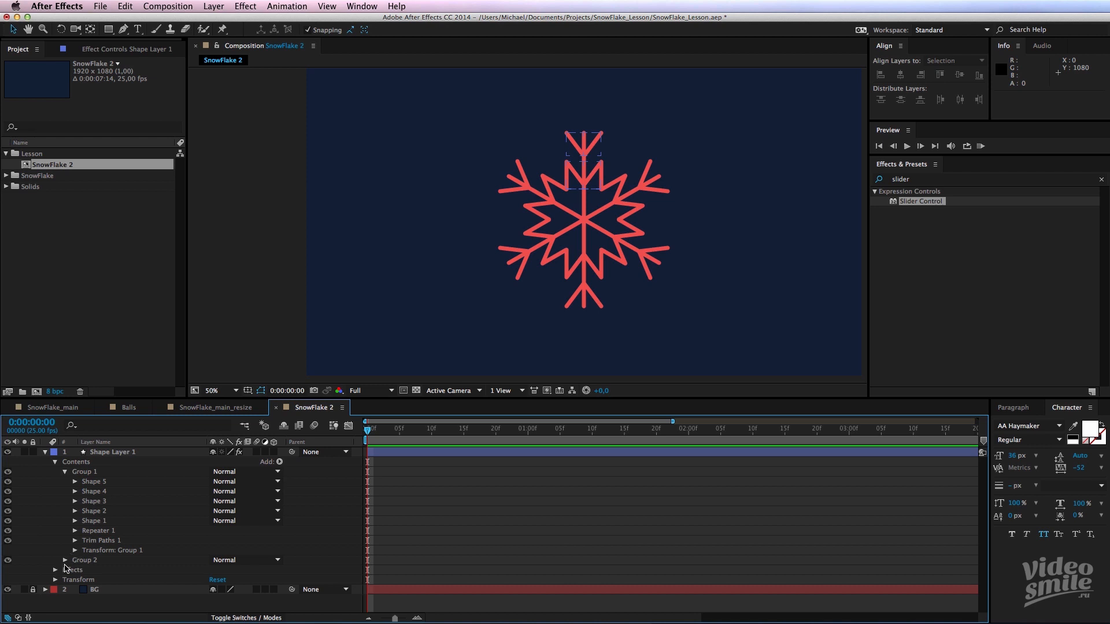
left_click(65, 560)
scroll(75, 520, "down", 4)
left_click(78, 501)
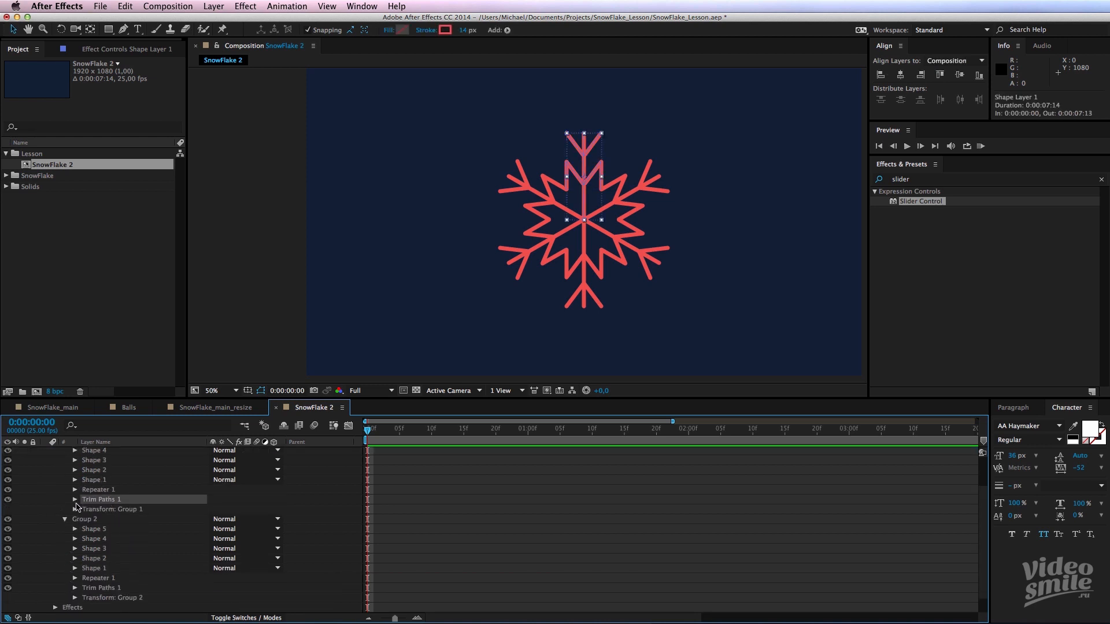
left_click(75, 501)
scroll(103, 538, "down", 4)
left_click(101, 590)
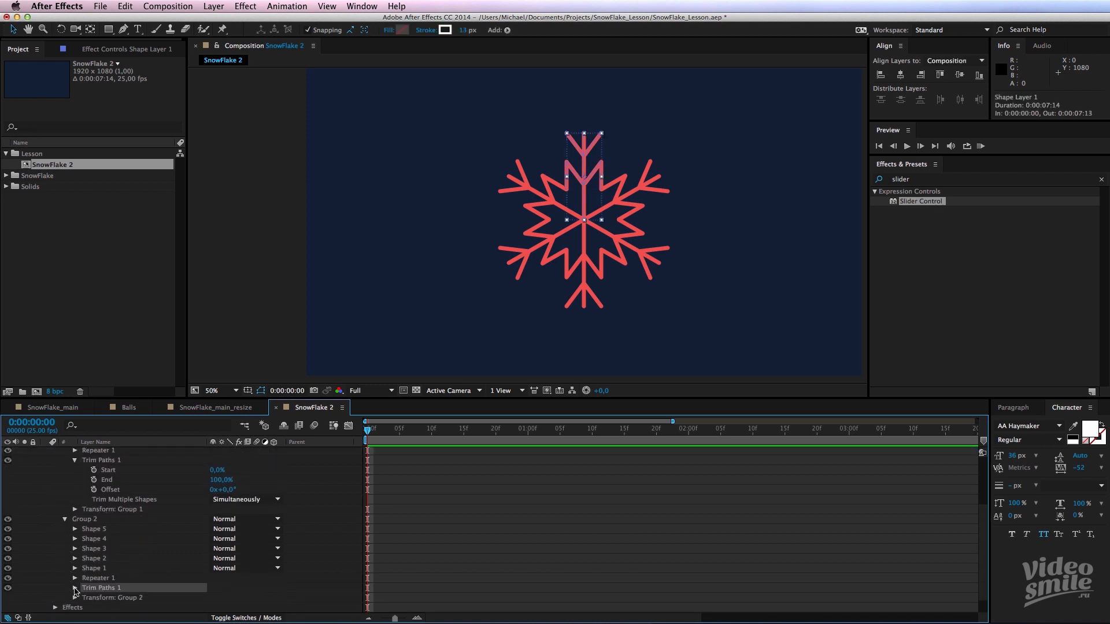
left_click(75, 588)
- Add keyframes at 0:00:00:00 for the End and Offset of Trim Paths 1 in both groups
scroll(90, 477, "up", 3)
left_click(107, 510)
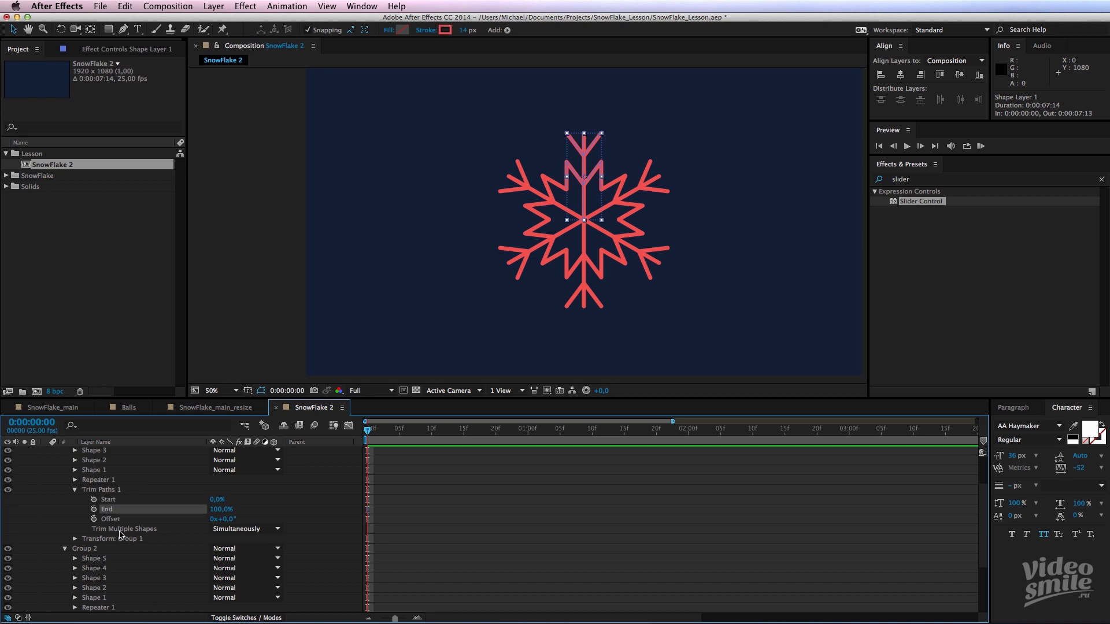
left_click(111, 520, "shift")
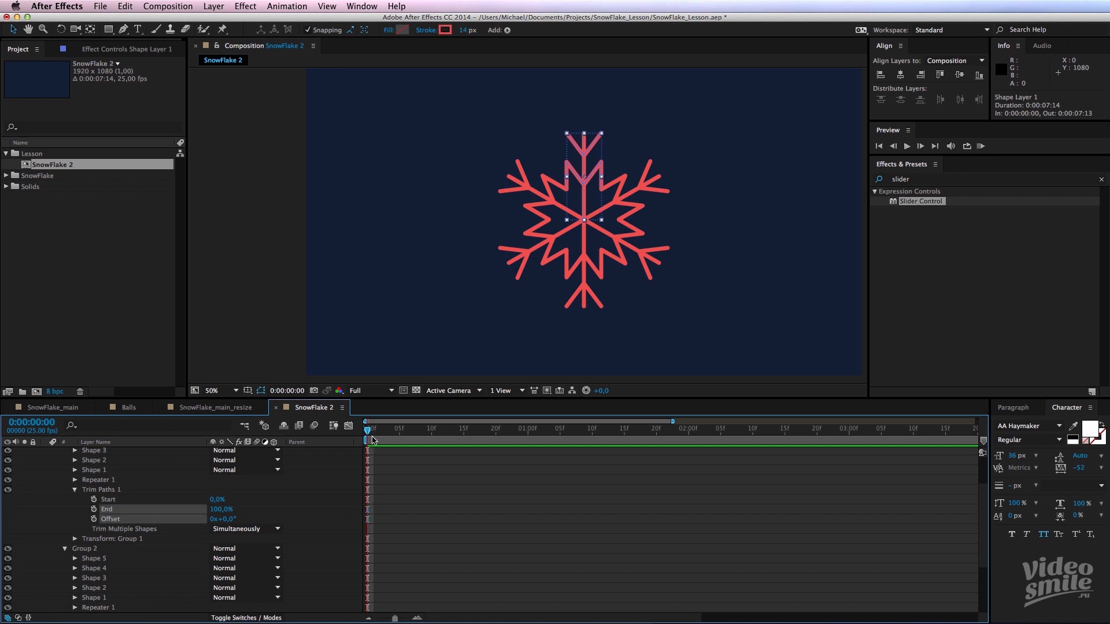
scroll(136, 542, "down", 3)
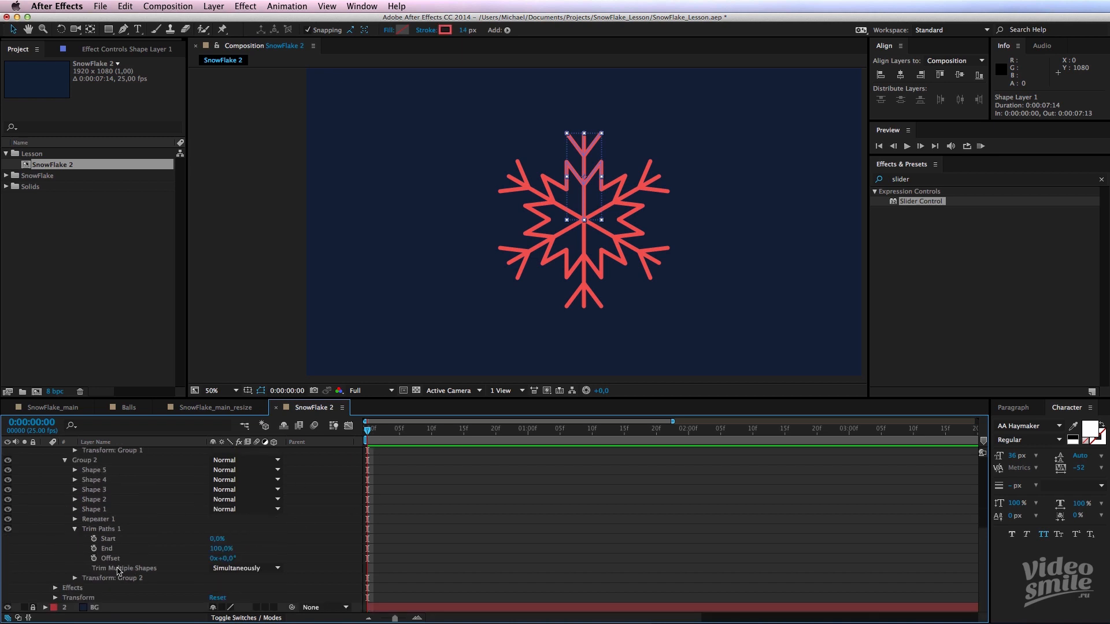
left_click(117, 559)
left_click(114, 550, "shift")
left_click(93, 549)
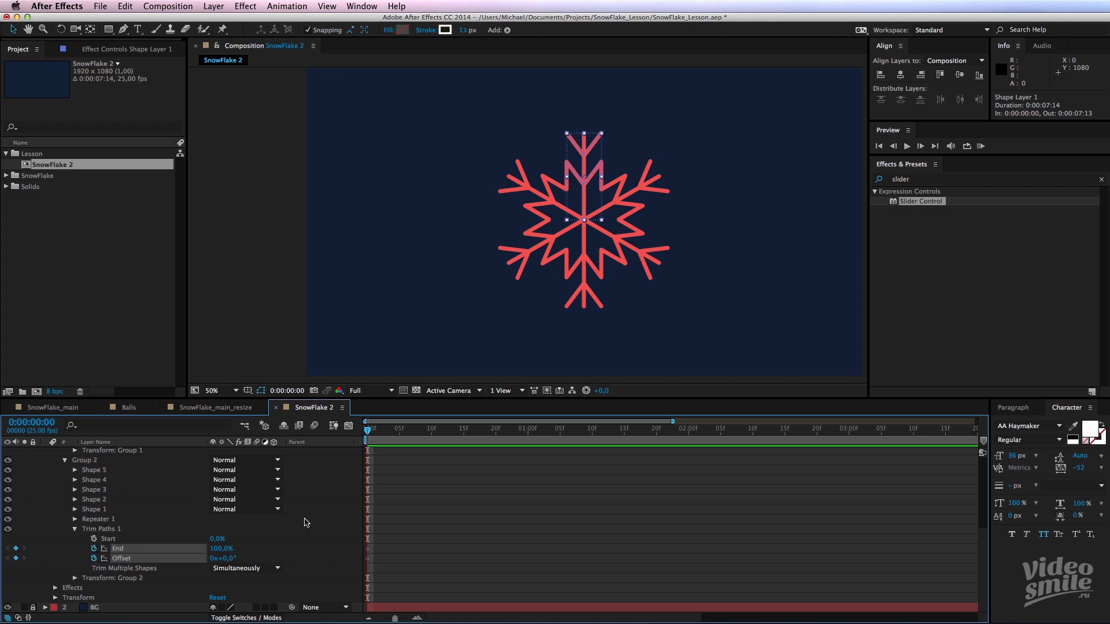
- Show only the keyframed properties of Shape Layer 1 in the timeline
scroll(404, 509, "up", 5)
left_click(451, 483)
left_click(434, 455)
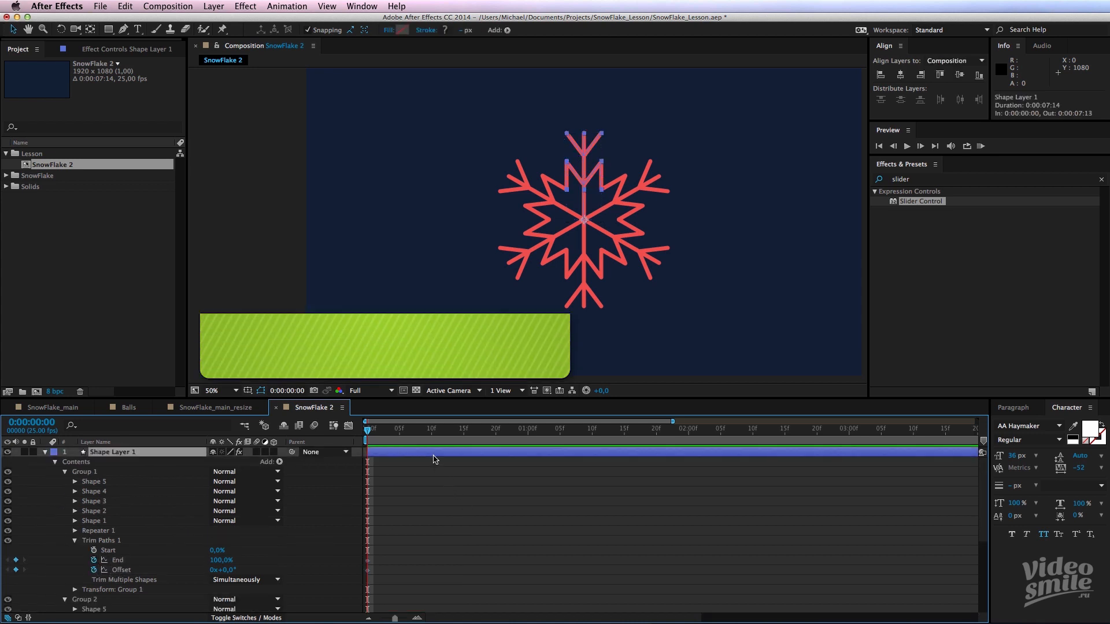
key("u")
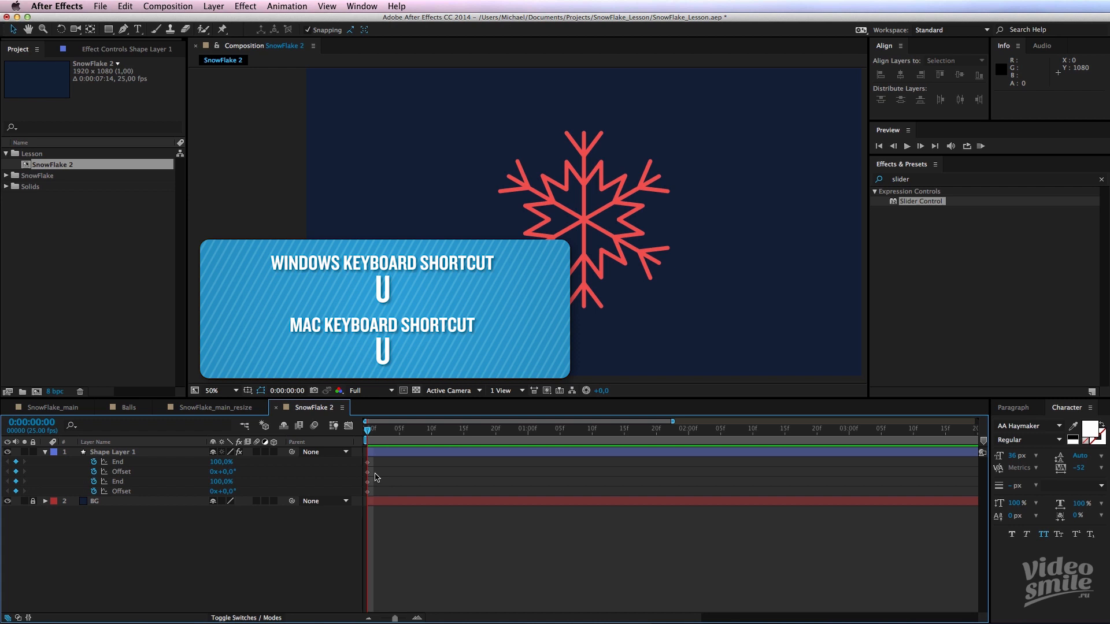
- Add keyframes with the current values at 0:00:02:00 for both End and both Offset properties
key("shift+Page_Down")
key("shift+Page_Down")
key("shift+Page_Down")
key("shift+Page_Down")
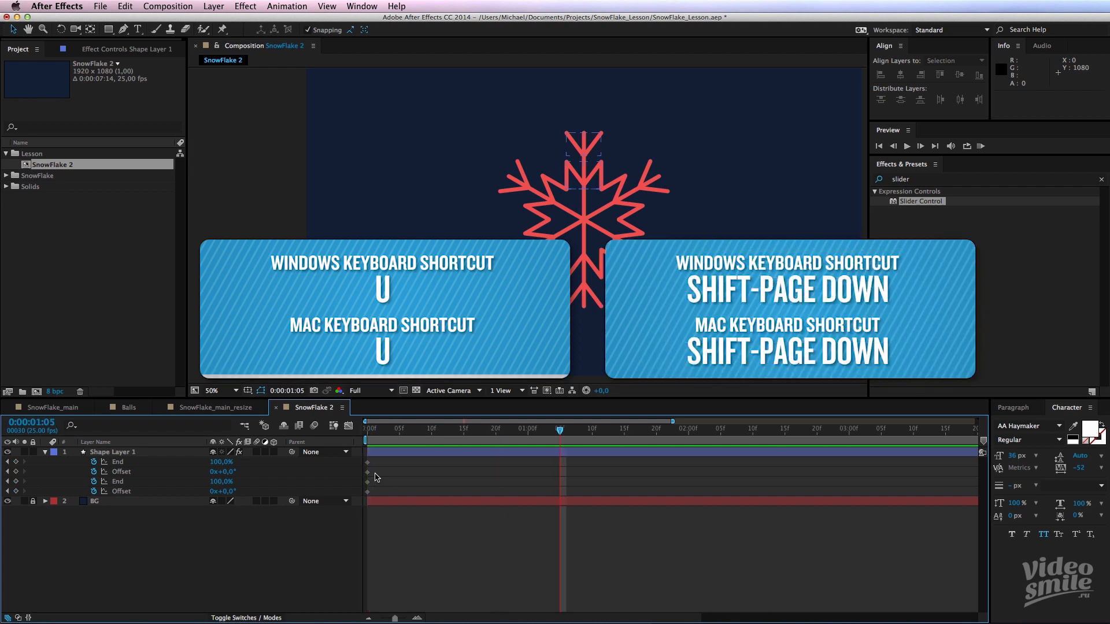
key("shift+Page_Down")
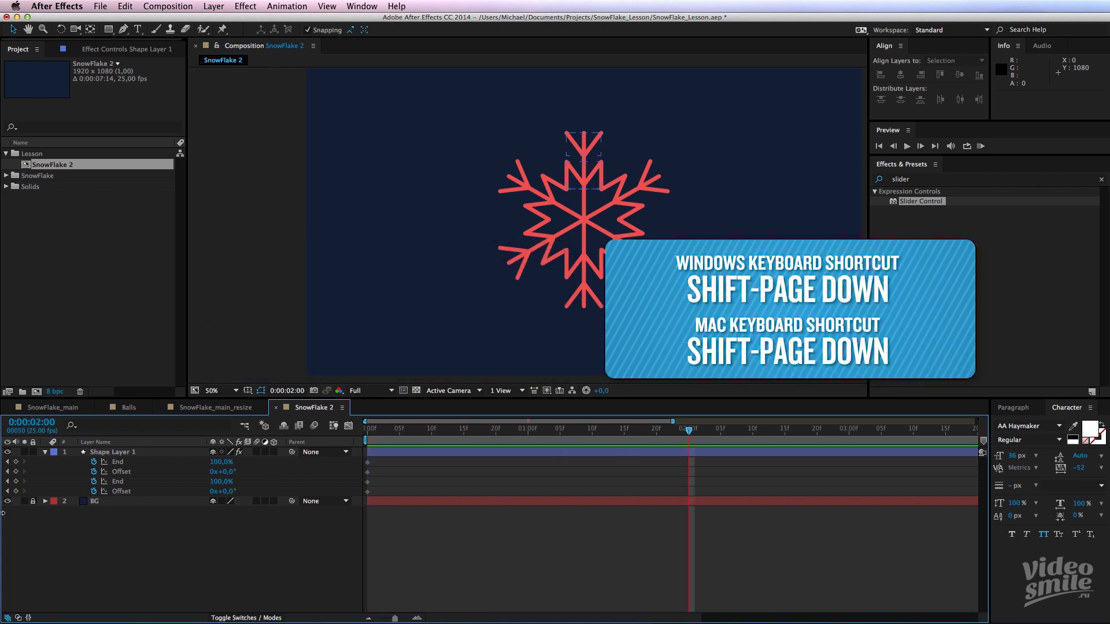
left_click(16, 462)
left_click(636, 483)
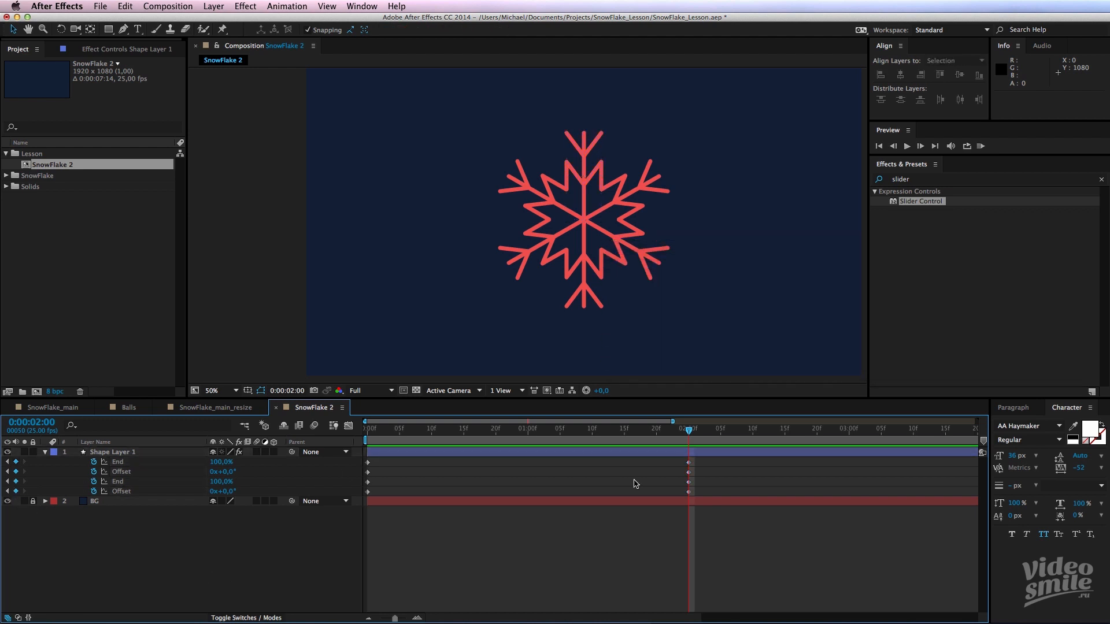
- Set the End of Trim Paths 1 in both groups to 0% at 0:00:00:00
left_click_drag(621, 443, 366, 440)
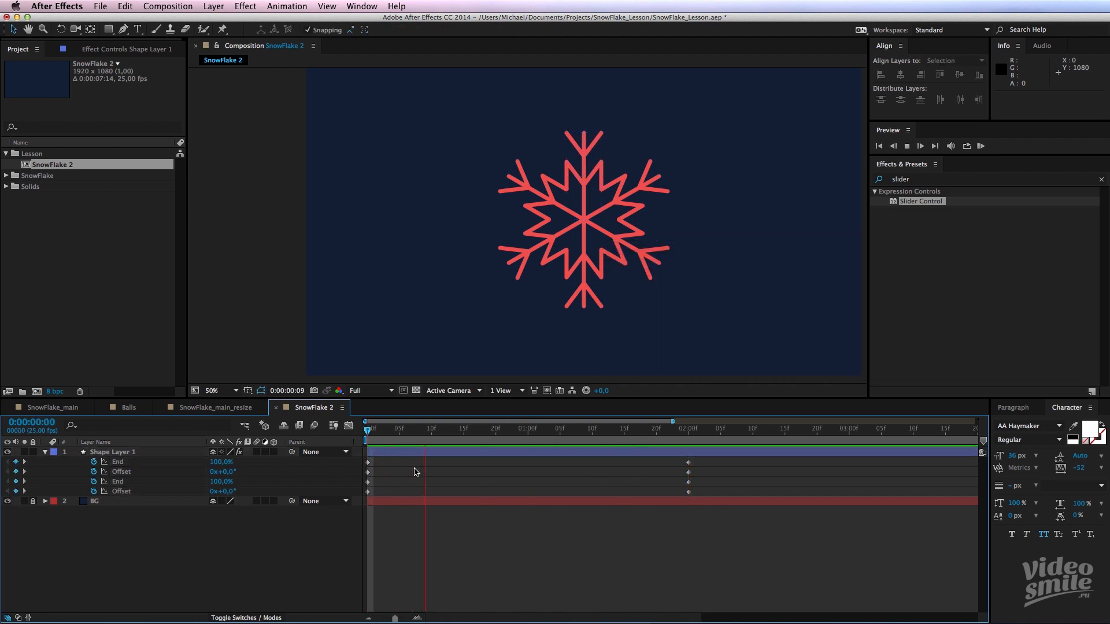
key("space")
left_click(114, 463)
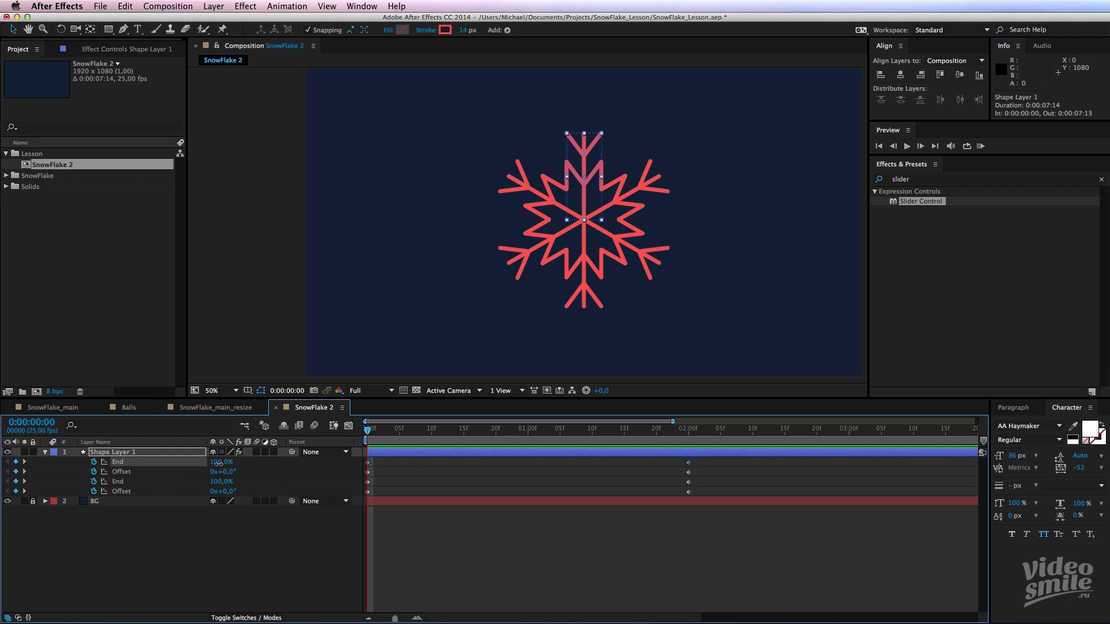
left_click(222, 512)
type("0")
left_click(234, 543)
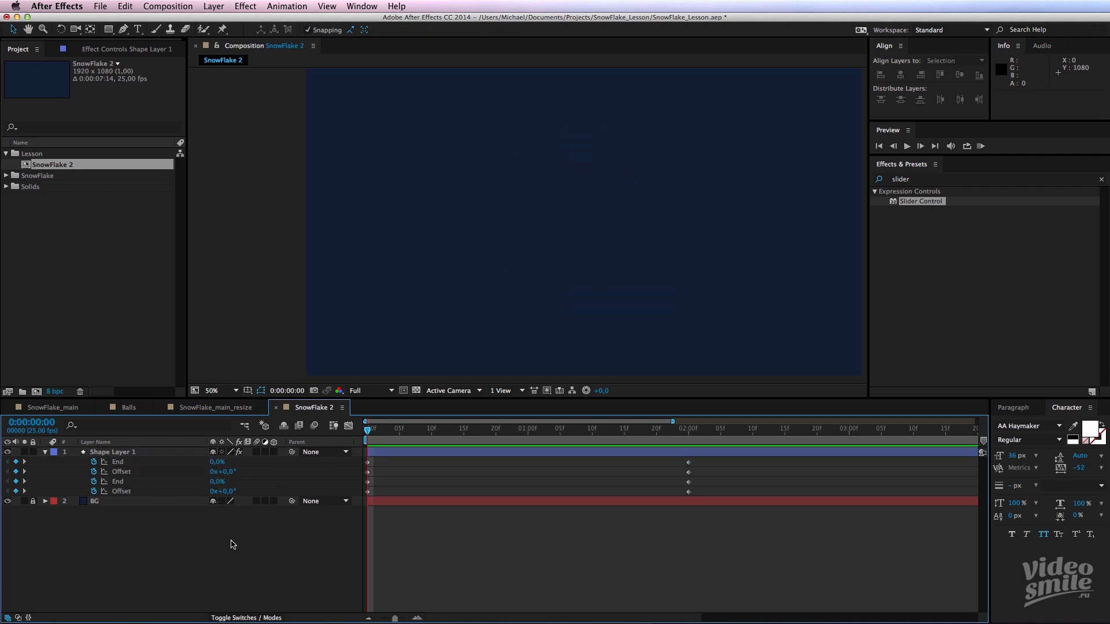
- Play the snowflake's growth animation from the start twice to check it
key("space")
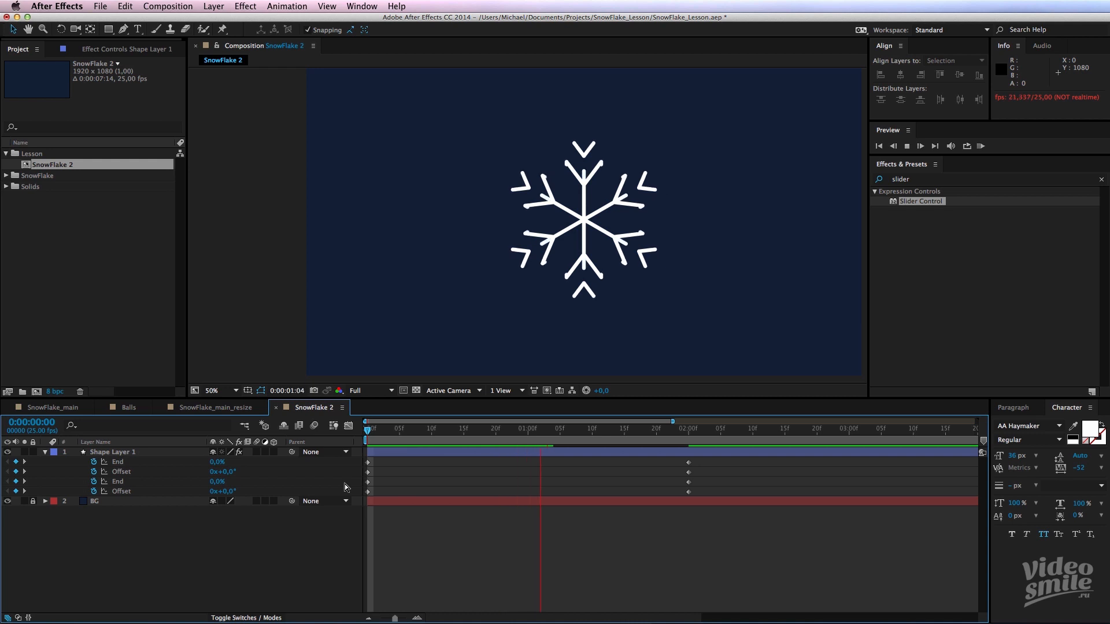
key("space")
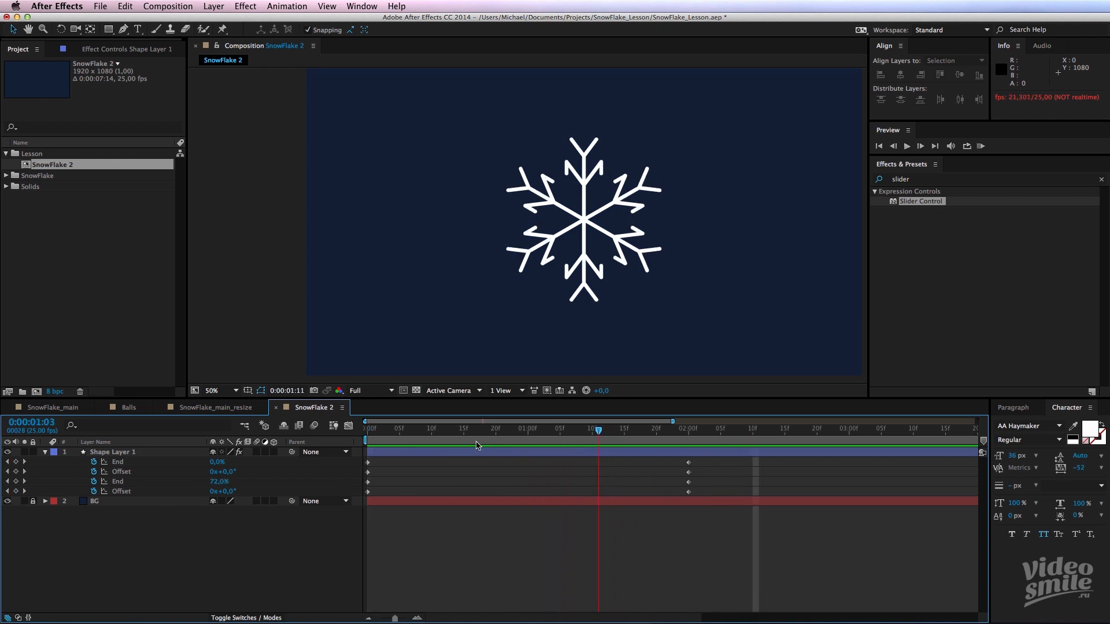
key("Home")
key("space")
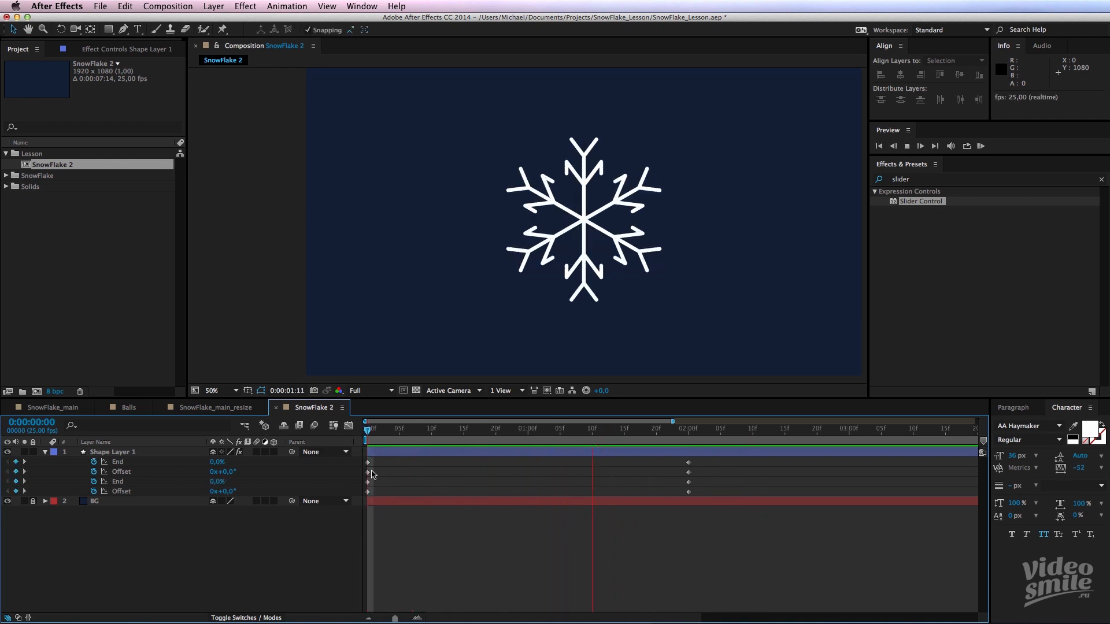
key("space")
- Set both Trim Paths Offset values to -270° at 0:00:00:00 and preview the animation
key("Home")
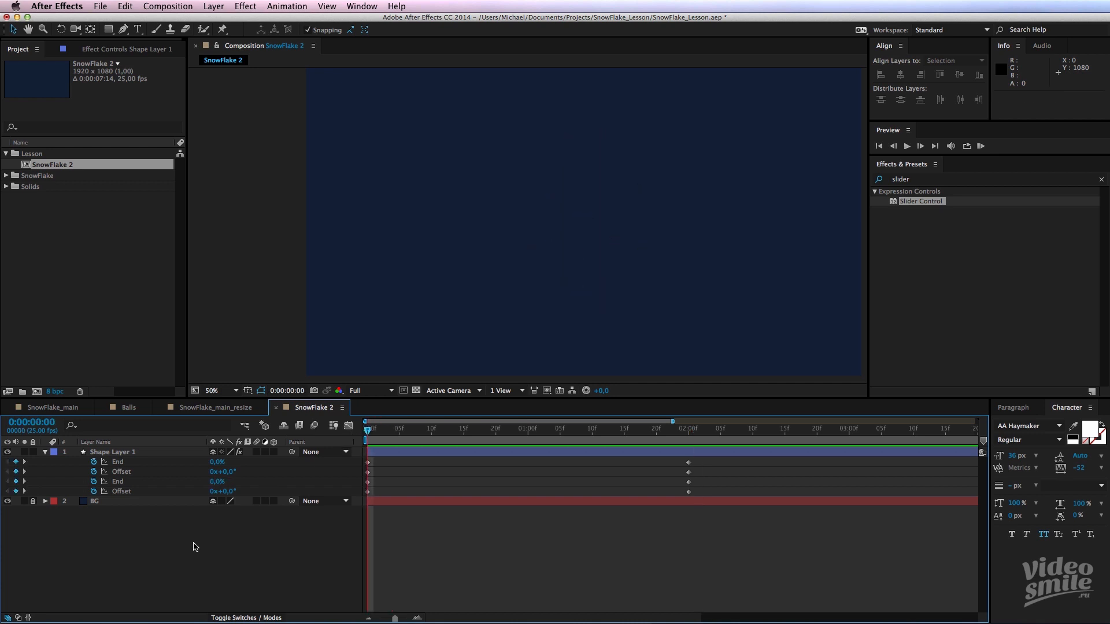
mouse_move(377, 440)
left_mouse_down()
mouse_move(668, 440)
mouse_move(359, 440)
left_mouse_up()
left_click(124, 492)
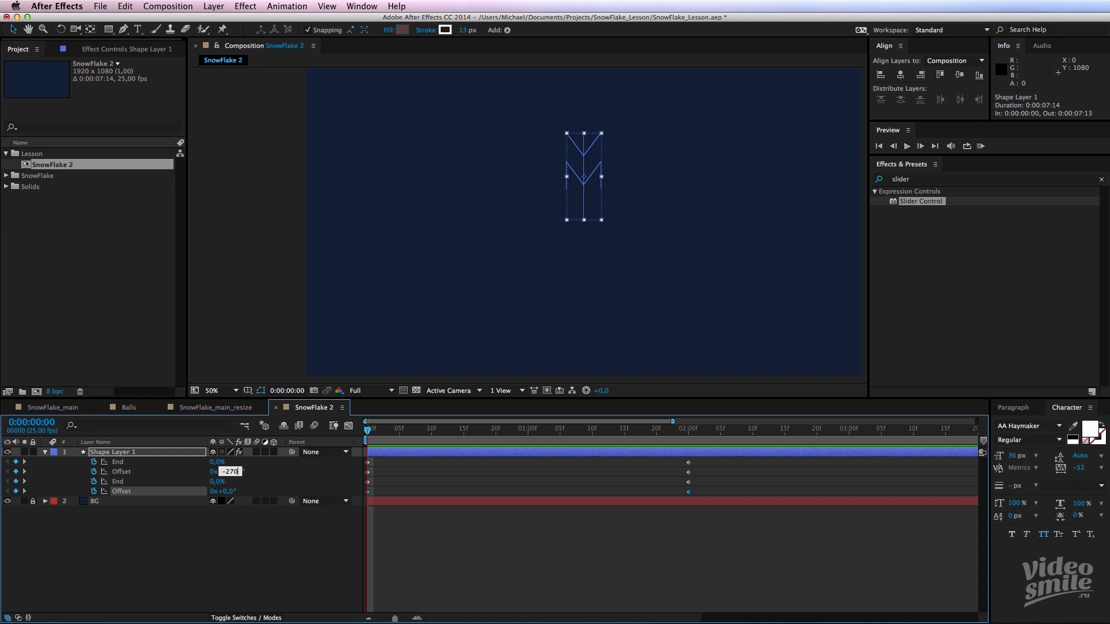
key("Return")
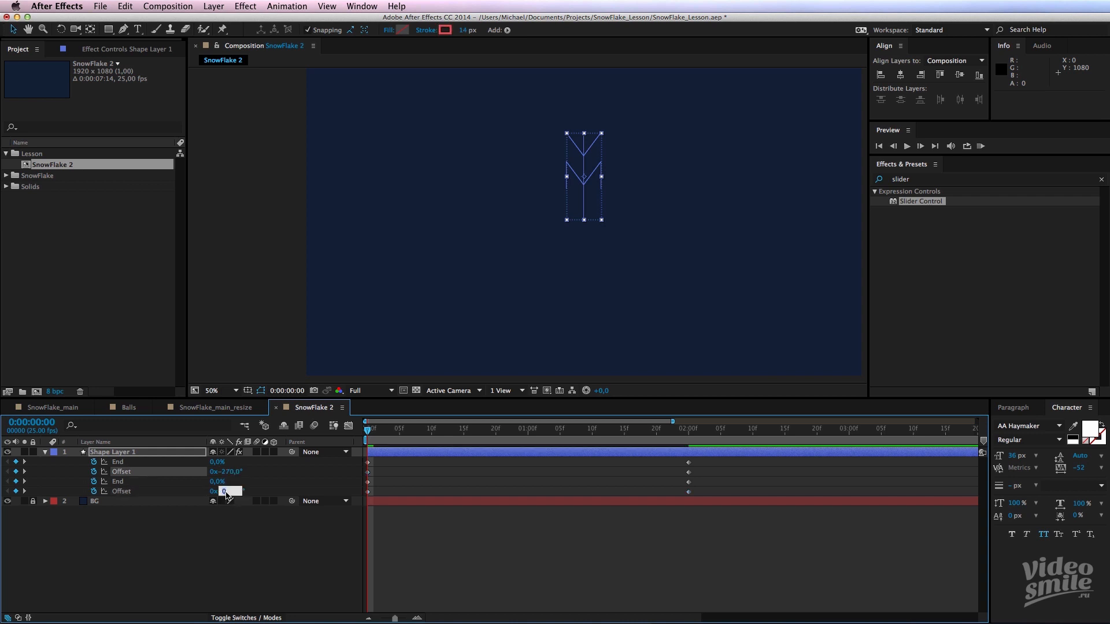
type("-270")
key("Return")
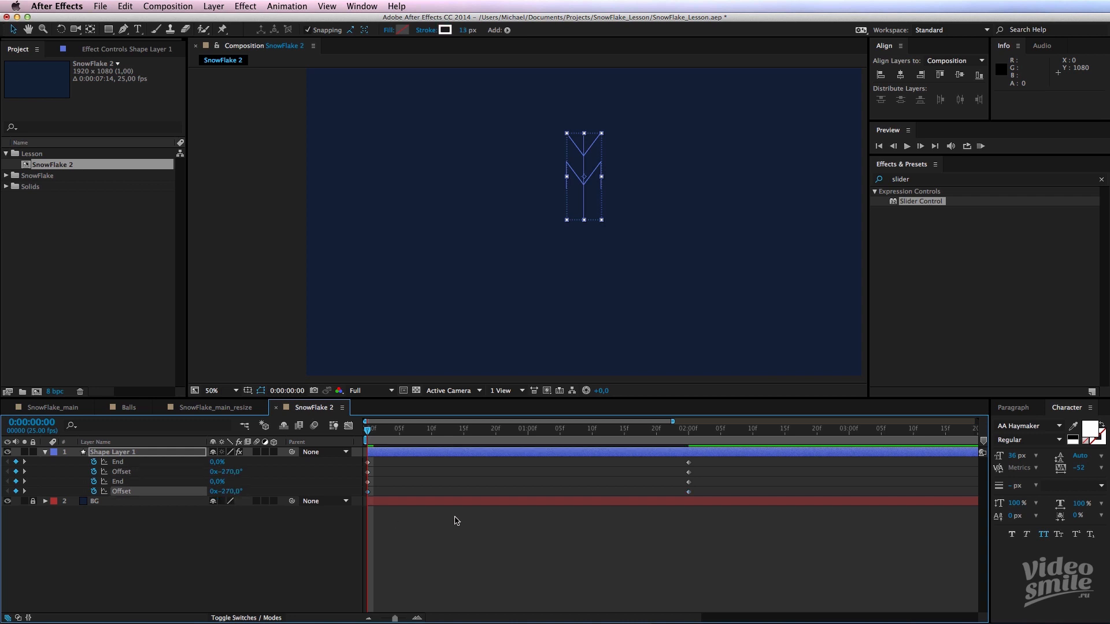
left_click(462, 532)
key("space")
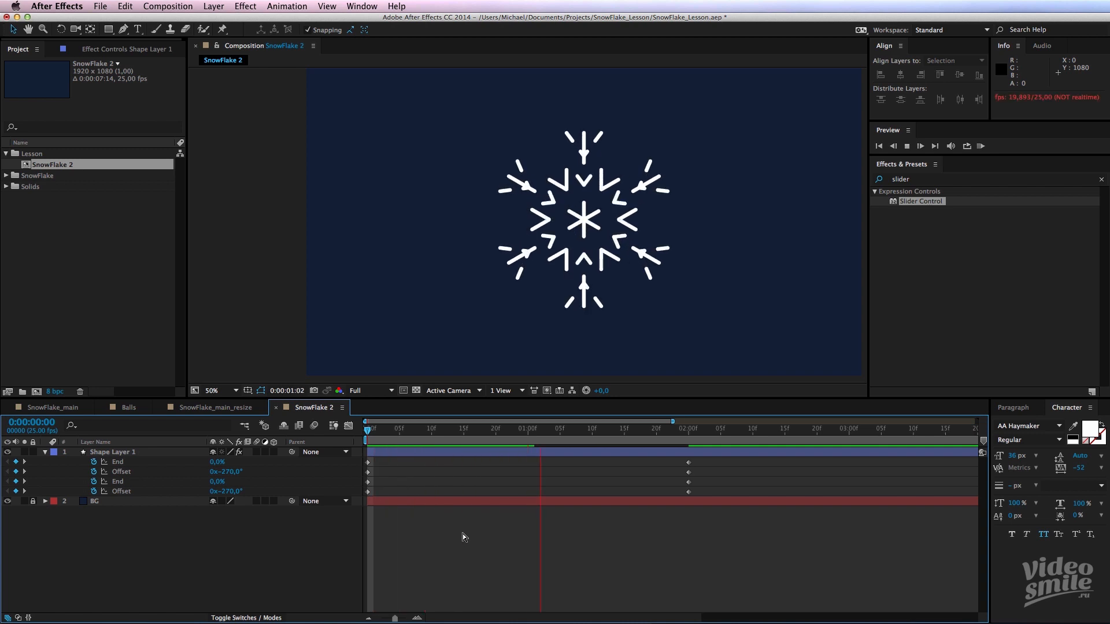
key("space")
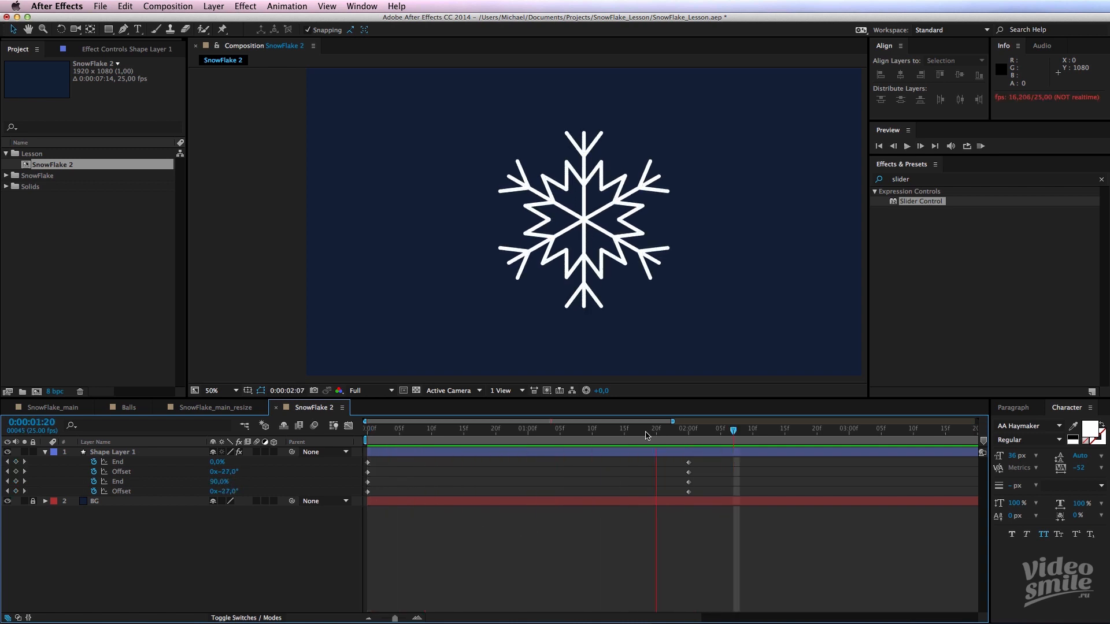
- Apply Easy Ease to all End and Offset keyframes of both groups and preview the animation
key("space")
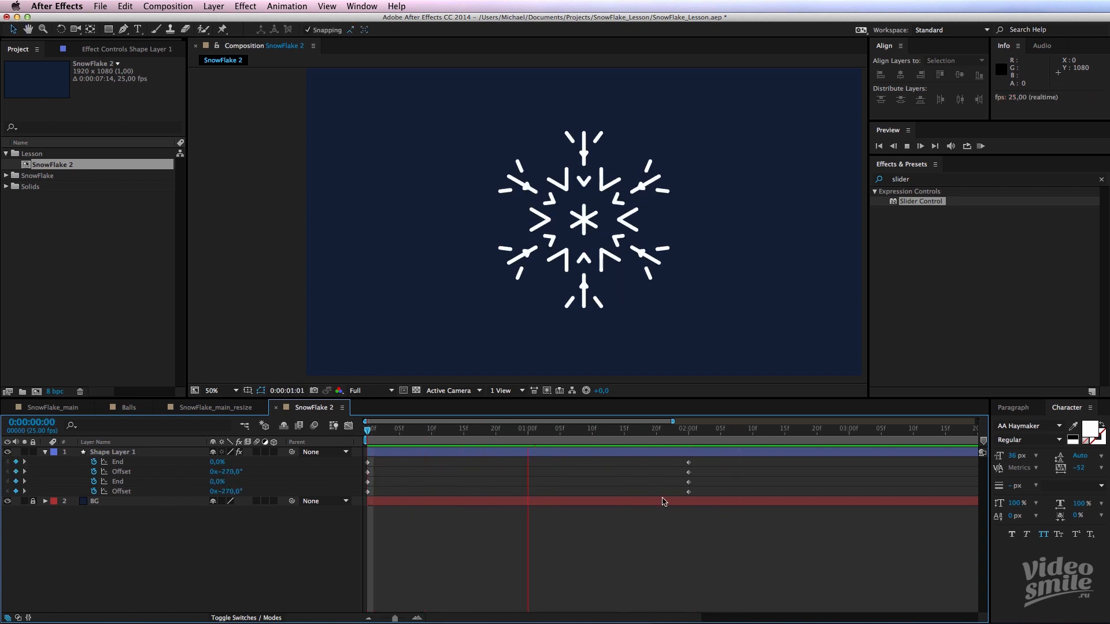
key("space")
left_click_drag(706, 460, 345, 518)
key("F9")
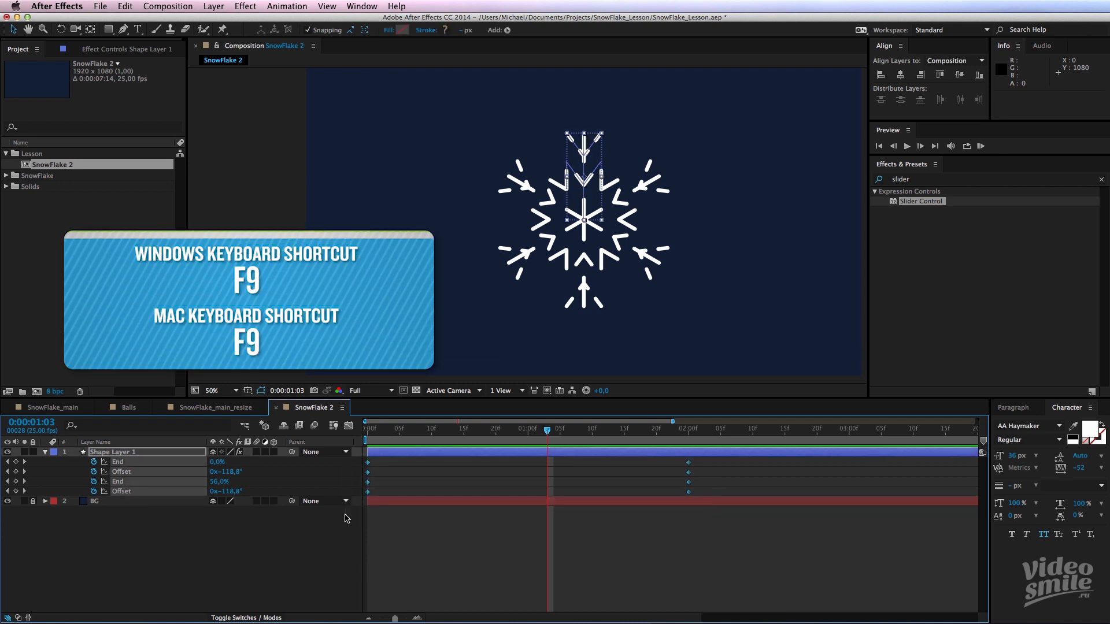
left_click(479, 550)
key("space")
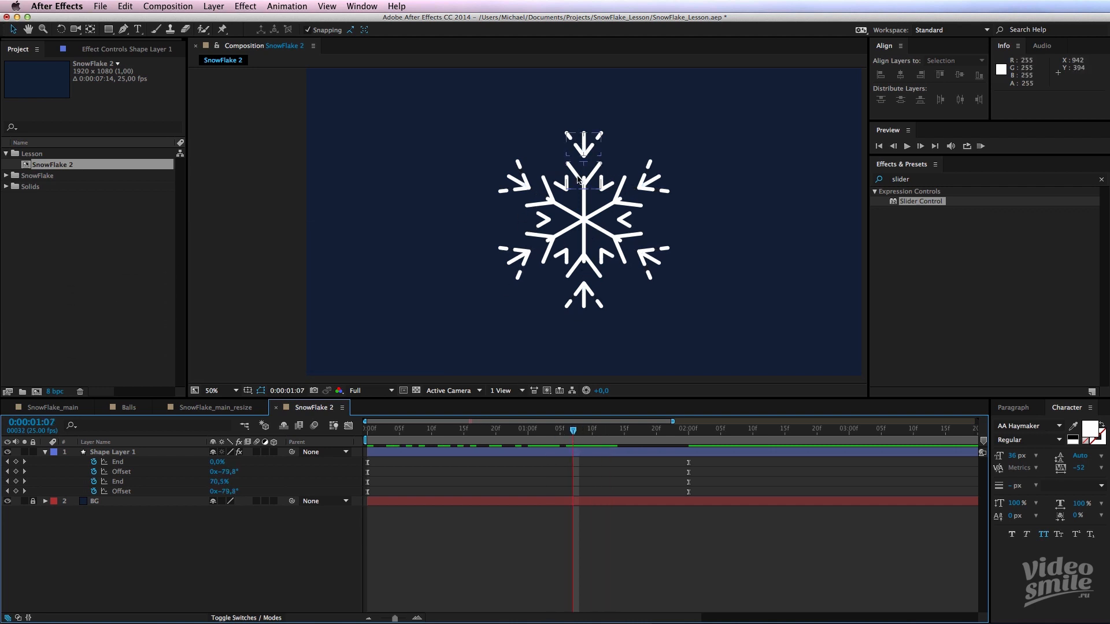
- Shift Group 1's End and Offset keyframes to 0:00:00:02 and 0:00:02:02, and scrub through the result
left_click_drag(698, 460, 357, 476)
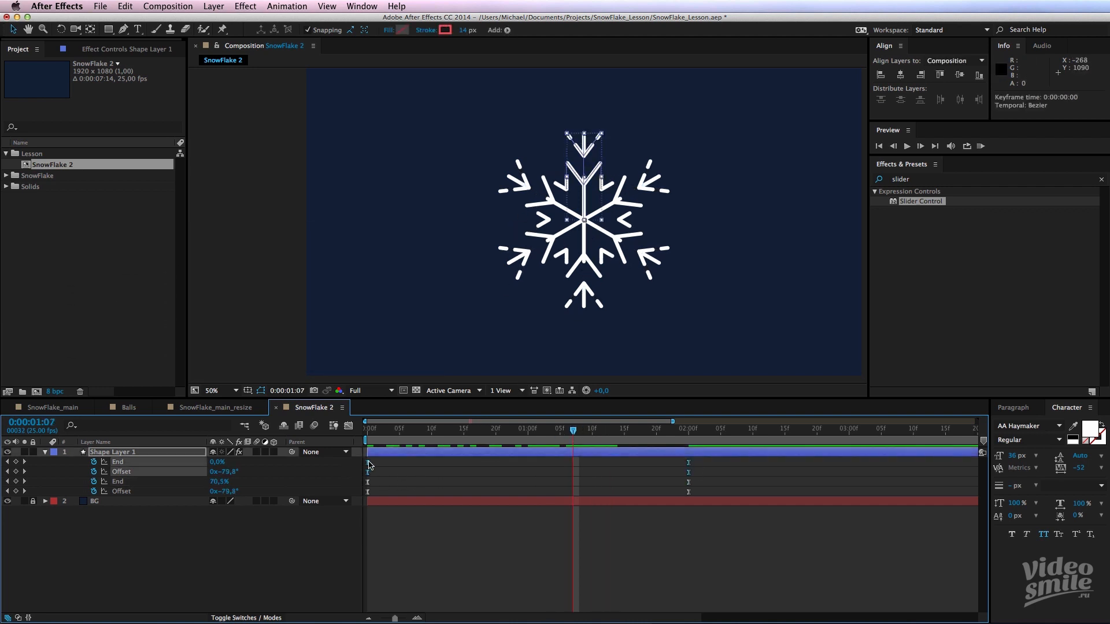
left_click(404, 470)
left_click_drag(389, 432, 503, 453)
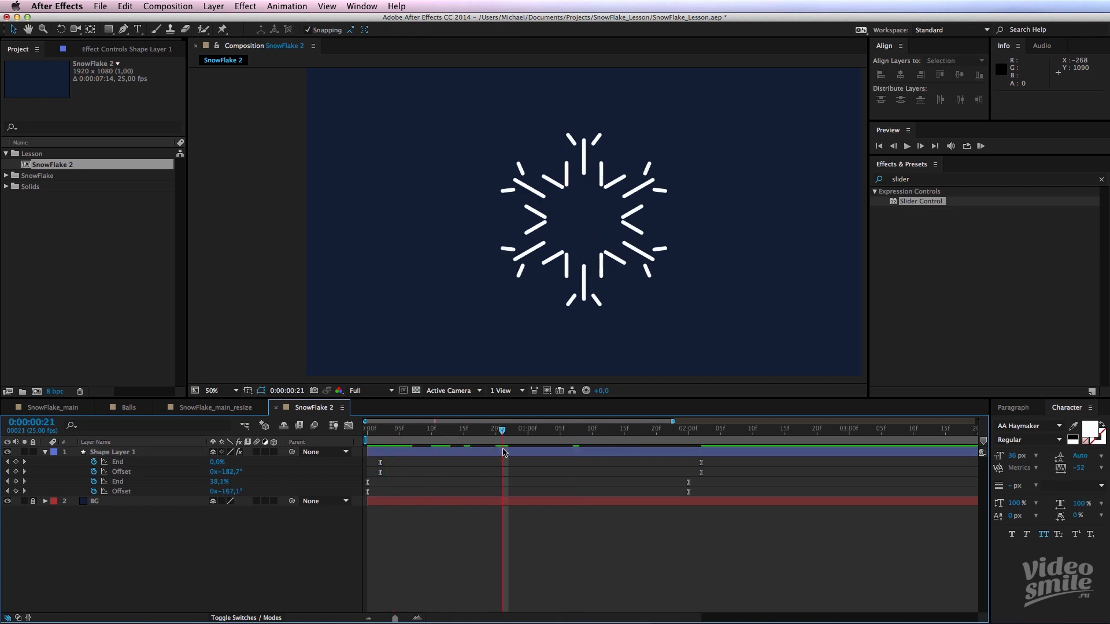
- Move Group 2 above Group 1 in Shape Layer 1's contents and preview the animation
left_click(46, 452)
left_click(46, 452)
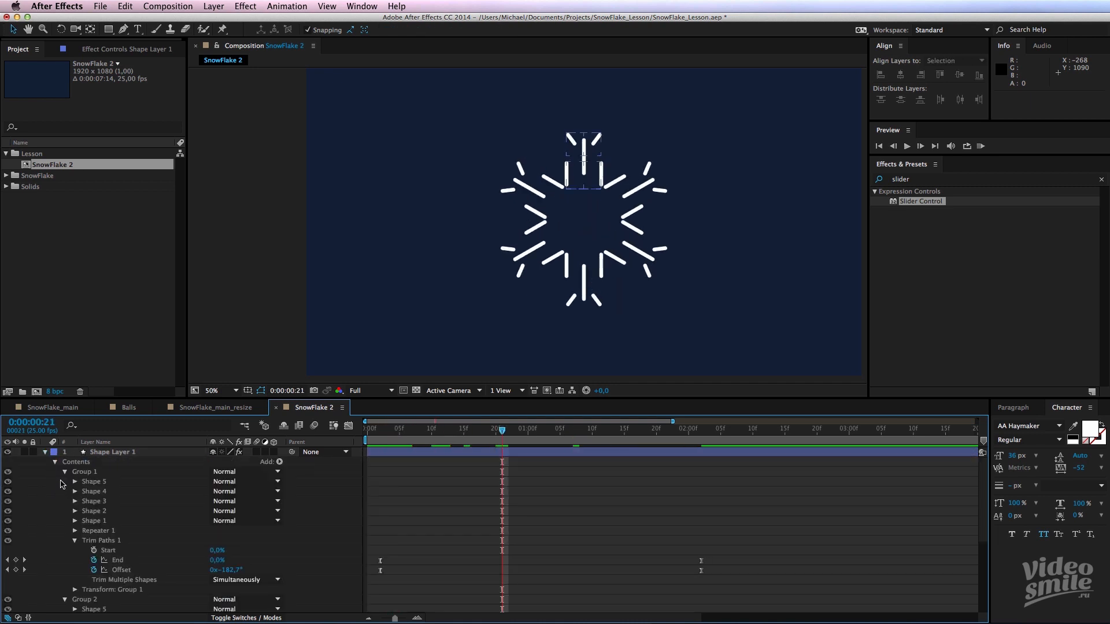
left_click(65, 472)
left_click(65, 482)
left_click(85, 481)
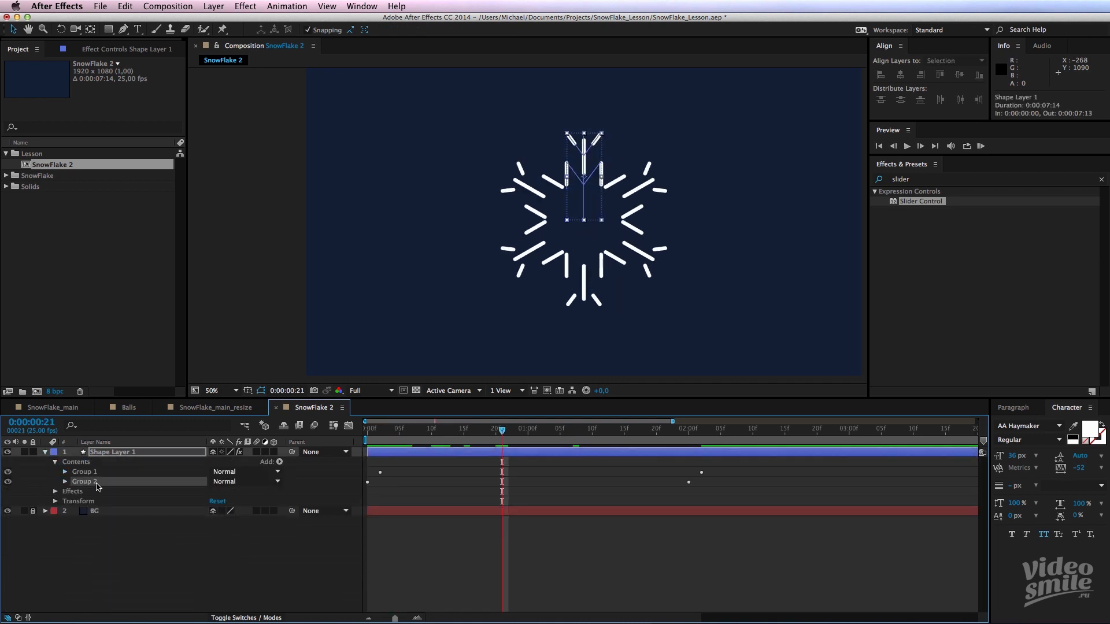
left_click_drag(90, 483, 101, 473)
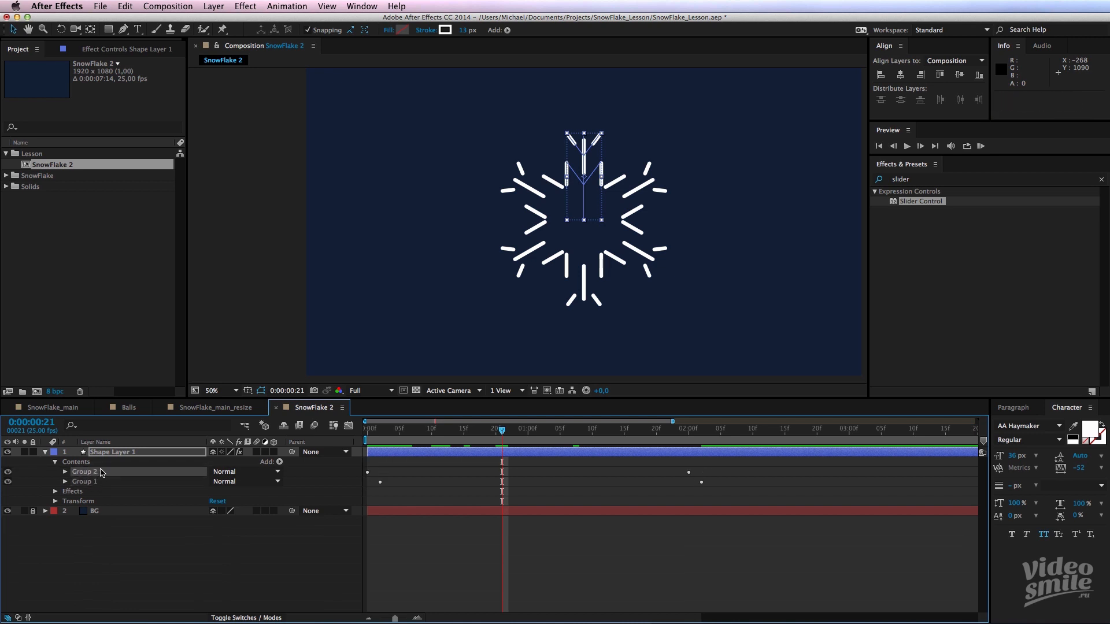
left_click(147, 565)
left_click(84, 481)
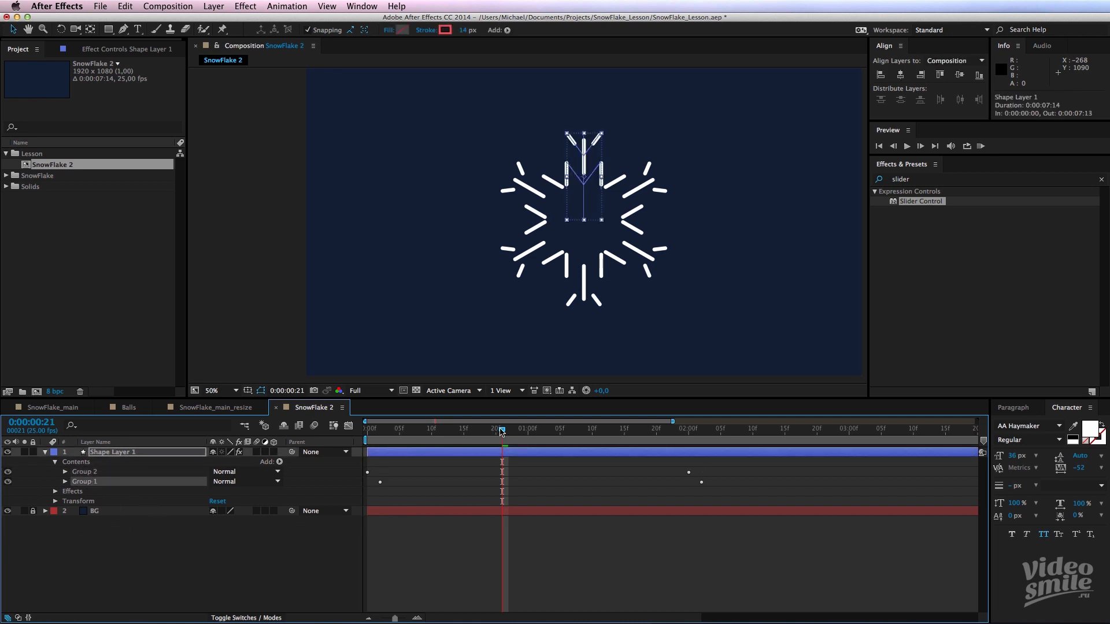
key("space")
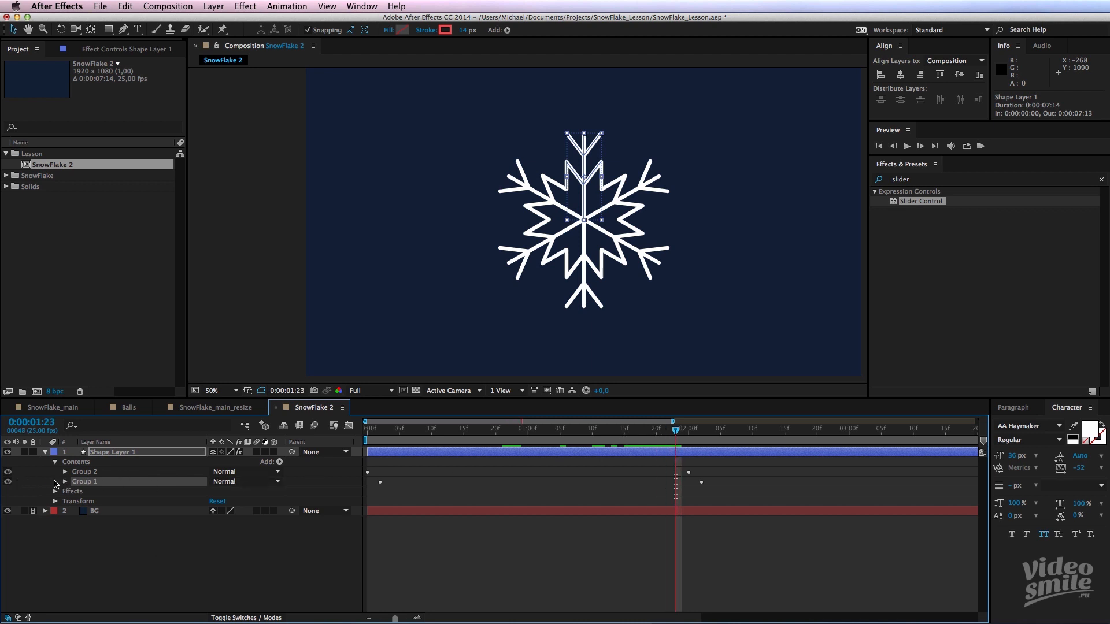
- Set the End of Group 1's Trim Paths 1 to 100% at 0:00:02:02 and scrub back to check the drawing
left_click(64, 471)
scroll(93, 561, "down", 2)
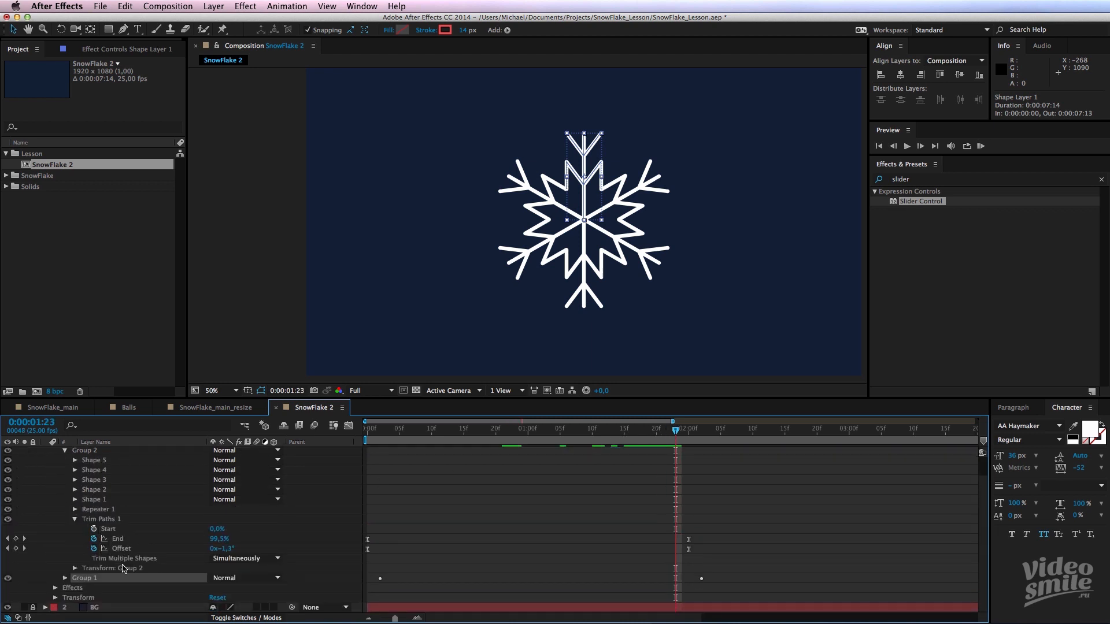
left_click(64, 578)
scroll(65, 578, "down", 10)
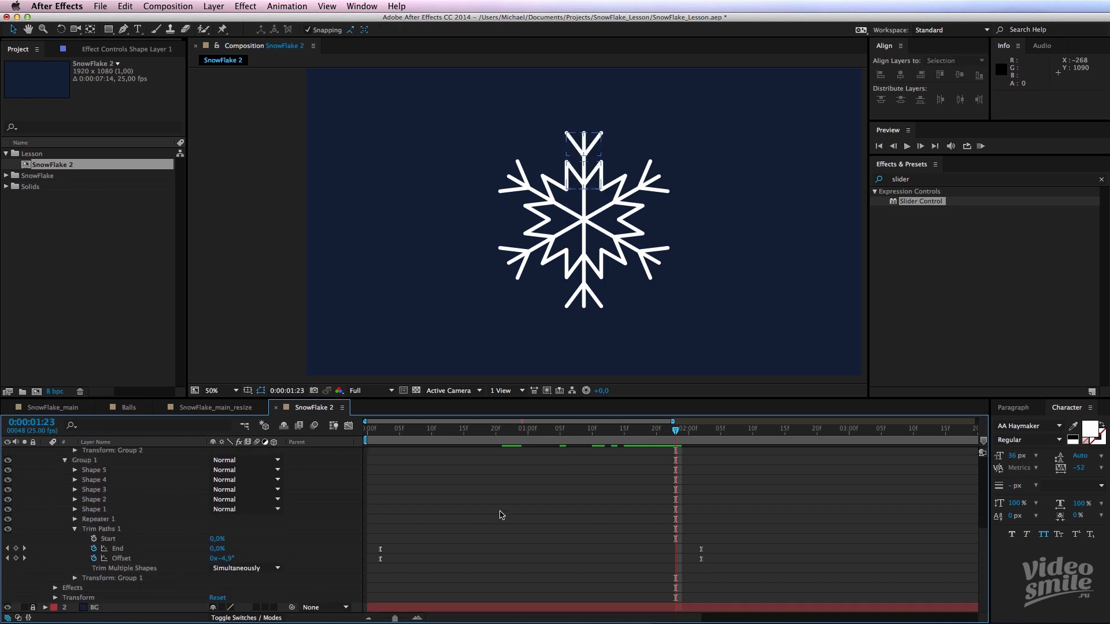
left_click(386, 431)
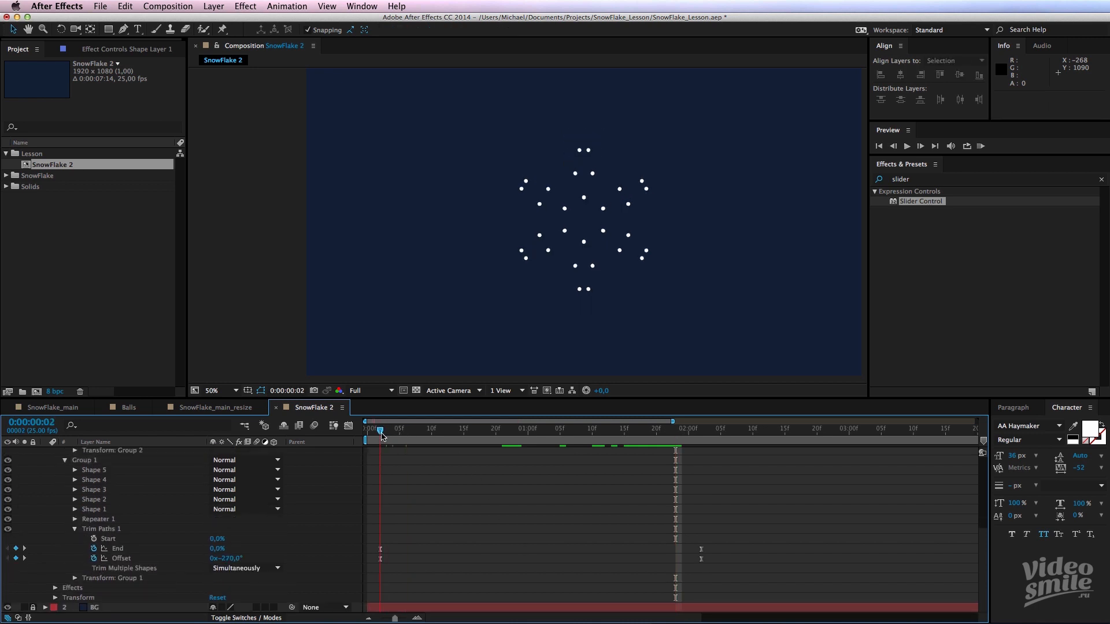
mouse_move(382, 436)
left_mouse_down()
mouse_move(441, 437)
mouse_move(386, 447)
mouse_move(702, 439)
left_mouse_up()
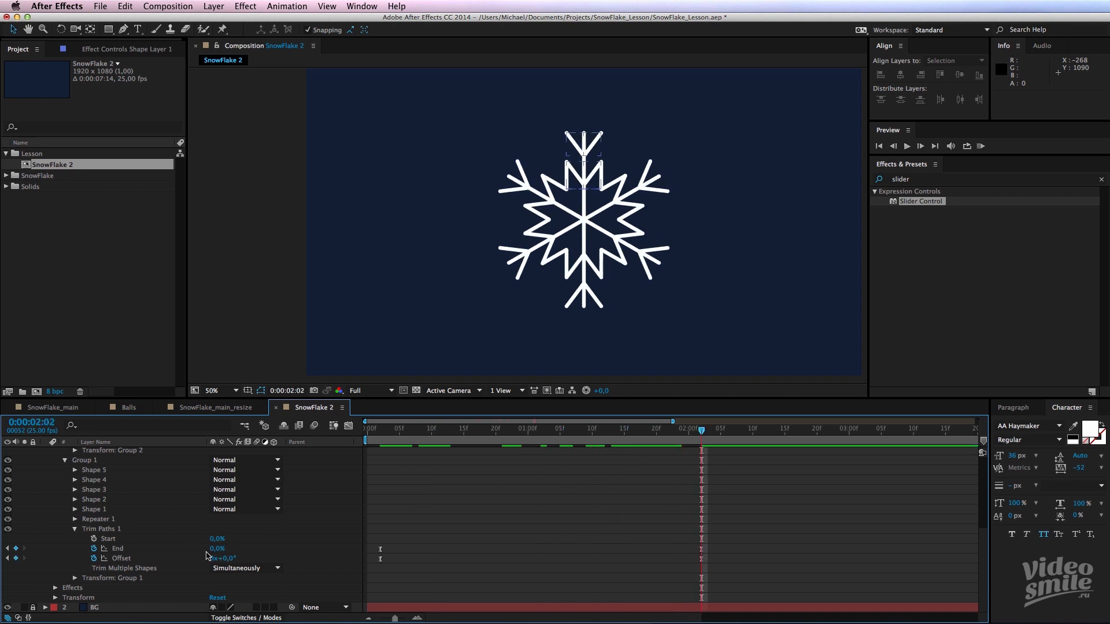
left_click_drag(216, 549, 235, 548)
left_click_drag(373, 544, 381, 545)
left_click(582, 535)
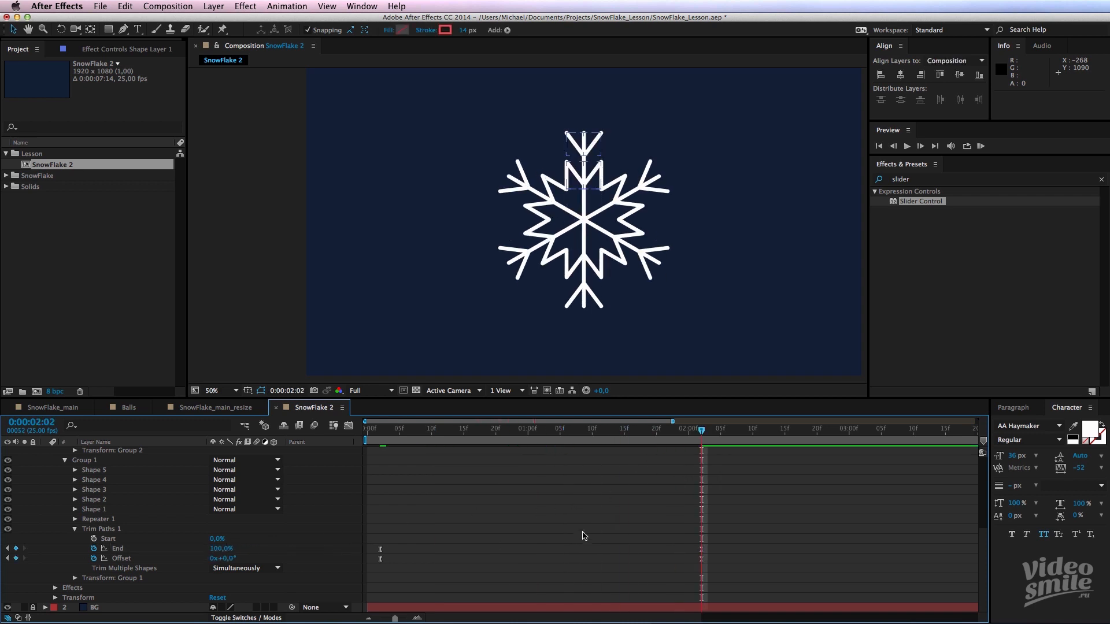
mouse_move(687, 436)
left_mouse_down()
mouse_move(521, 444)
mouse_move(508, 455)
left_mouse_up()
- Collapse both groups, place Group 1 above Group 2 in Shape Layer 1, and play the animation from the start
scroll(395, 524, "up", 5)
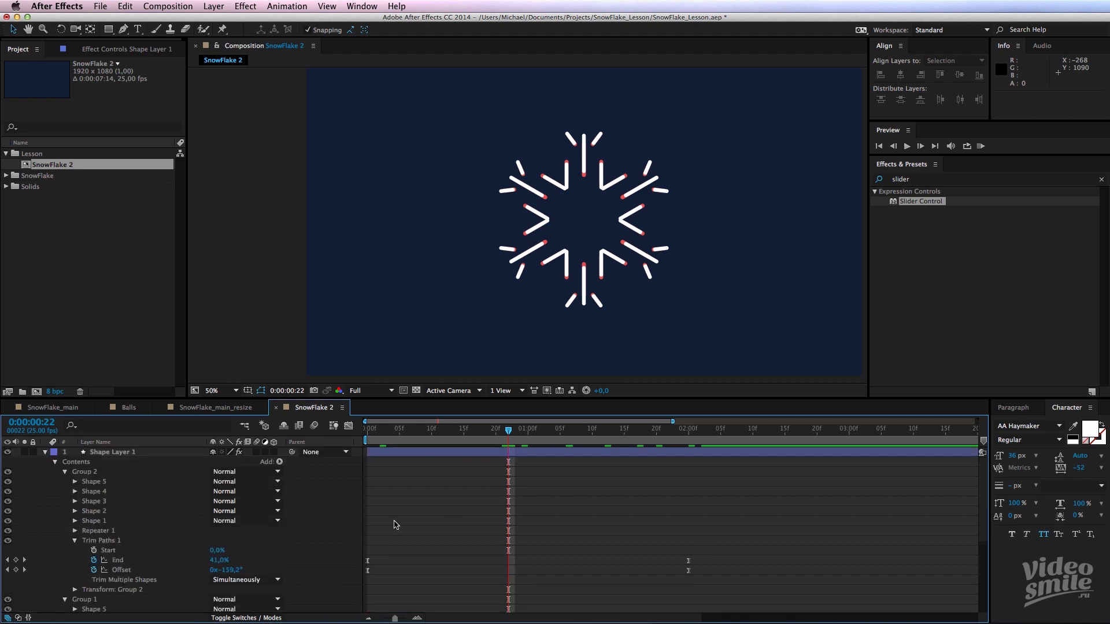
left_click(65, 471)
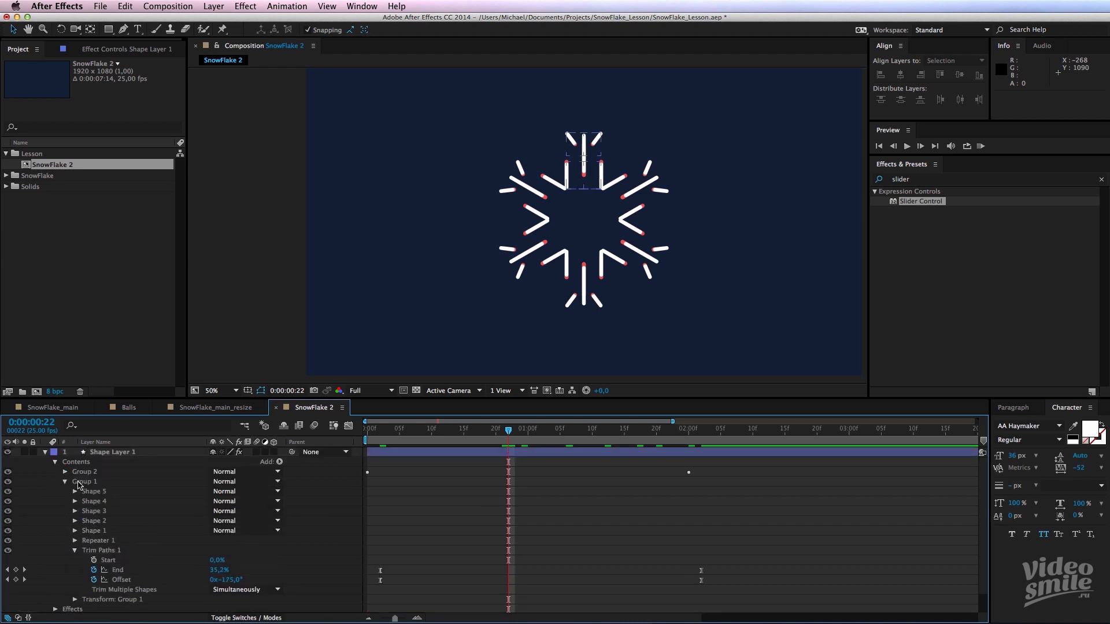
left_click(66, 481)
left_click_drag(87, 482, 93, 489)
left_click(399, 471)
left_click_drag(398, 433, 342, 445)
key("space")
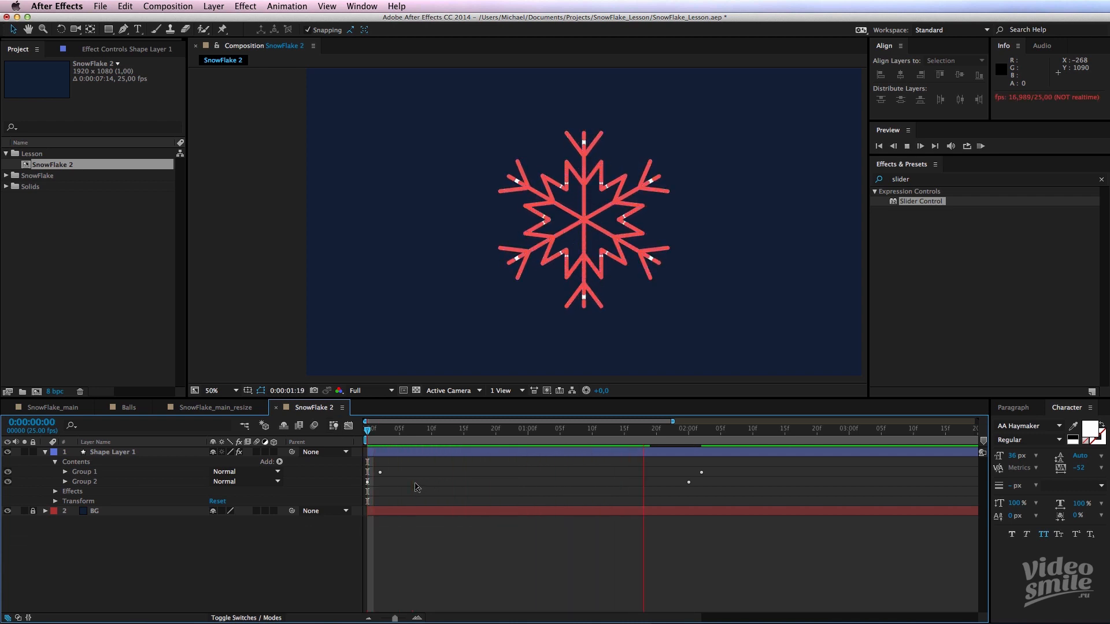
- Show only the keyframed properties of Shape Layer 1 and check the first frames of the animation
key("space")
left_click(477, 453)
key("u")
left_click(716, 462)
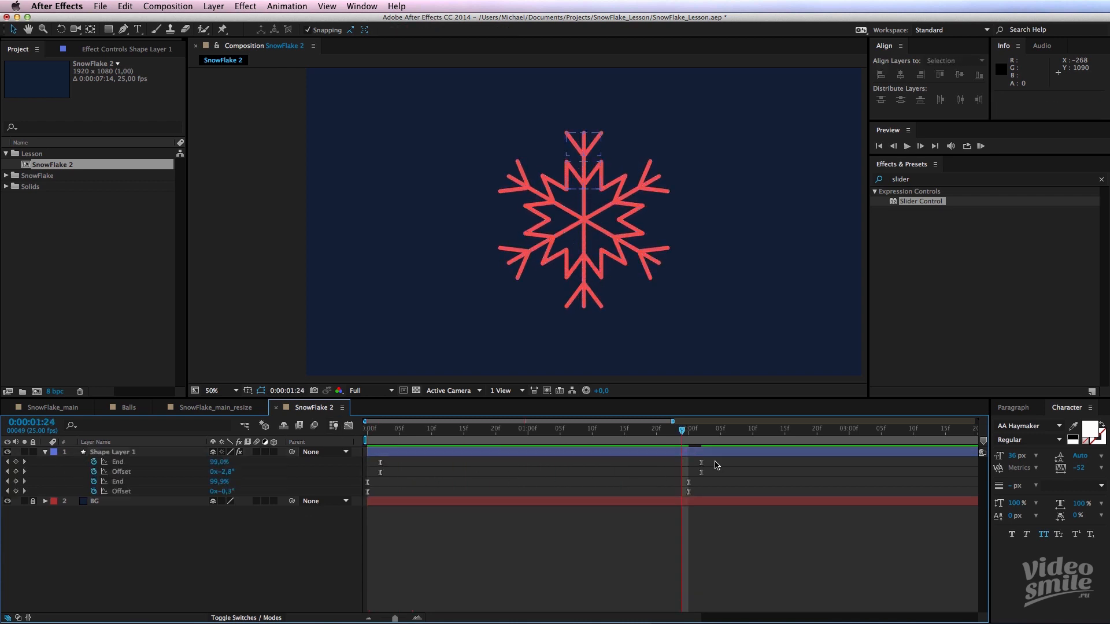
left_click_drag(715, 462, 376, 475)
left_click(407, 480)
left_click_drag(379, 429, 384, 430)
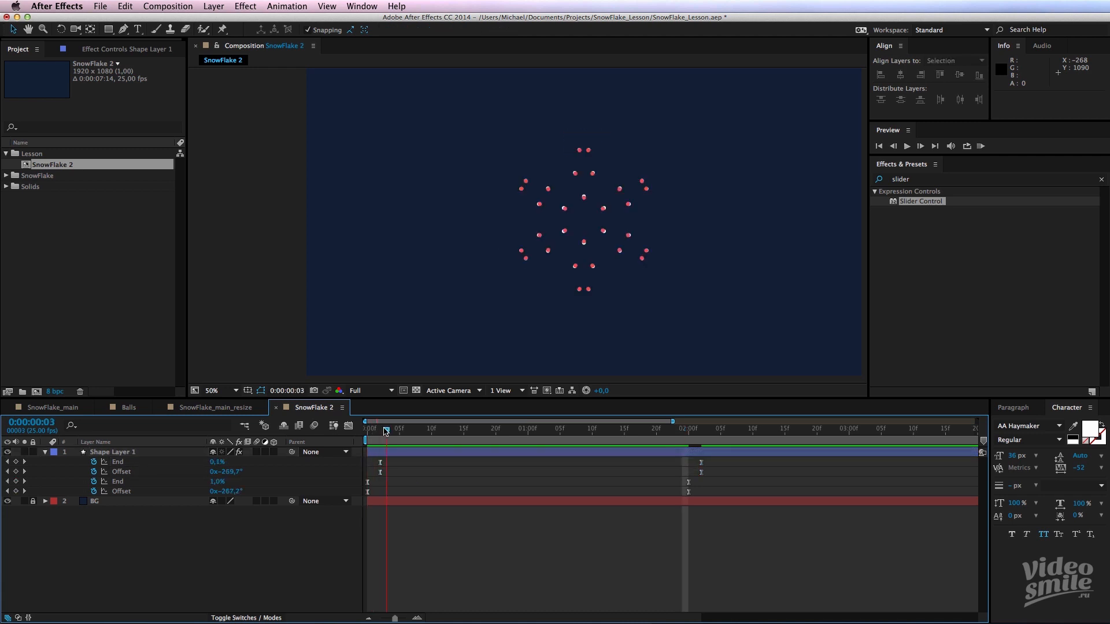
- Delay Group 1's End and Offset keyframes to 0:00:00:05 and 0:00:02:05, and replay from the start
left_click_drag(717, 461, 379, 474)
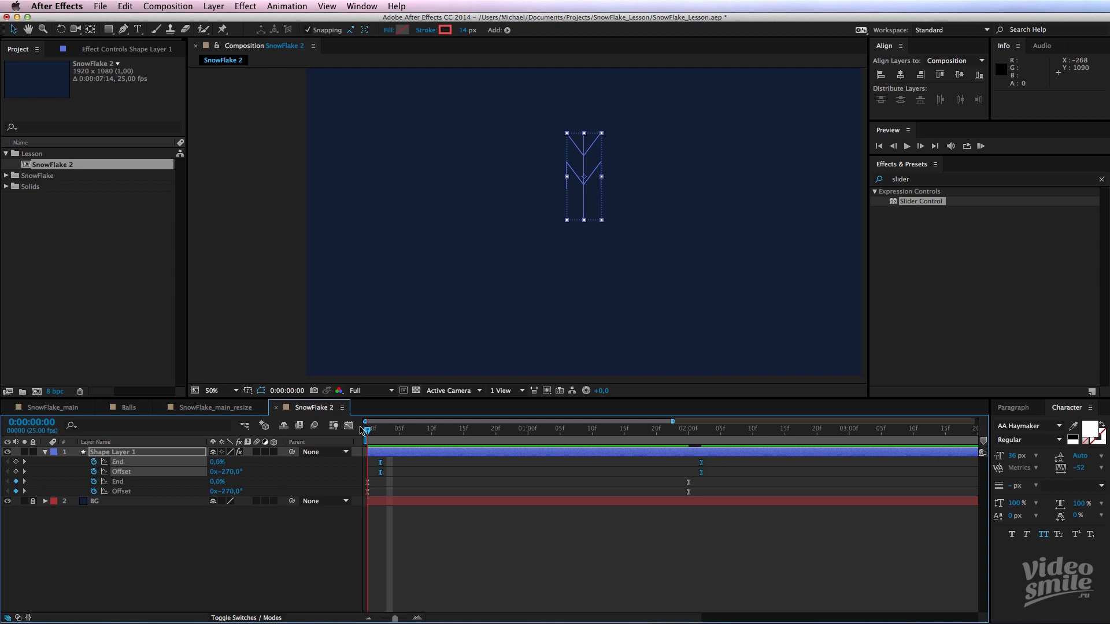
key("Page_Down")
key("Page_Down")
key("Page_Down")
key("Page_Down")
key("Page_Down")
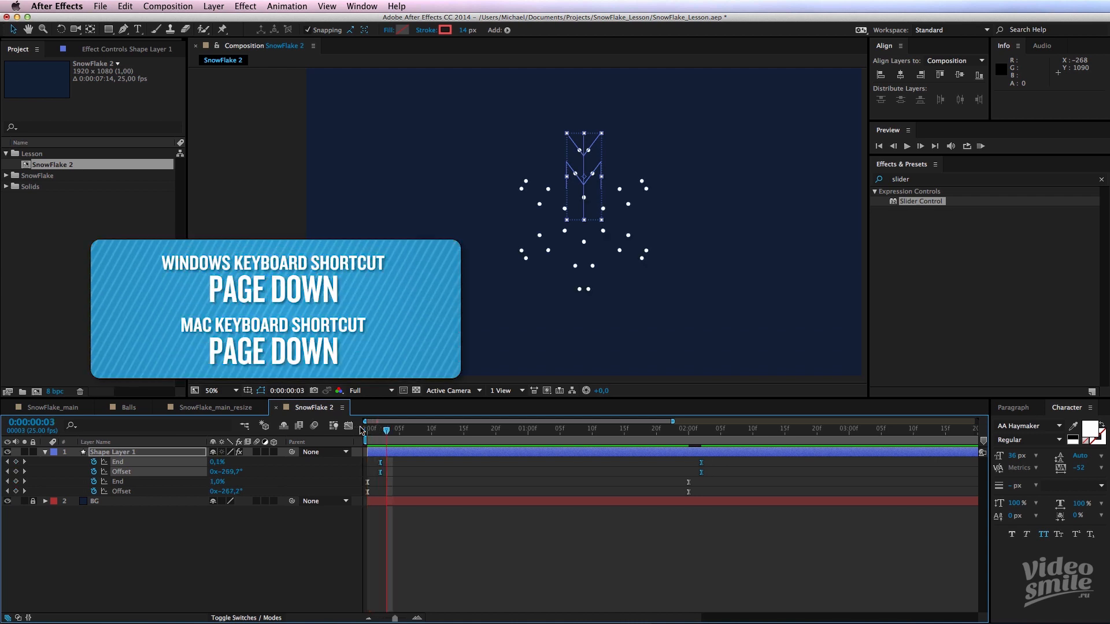
left_click_drag(382, 472, 401, 473)
key("Home")
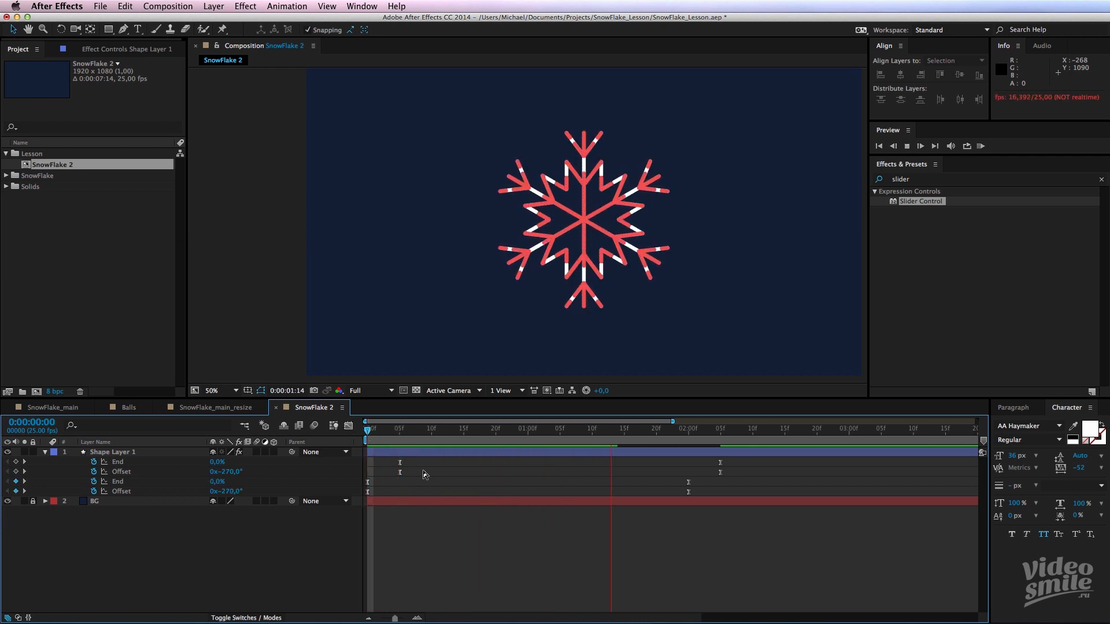
- Lengthen the incoming ease of all final End and Offset keyframes in the Graph Editor for a long slowdown
left_click_drag(736, 462, 662, 500)
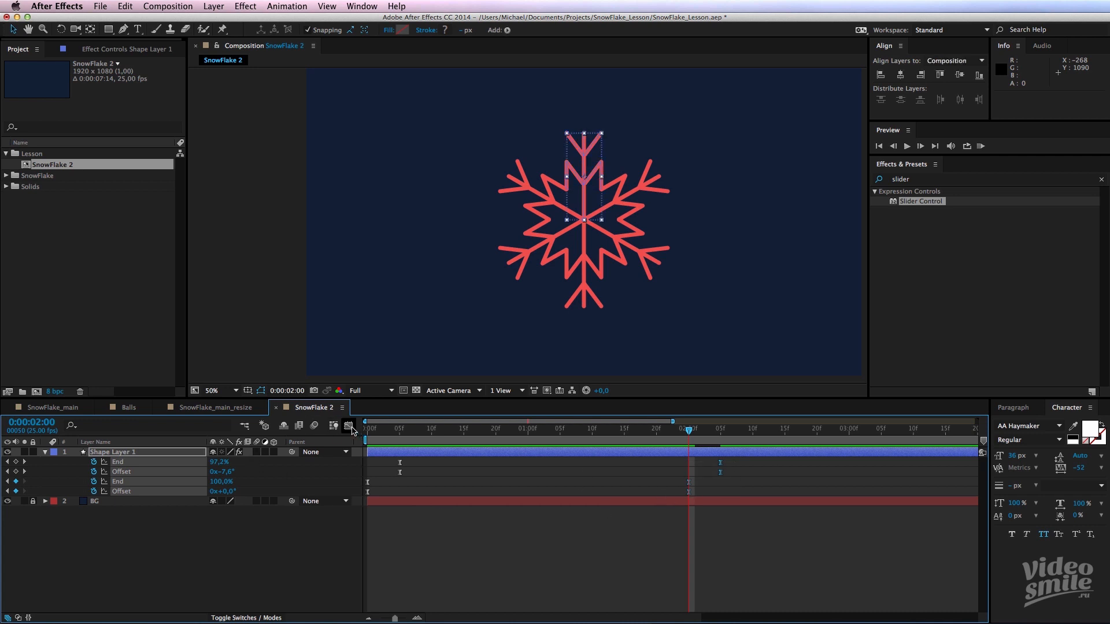
left_click(349, 426)
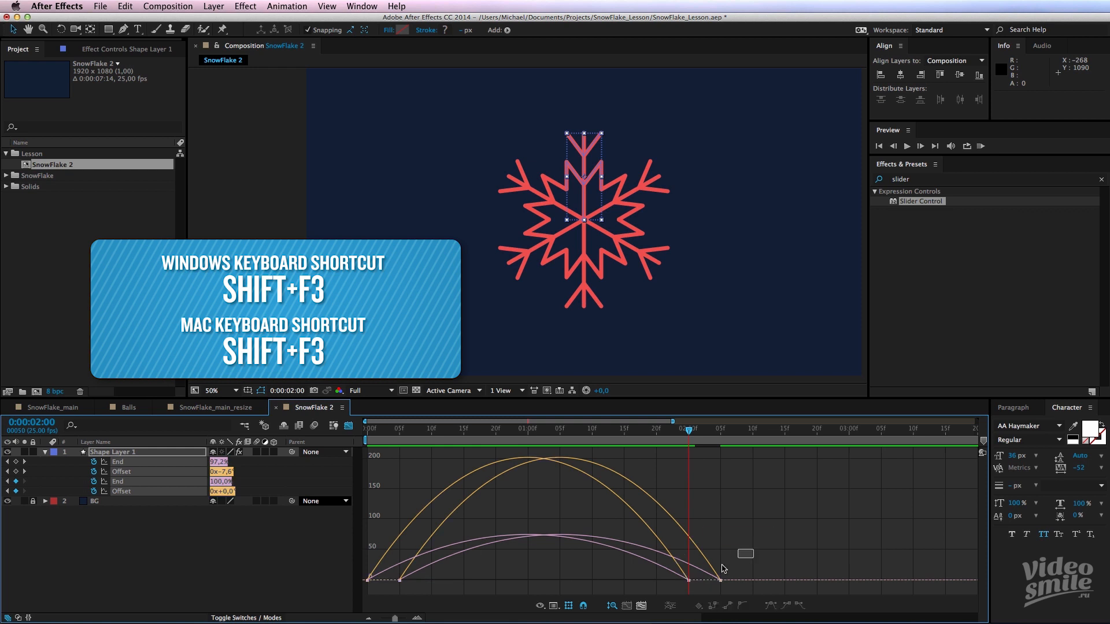
left_click_drag(633, 549, 752, 598)
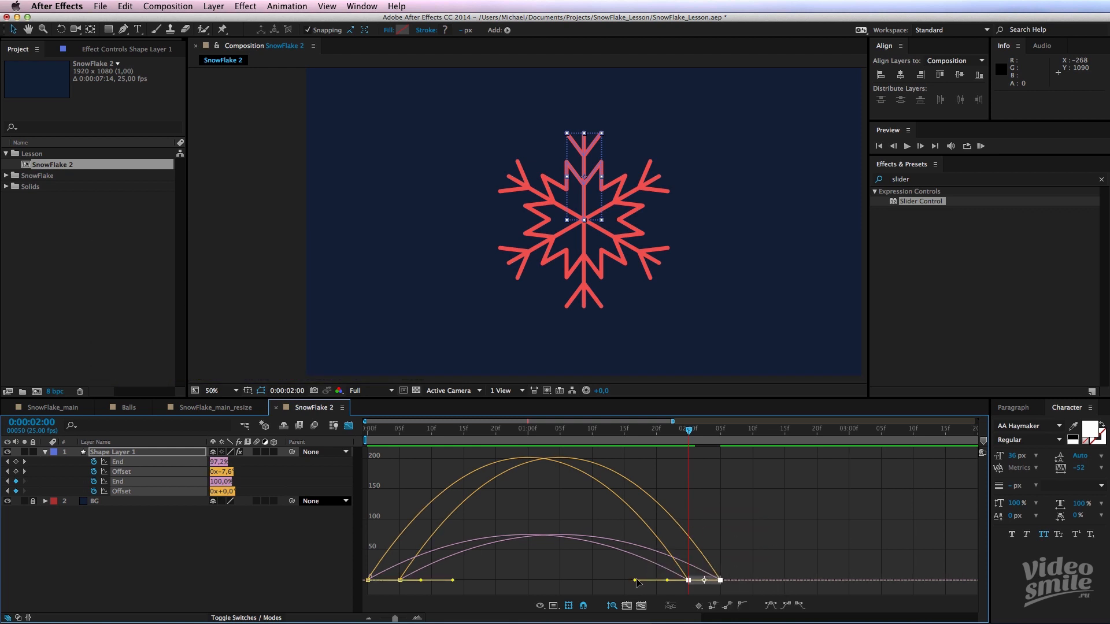
left_click_drag(635, 580, 566, 582)
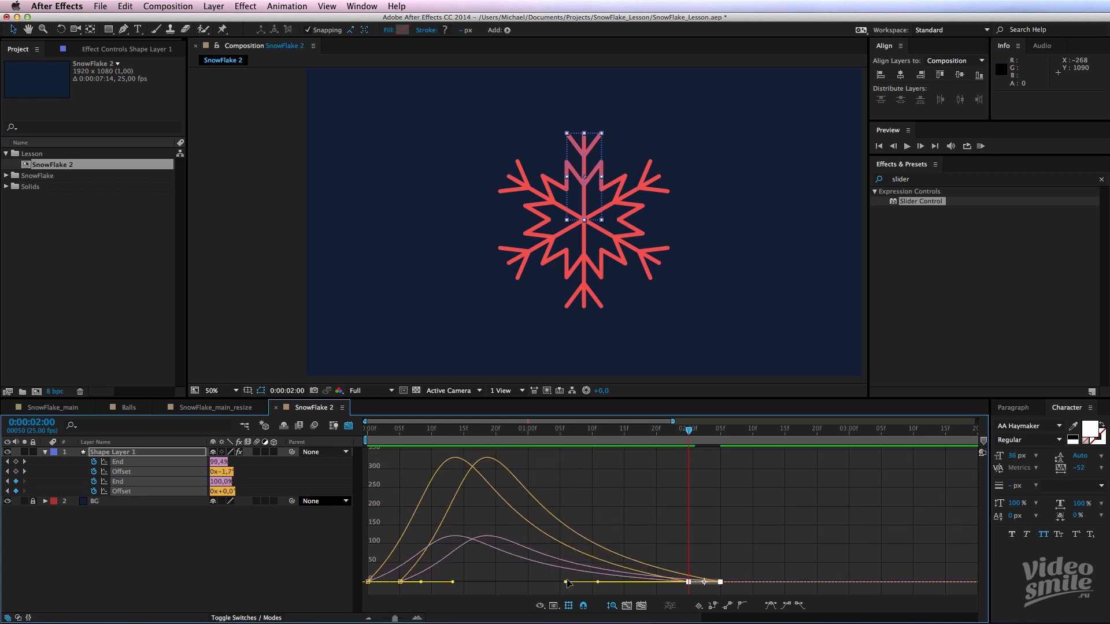
- Shorten the outgoing ease of all starting End and Offset keyframes to nothing so both strokes start at full speed
left_click_drag(480, 567, 304, 590)
left_click_drag(452, 581, 400, 582)
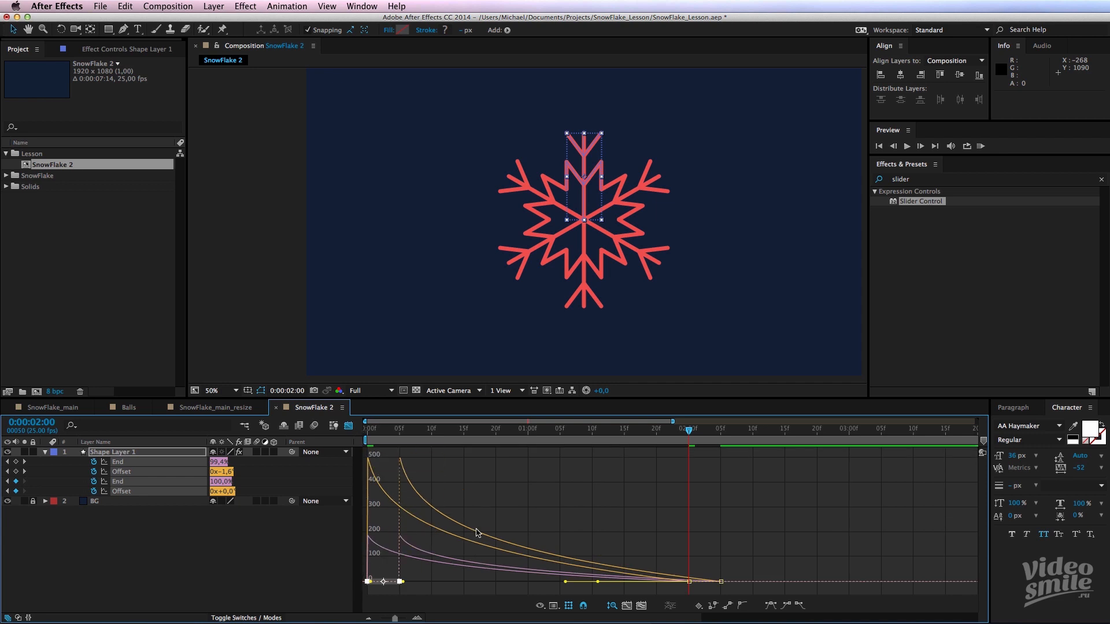
left_click(572, 495)
- Leave the Graph Editor and play the eased snowflake animation twice from 0:00:00:00
left_click_drag(551, 431, 312, 429)
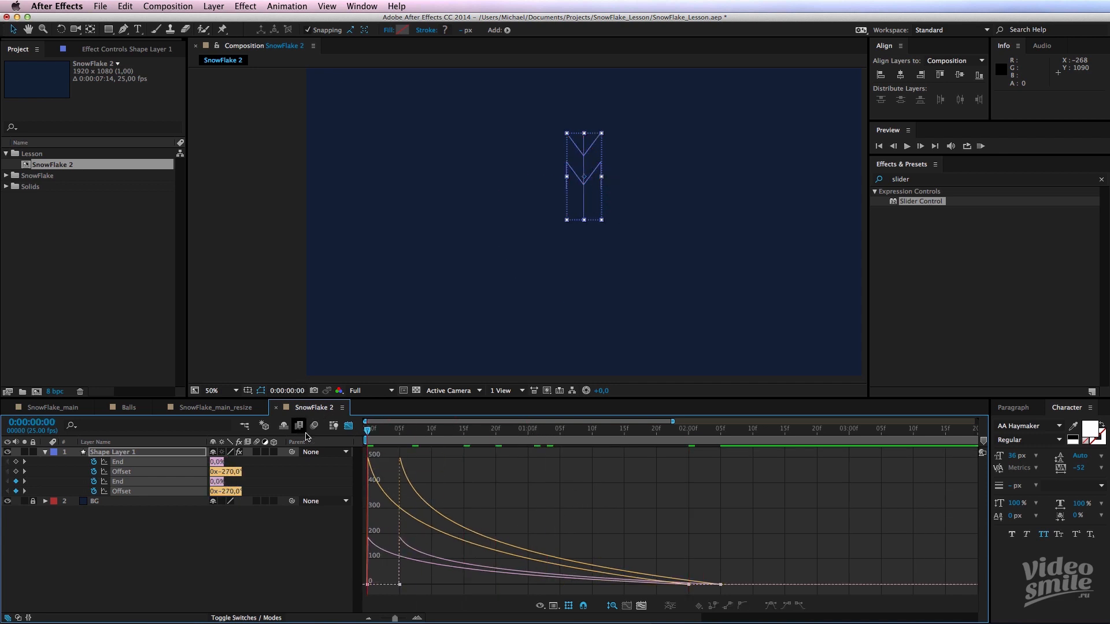
left_click(348, 426)
key("space")
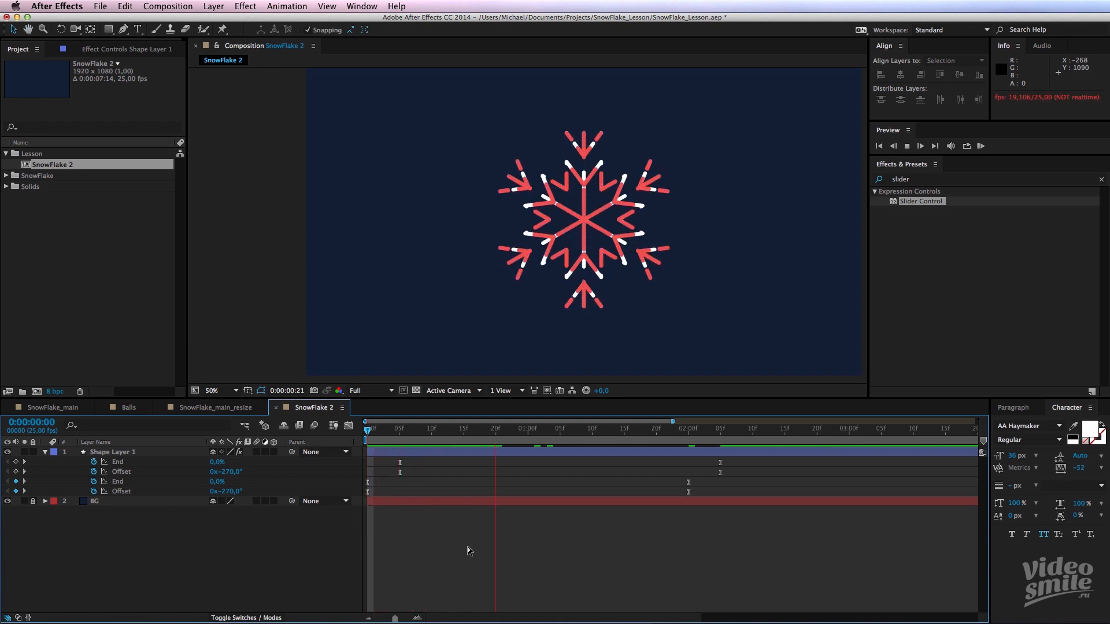
key("space")
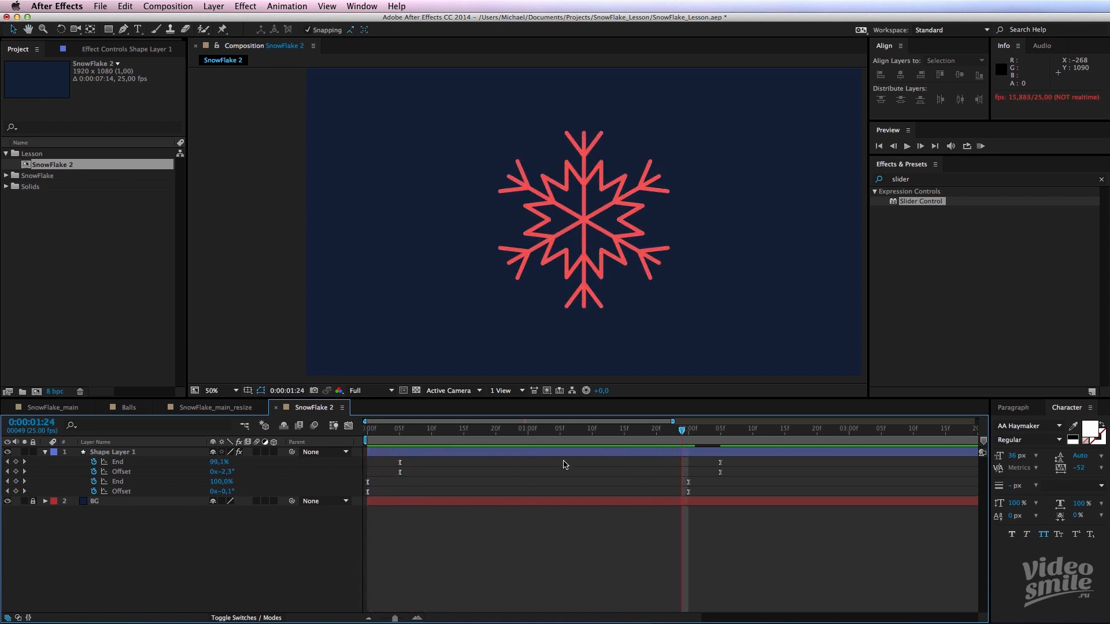
key("Home")
key("space")
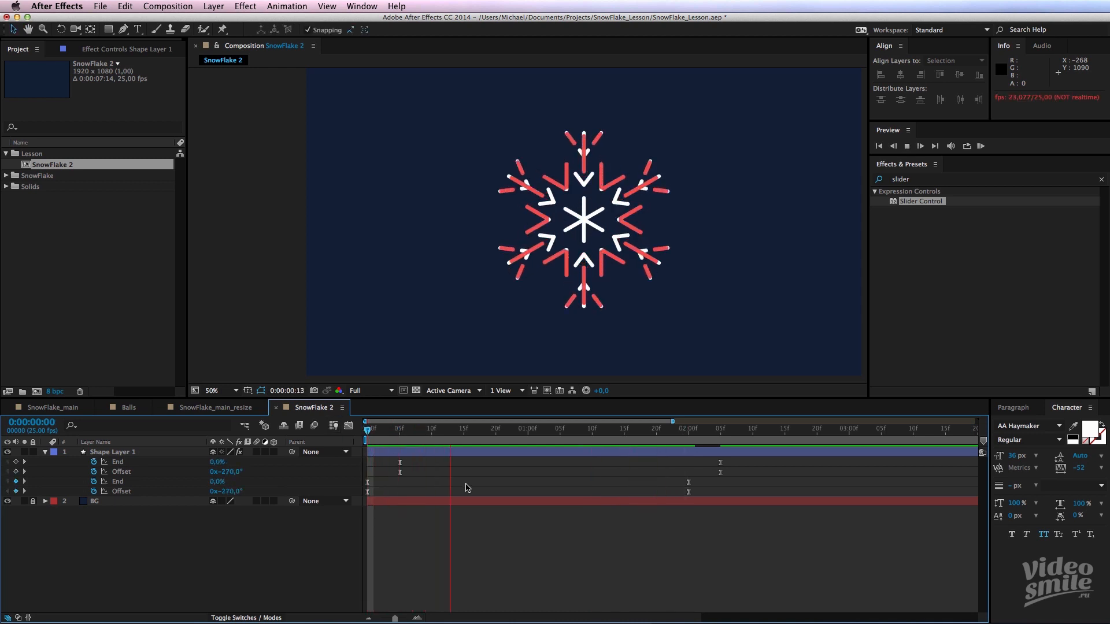
key("space")
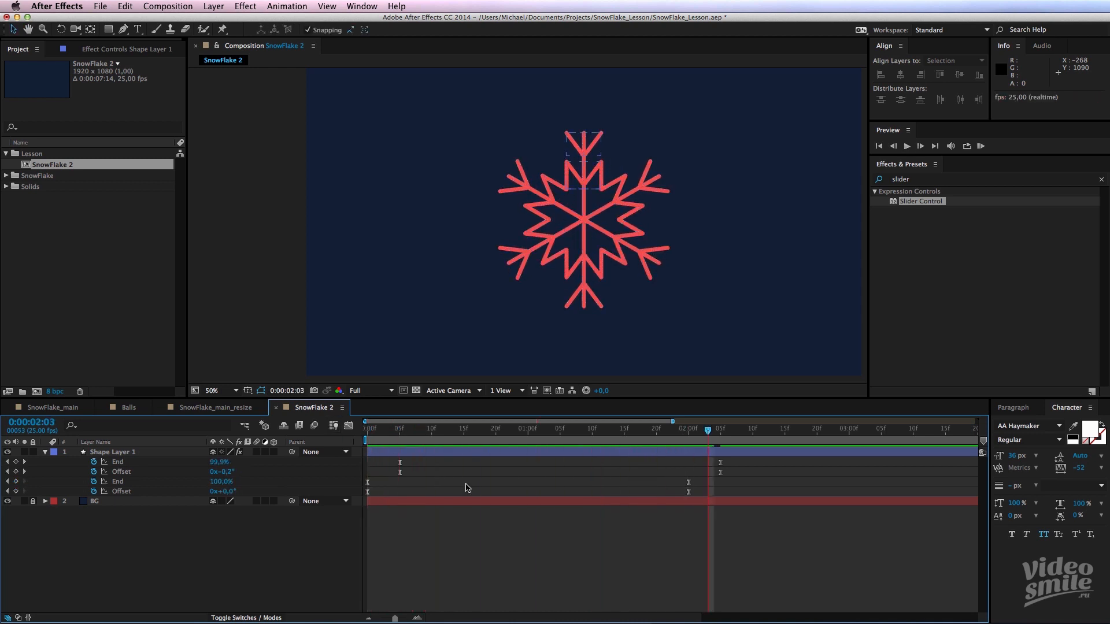
- Keyframe Scale and Opacity of Shape Layer 1 at 0:00:00:00 and show them together with its other animated properties
left_click_drag(406, 438, 368, 437)
left_click(381, 451)
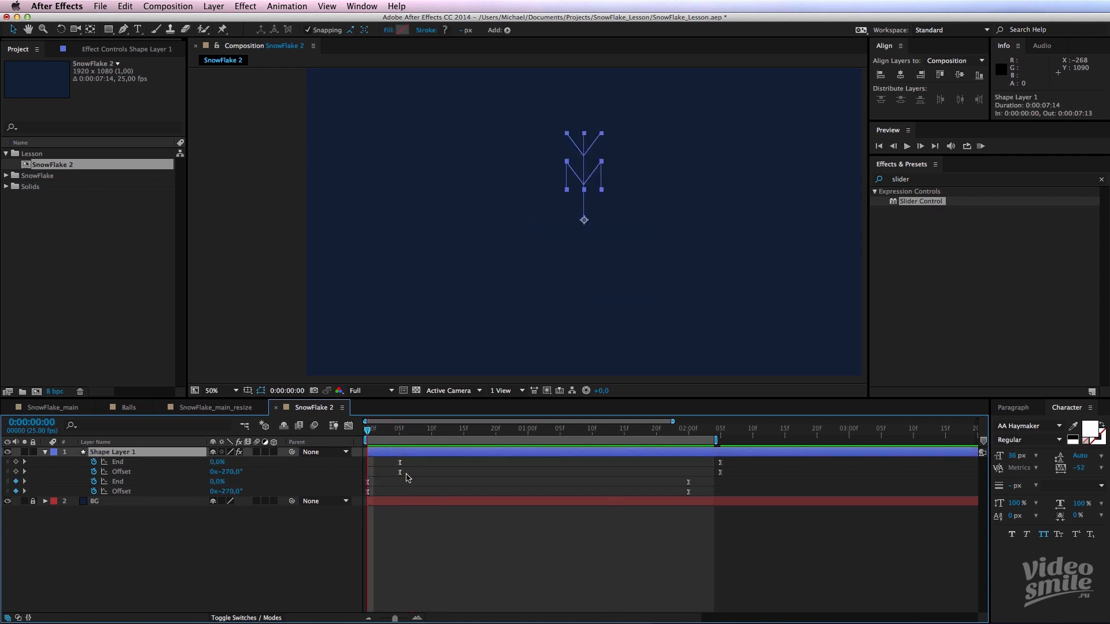
key("s")
key("shift+t")
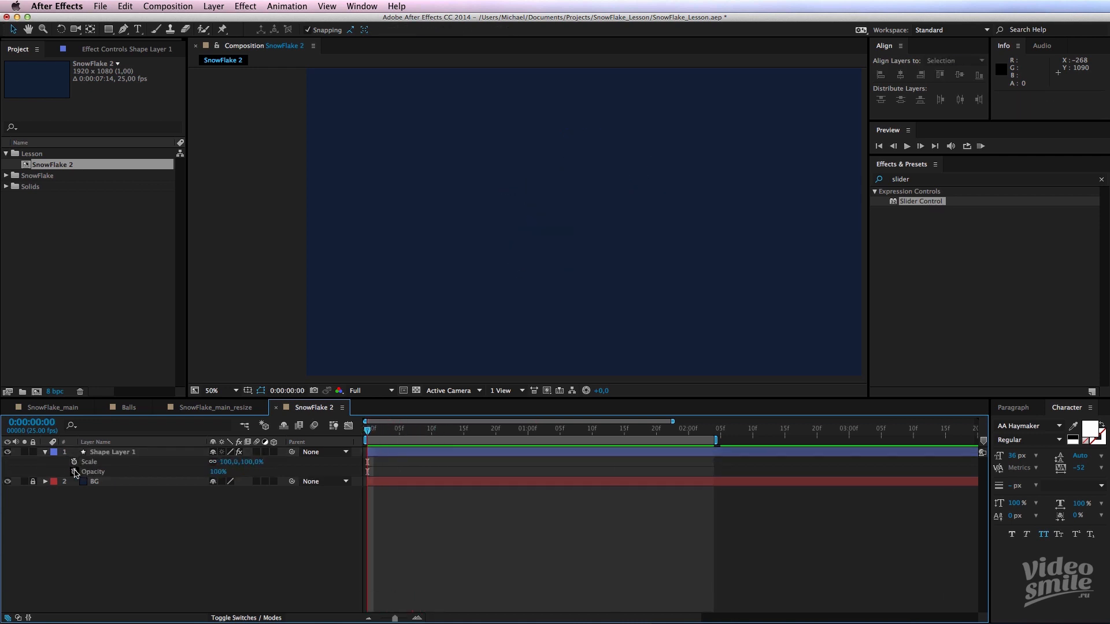
key("shift+u")
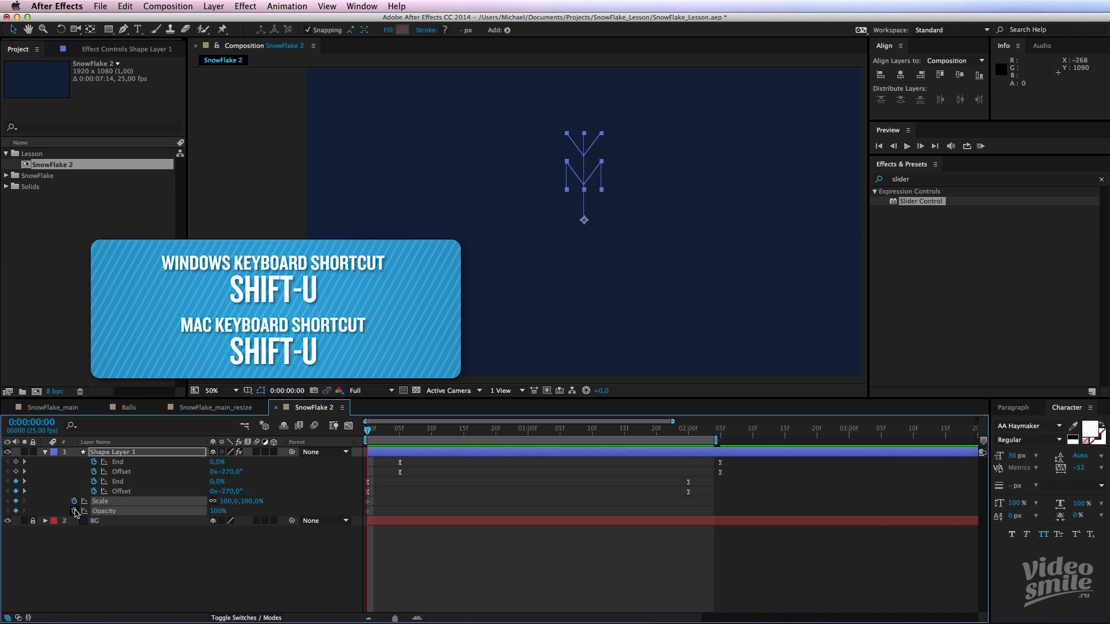
left_click(178, 575)
- Animate Shape Layer 1's Scale from 25% at 0:00:00:00 to 100% at 0:00:02:00 and preview the growth
left_click_drag(391, 433, 398, 433)
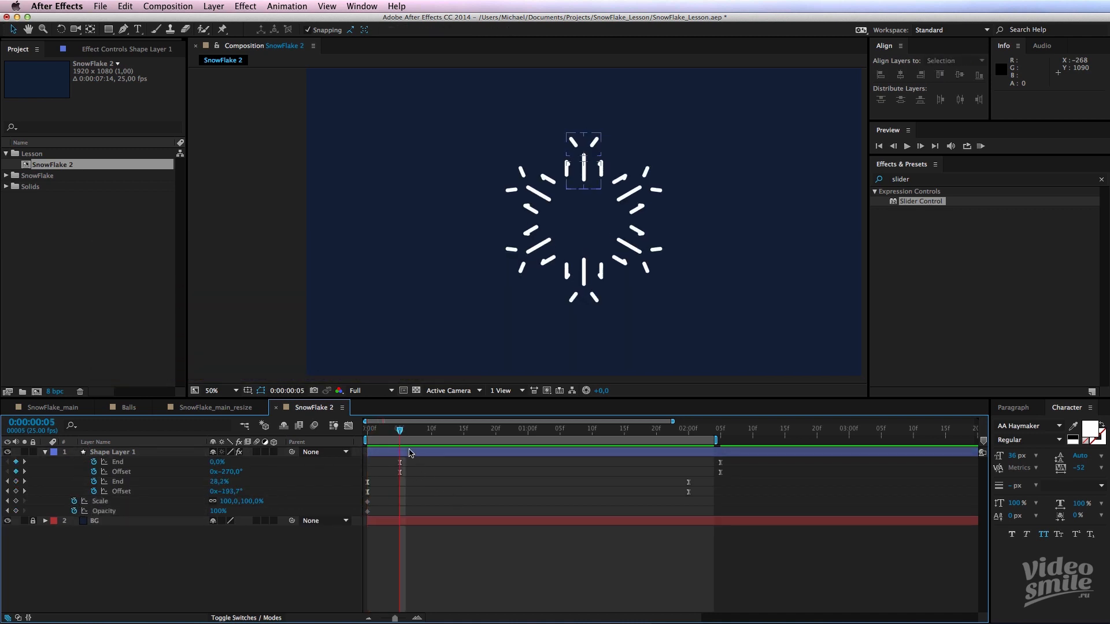
mouse_move(376, 429)
left_mouse_down()
mouse_move(674, 446)
mouse_move(638, 454)
left_mouse_up()
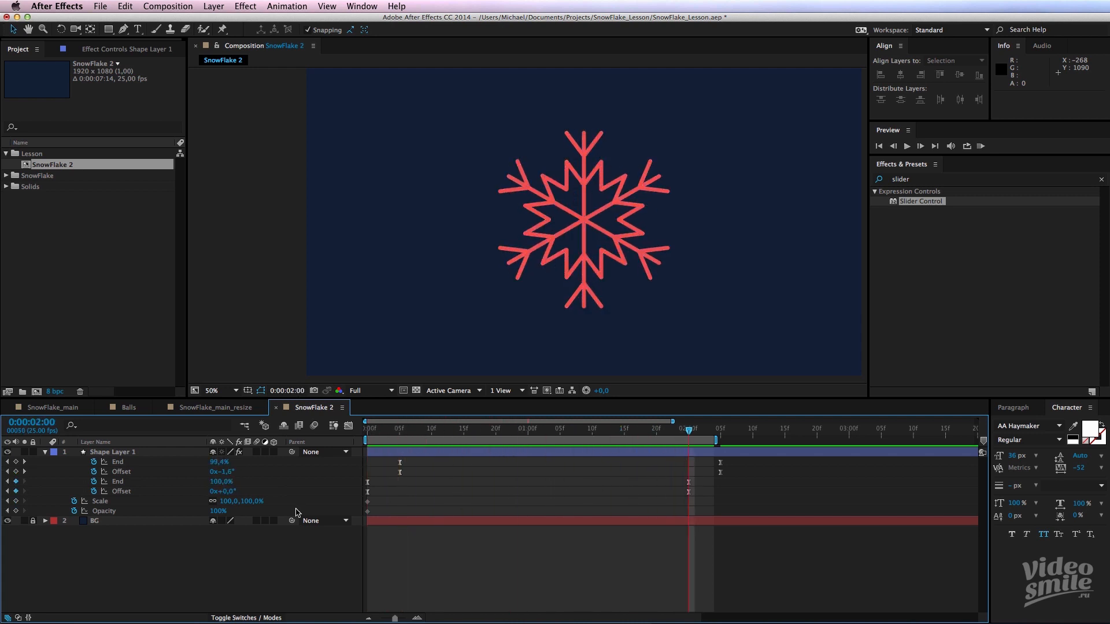
left_click(16, 501)
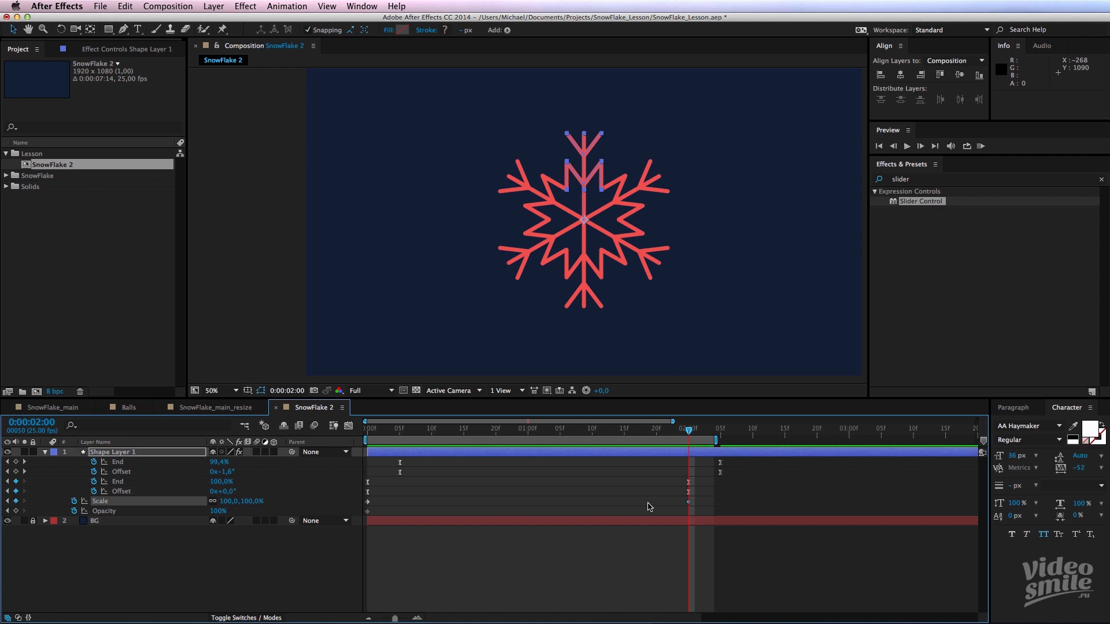
key("Home")
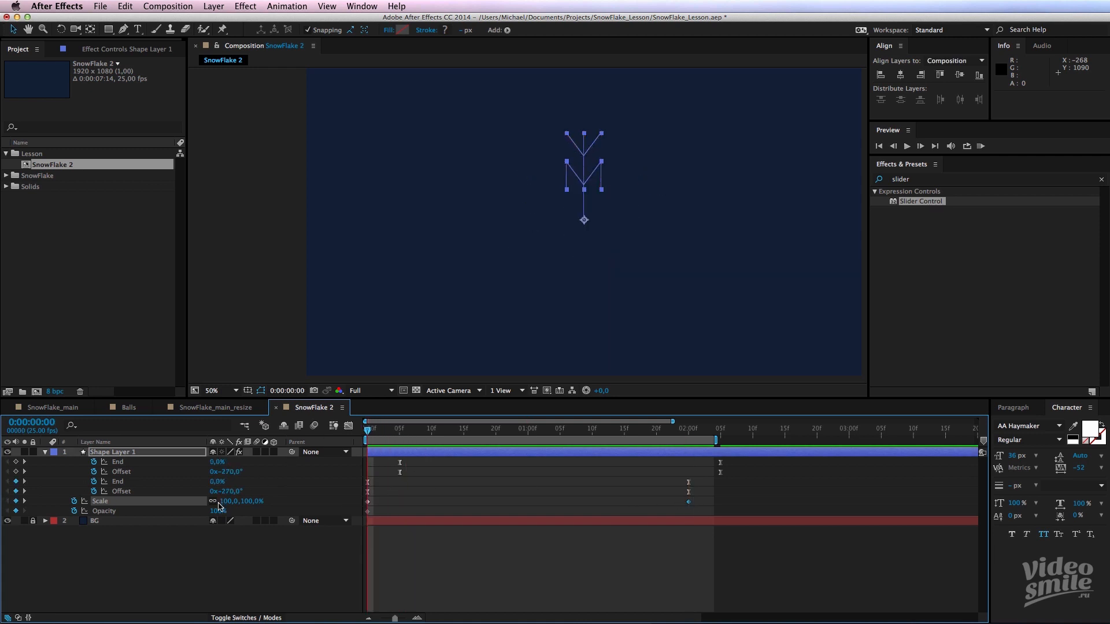
key("Return")
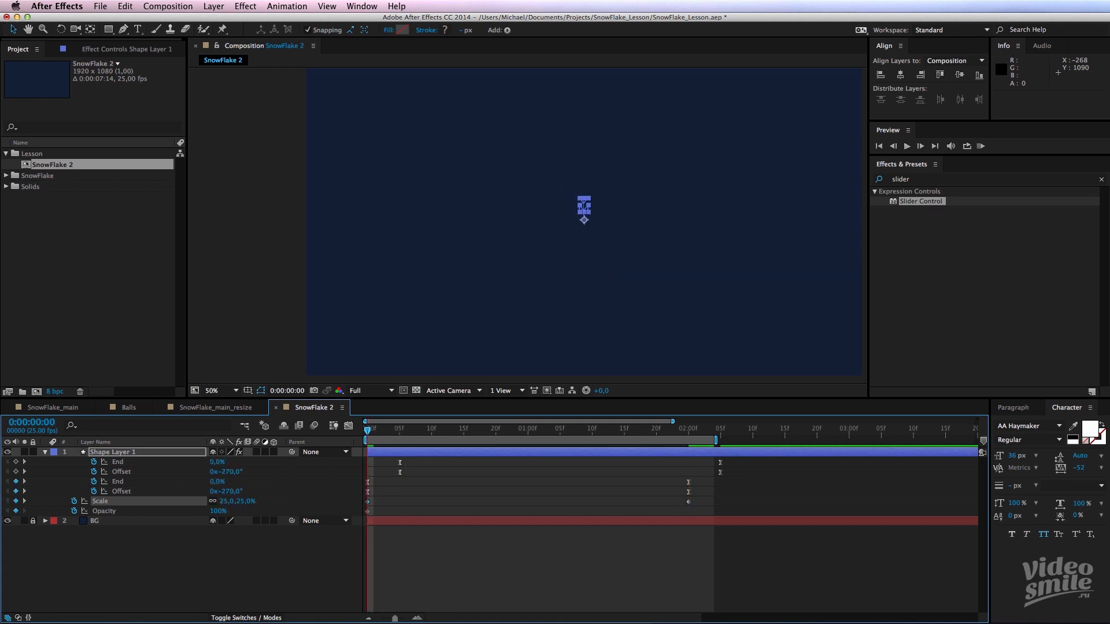
left_click(422, 478)
key("space")
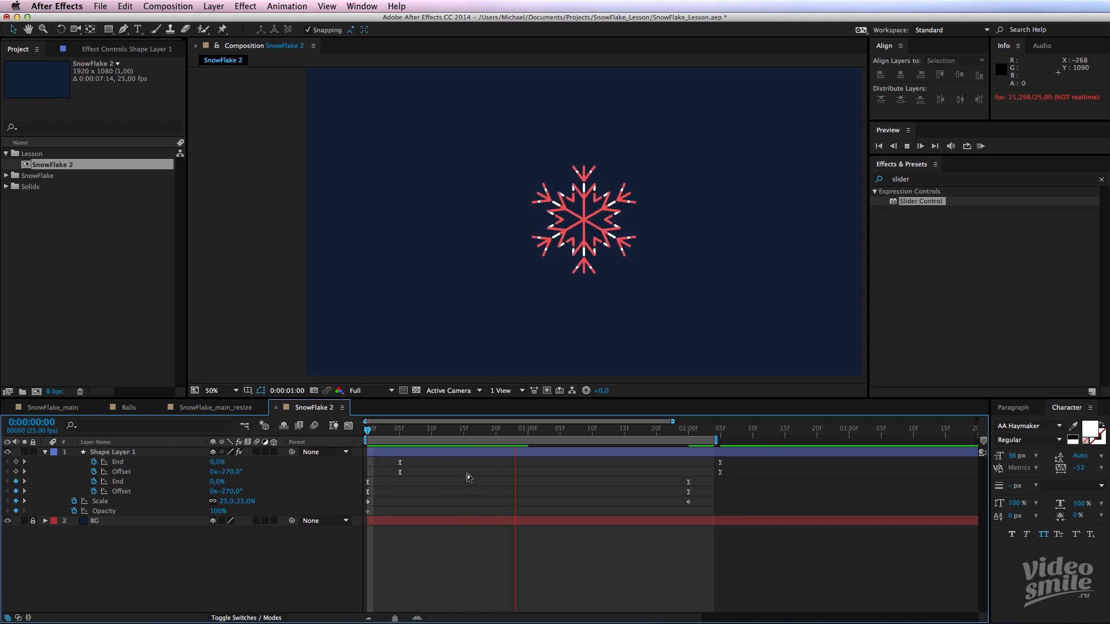
key("space")
- Apply Easy Ease to both Scale keyframes of Shape Layer 1
left_click_drag(700, 503, 334, 504)
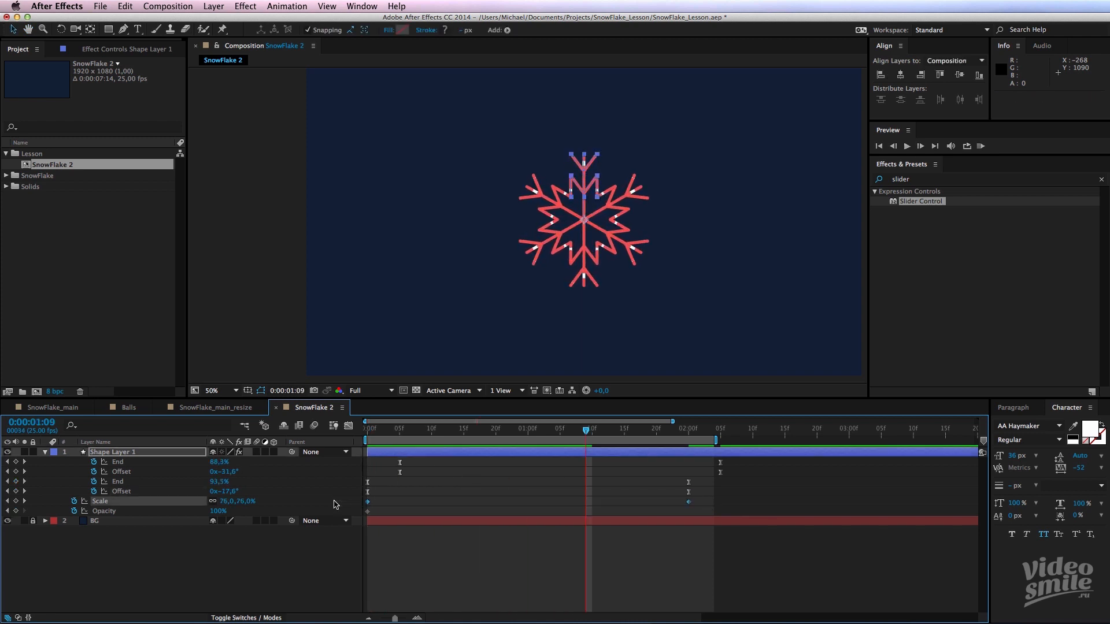
key("F9")
left_click(416, 497)
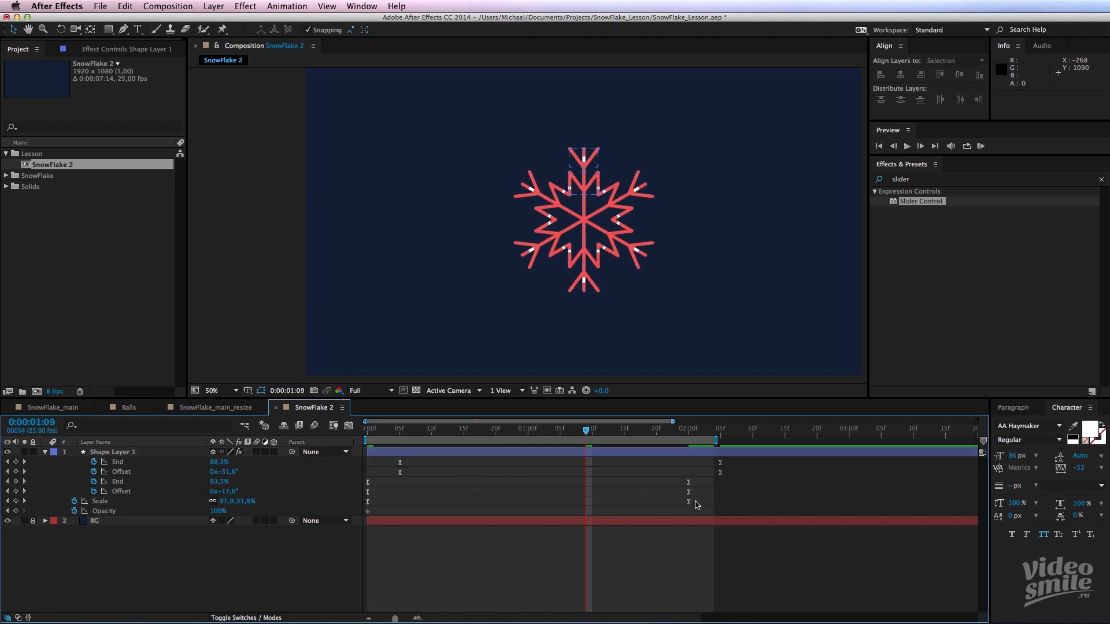
- Set the incoming velocity influence of the final Scale keyframe at 0:00:02:00 to 75%
left_click_drag(696, 499, 676, 505)
left_click(344, 429)
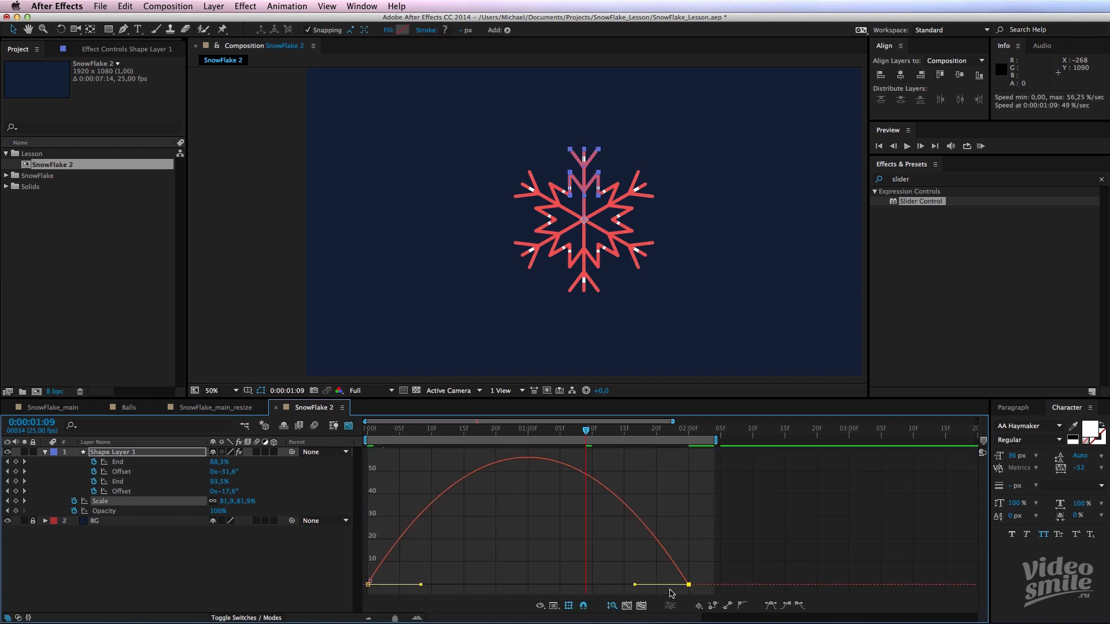
right_click(689, 586)
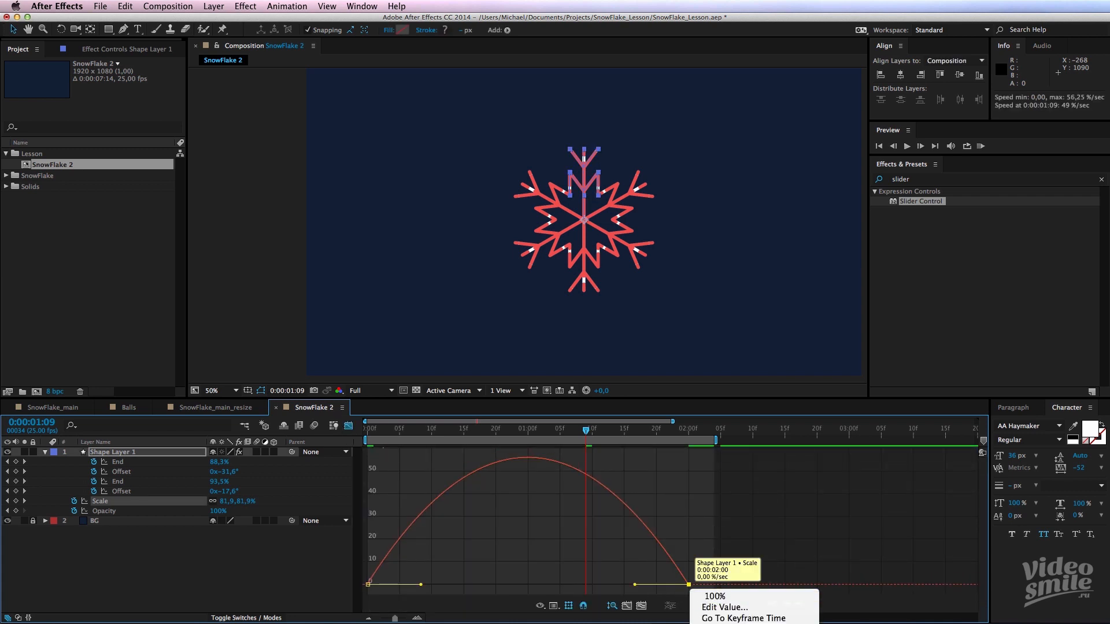
left_click(726, 623)
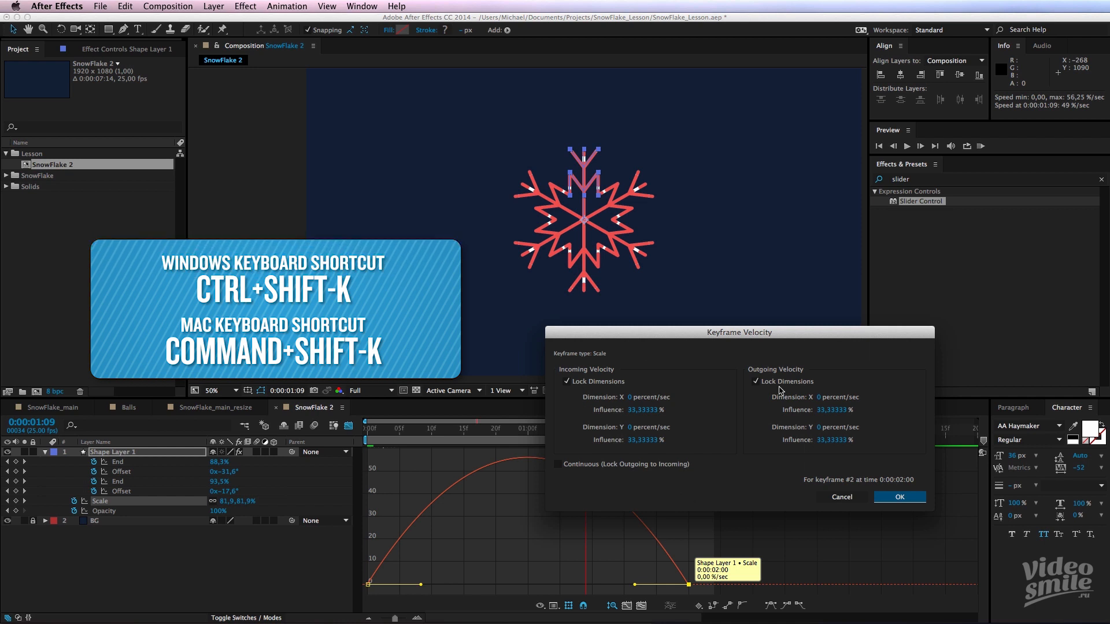
left_click(642, 410)
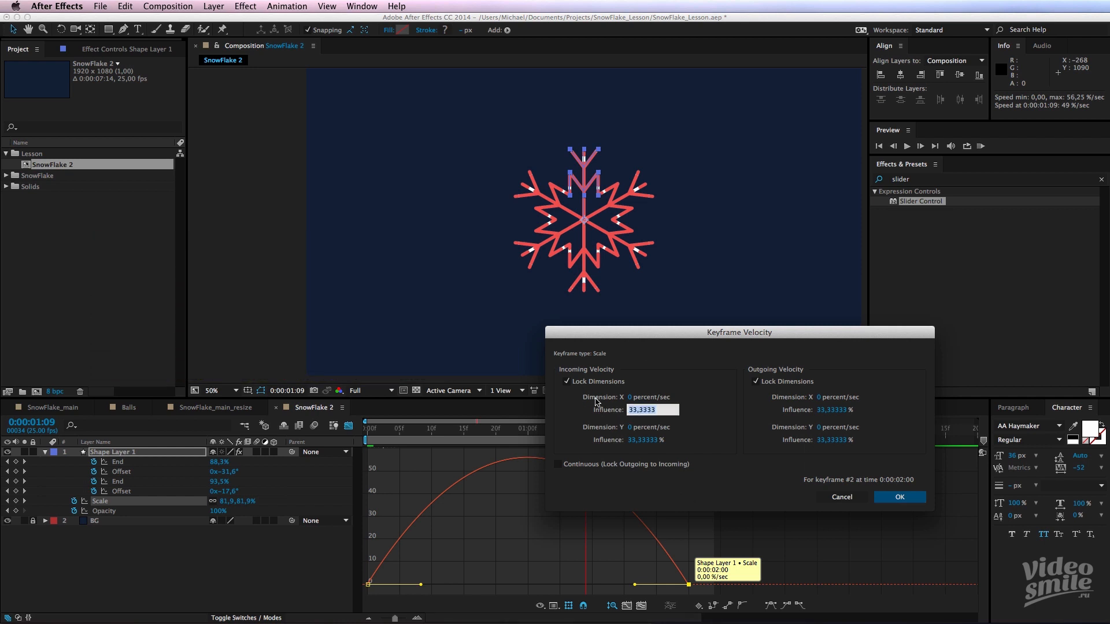
type("75")
left_click(899, 497)
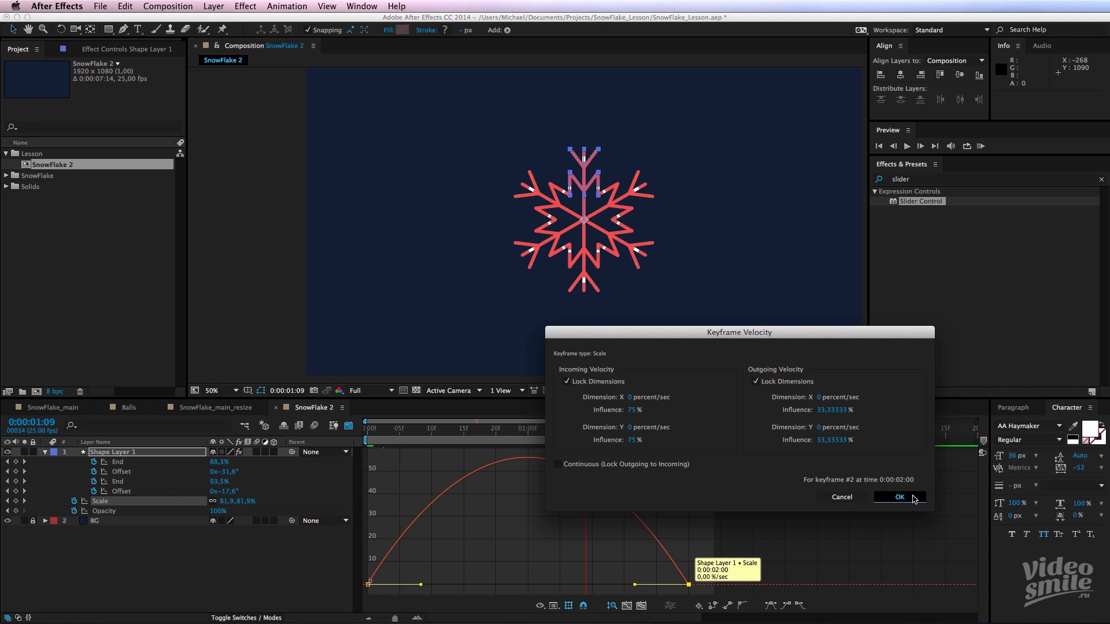
- Shorten the starting Scale keyframe's outgoing ease to nothing and replay from 0:00:00:00 outside the Graph Editor
left_click_drag(343, 578, 347, 584)
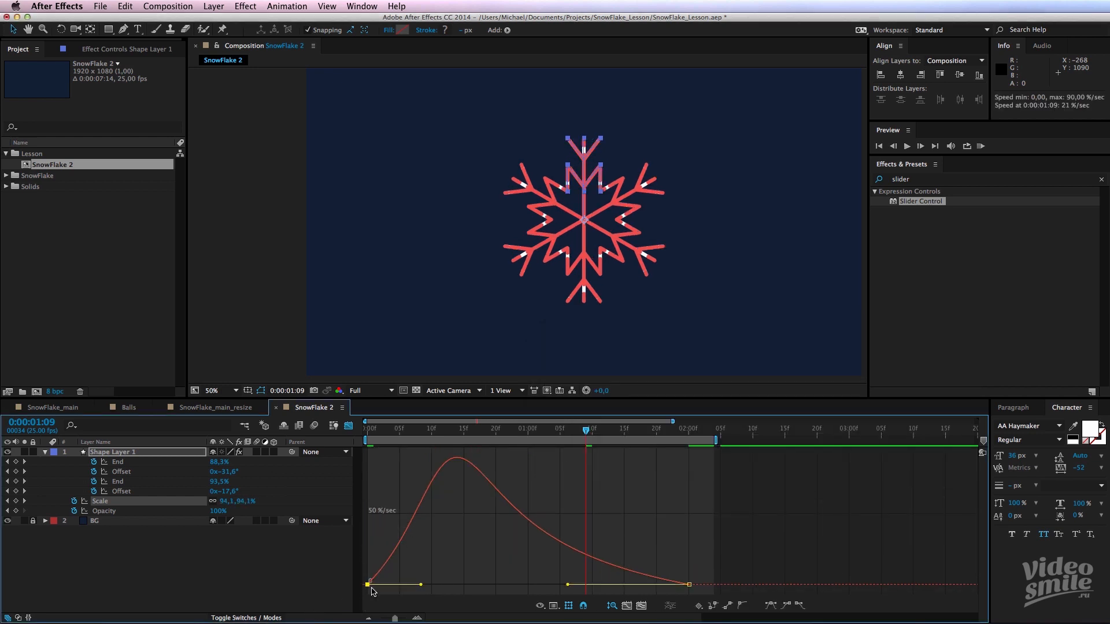
left_click_drag(422, 585, 369, 586)
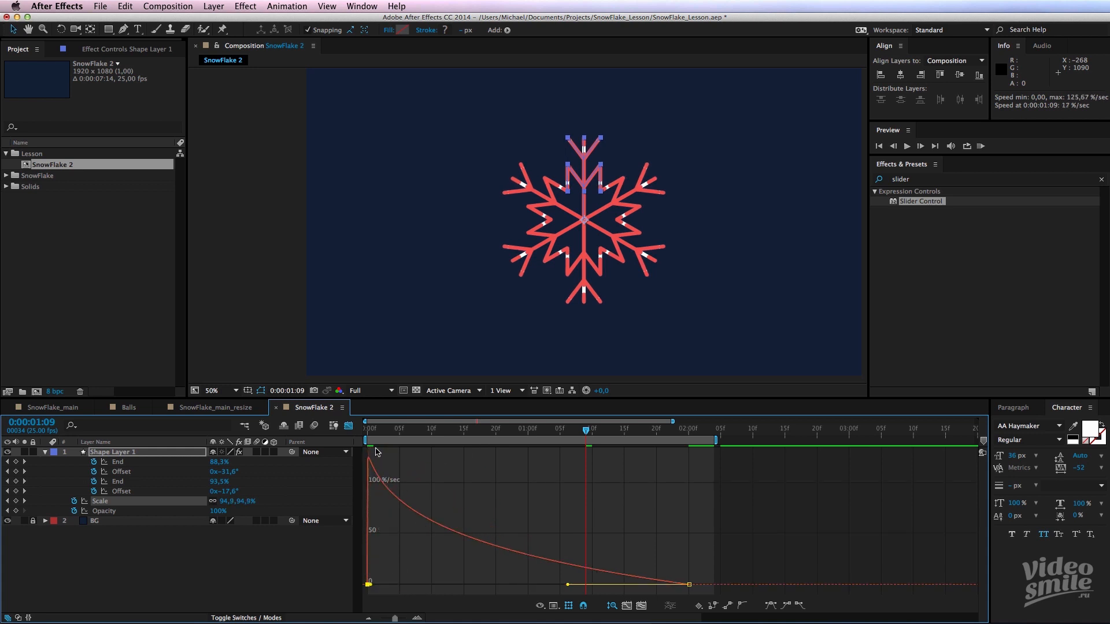
key("Home")
left_click(436, 471)
key("space")
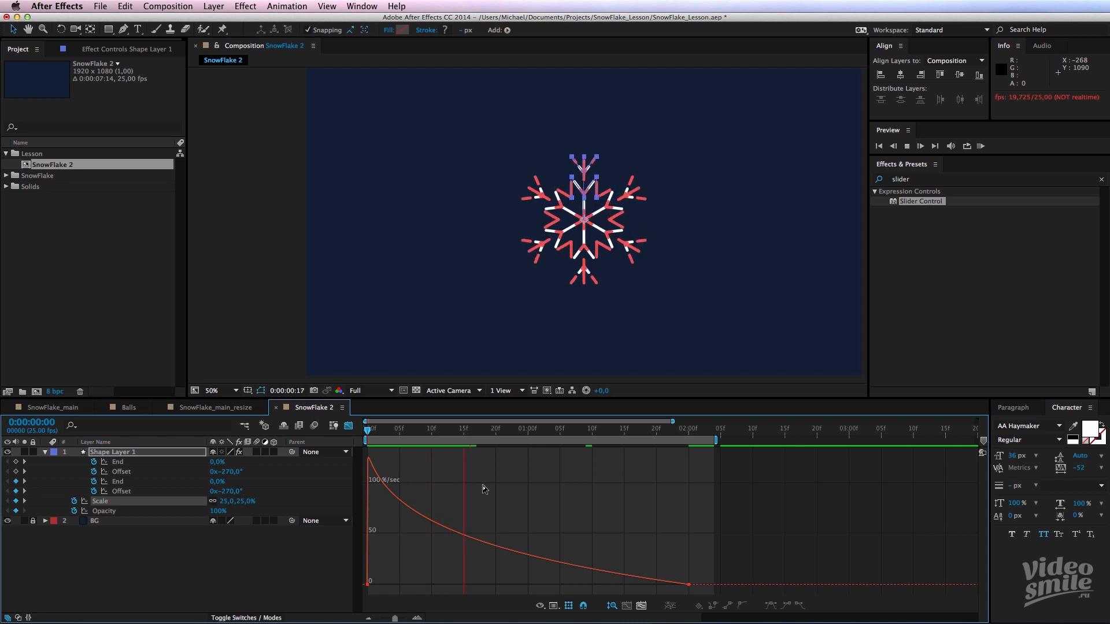
left_click(349, 426)
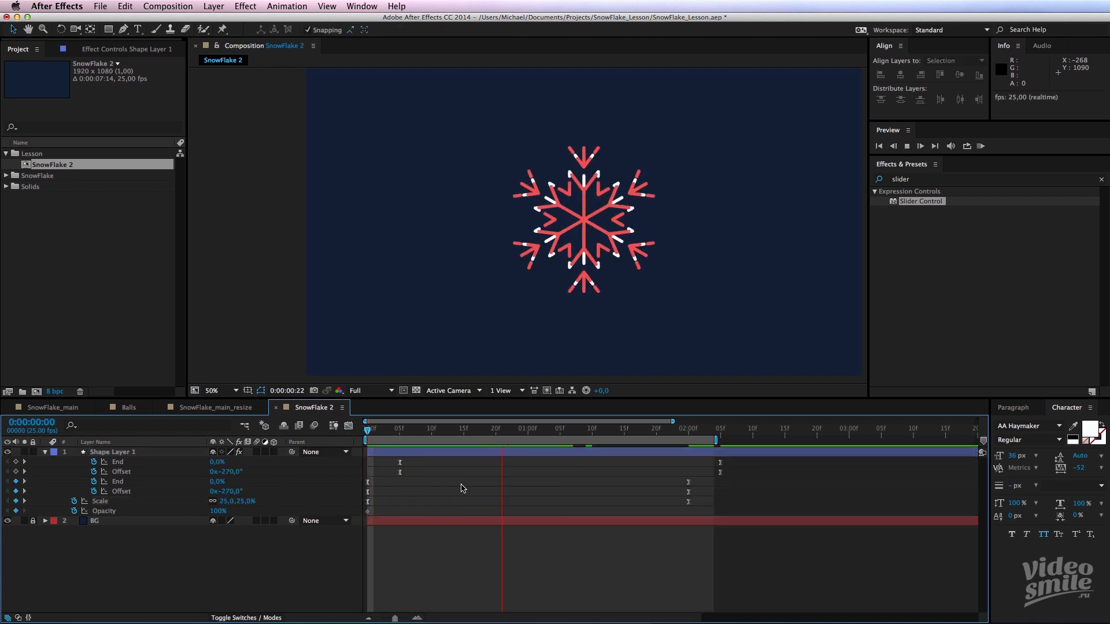
- Animate Shape Layer 1's Opacity from 0% at 0:00:00:00 to 100% at 0:00:00:10 with Easy Ease on both keyframes
left_click(430, 445)
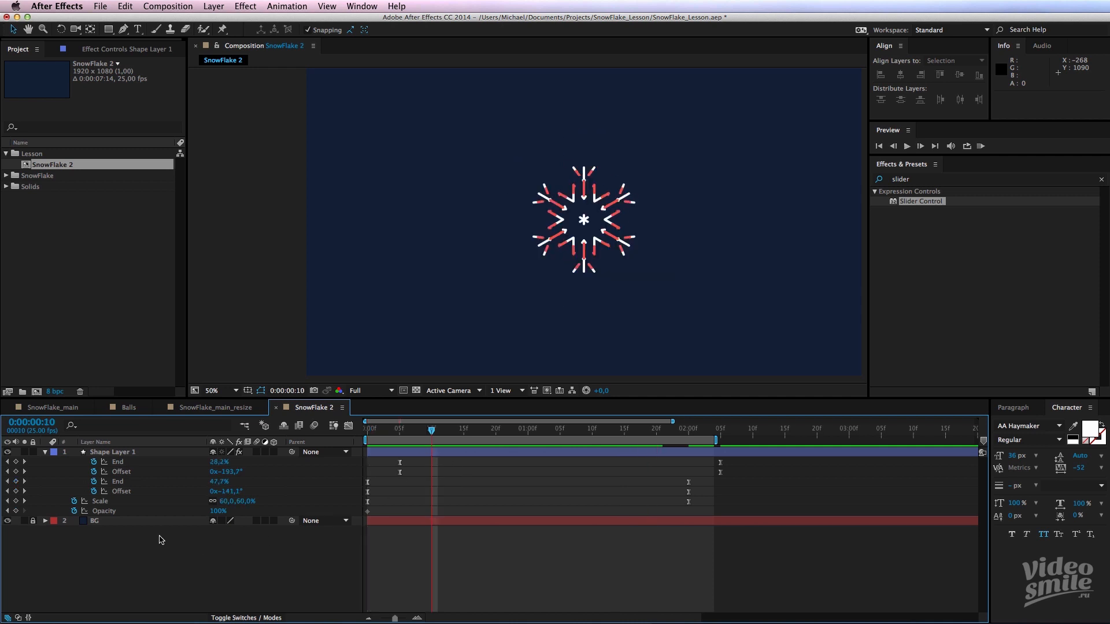
left_click(15, 511)
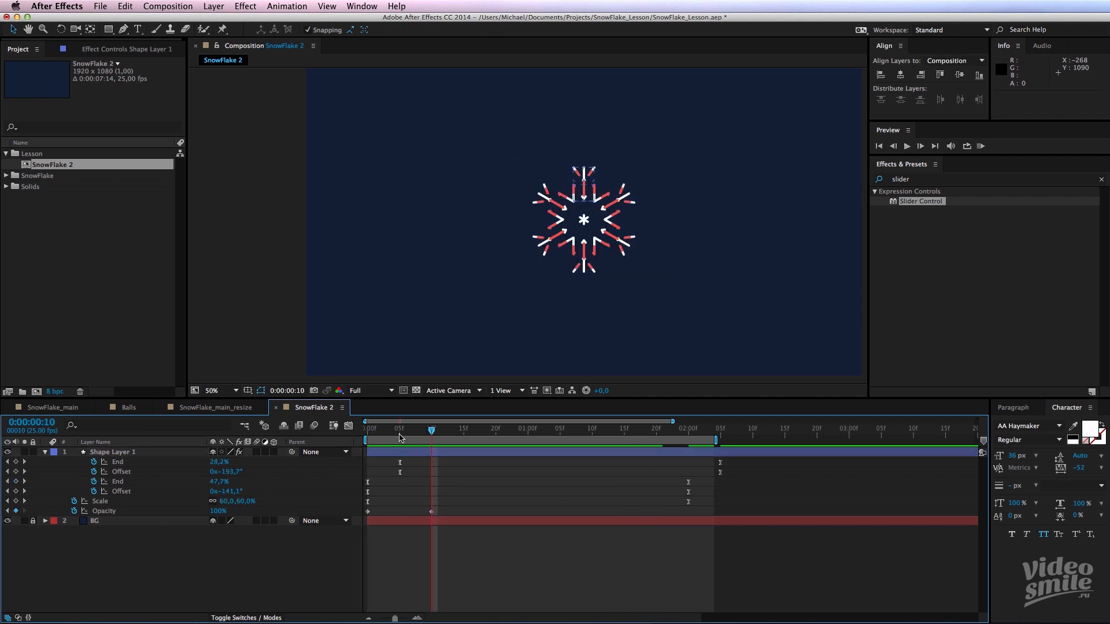
key("Home")
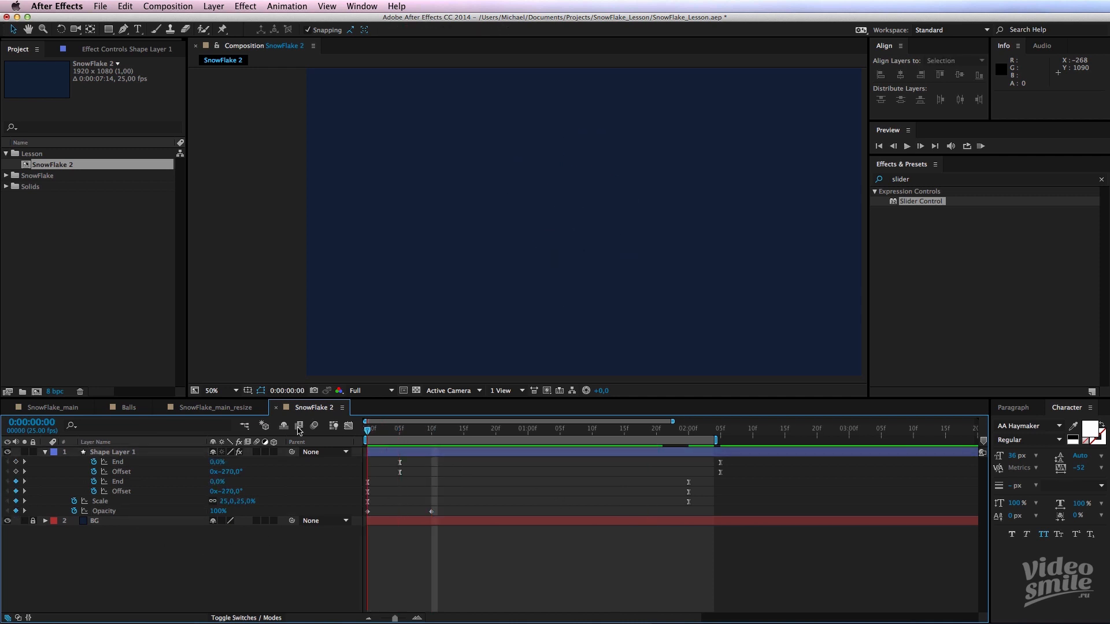
left_click(113, 509)
left_click_drag(458, 513, 352, 522)
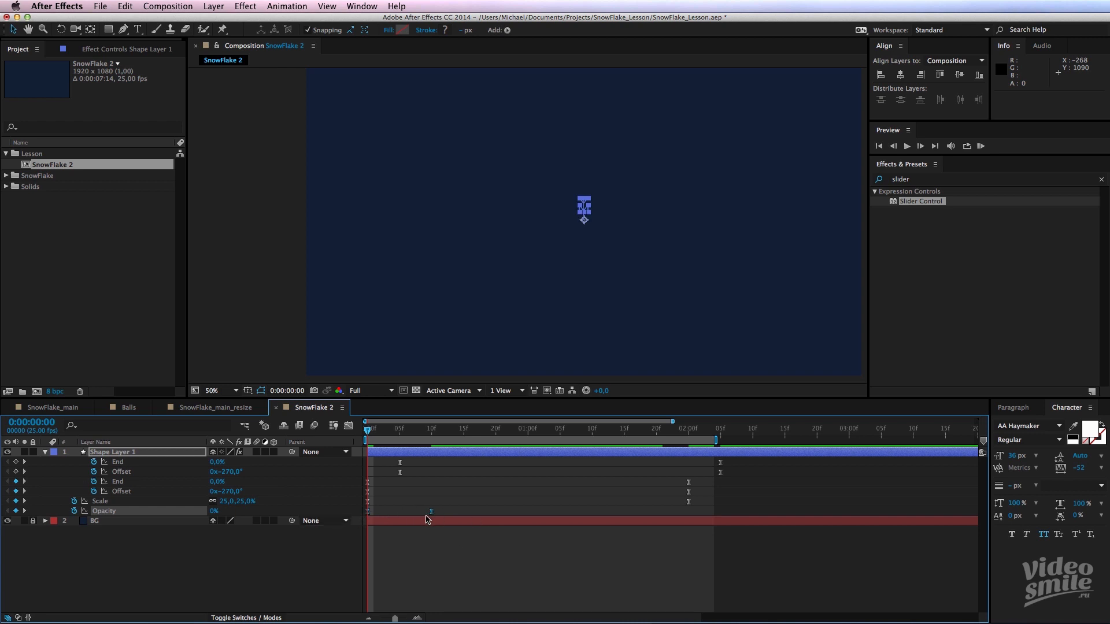
- Play the snowflake's fade-in and step back through frames of the finished SnowFlake_main composition to examine its central ring
left_click(434, 498)
key("space")
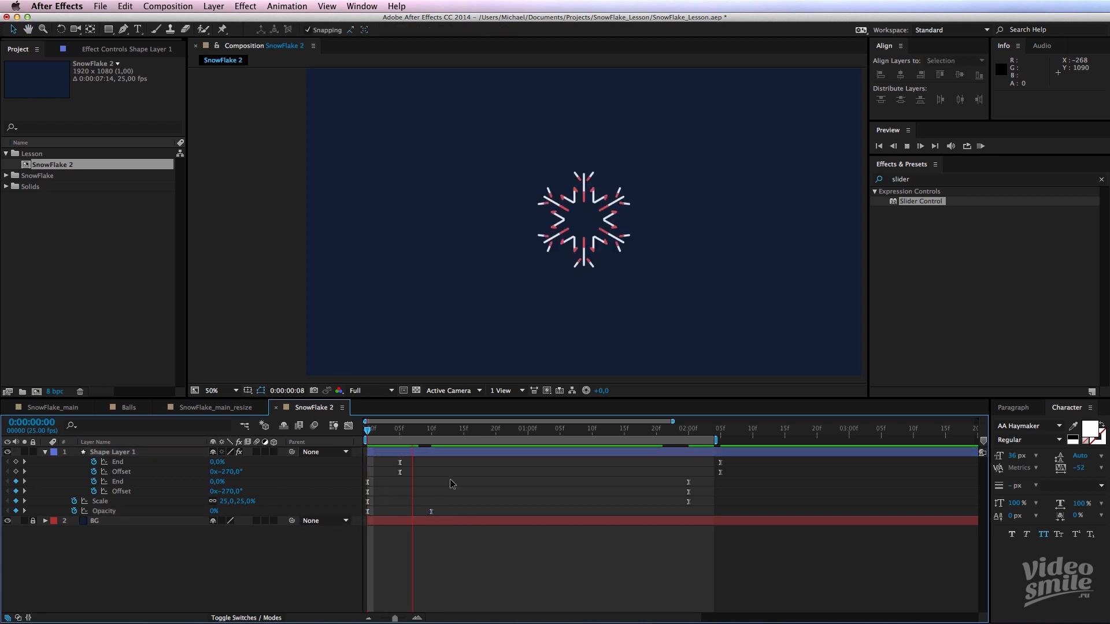
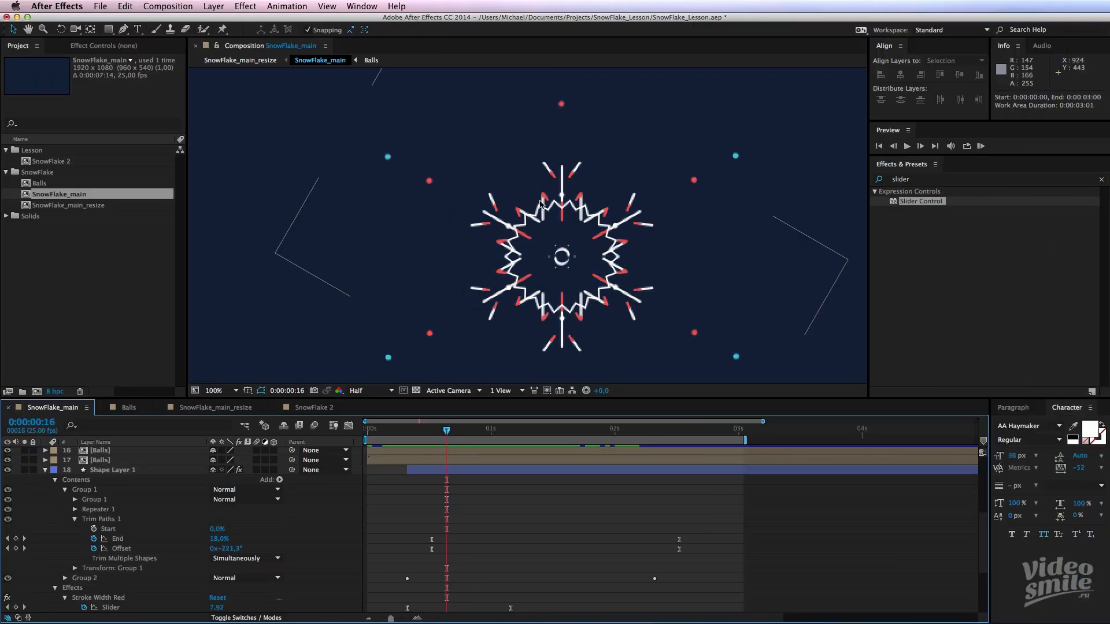
key("Page_Up")
key("Page_Up")
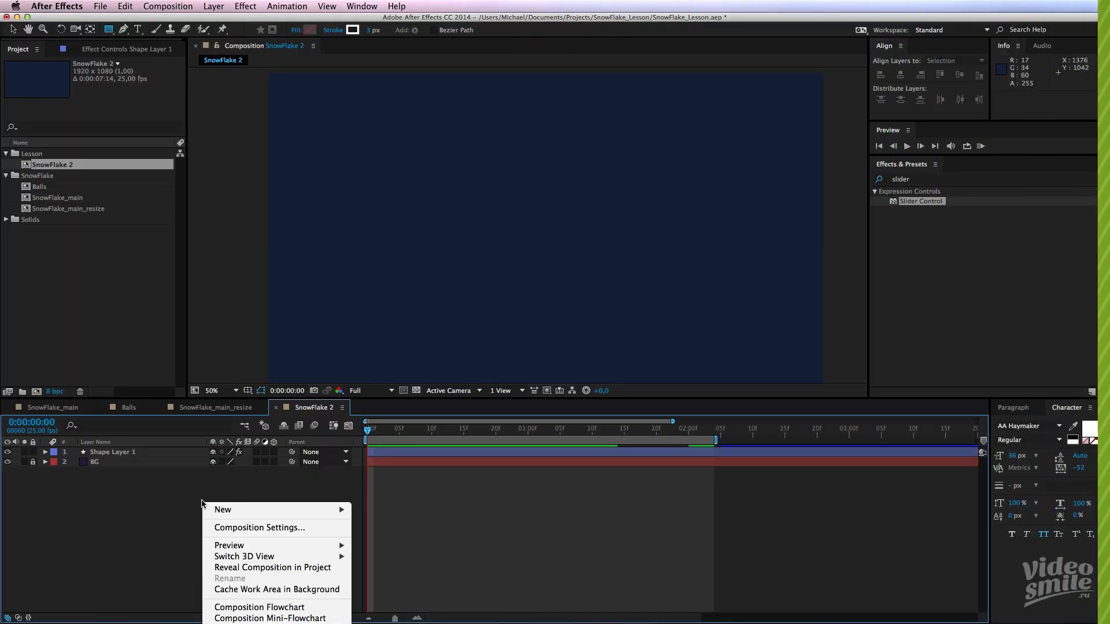
- Create a new shape layer in SnowFlake 2 and add an ellipse path to its contents
mouse_move(292, 510)
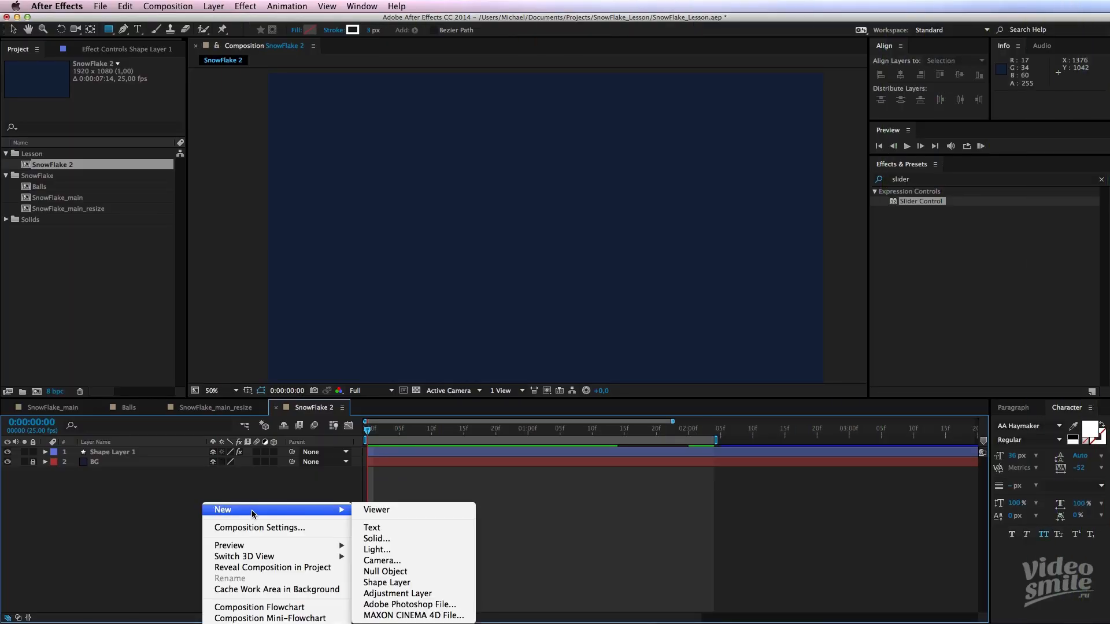
left_click(426, 583)
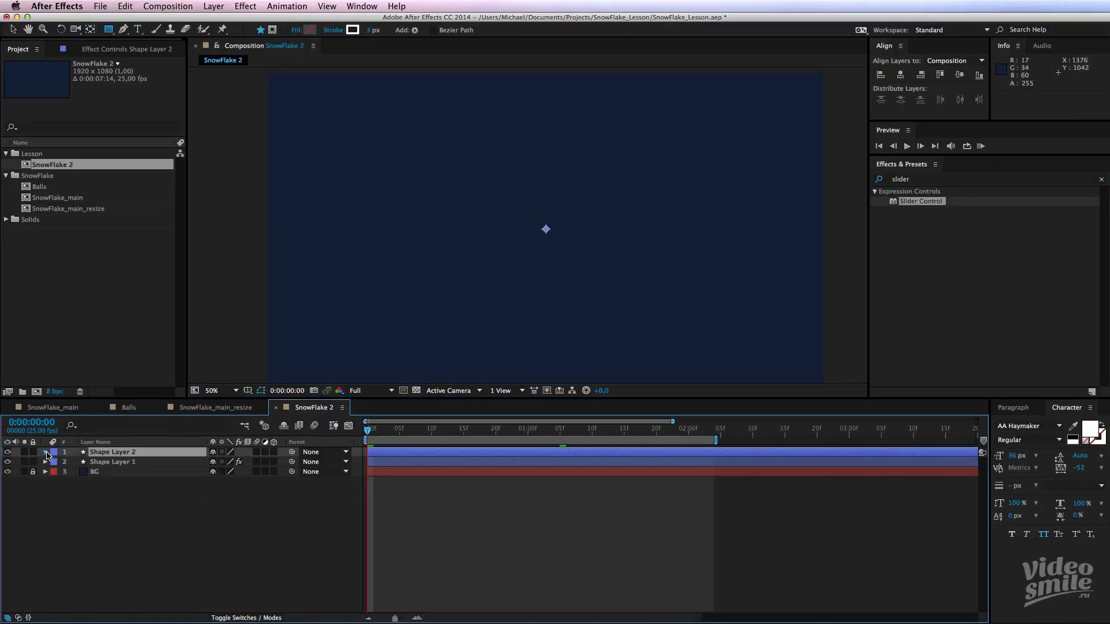
left_click(45, 452)
left_click(279, 461)
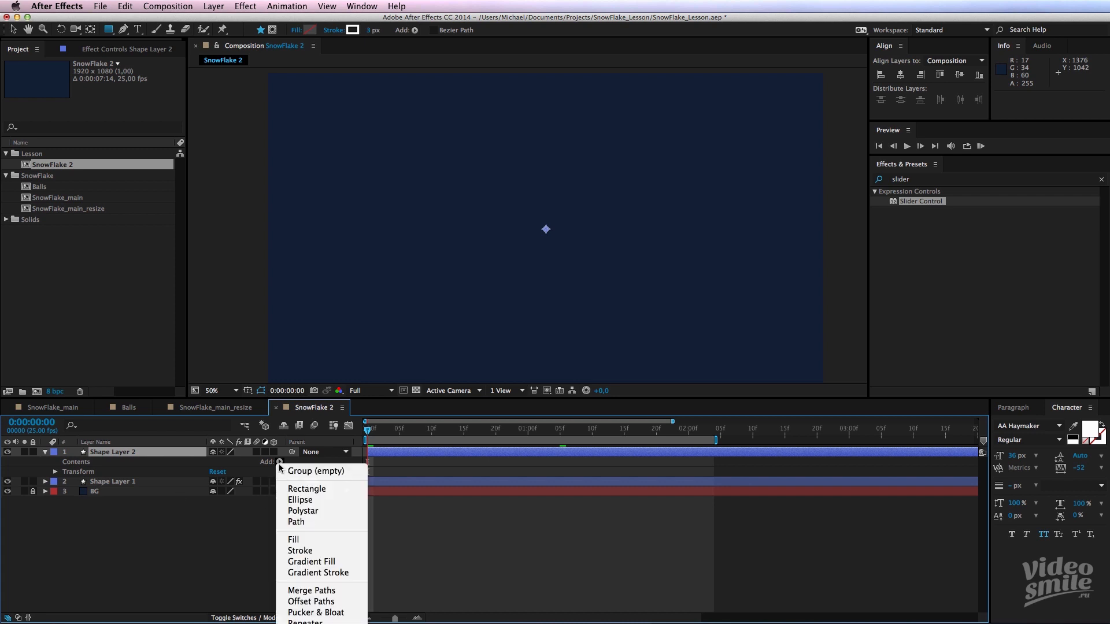
left_click(320, 500)
left_click(65, 472)
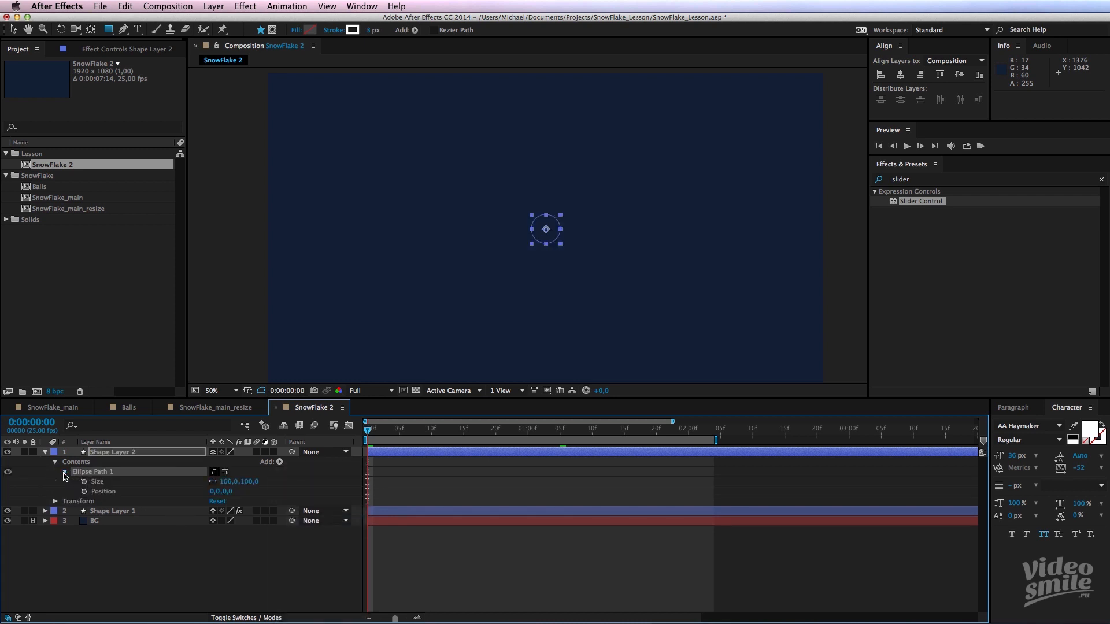
- Add a white stroke to the ellipse on Shape Layer 2 and set its width to 3 px
left_click(279, 462)
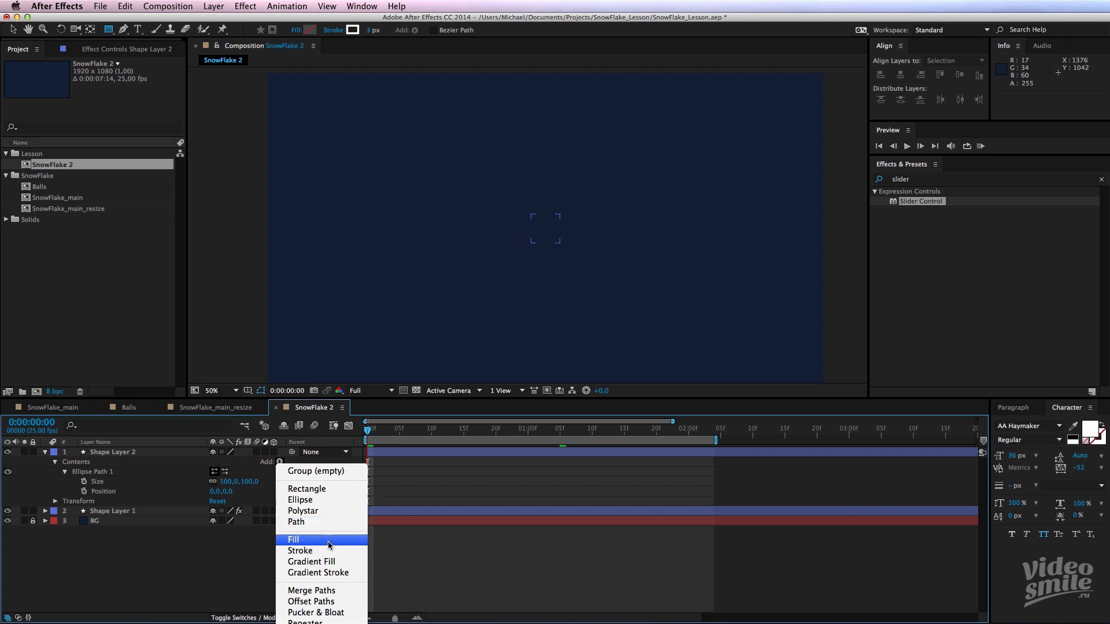
left_click(300, 550)
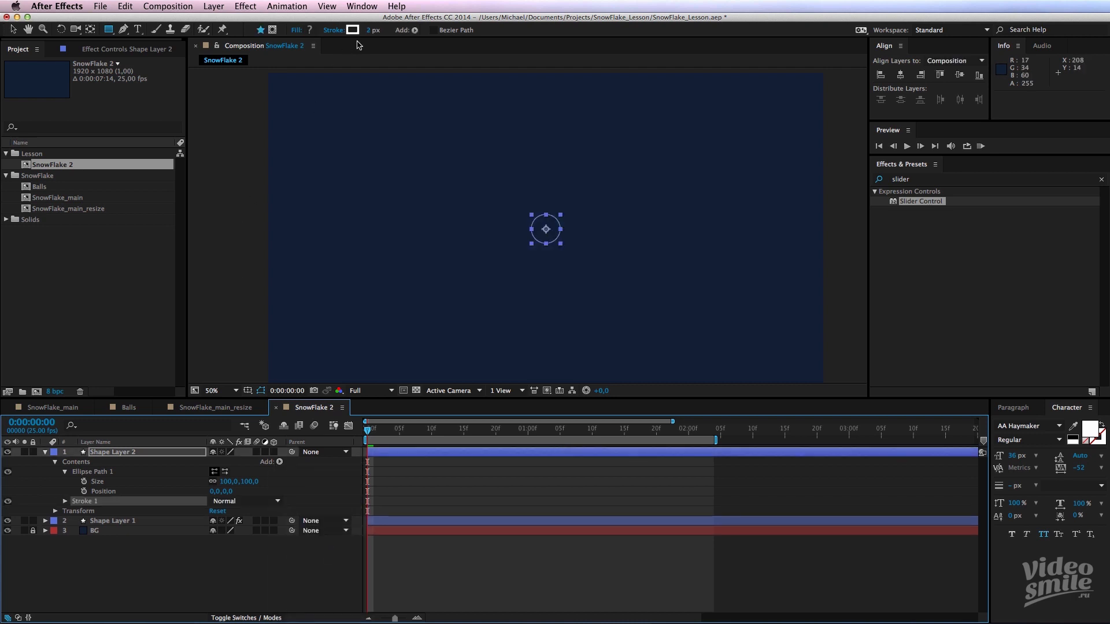
left_click(373, 31)
type("3")
key("Return")
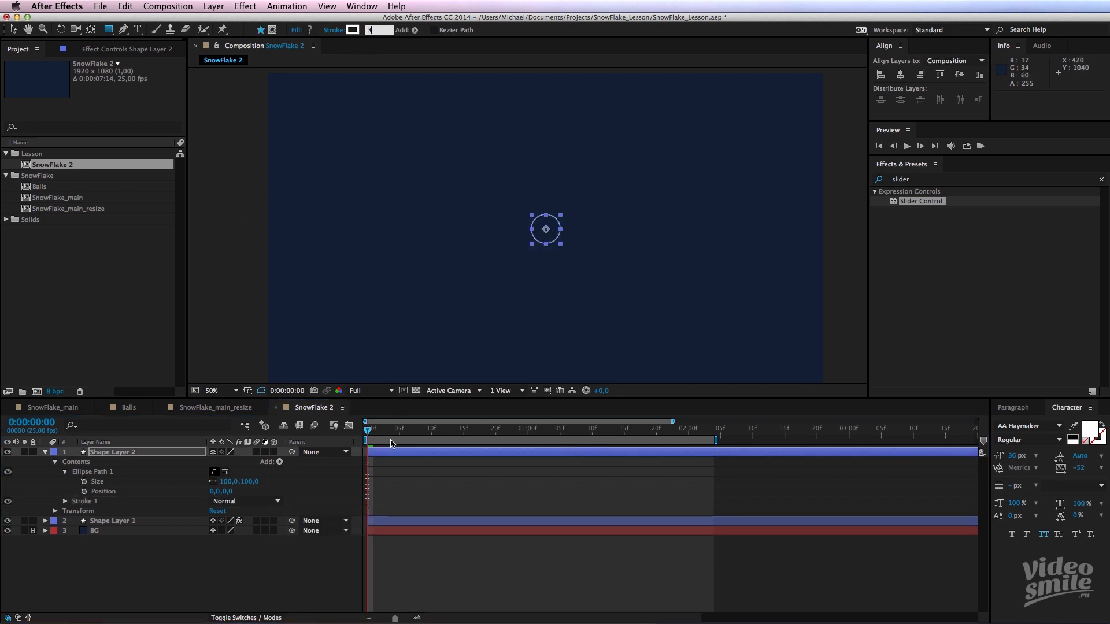
- Add a Zig Zag modifier to Shape Layer 2's contents, place it below Stroke 1 and expand its properties
left_click(268, 476)
left_click(278, 462)
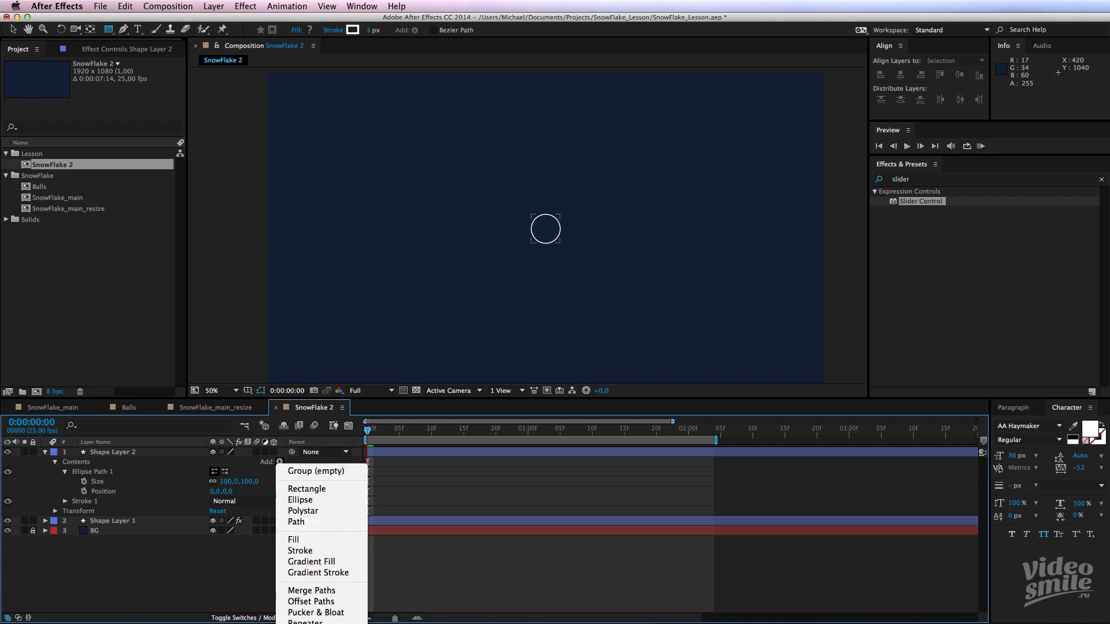
left_click(312, 614)
key("period")
key("period")
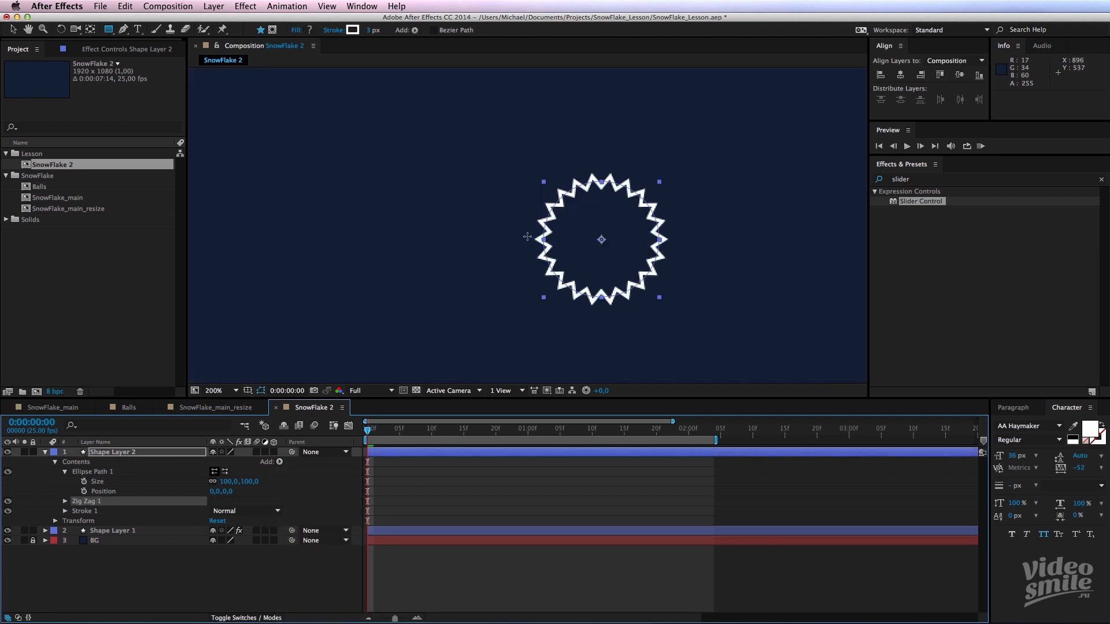
left_click_drag(81, 502, 85, 517)
left_click(65, 511)
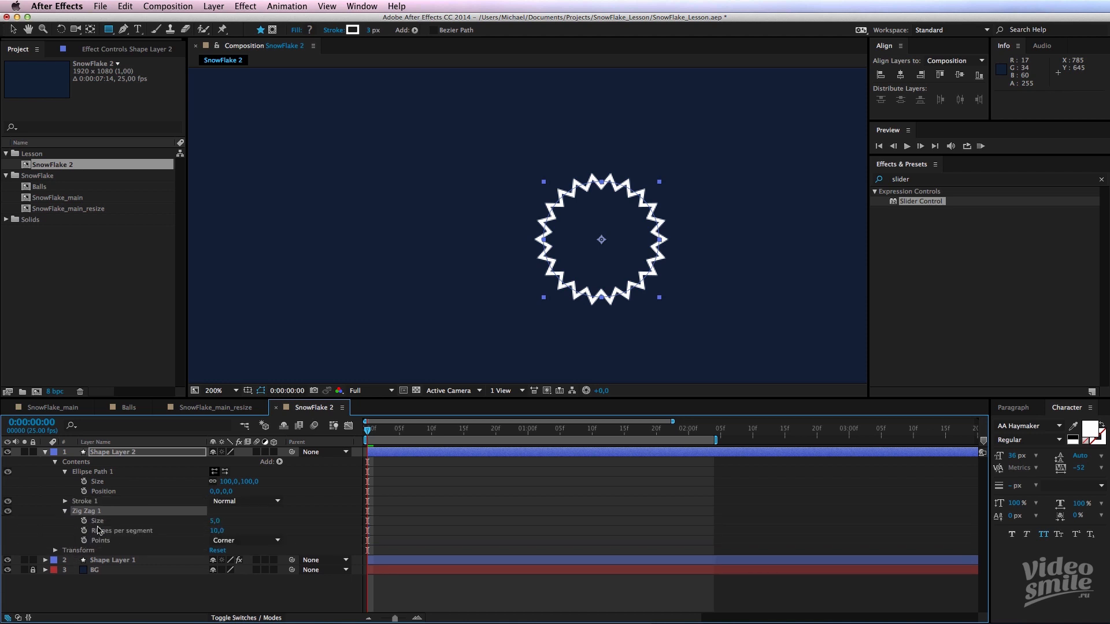
left_click(259, 518)
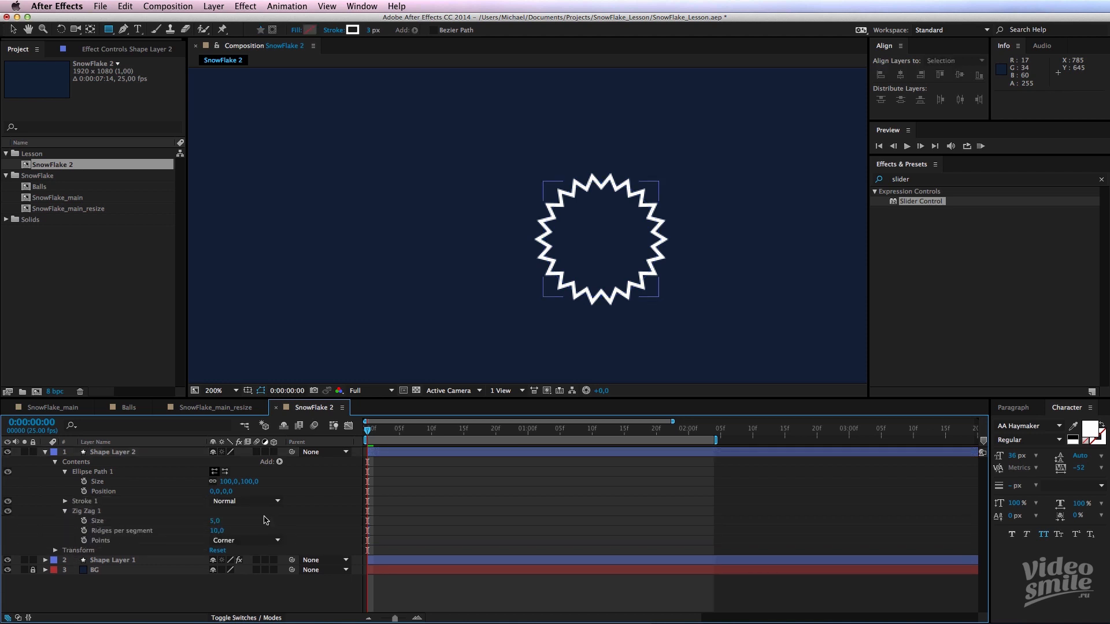
- Keyframe Ellipse Path 1's Size at 0:00:00:00 and 0:00:00:14, setting the first keyframe to 0
left_click(84, 483)
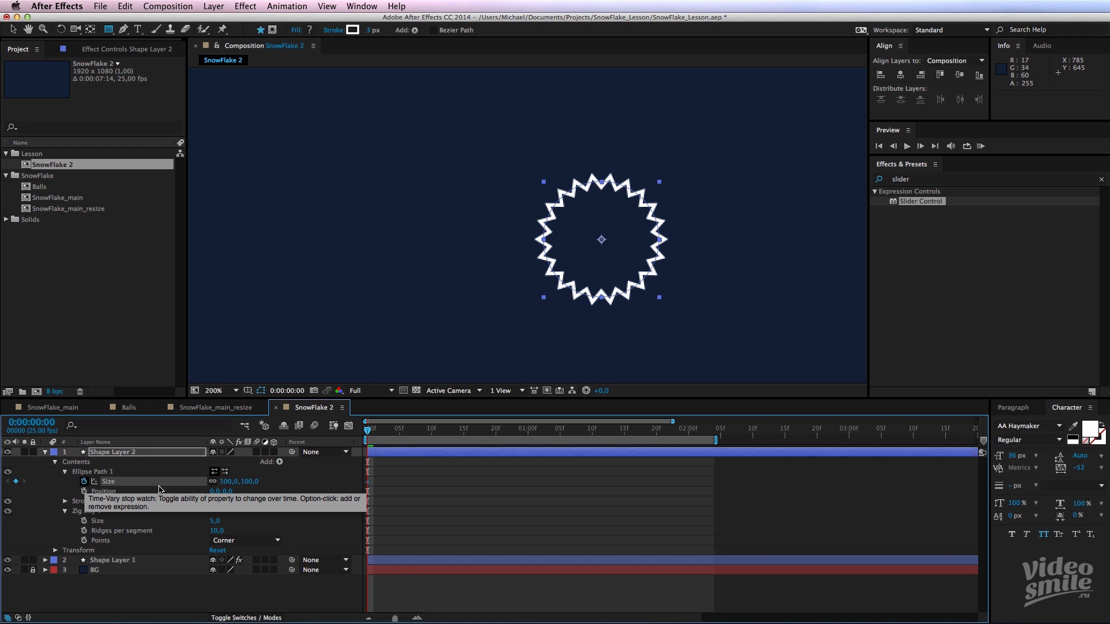
left_click(438, 501)
left_click_drag(374, 430, 457, 448)
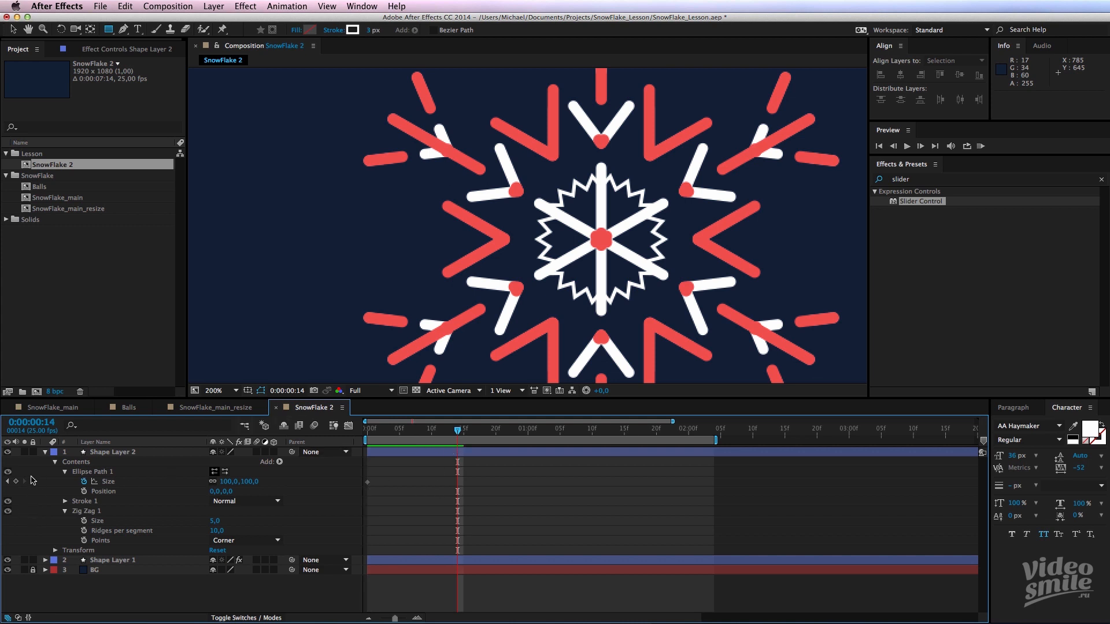
left_click(16, 481)
left_click_drag(457, 430, 367, 431)
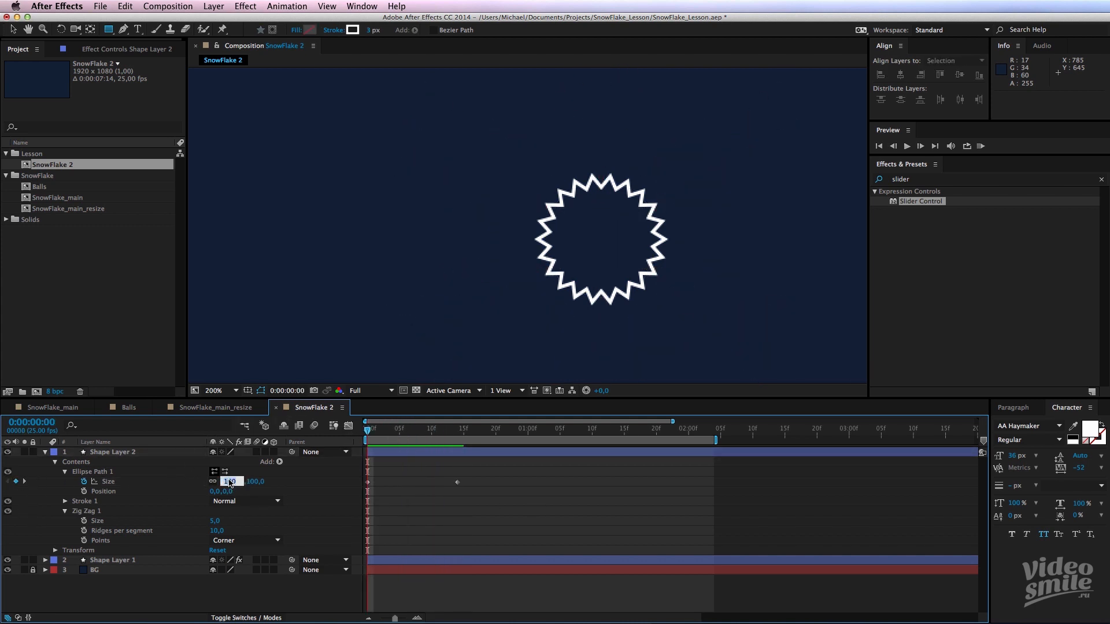
type("0")
key("Return")
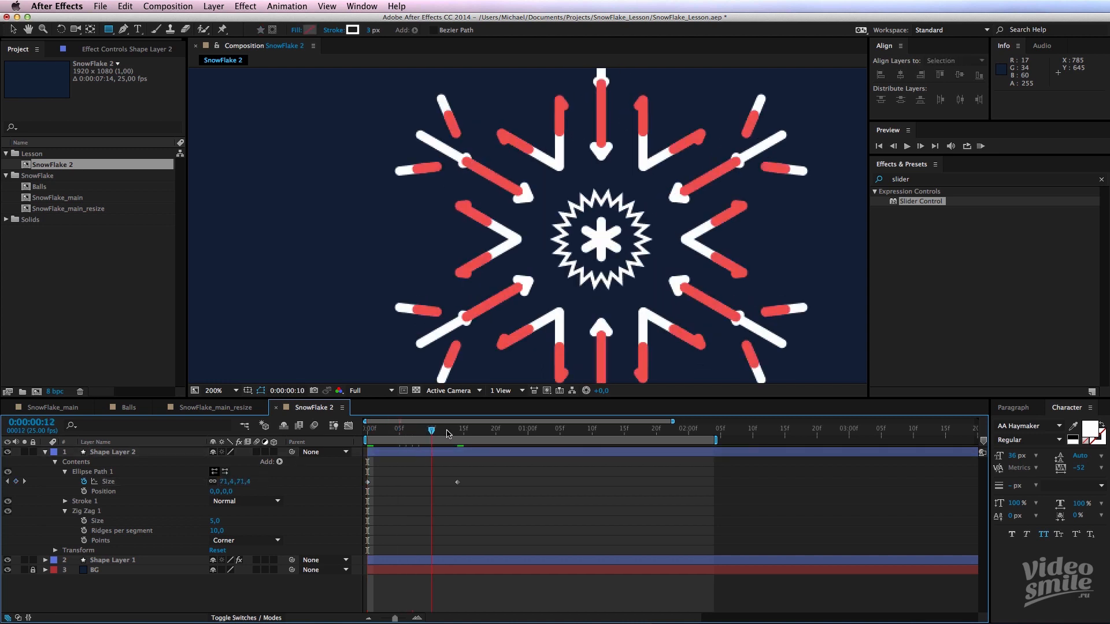
- Set Ellipse Path 1's Size keyframe at 0:00:00:14 to 200 and advance the current time to 0:00:00:24
key("k")
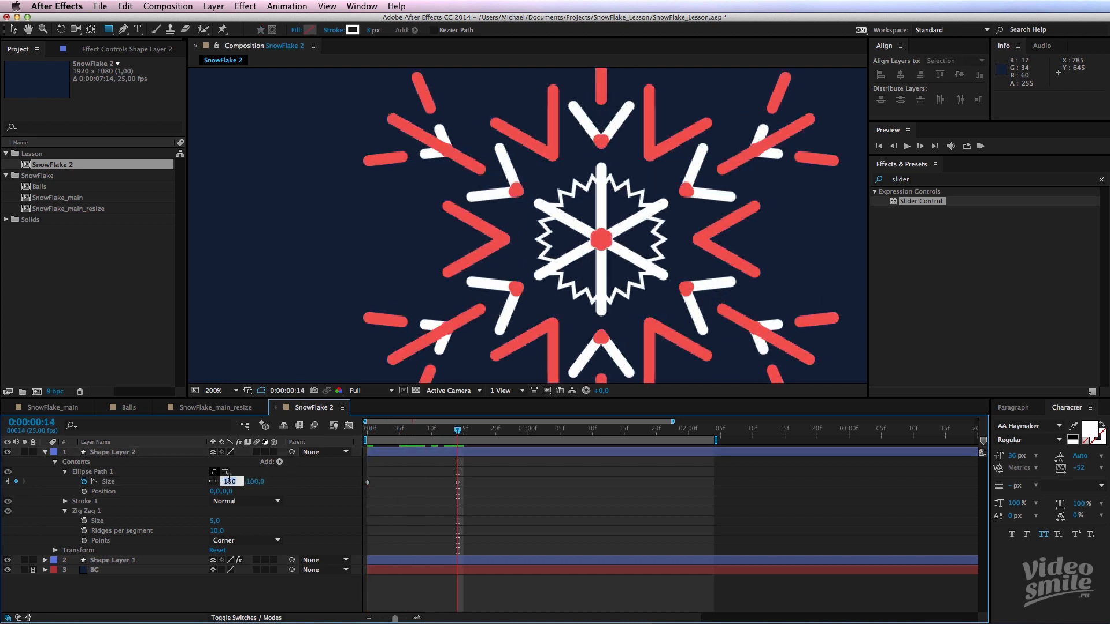
key("Return")
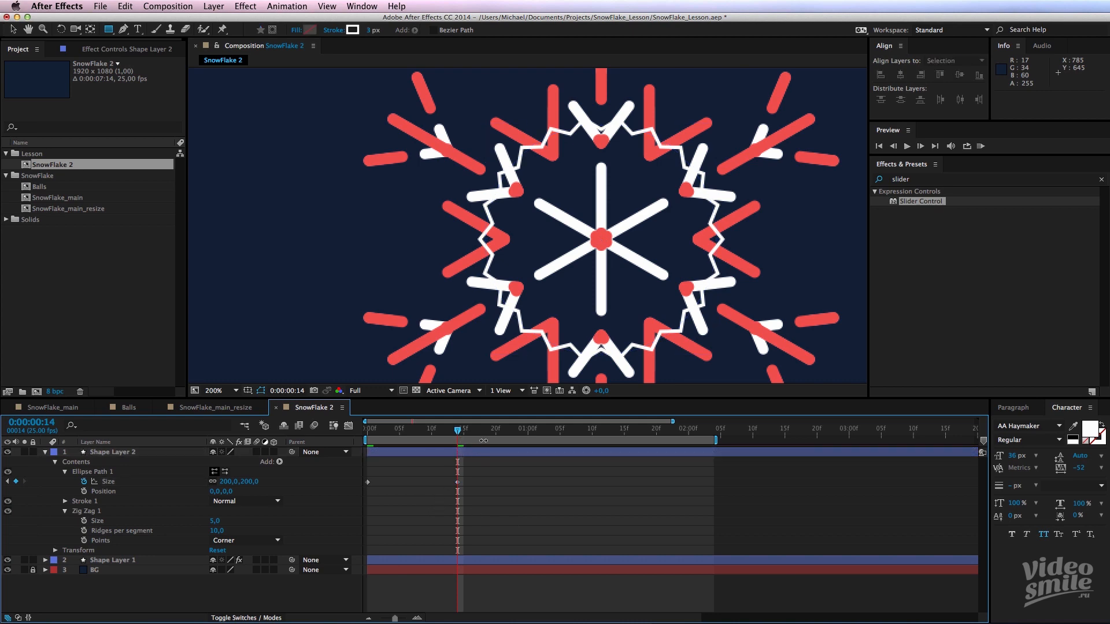
mouse_move(459, 434)
left_mouse_down()
mouse_move(427, 435)
mouse_move(471, 437)
mouse_move(447, 440)
mouse_move(460, 443)
left_mouse_up()
key("shift+Page_Down")
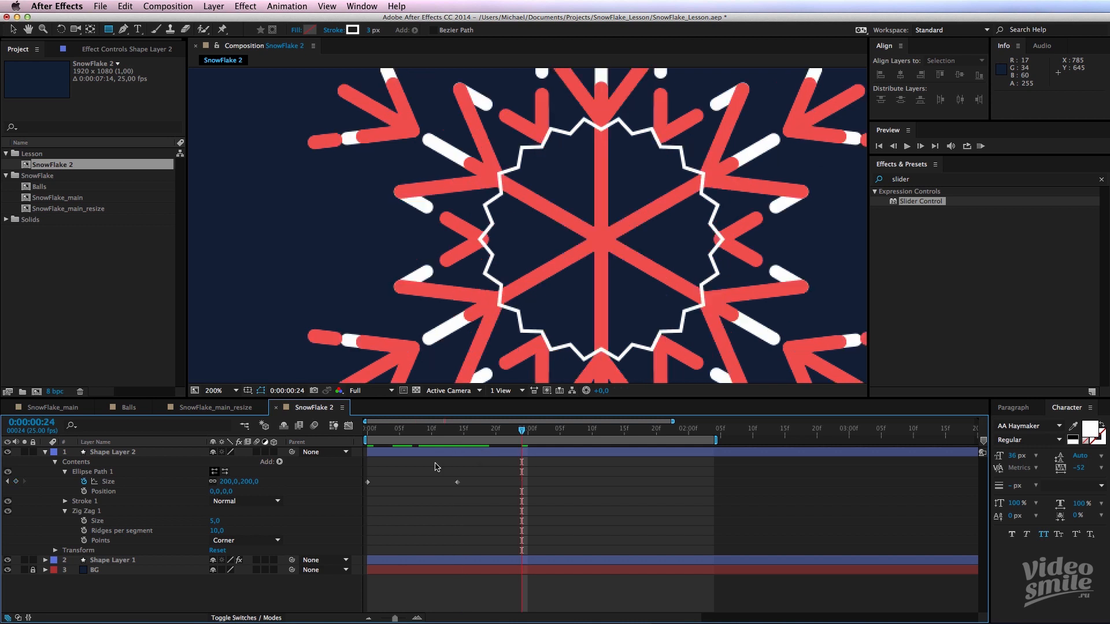
- Keyframe the Ellipse Path size of Shape Layer 2 at 17, 17 at 0:00:00:24 and preview the animation
left_click_drag(242, 486, 126, 484)
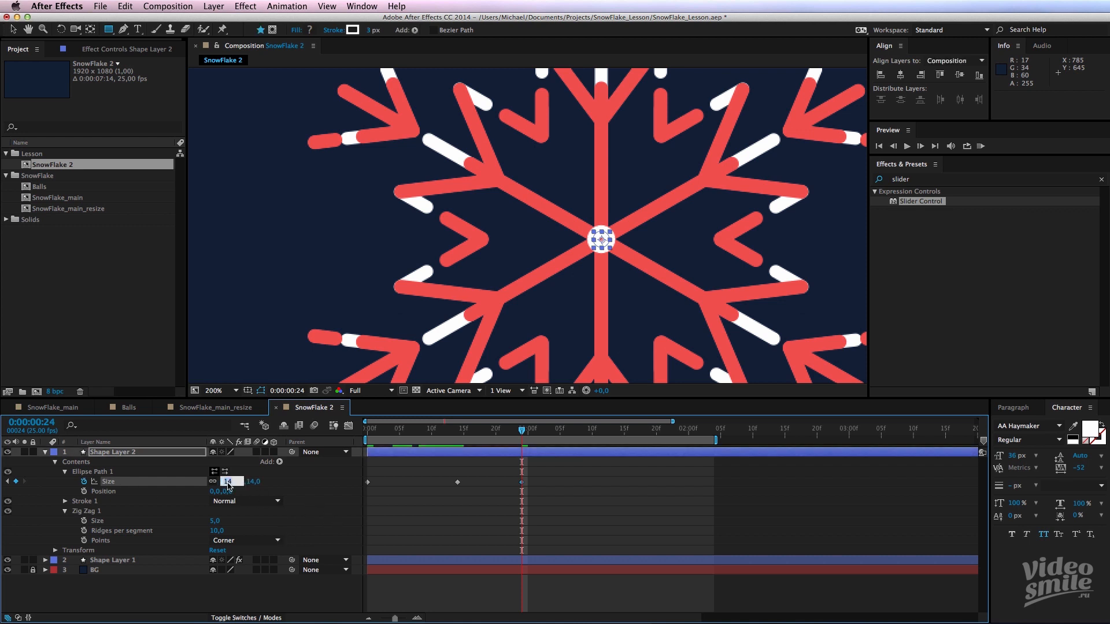
key("Return")
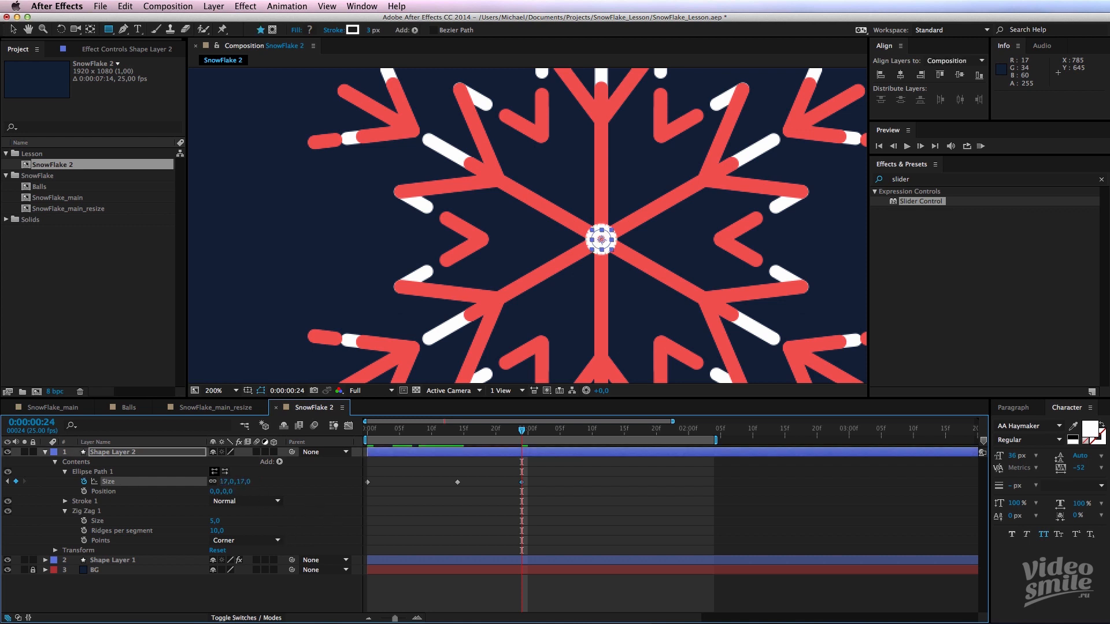
left_click(461, 494)
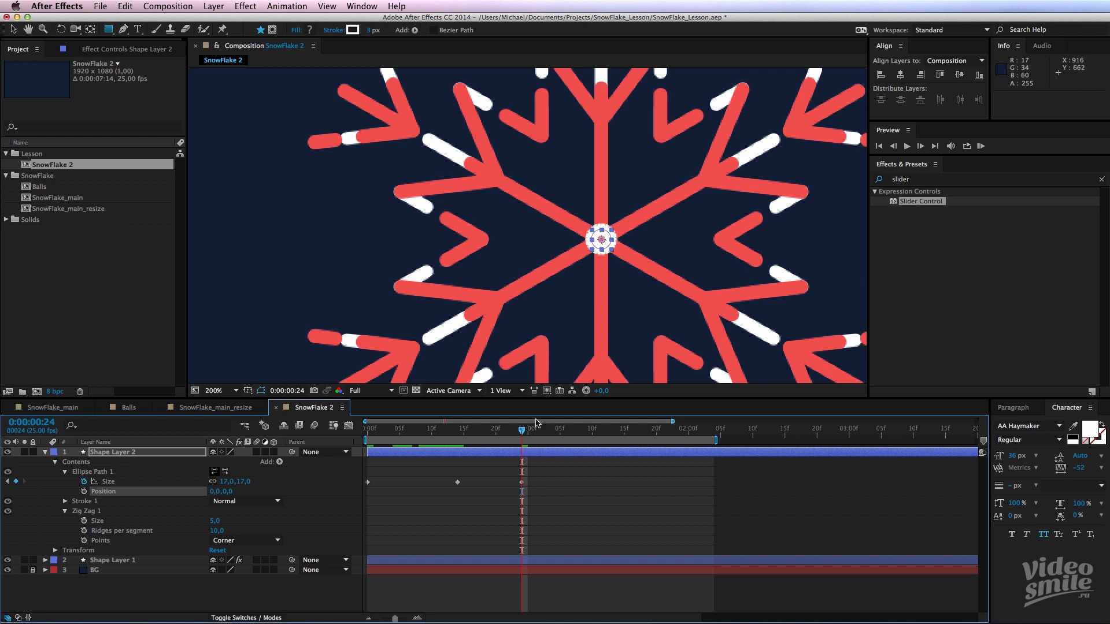
left_click(553, 470)
left_click_drag(498, 430, 366, 430)
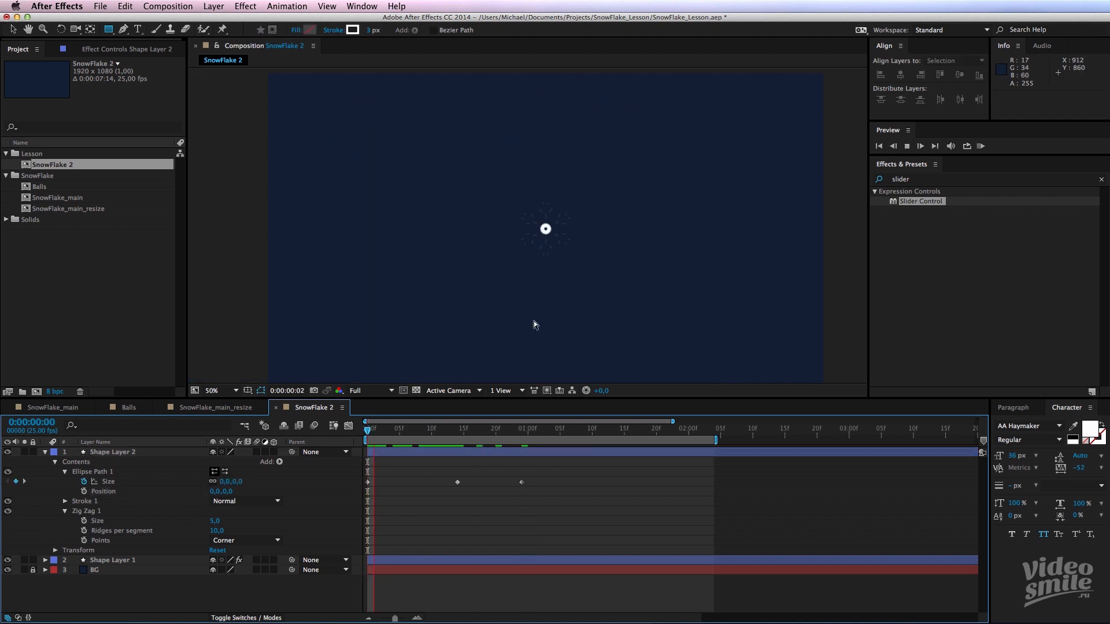
key("space")
left_click_drag(525, 436, 453, 437)
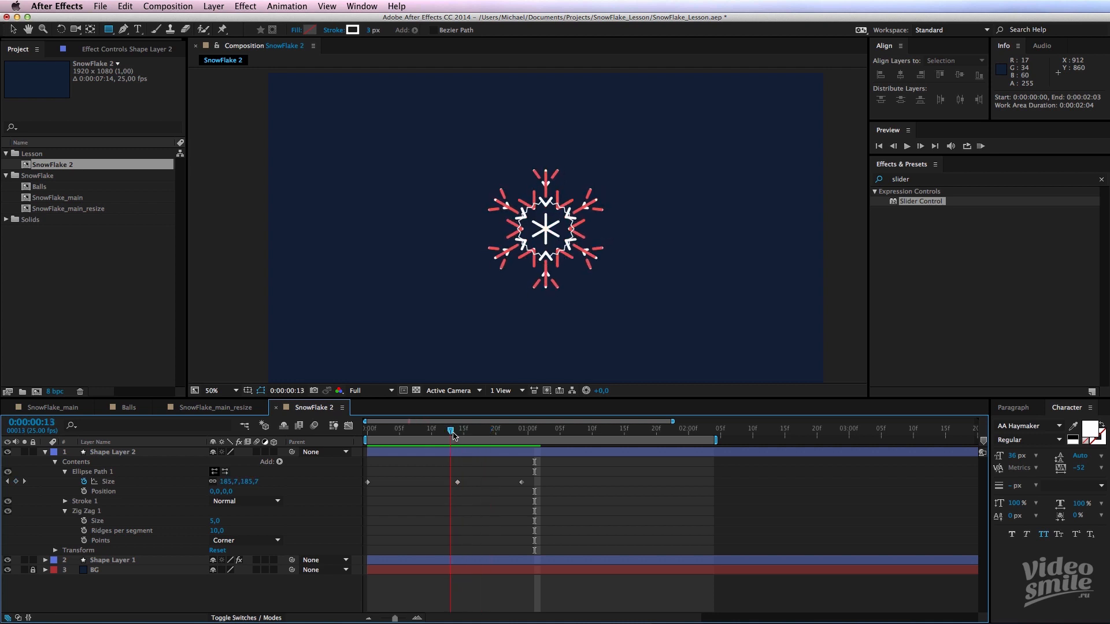
- Apply Easy Ease to all three Ellipse Path size keyframes and preview the smoothed motion
left_click_drag(546, 476, 353, 505)
key("F9")
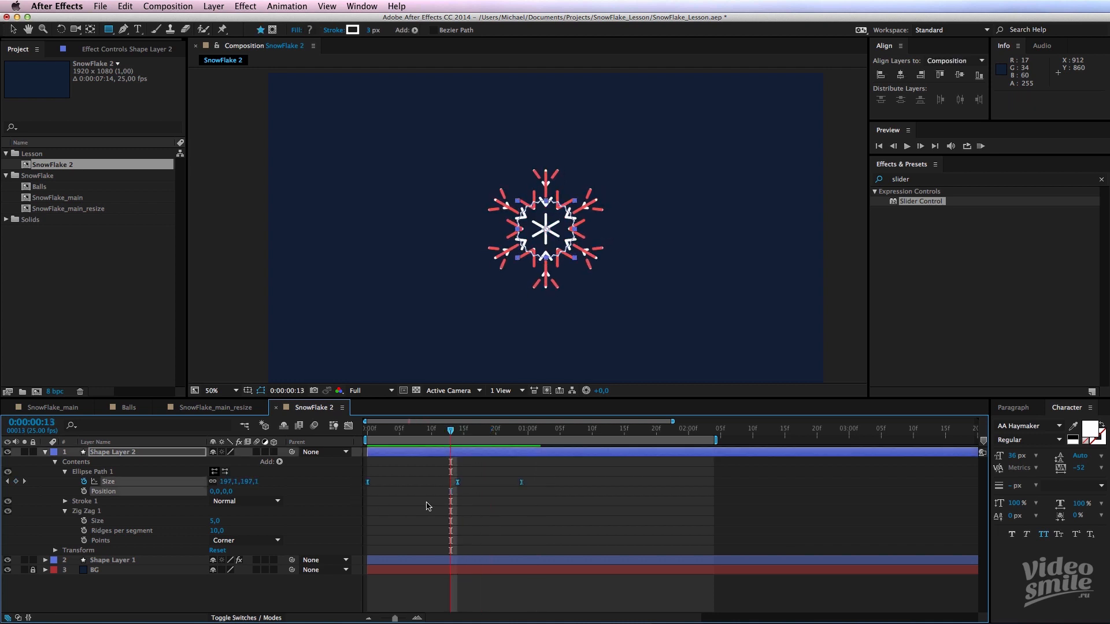
left_click(428, 506)
key("space")
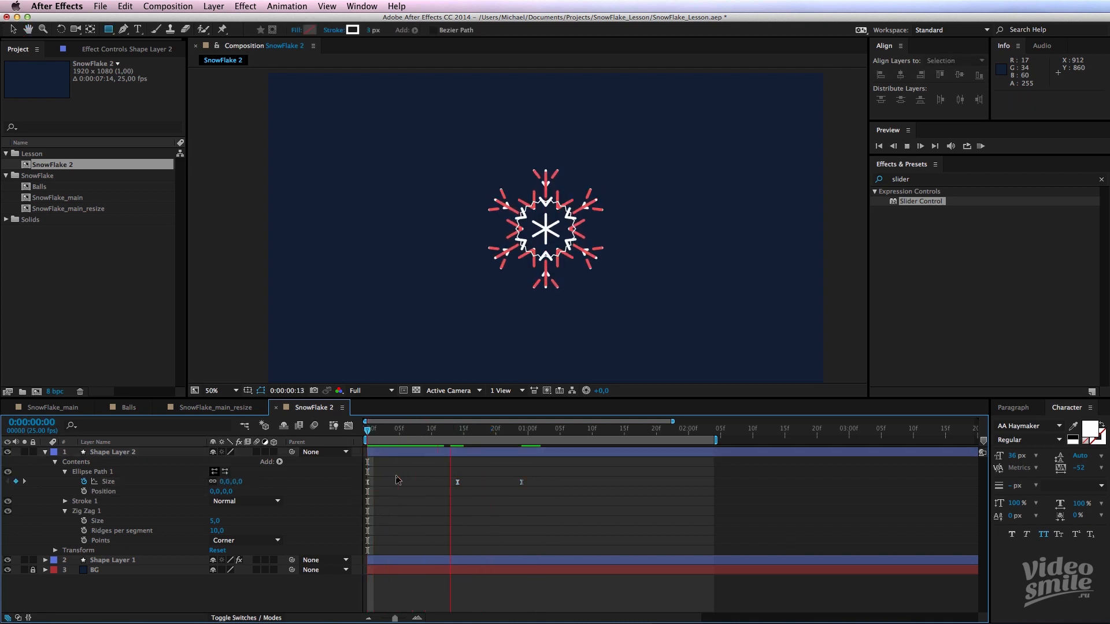
key("space")
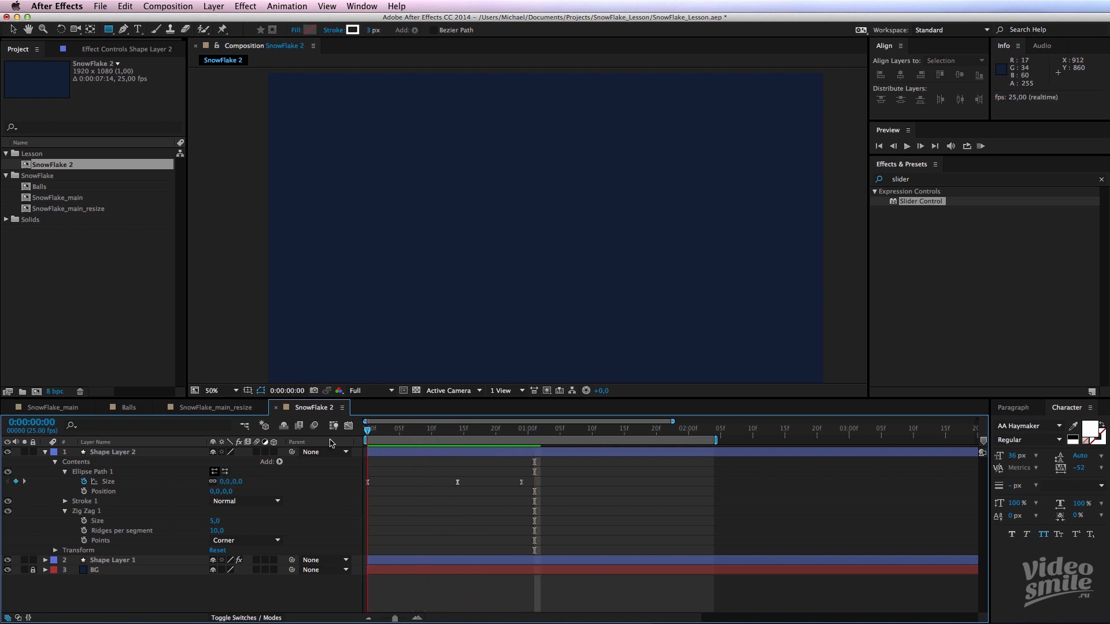
- Add Zig Zag size keyframes on Shape Layer 2 at 0:00:00:00 and 0:00:00:14
left_click_drag(382, 442, 364, 441)
left_click(86, 511)
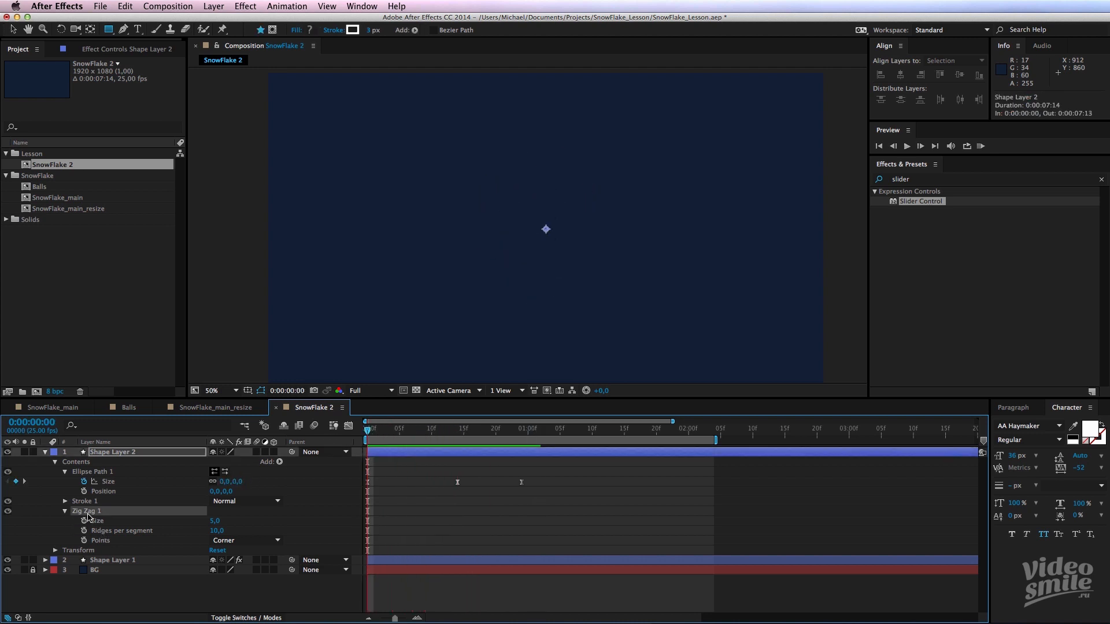
scroll(393, 297, "up", 1)
left_click(85, 521)
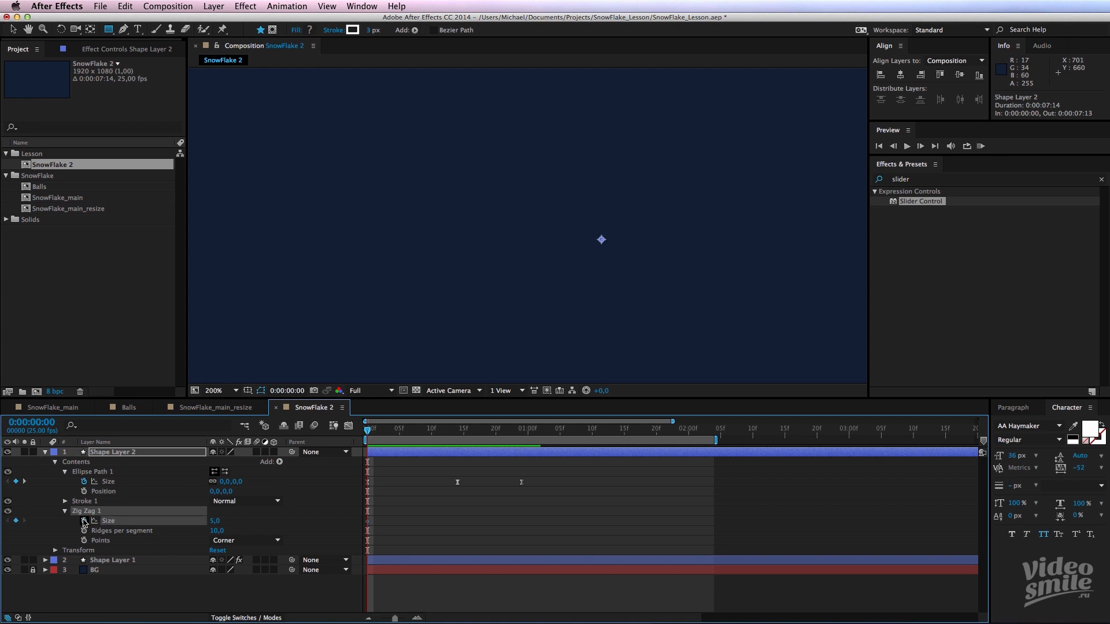
left_click(391, 516)
left_click_drag(379, 435, 459, 442)
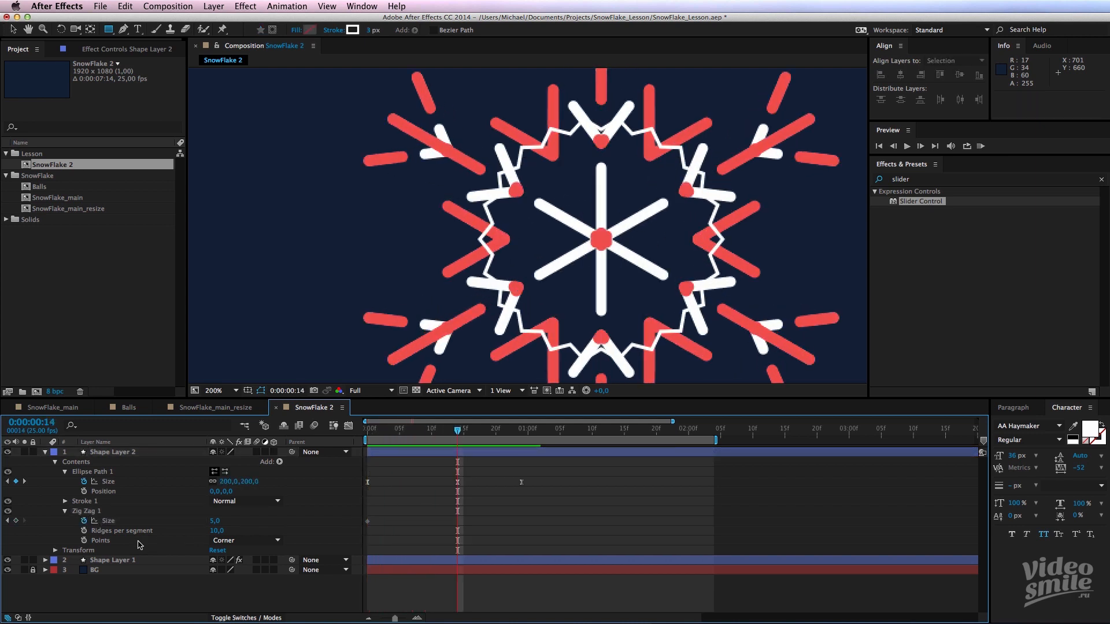
left_click(15, 521)
- Set the Zig Zag size to 0 at 0:00:00:00 and to 8 at 0:00:00:14
left_click_drag(451, 433, 367, 440)
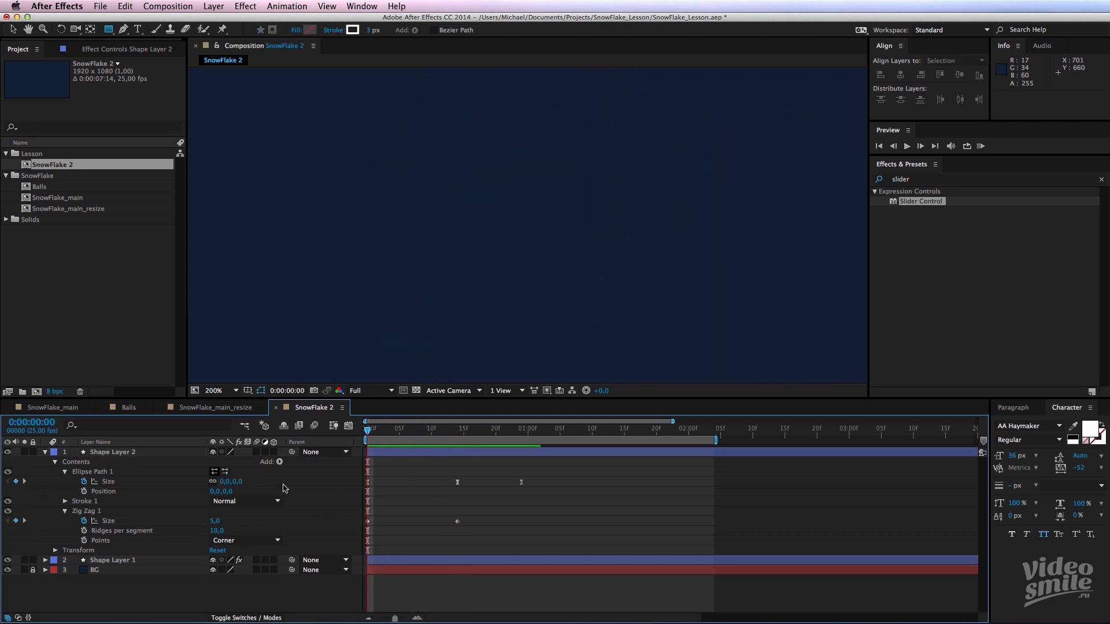
key("Return")
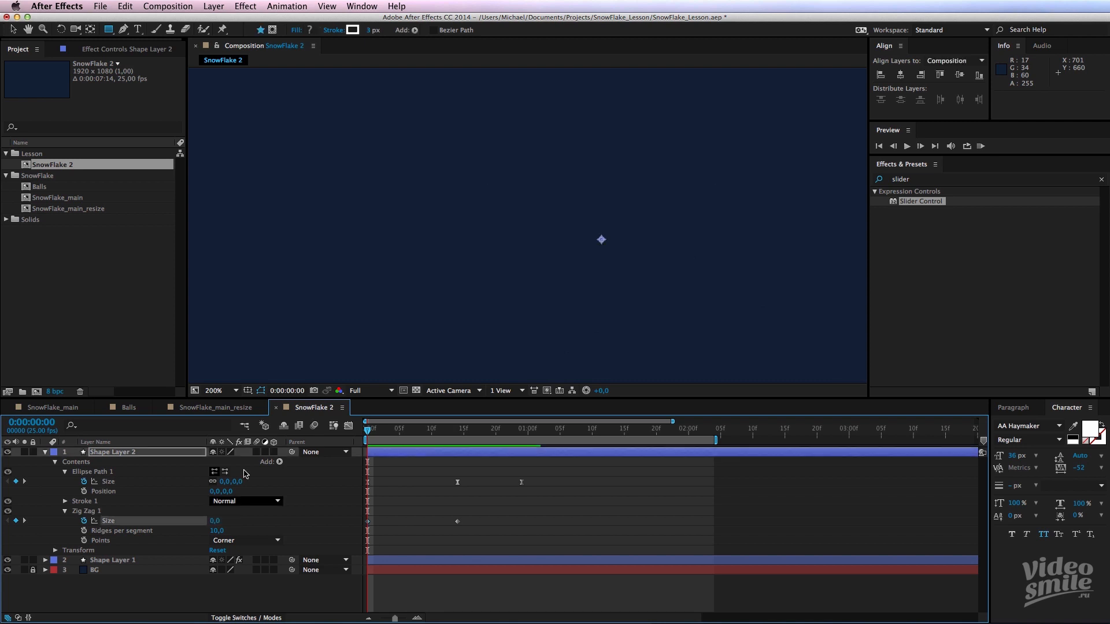
left_click(414, 502)
left_click_drag(369, 432, 457, 438)
type("8")
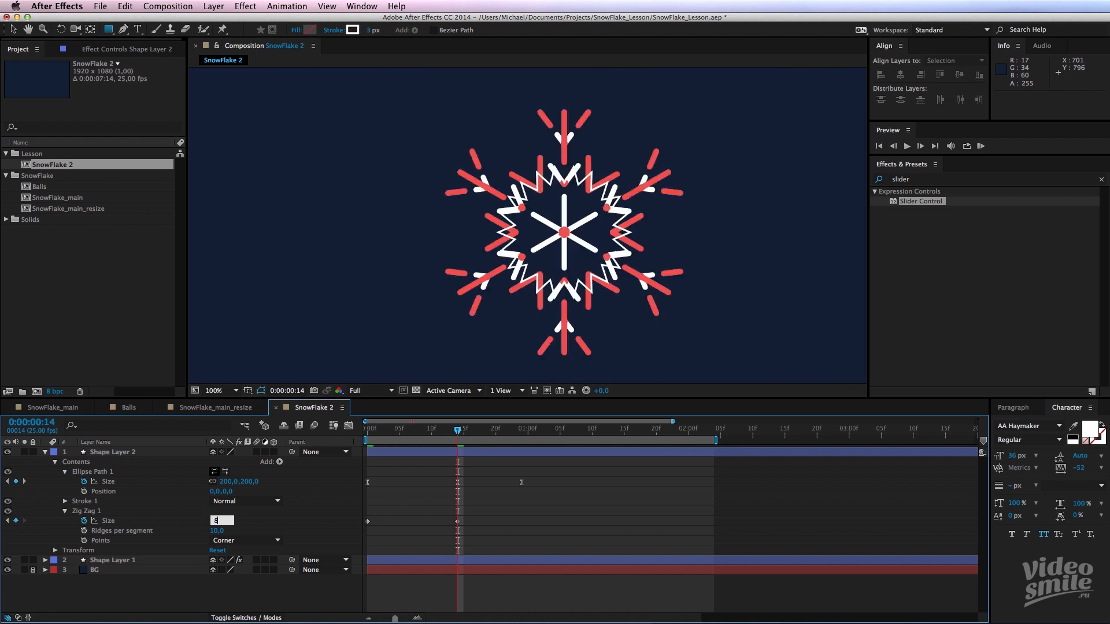
key("Return")
- Play the composition to check how the zigzag ring grows and shrinks
left_click(534, 520)
key("space")
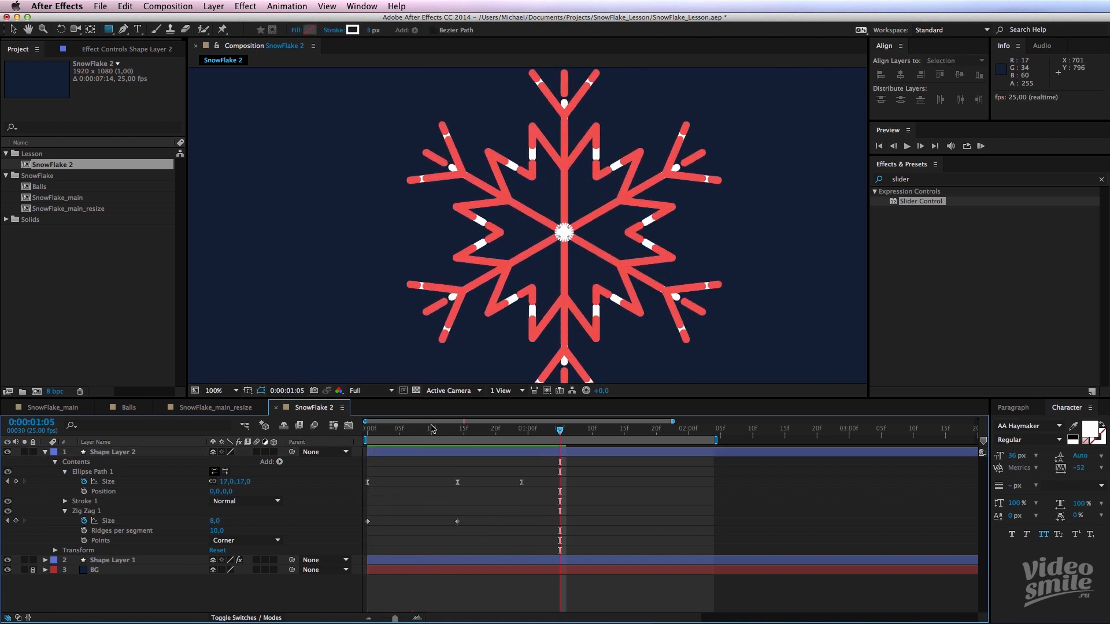
key("space")
key("space")
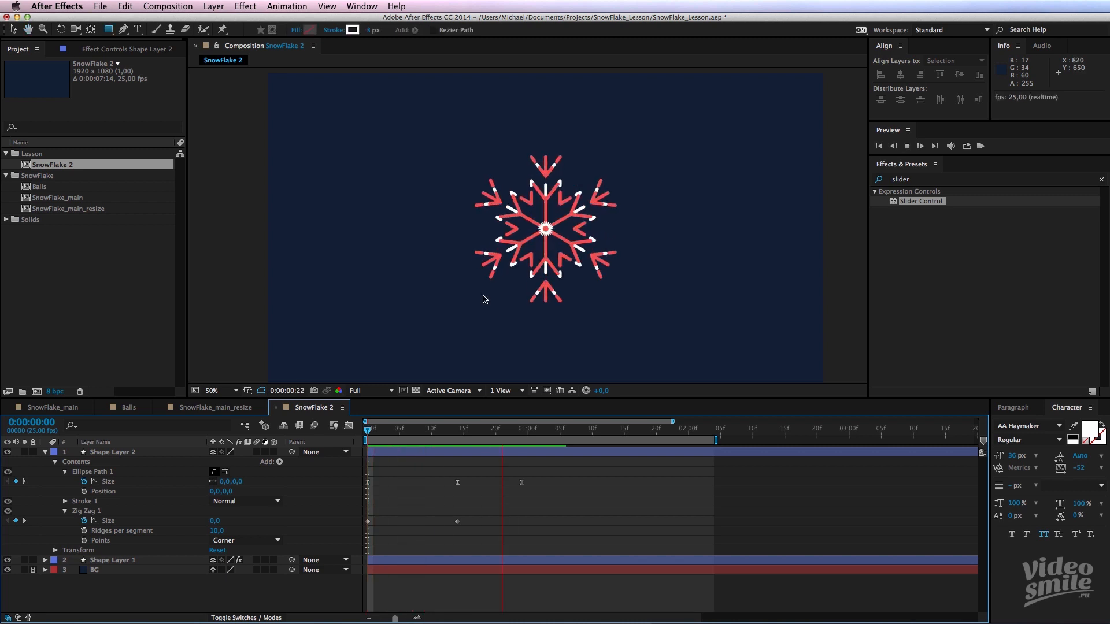
- Apply Easy Ease to both Zig Zag size keyframes
left_click(441, 433)
key("slash")
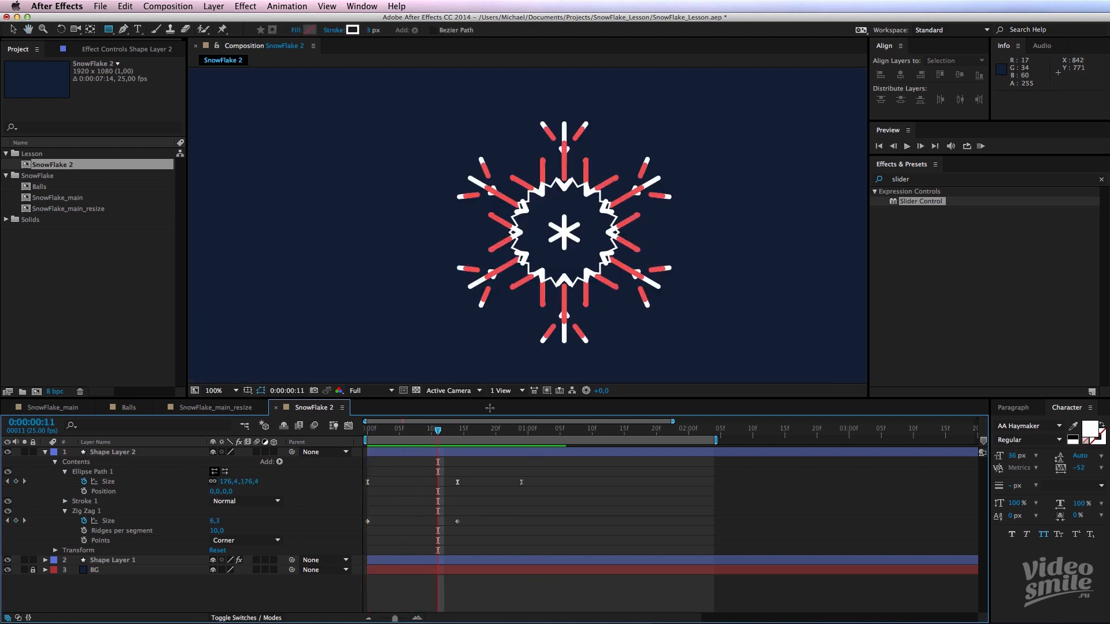
left_click_drag(460, 522, 354, 541)
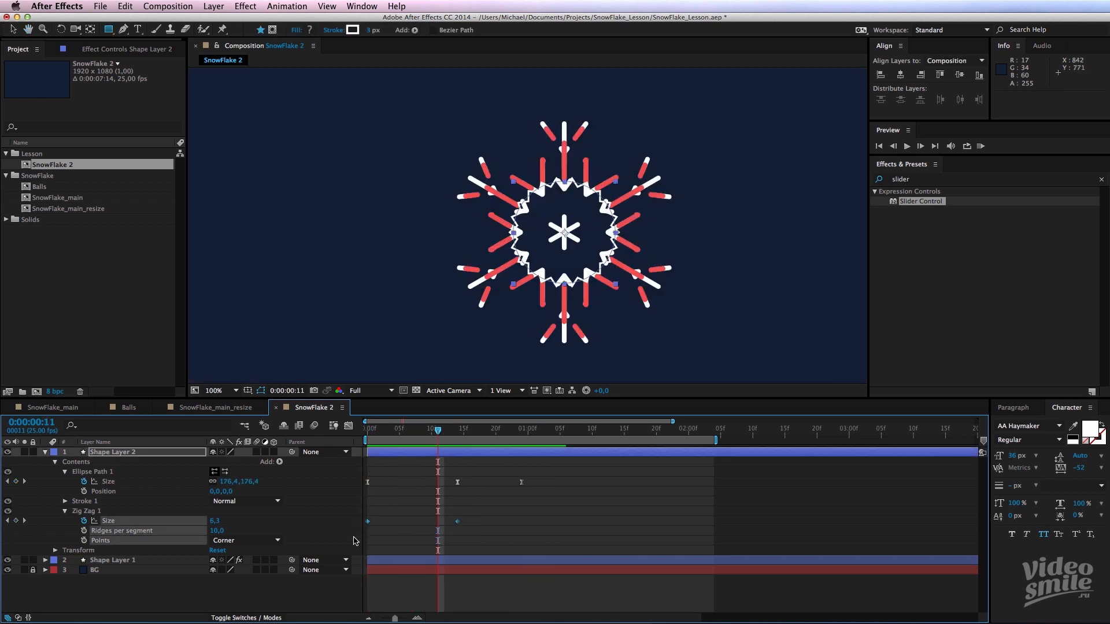
left_click(508, 517)
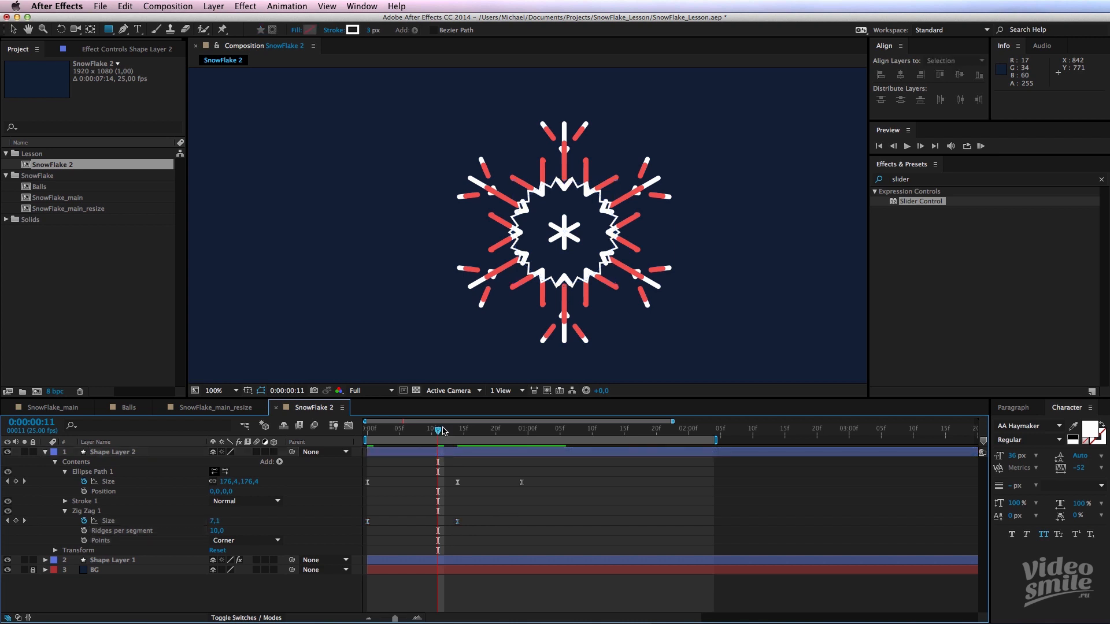
- Add a Zig Zag size keyframe with a reduced value at 0:00:00:24
left_click_drag(443, 431, 522, 430)
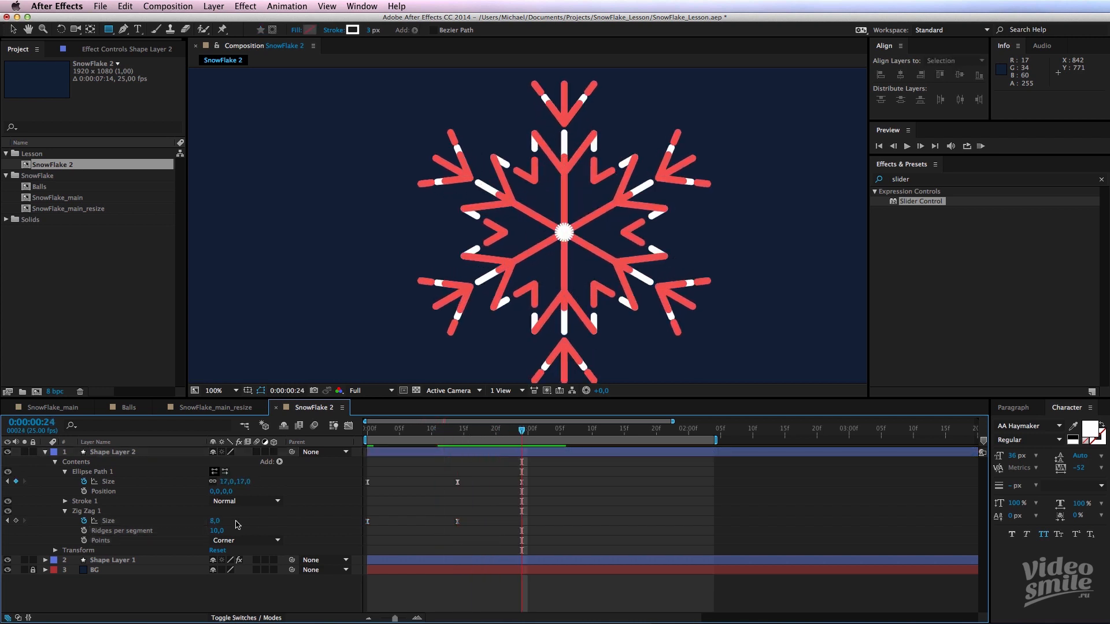
left_click_drag(216, 524, 214, 521)
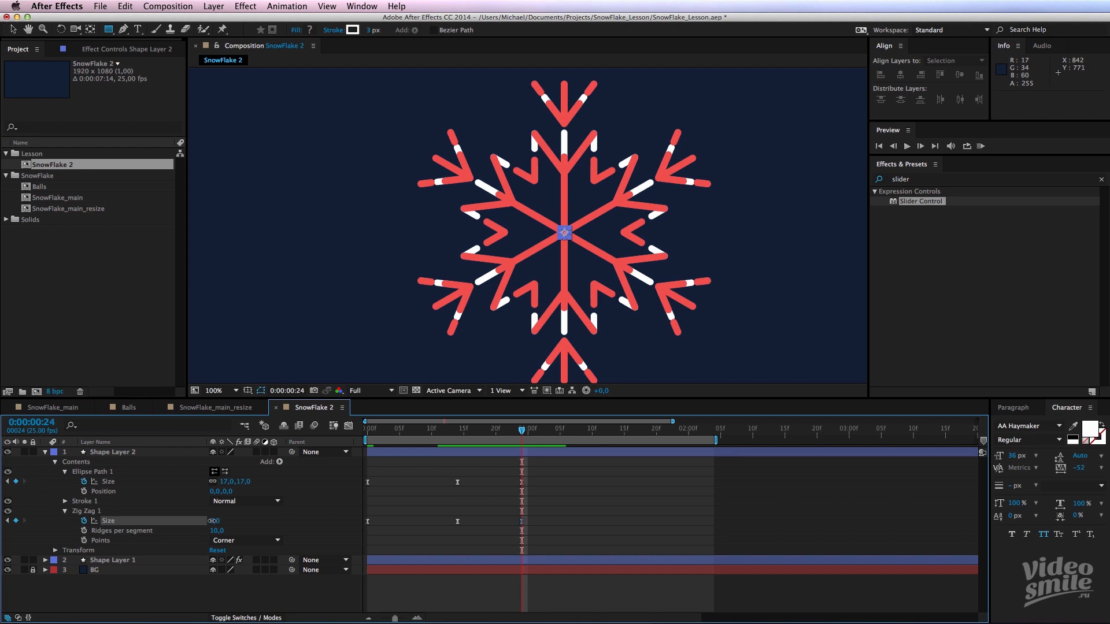
key("period")
- Preview the zigzag ring animation from the start and inspect the frame at 0:00:00:07
left_click_drag(501, 435, 364, 443)
key("comma")
key("comma")
key("space")
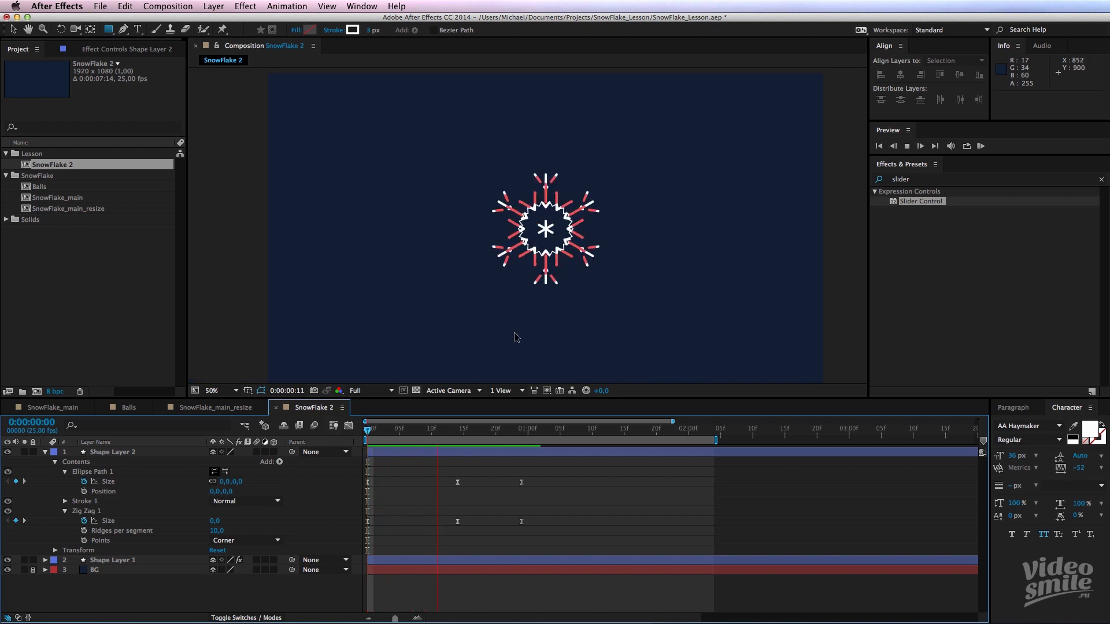
key("period")
key("period")
left_click(412, 432)
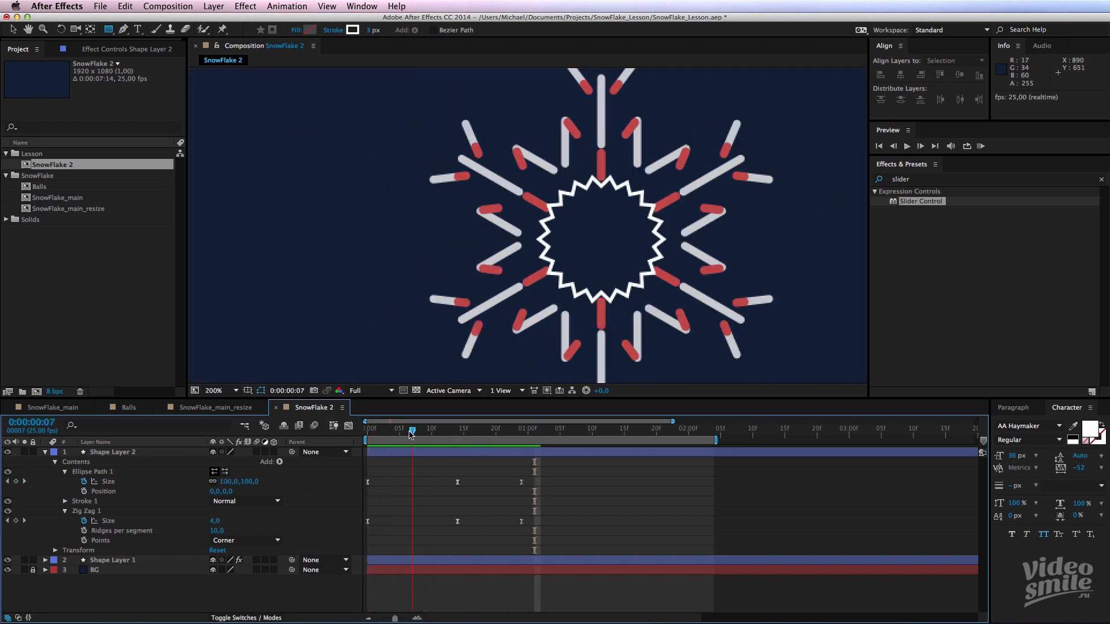
- Open the SnowFlake_main composition and play its animation to examine the timing of the zigzag ring
double_click(48, 199)
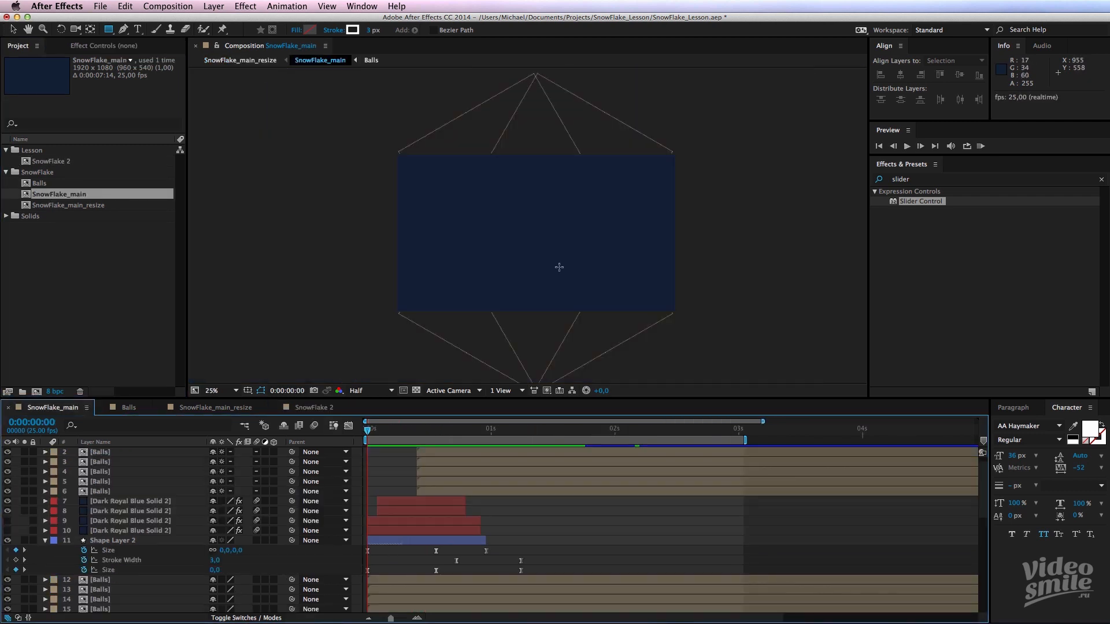
key("space")
scroll(507, 272, "up", 2)
key("space")
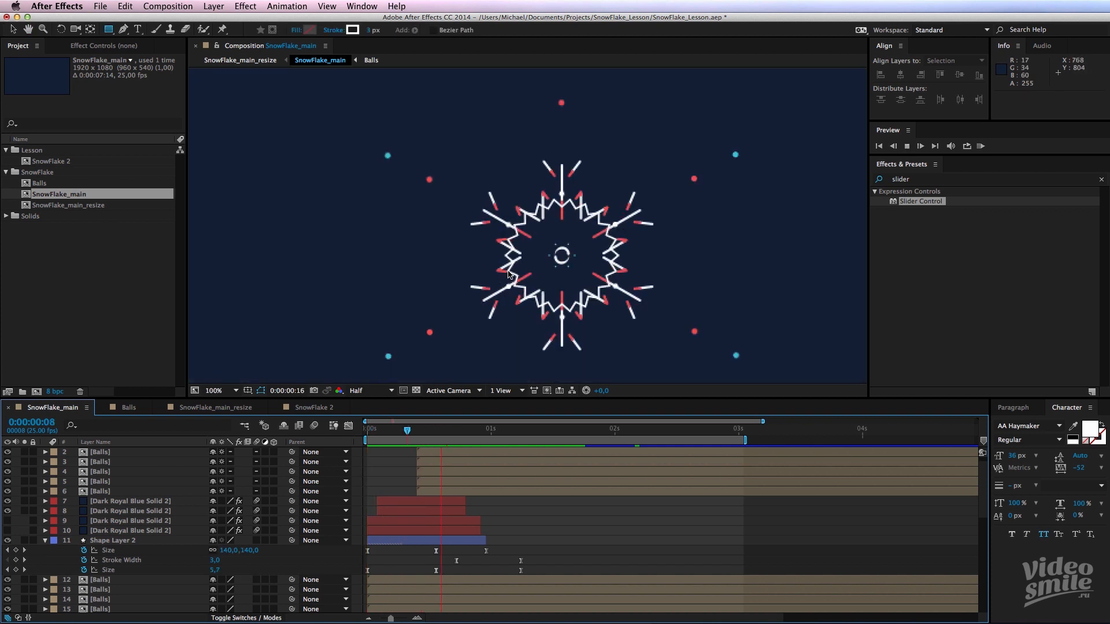
left_click_drag(406, 433, 496, 419)
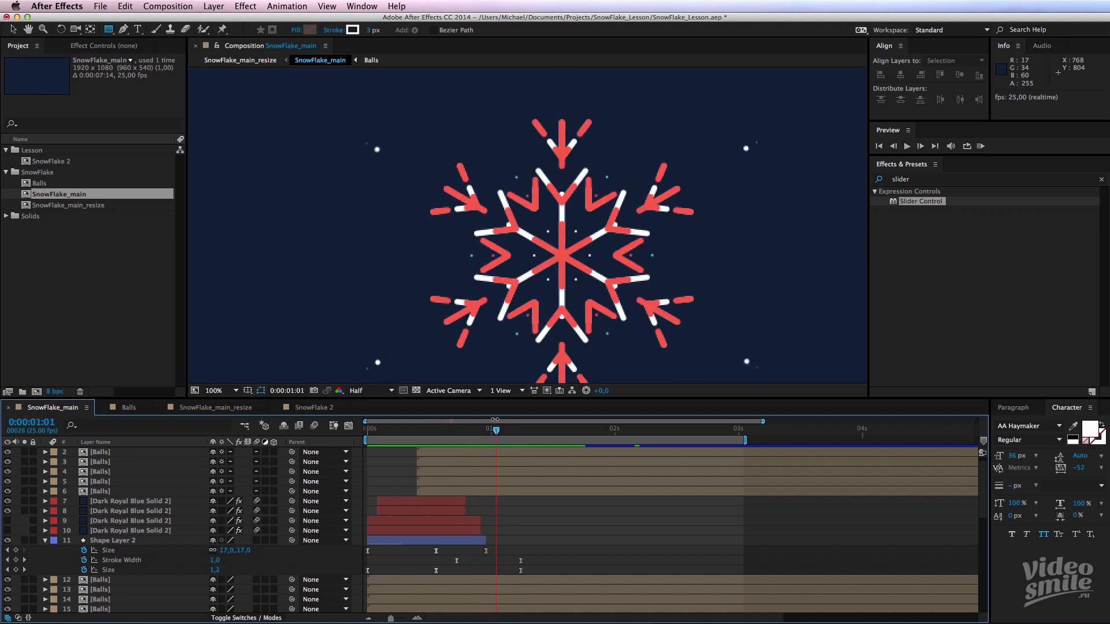
- Return to the SnowFlake 2 composition and collapse the SnowFlake folder in the project
left_click(26, 243)
left_click(52, 171)
double_click(52, 161)
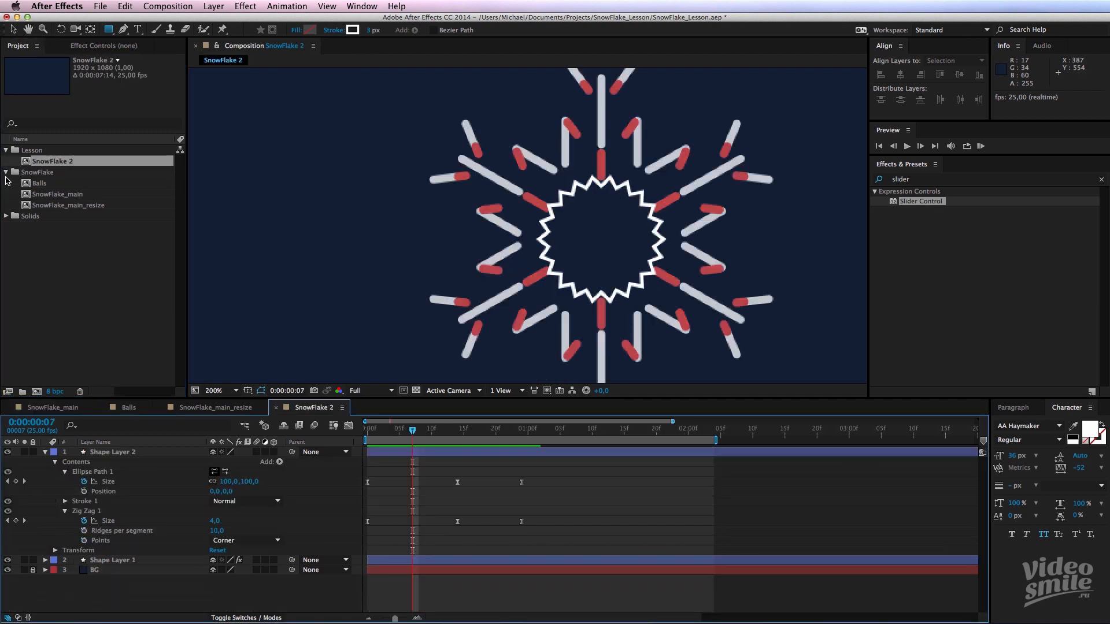
left_click(6, 172)
key("space")
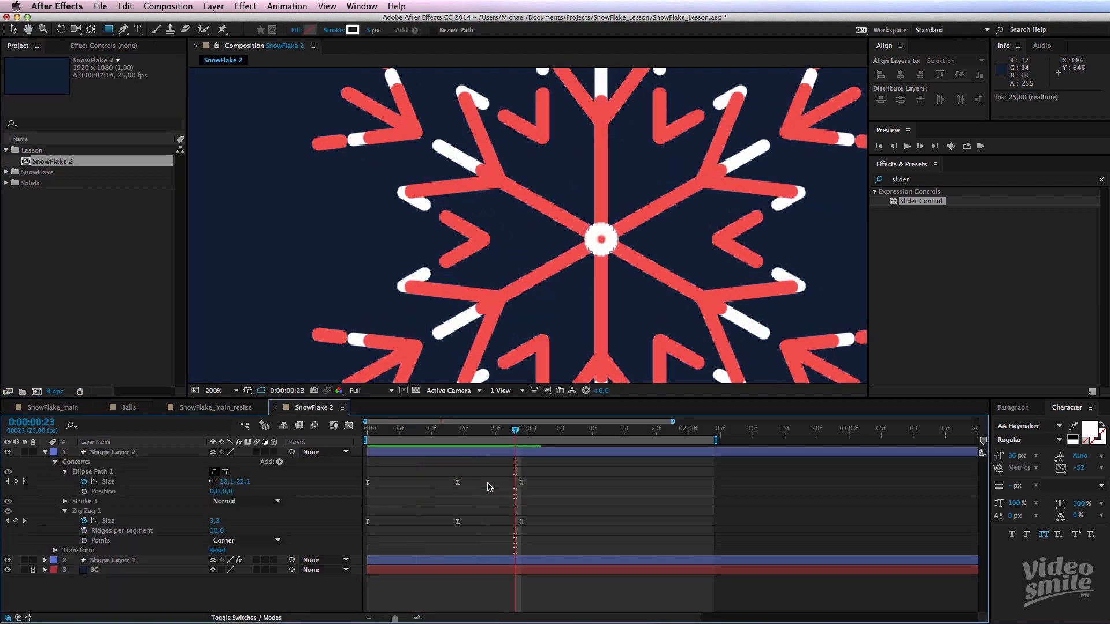
- Shift Shape Layer 1 in time so that it starts 8 frames in, at 0:00:00:08
left_click(398, 564)
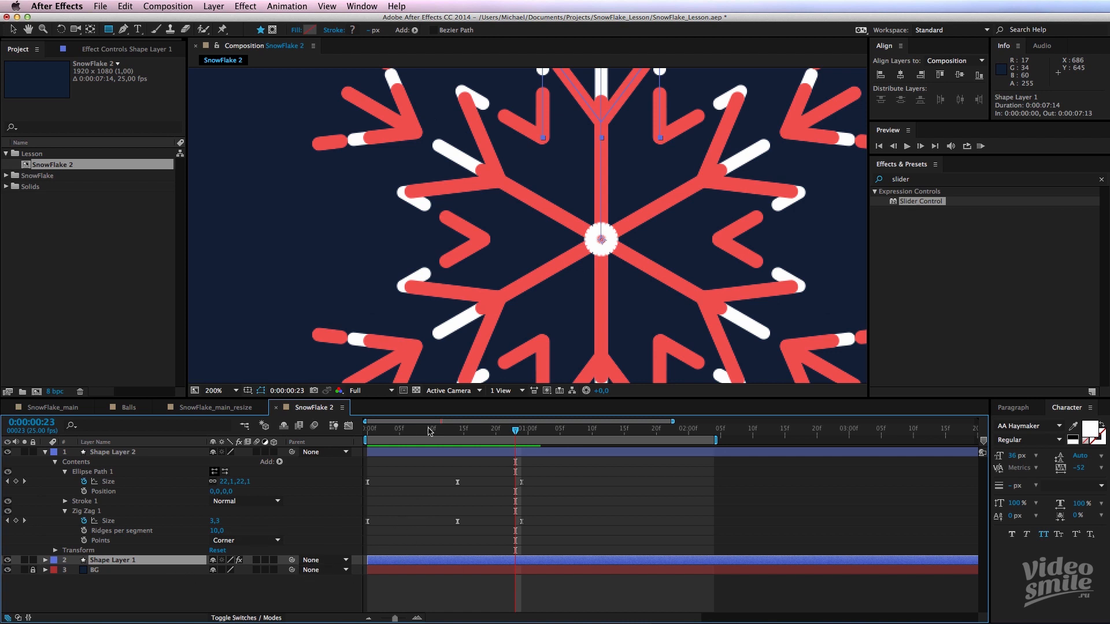
key("Home")
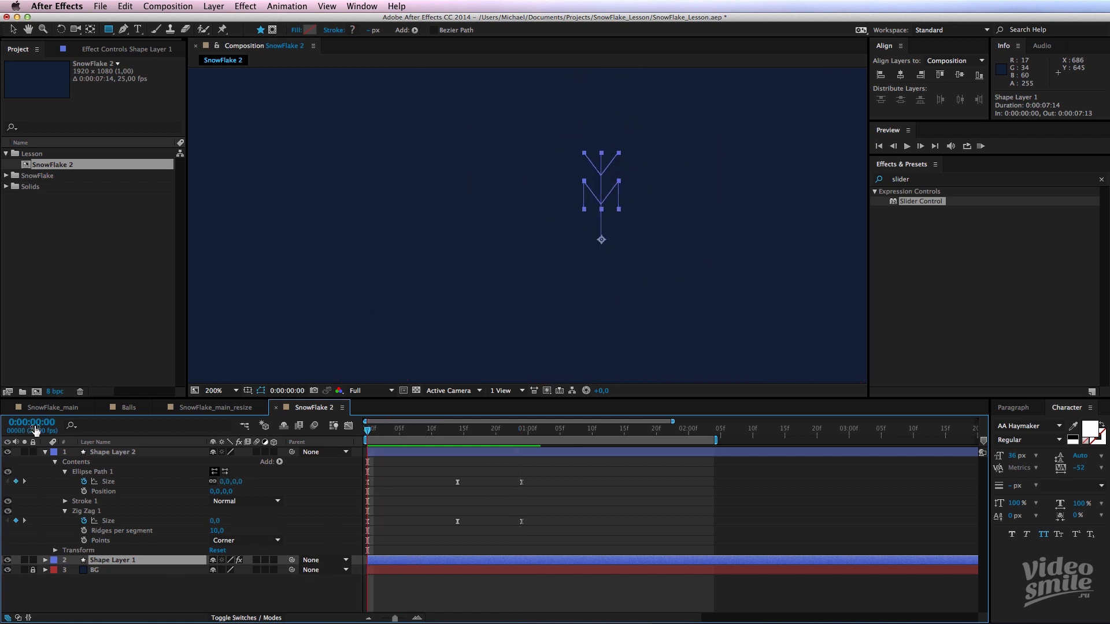
left_click(36, 428)
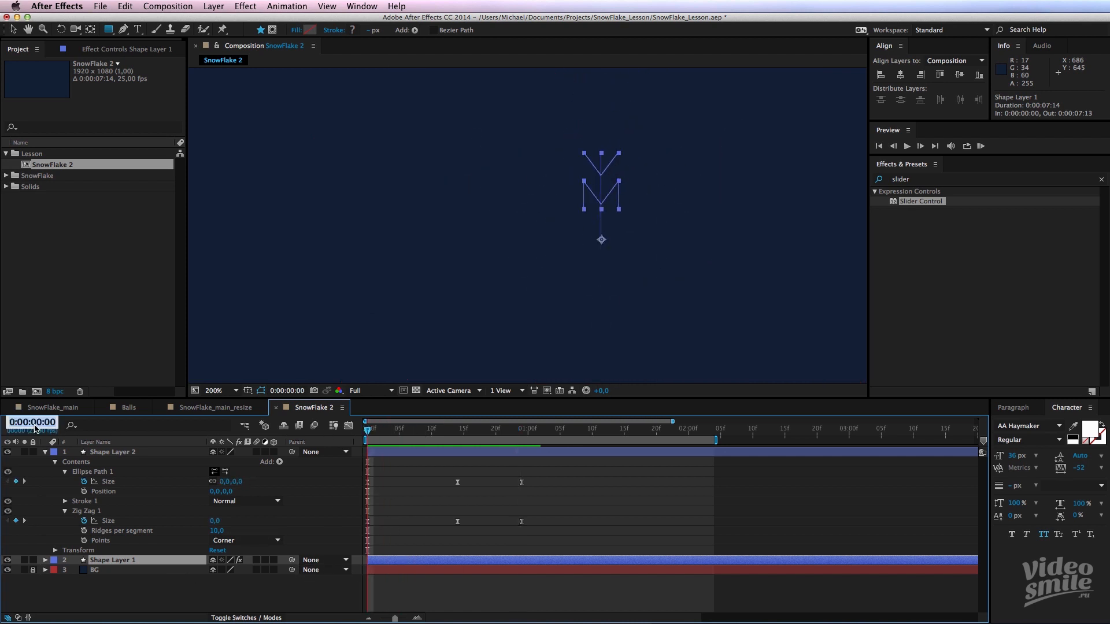
type("+8")
key("Return")
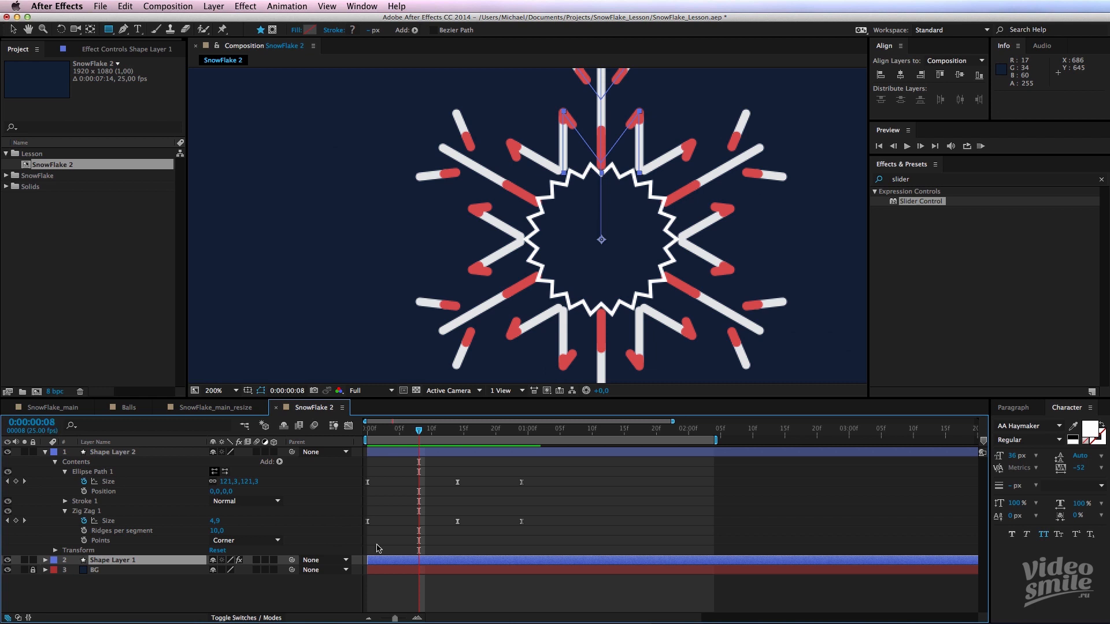
left_click_drag(384, 561, 436, 560)
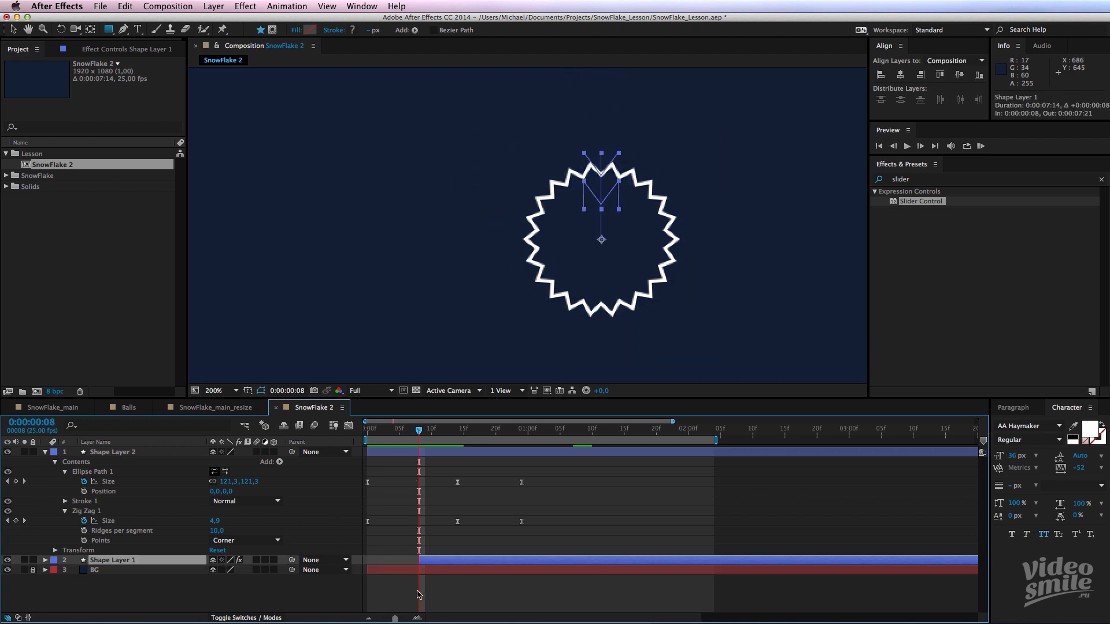
- Preview SnowFlake 2 from the start to check the delayed snowflake against the zigzag ring
left_click_drag(417, 430, 366, 431)
left_click(411, 466)
scroll(523, 228, "down", 2)
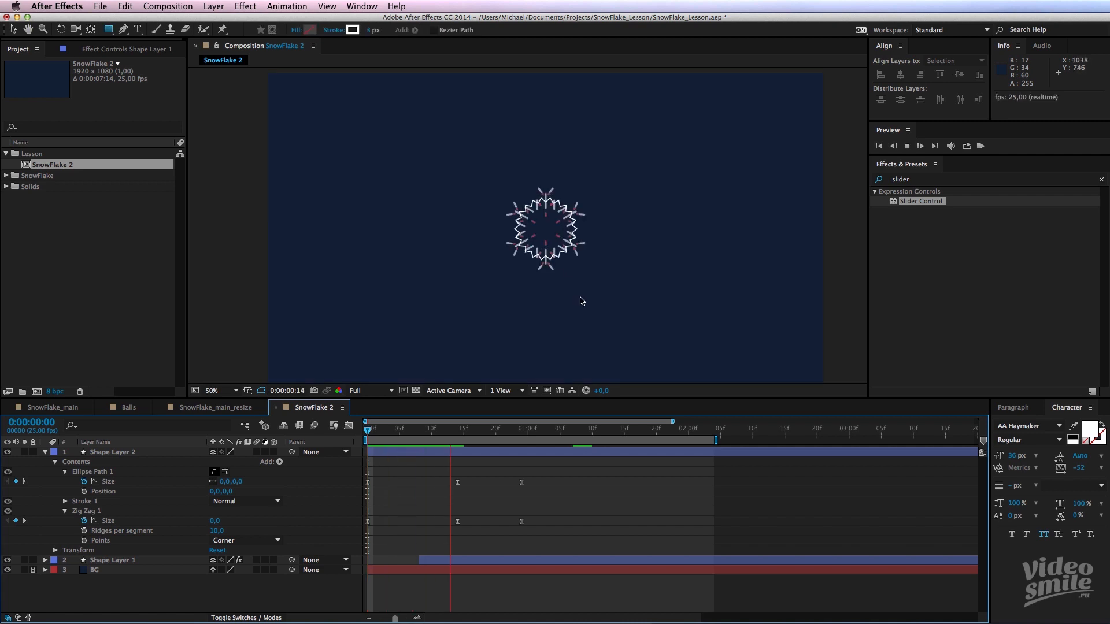
key("space")
left_click_drag(458, 434, 387, 445)
scroll(483, 285, "up", 2)
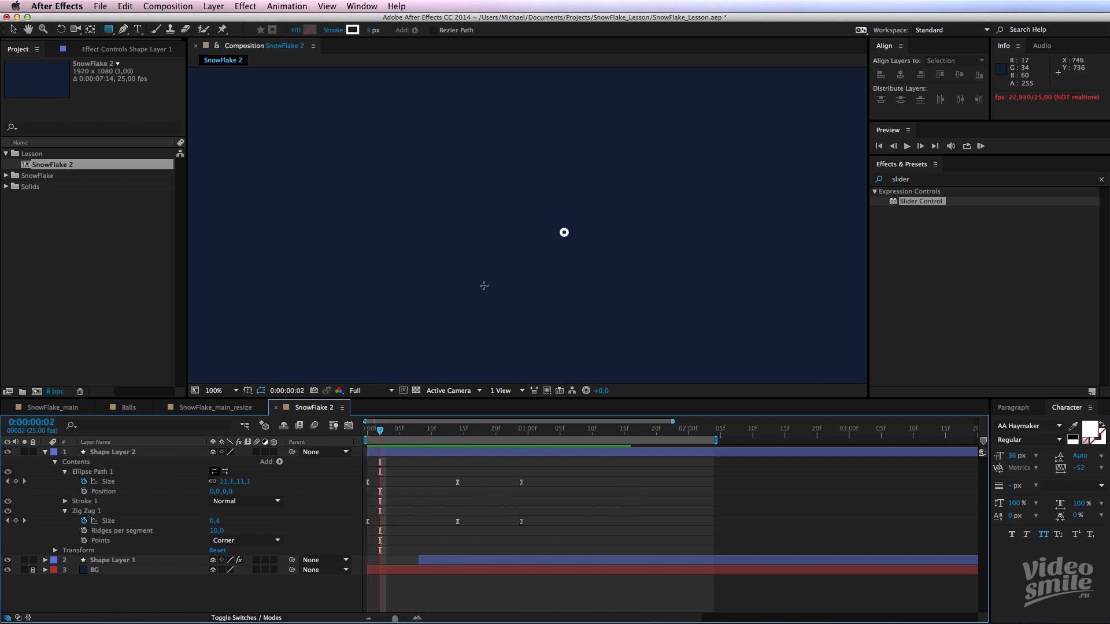
- Animate Shape Layer 2's stroke width from 3 to 2 with eased keyframes at 0:00:00:18 and 0:00:01:01
key("space")
left_click_drag(468, 434, 495, 435)
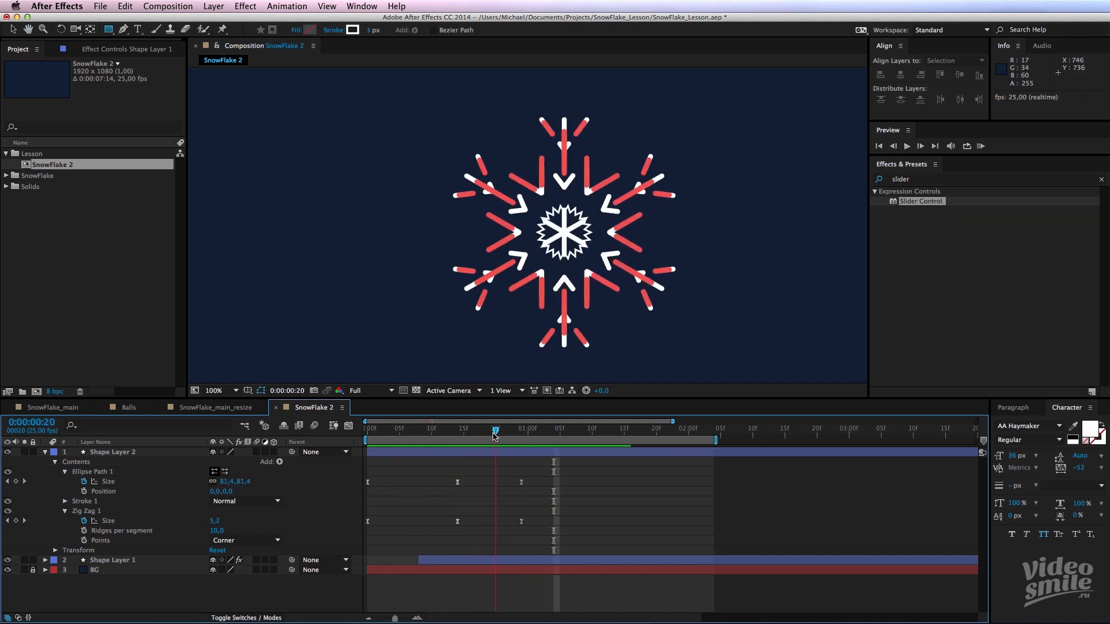
left_click(65, 502)
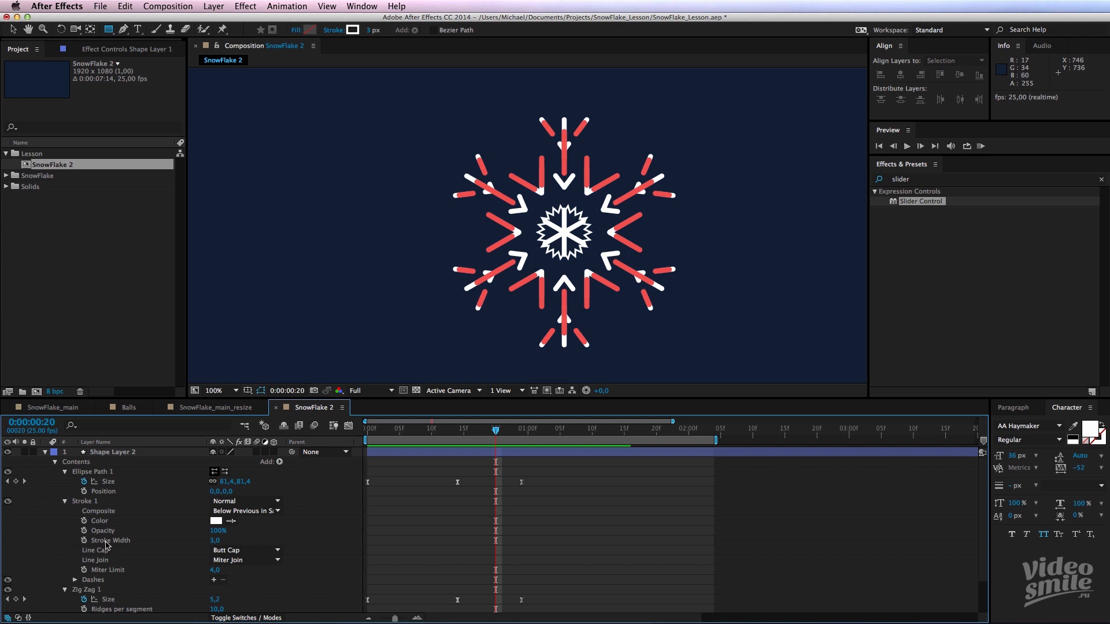
left_click(84, 541)
left_click_drag(496, 431, 515, 434)
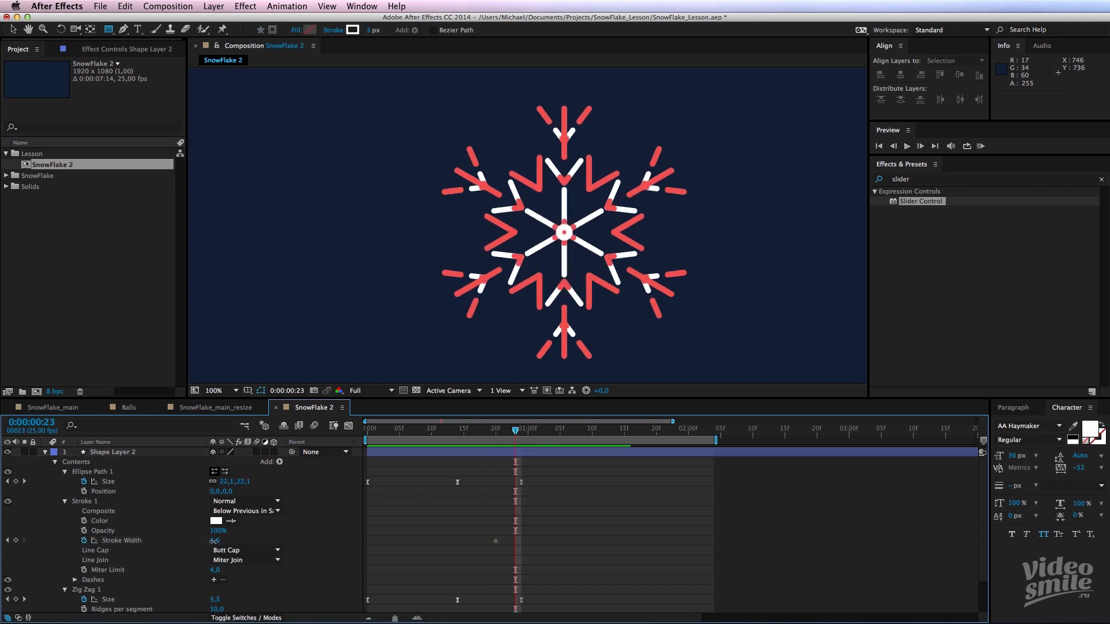
left_click_drag(215, 541, 211, 541)
left_click_drag(496, 541, 483, 541)
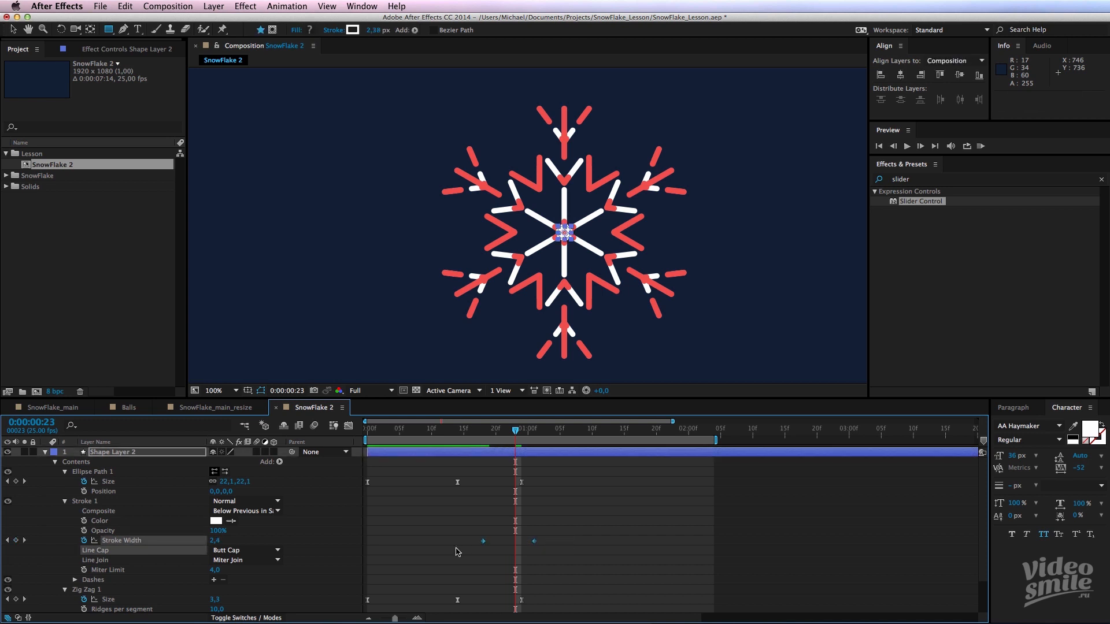
- Reshape the speed curve of the zigzag ring's ellipse size, shortening the easing around the 0:00:00:14 keyframe
left_click(457, 482)
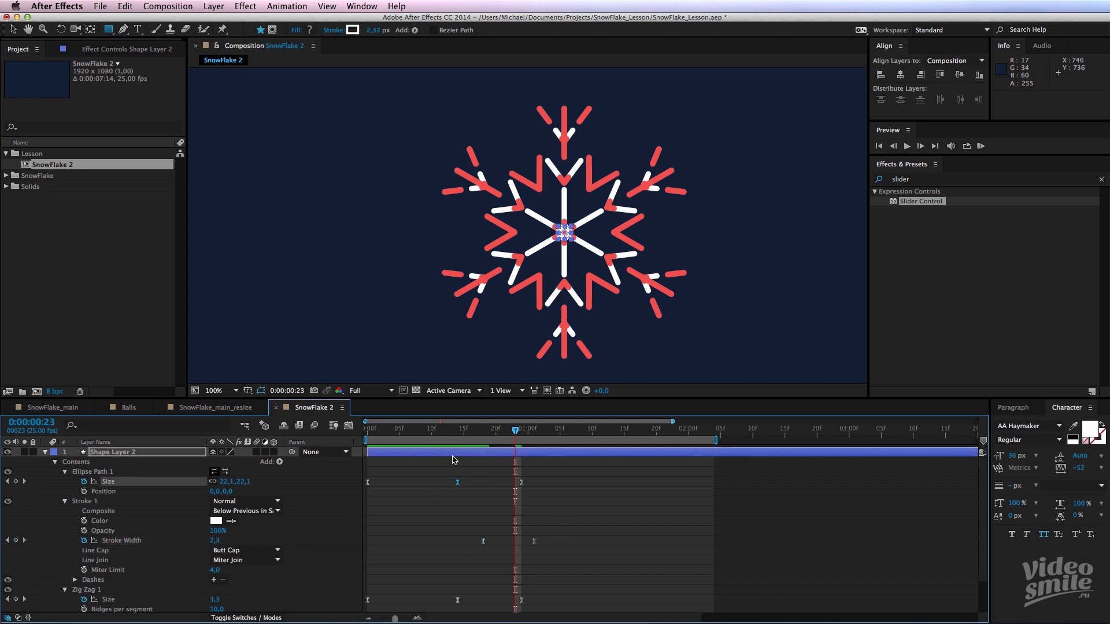
left_click_drag(448, 431, 457, 430)
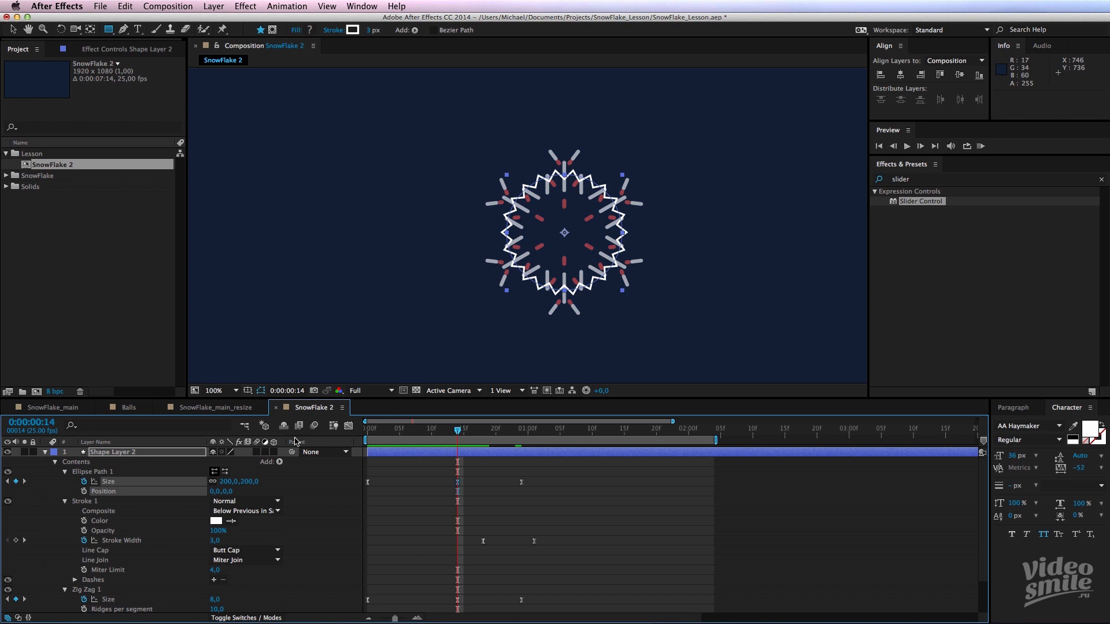
left_click(349, 425)
left_click_drag(478, 483, 391, 514)
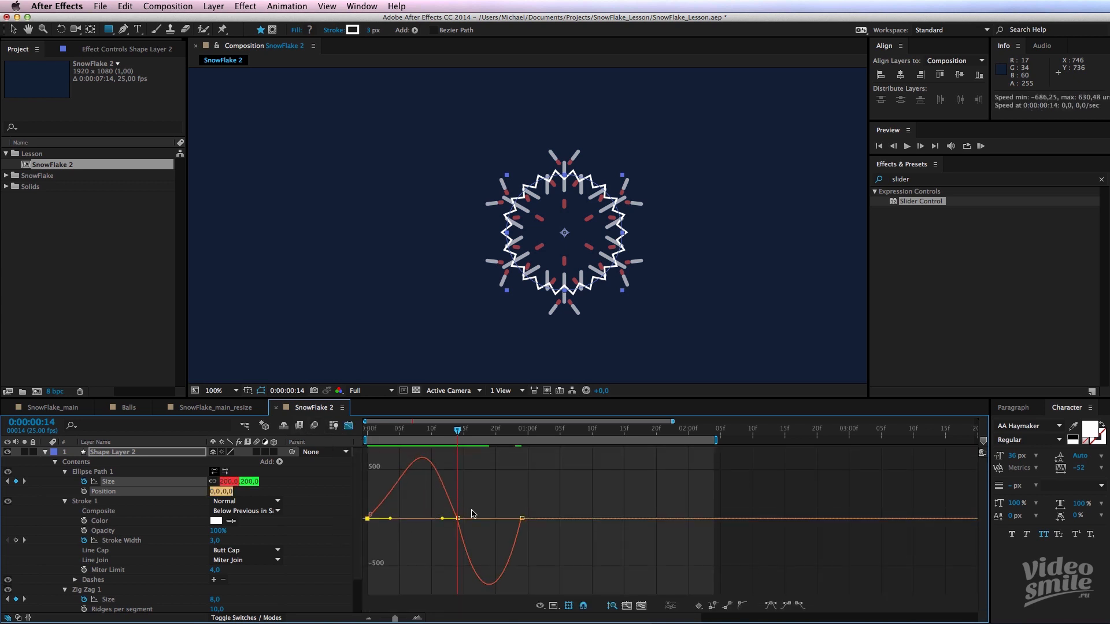
left_click_drag(563, 500, 471, 512)
left_click(458, 512)
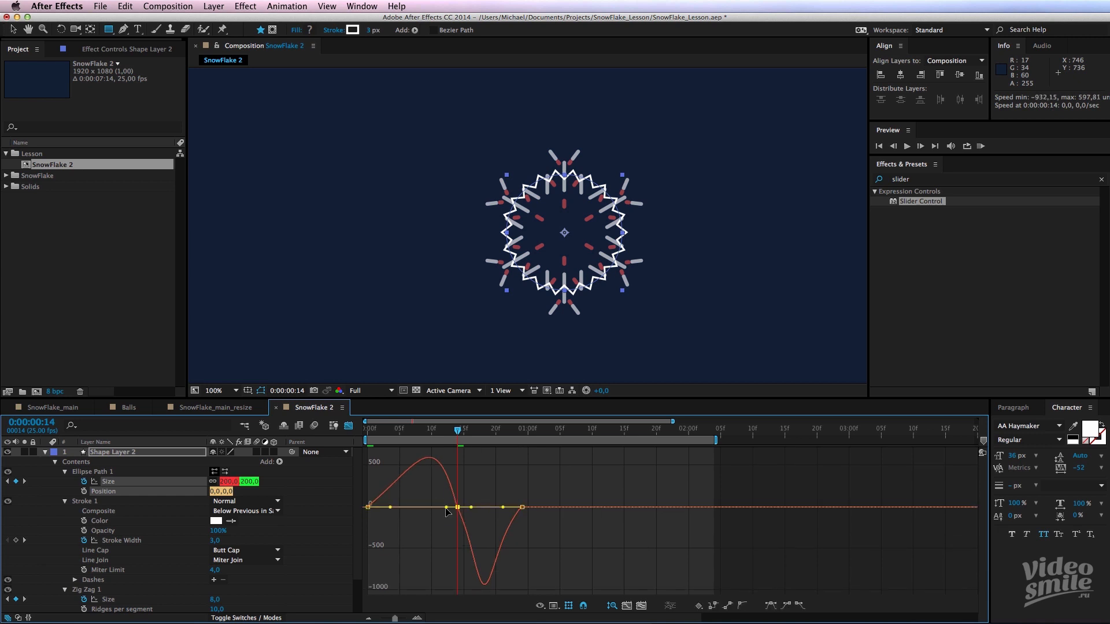
left_click(463, 460)
- Preview the composition from the start to check the ring's new speed, returning to the keyframe view
key("Home")
key("space")
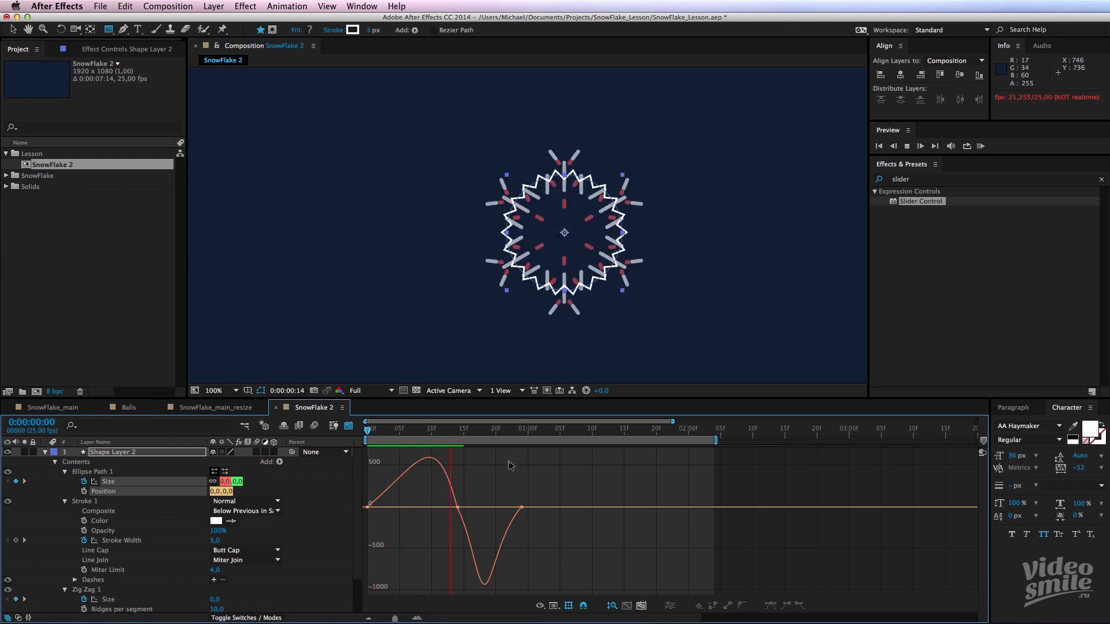
left_click(348, 426)
left_click(503, 478)
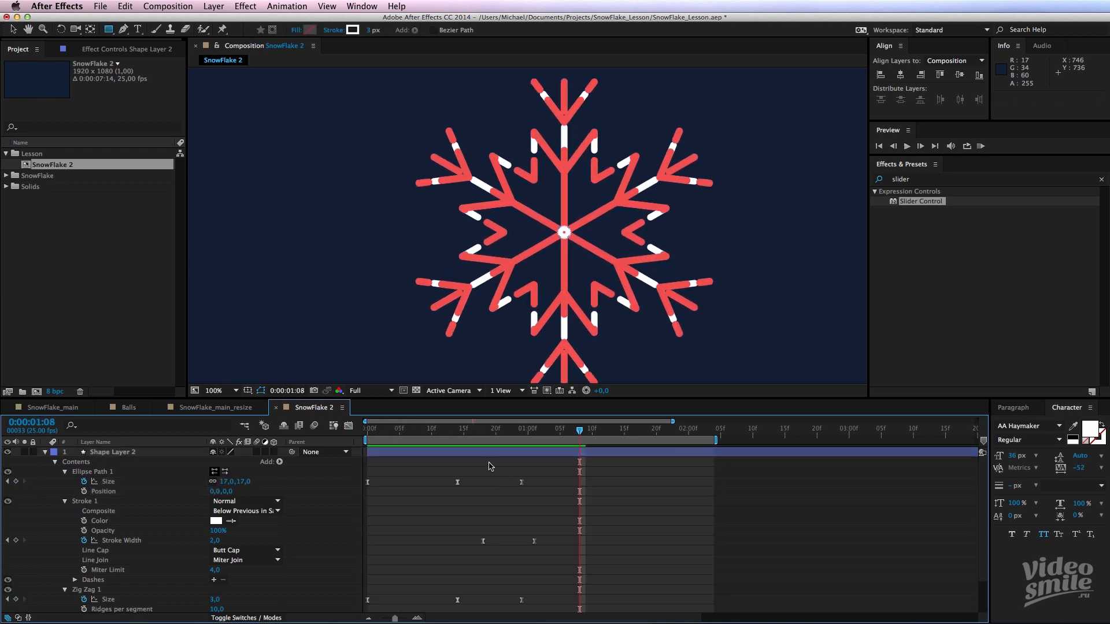
left_click(397, 444)
key("Home")
key("space")
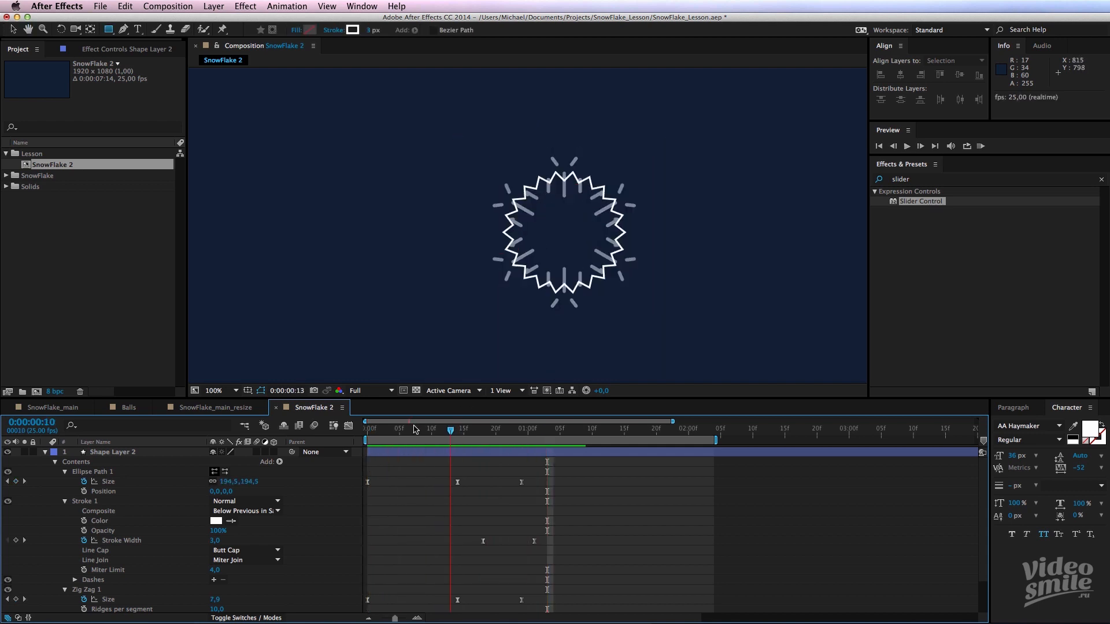
- Trim the end of Shape Layer 2 at 0:00:00:23, where the ring shrinks to the snowflake's centre
mouse_move(414, 426)
left_mouse_down()
mouse_move(495, 440)
mouse_move(485, 454)
mouse_move(508, 453)
mouse_move(508, 436)
mouse_move(498, 438)
mouse_move(515, 437)
left_mouse_up()
key("period")
left_click(528, 453)
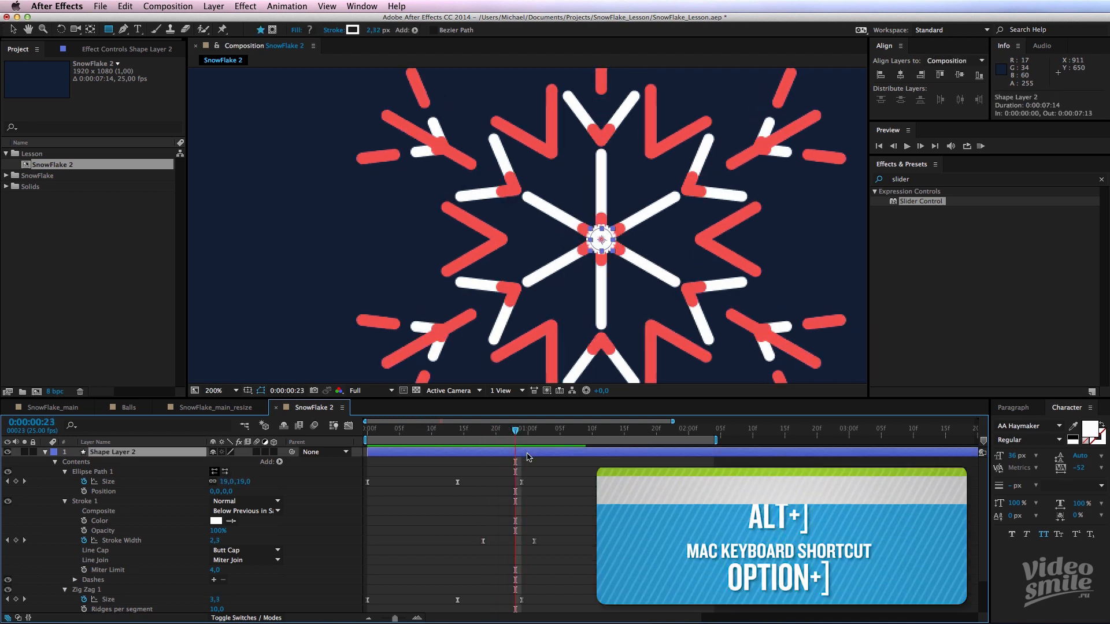
key("alt+bracketright")
key("F2")
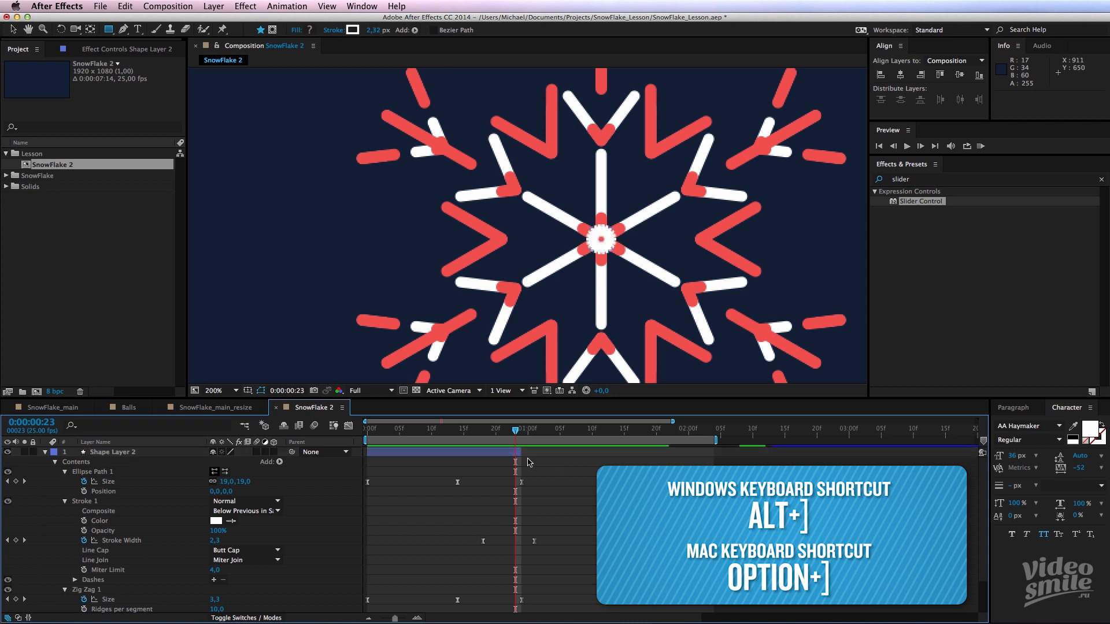
- Check the frames around the trimmed end and shorten Shape Layer 2's end by one more frame
left_click_drag(515, 432, 368, 438)
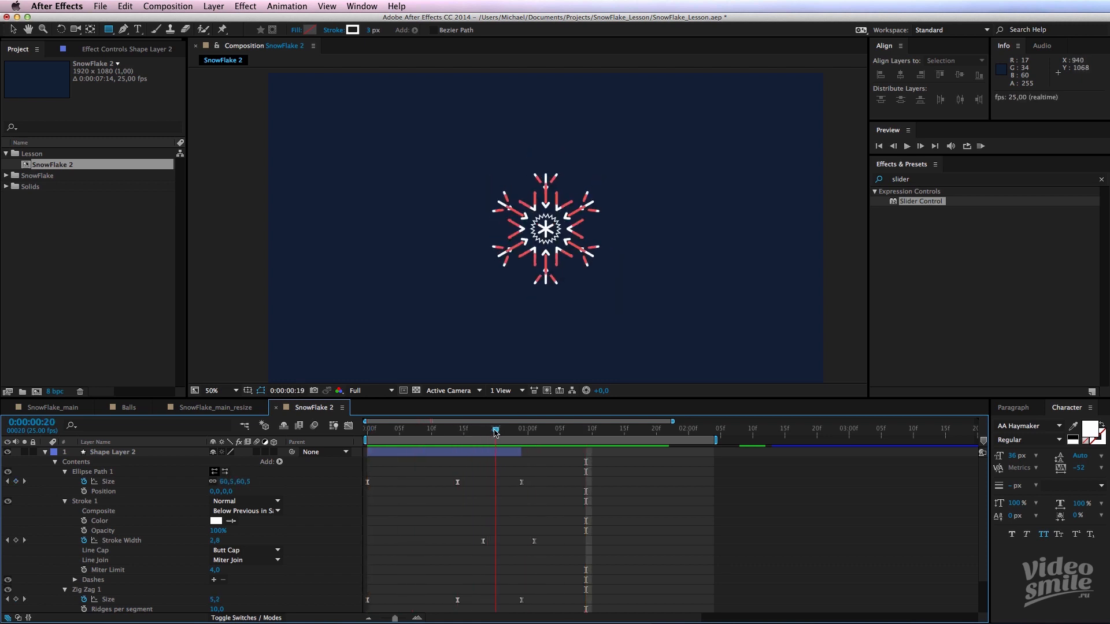
key("space")
scroll(545, 229, "up", 2)
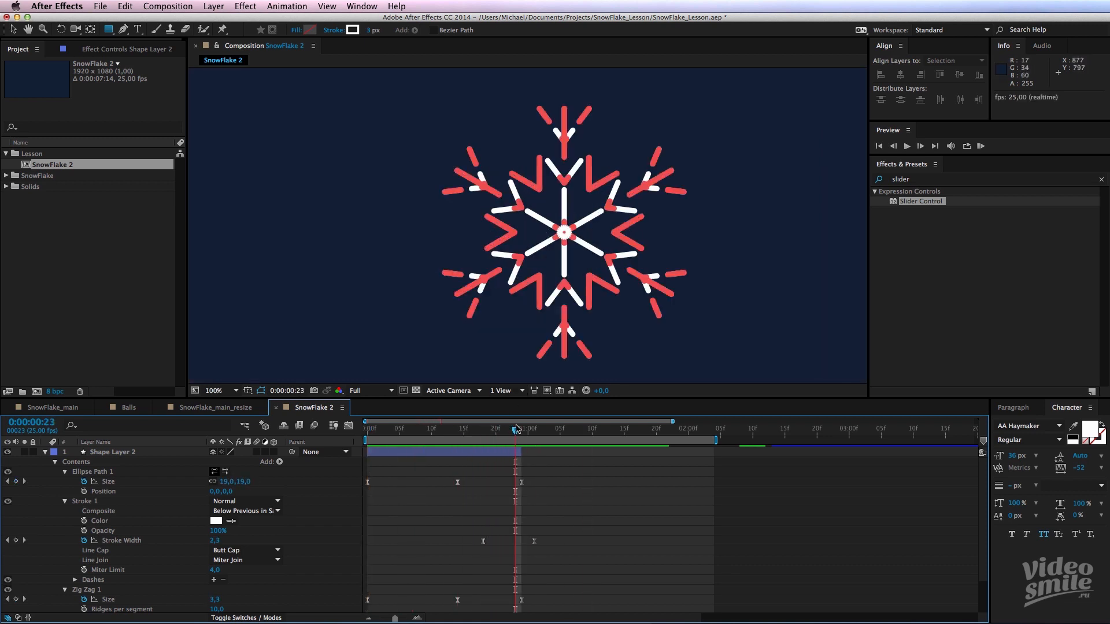
mouse_move(516, 428)
left_mouse_down()
mouse_move(456, 433)
mouse_move(515, 435)
left_mouse_up()
left_click(516, 457)
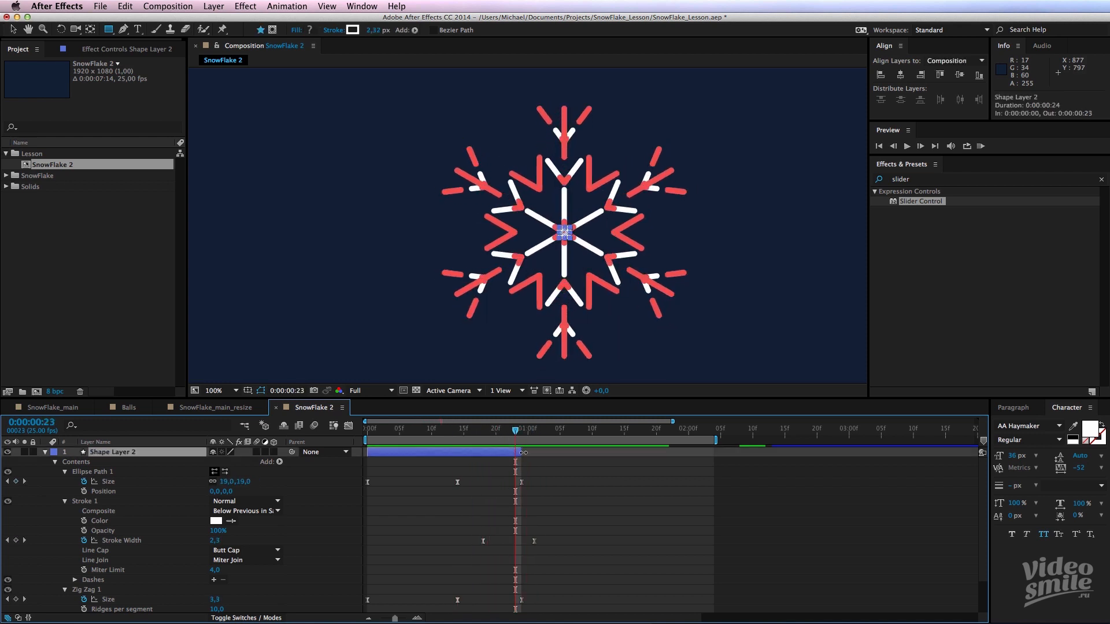
left_click(512, 439)
left_click_drag(511, 439, 516, 441)
- Preview SnowFlake 2 from the start at different zoom levels and compare it with the SnowFlake_main composition
key("Home")
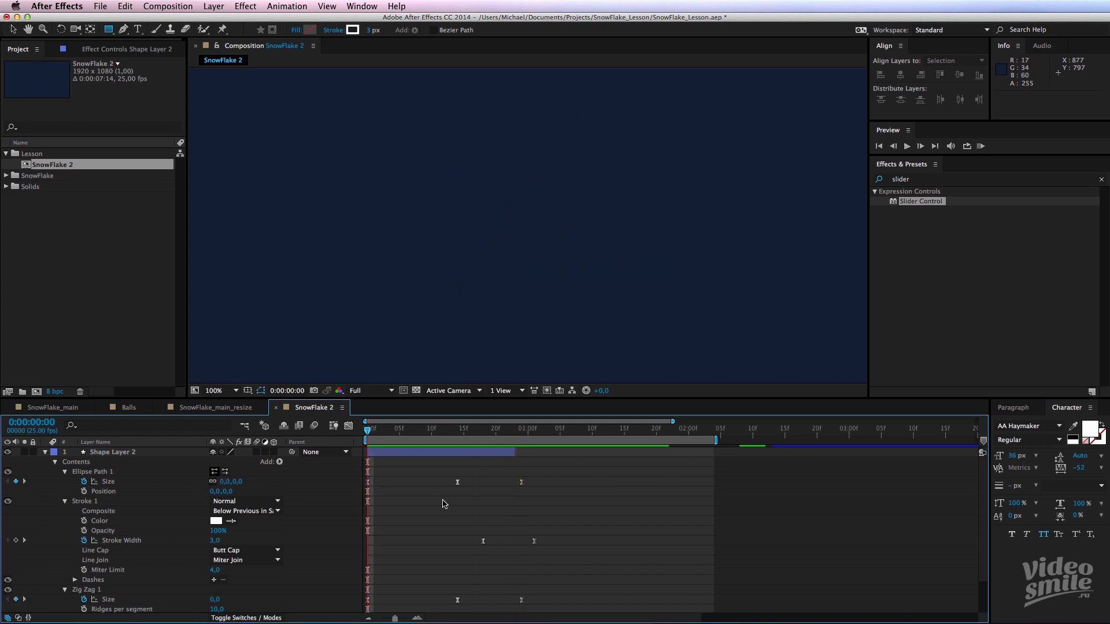
key("space")
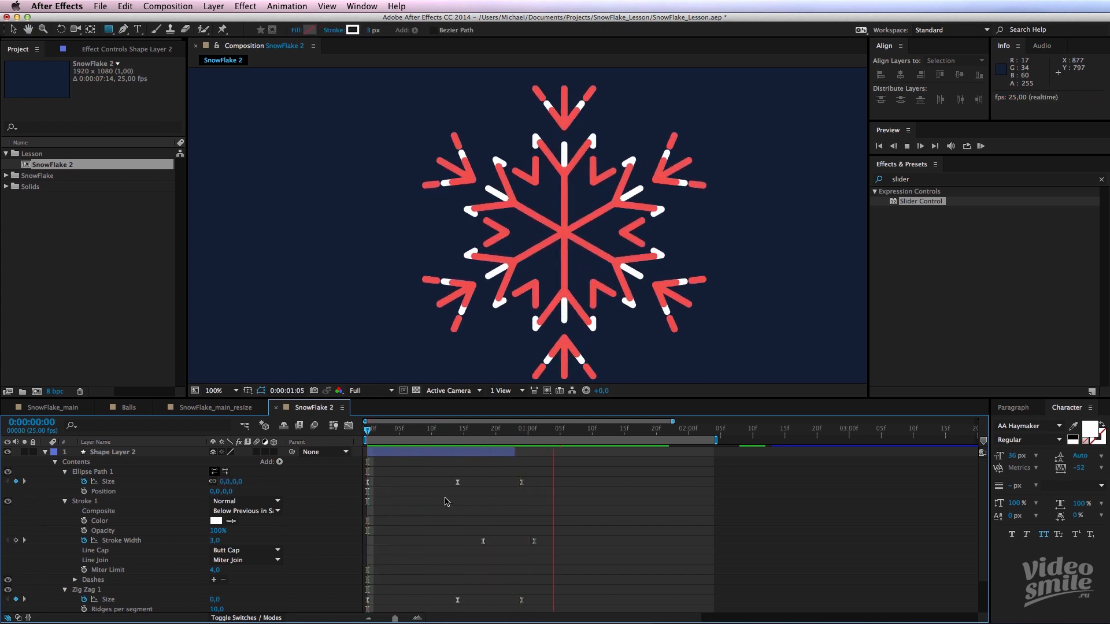
key("Home")
scroll(480, 286, "down", 1)
key("space")
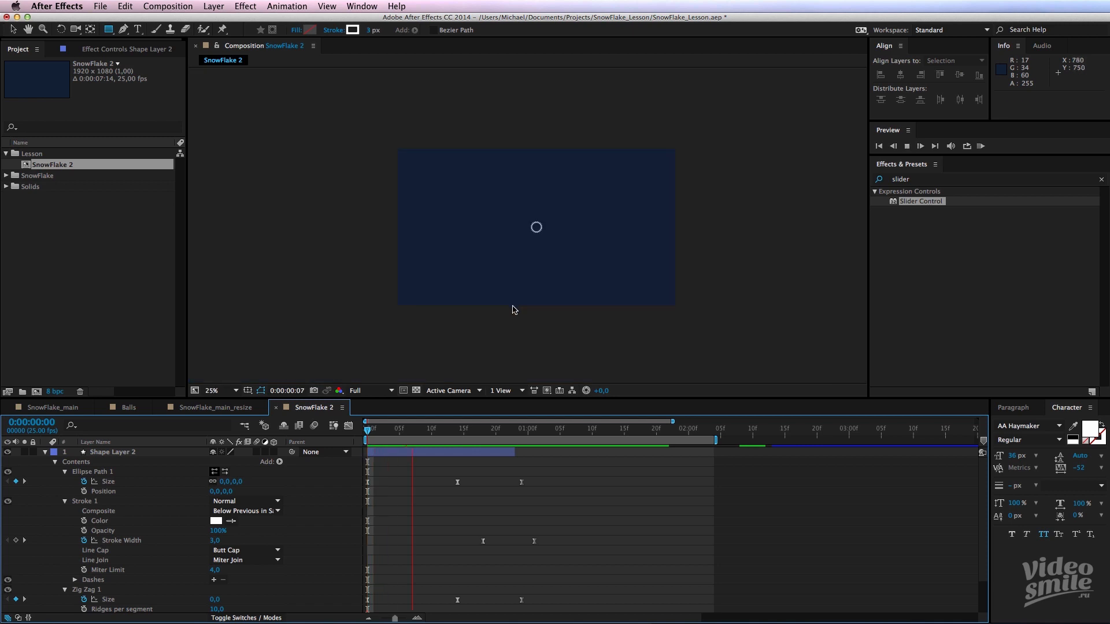
key("period")
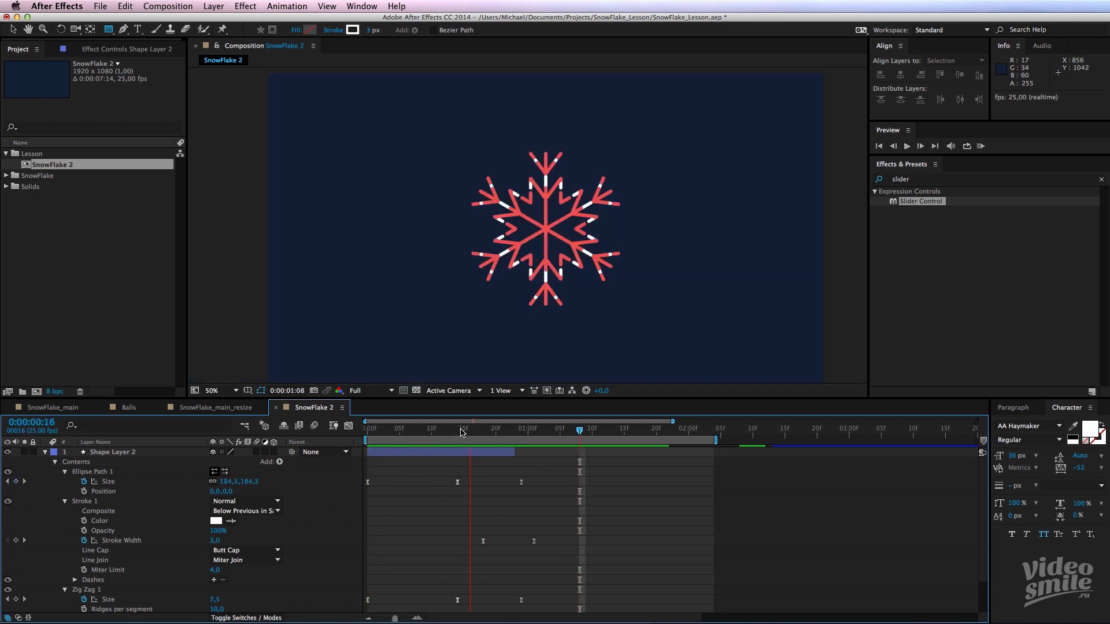
key("space")
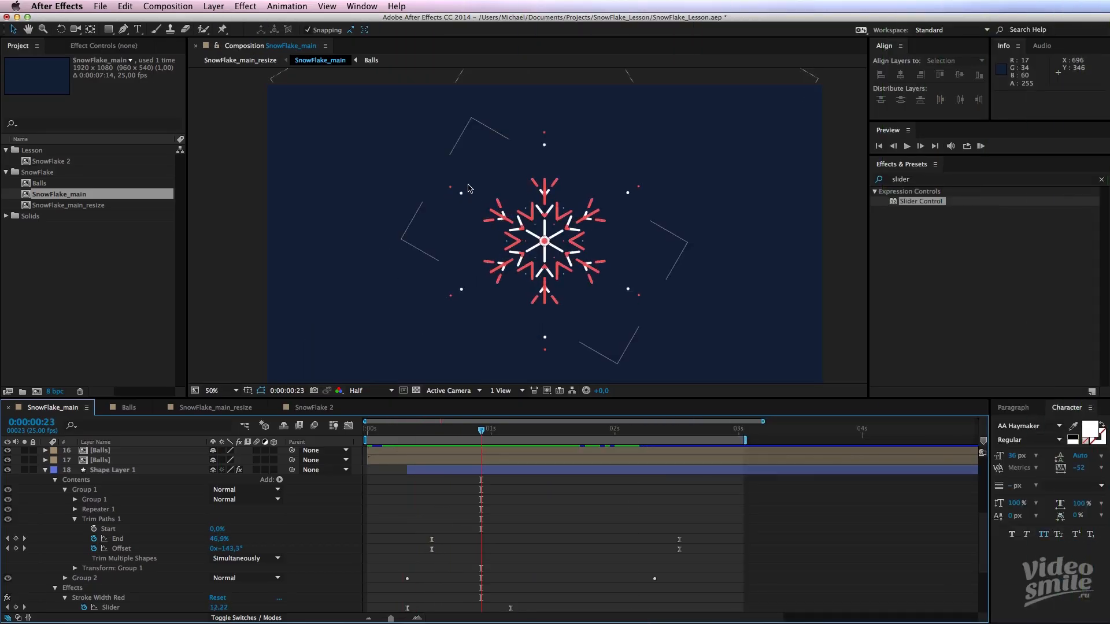
left_click(449, 430)
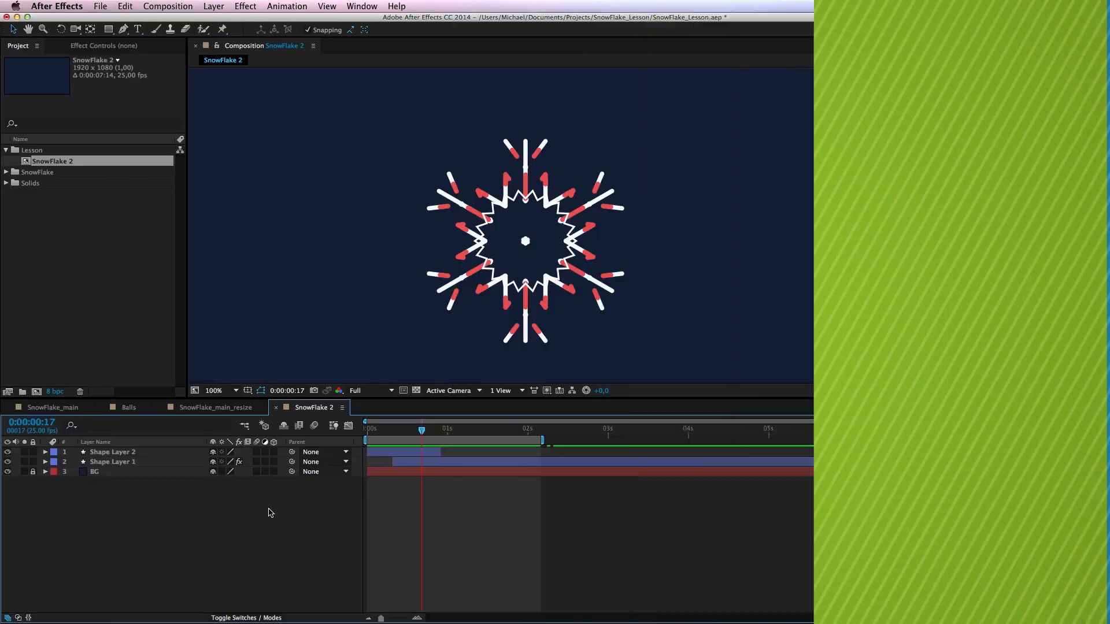
- Create a new shape layer in SnowFlake 2 and add an ellipse path to its contents
right_click(269, 513)
mouse_move(299, 522)
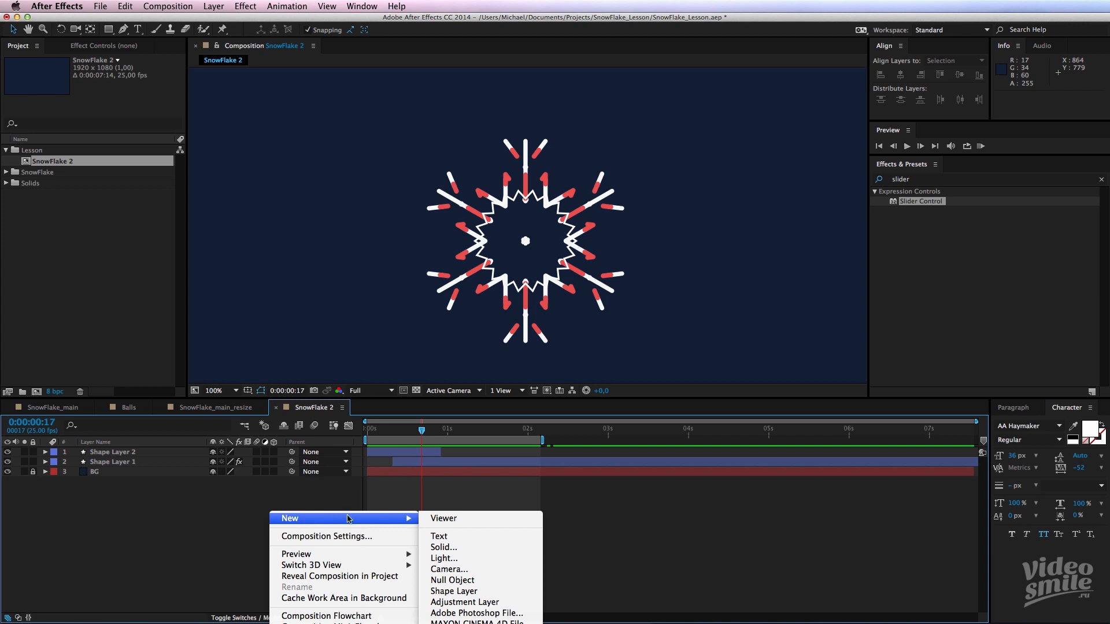
left_click(453, 590)
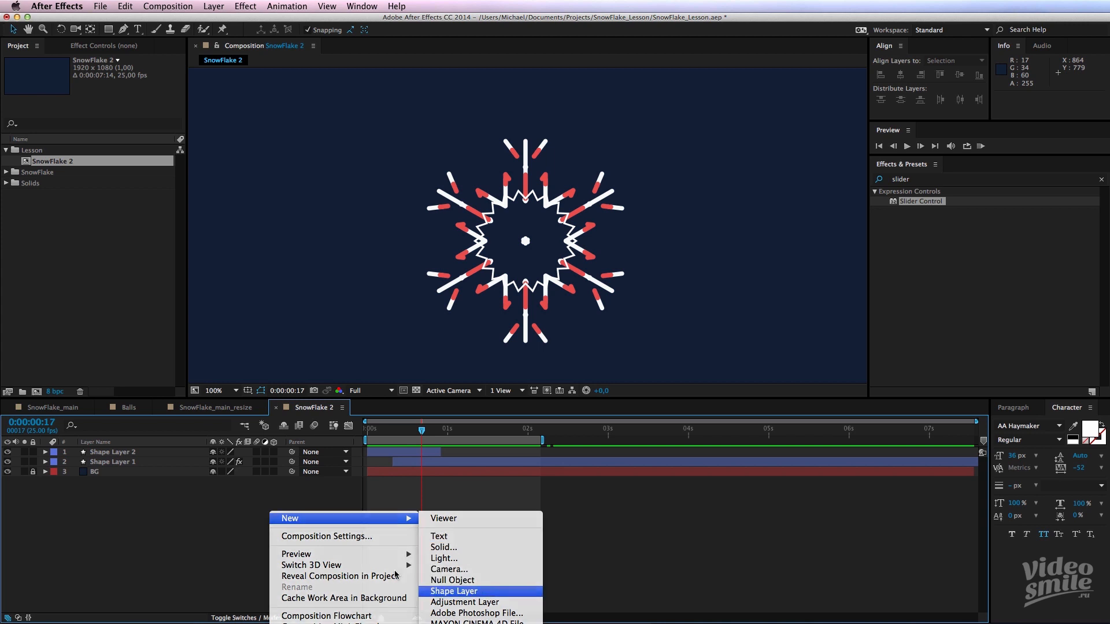
left_click(46, 454)
left_click(279, 462)
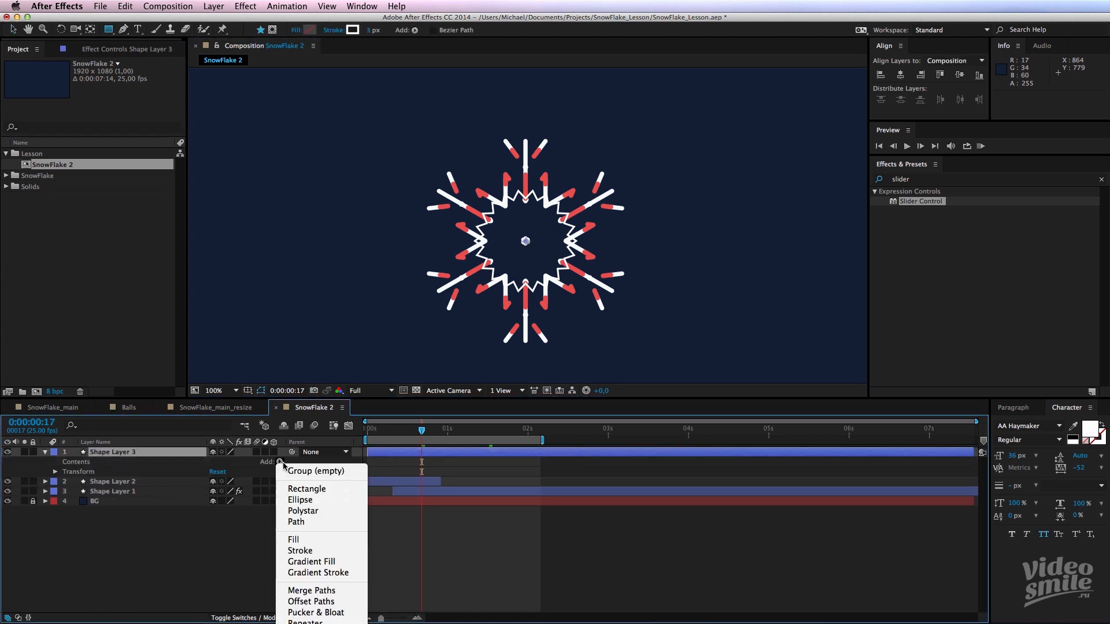
left_click(325, 501)
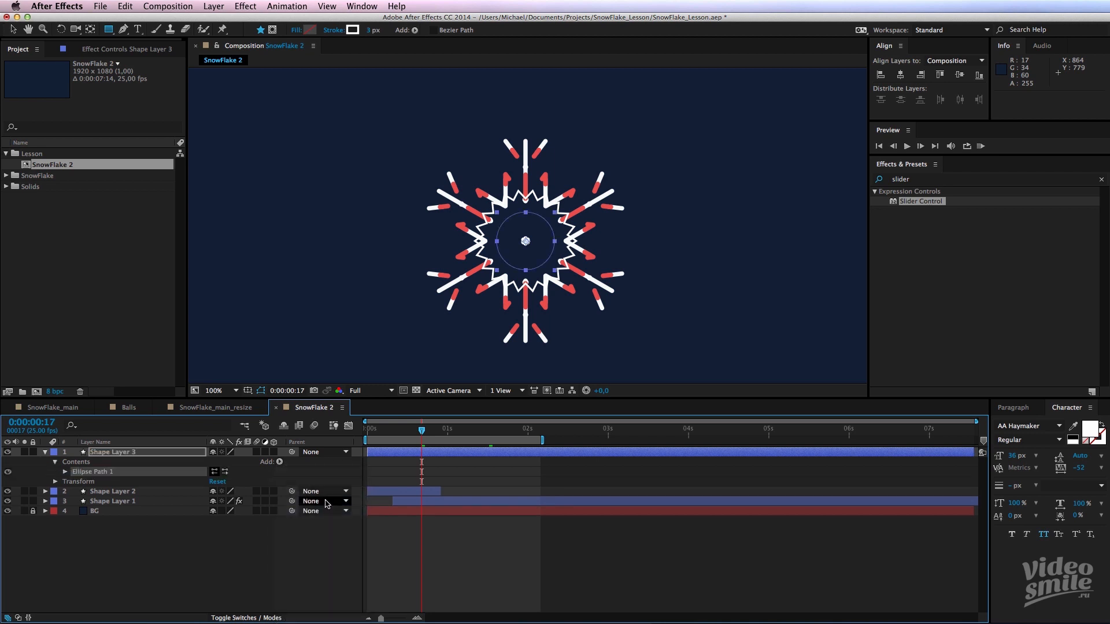
- Set the new ellipse path's size to 20 by 20
left_click(65, 473)
left_click(226, 484)
type("2")
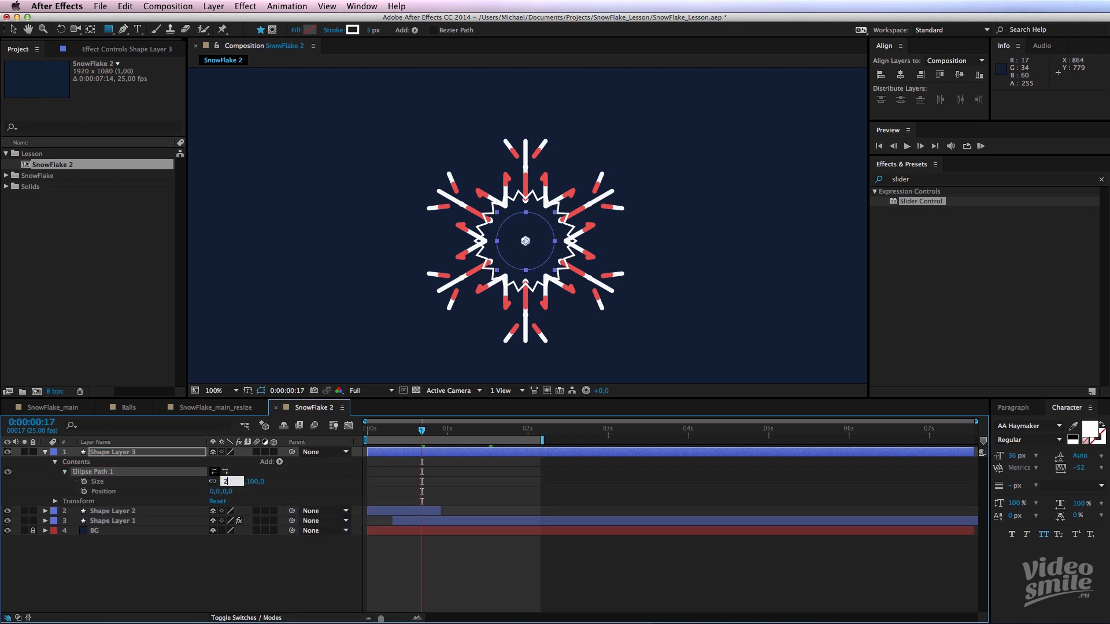
type("0")
key("Return")
left_click(428, 488)
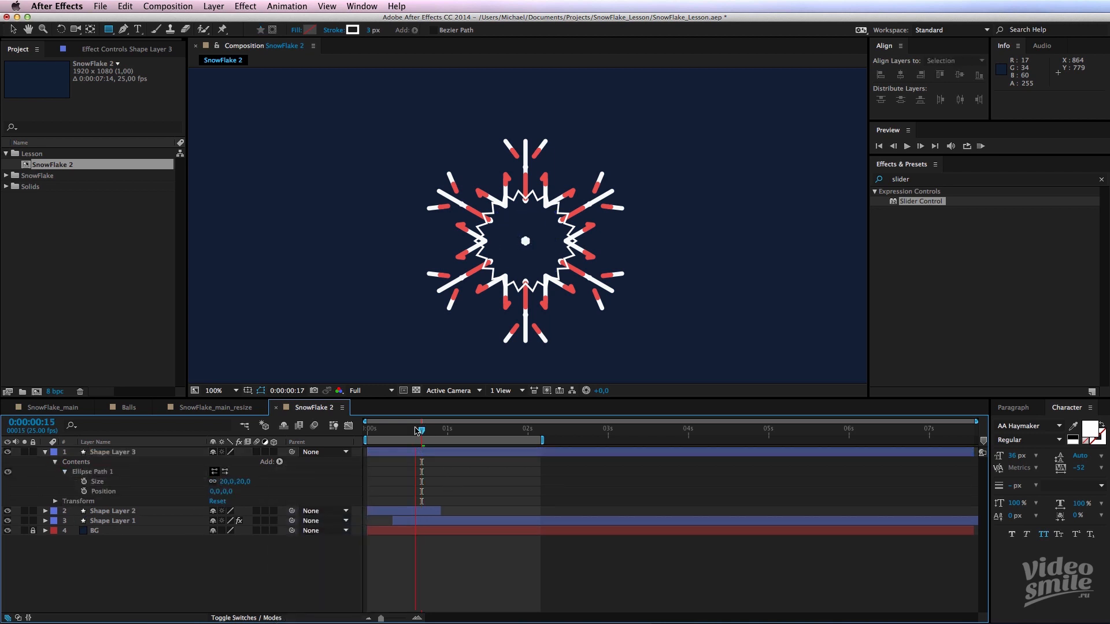
- Go to the first frame and add a fill to Shape Layer 3's contents
left_click_drag(421, 431, 371, 431)
left_click(421, 452)
key("Home")
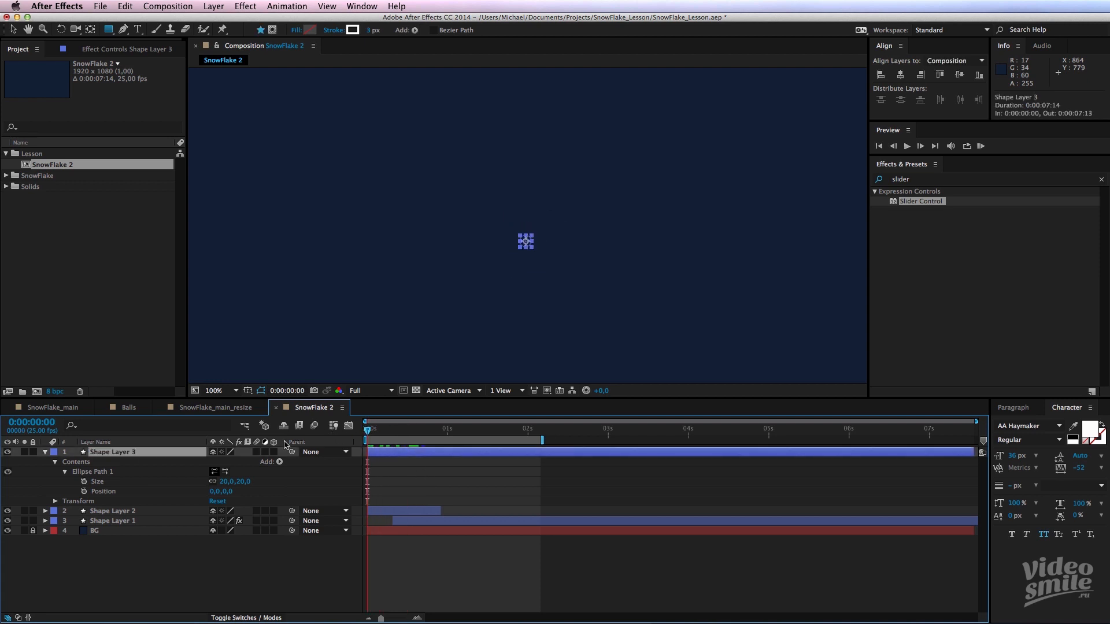
left_click(279, 461)
left_click(293, 539)
left_click(243, 590)
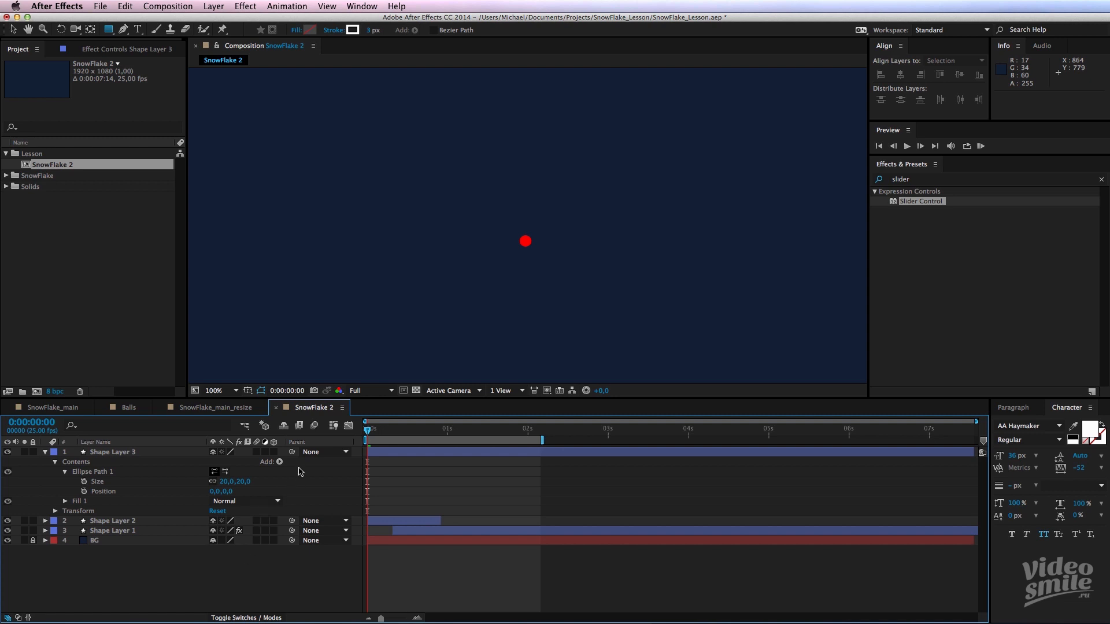
- Change the fill colour of Shape Layer 3's circle to 51C6D8
key("v")
left_click(393, 452)
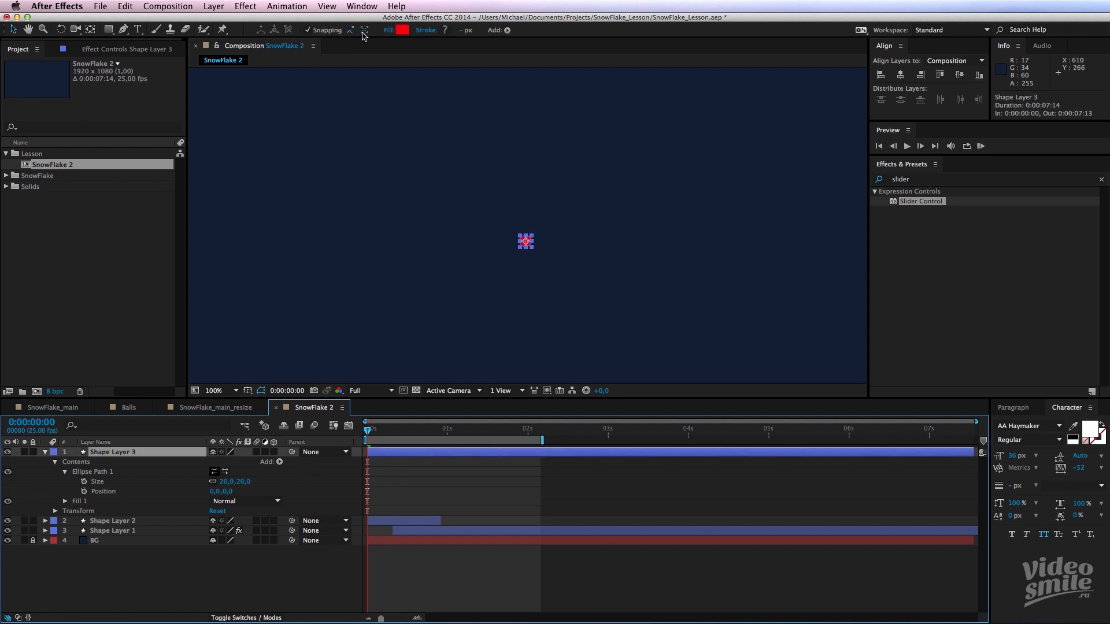
left_click(401, 30)
left_click_drag(686, 218, 664, 200)
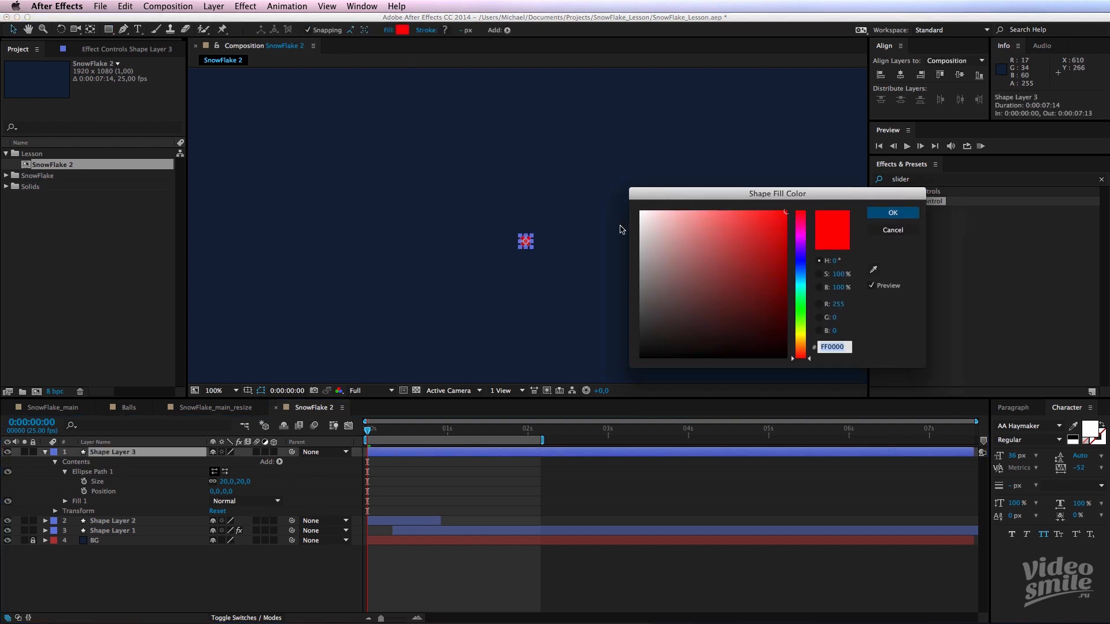
left_click(848, 346)
double_click(849, 347)
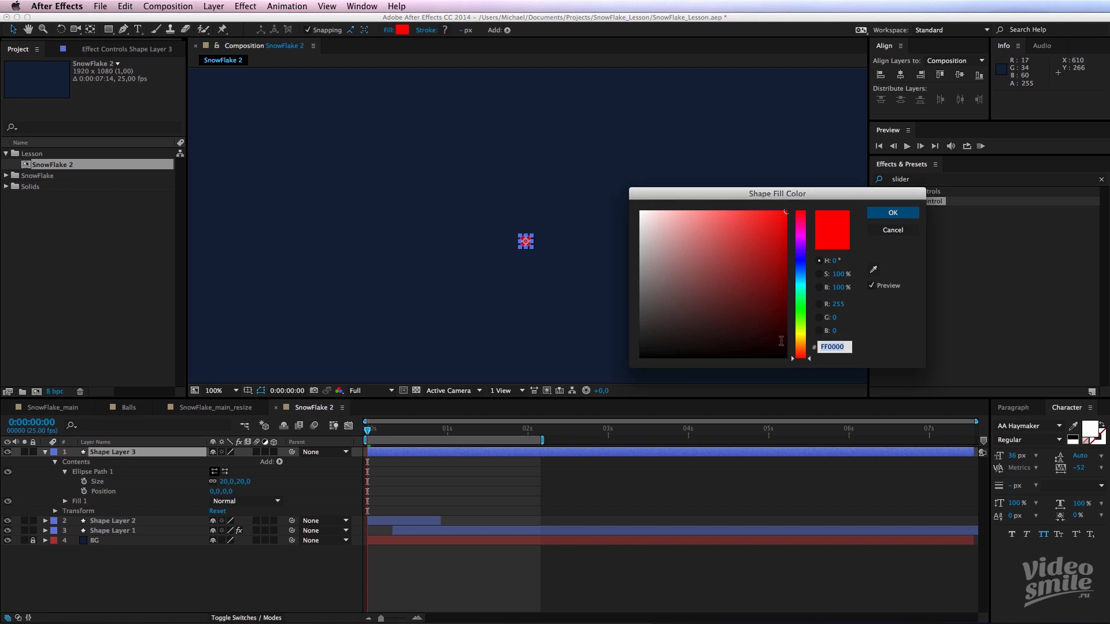
type("51C6D8")
left_click(897, 315)
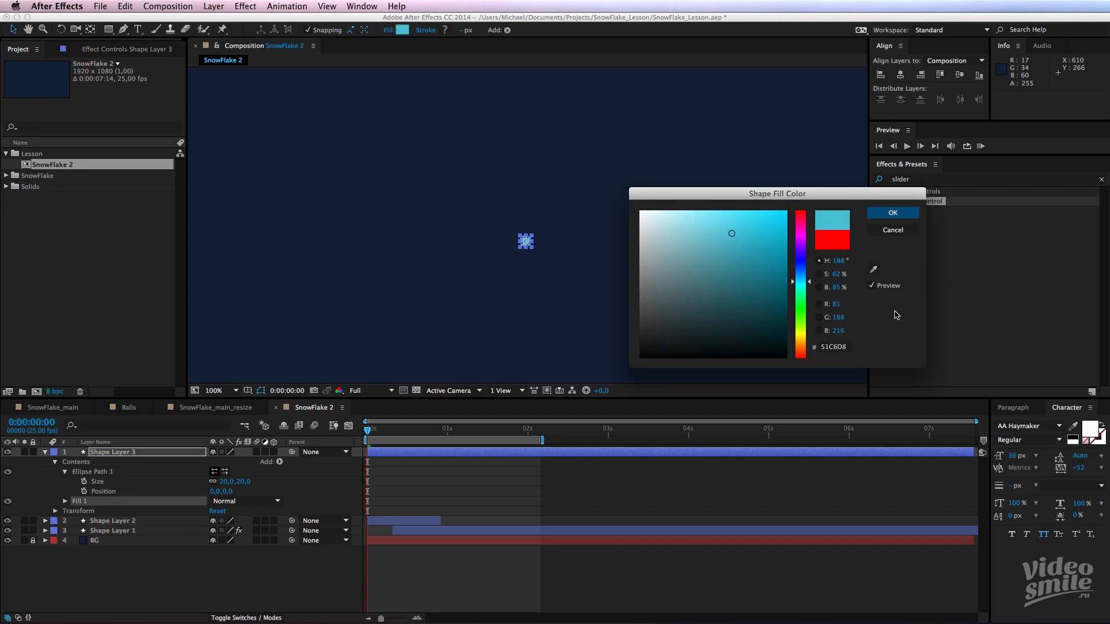
left_click_drag(781, 195, 902, 232)
left_click(992, 248)
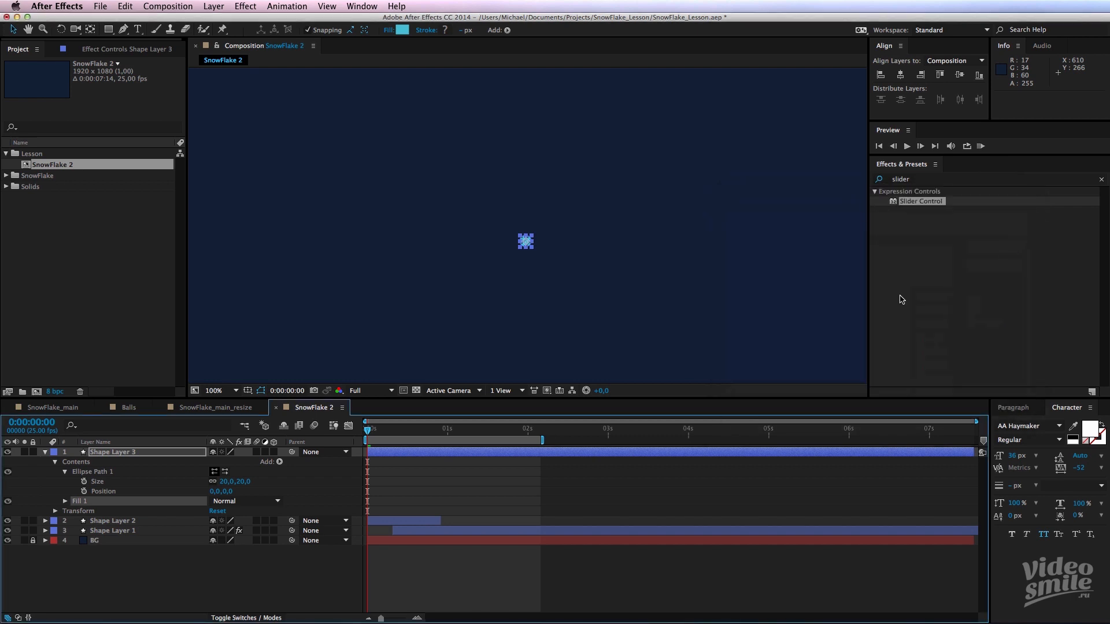
- Turn on keyframing for Shape Layer 3's Position and Scale at the first frame
left_click(537, 480)
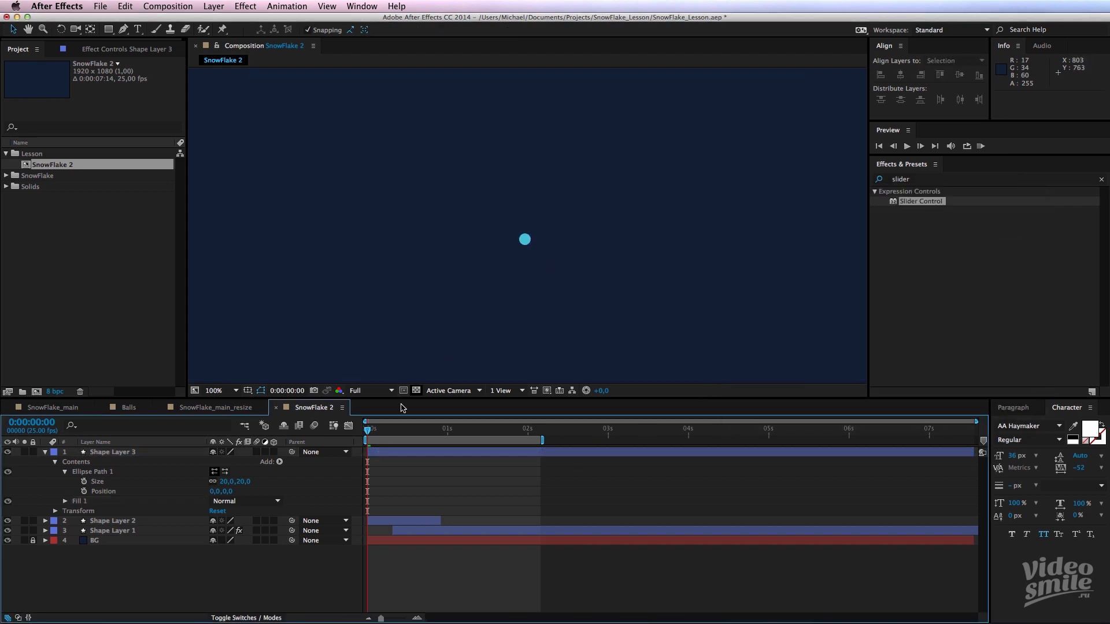
left_click_drag(387, 432, 362, 434)
left_click(396, 454)
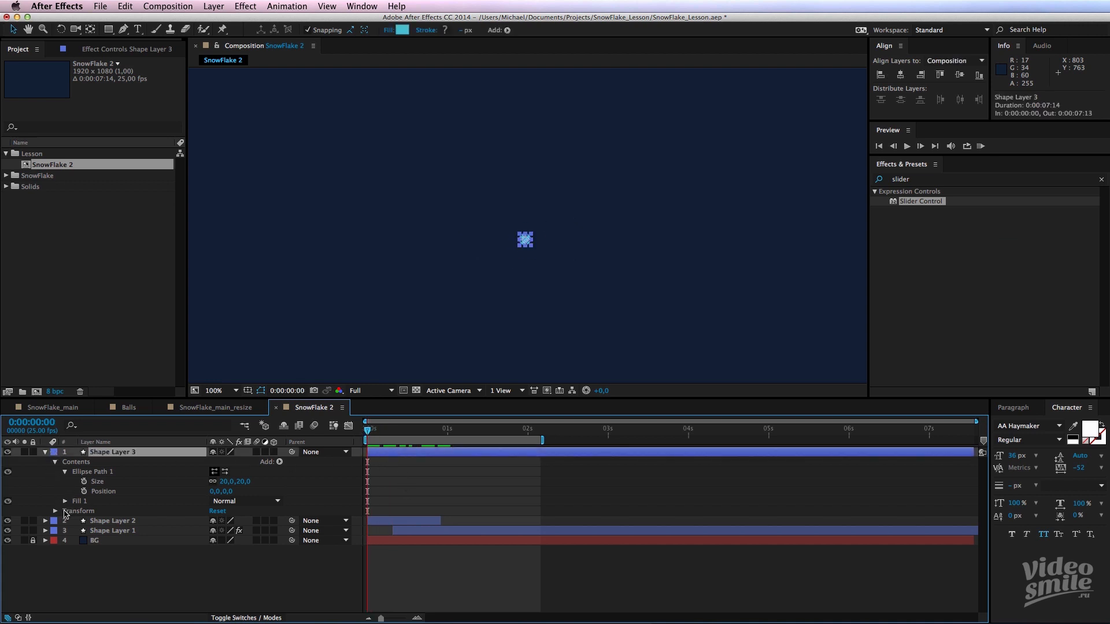
key("p")
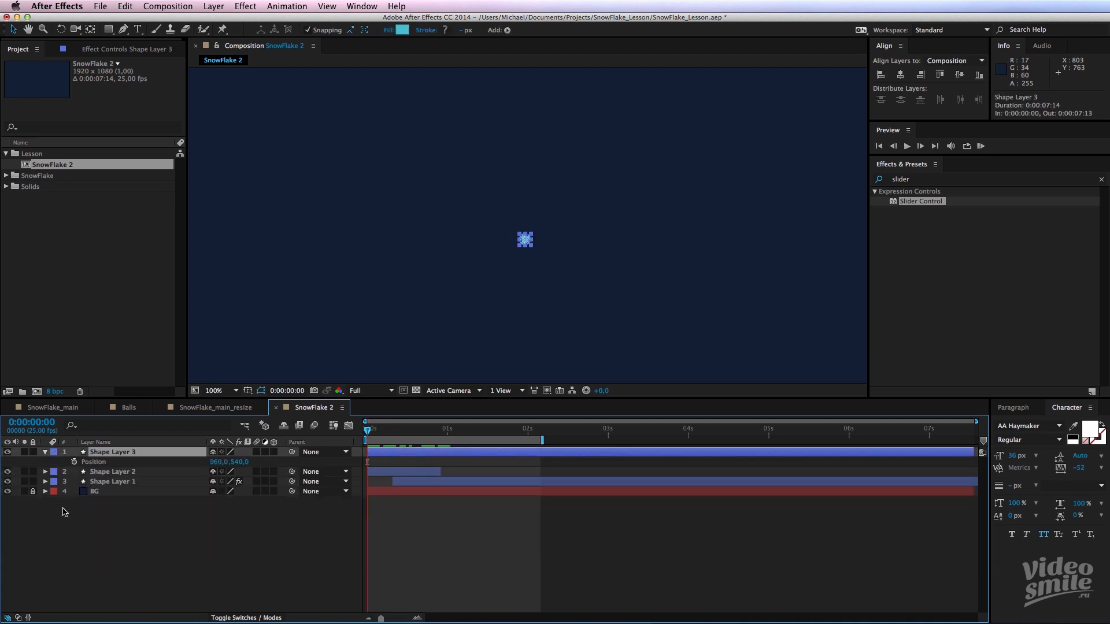
key("shift+s")
left_click(74, 462)
left_click(74, 472)
left_click(454, 472)
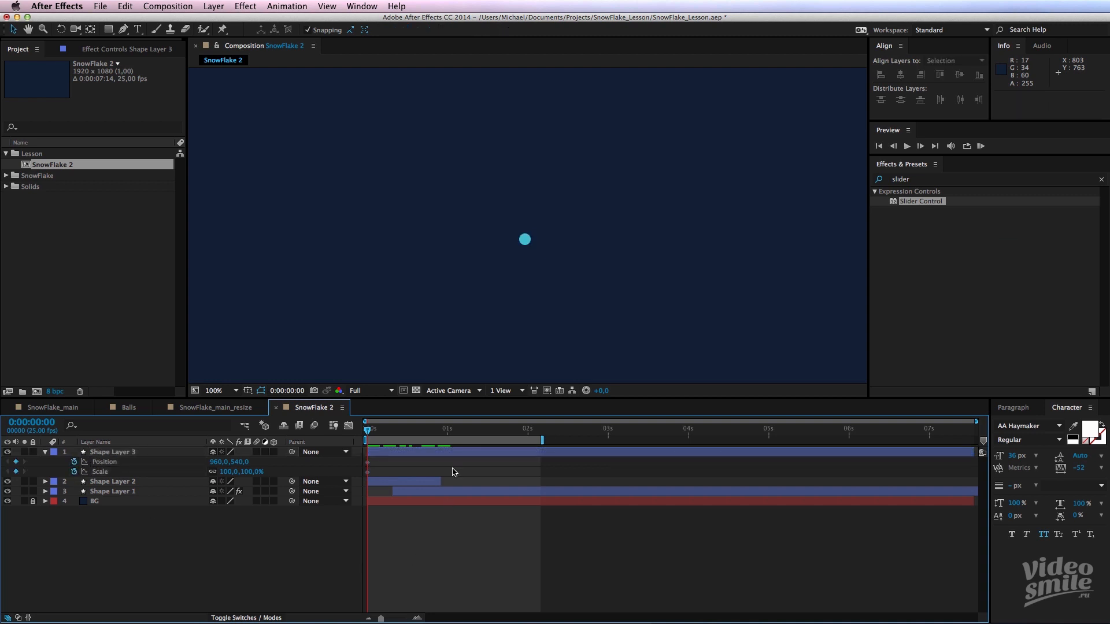
- Add Position and Scale keyframes to Shape Layer 3 at 0:00:01:00 with the values left as they are
left_click_drag(379, 437, 448, 438)
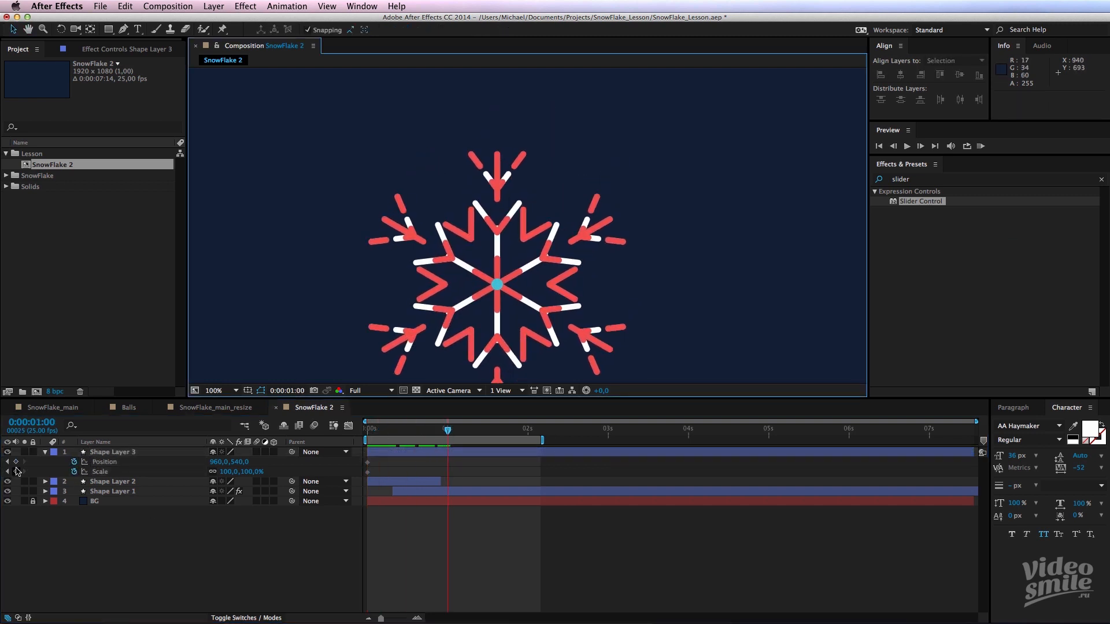
left_click(16, 462)
left_click(15, 471)
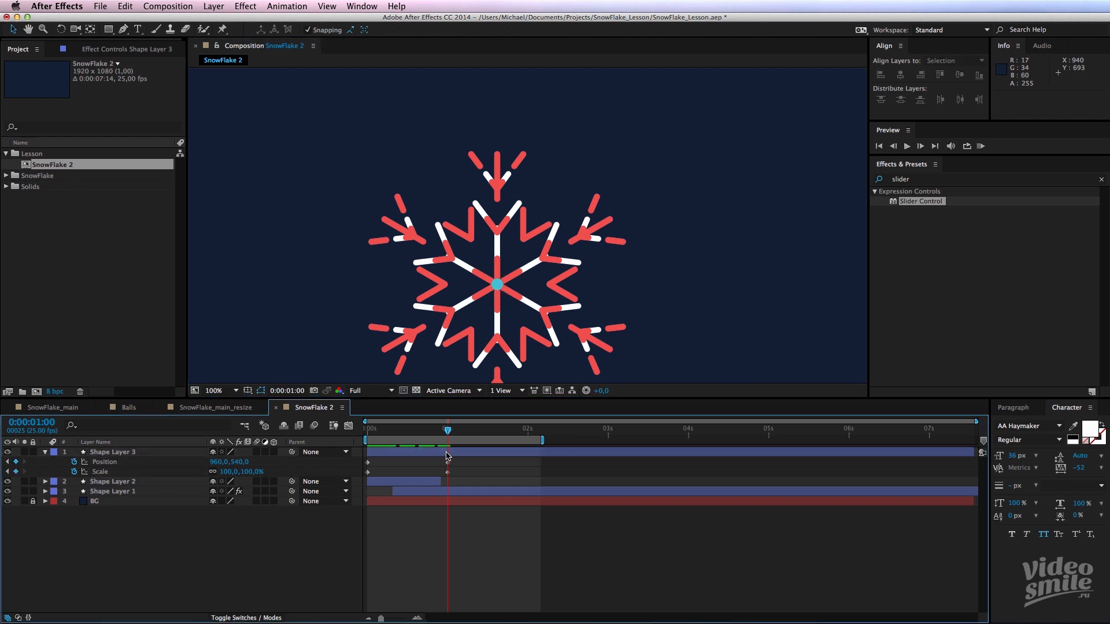
mouse_move(448, 437)
left_mouse_down()
mouse_move(392, 440)
mouse_move(454, 444)
left_mouse_up()
left_click(465, 454)
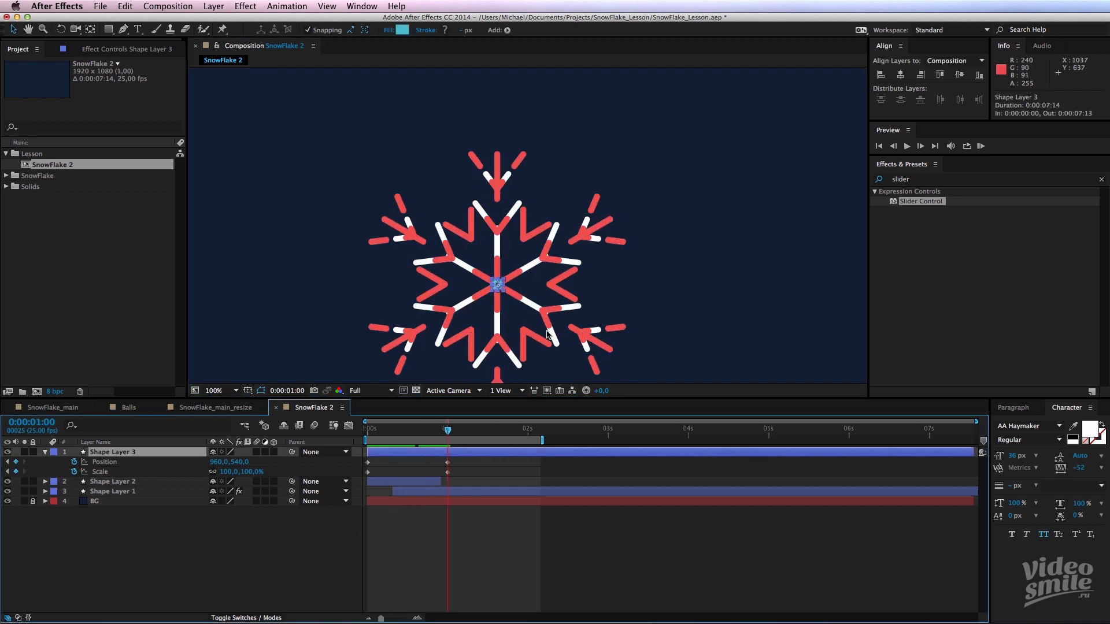
- Turn off snapping and move the circle at one second diagonally up and right beyond the snowflake, to about 1272, 359
left_click_drag(498, 283, 585, 237)
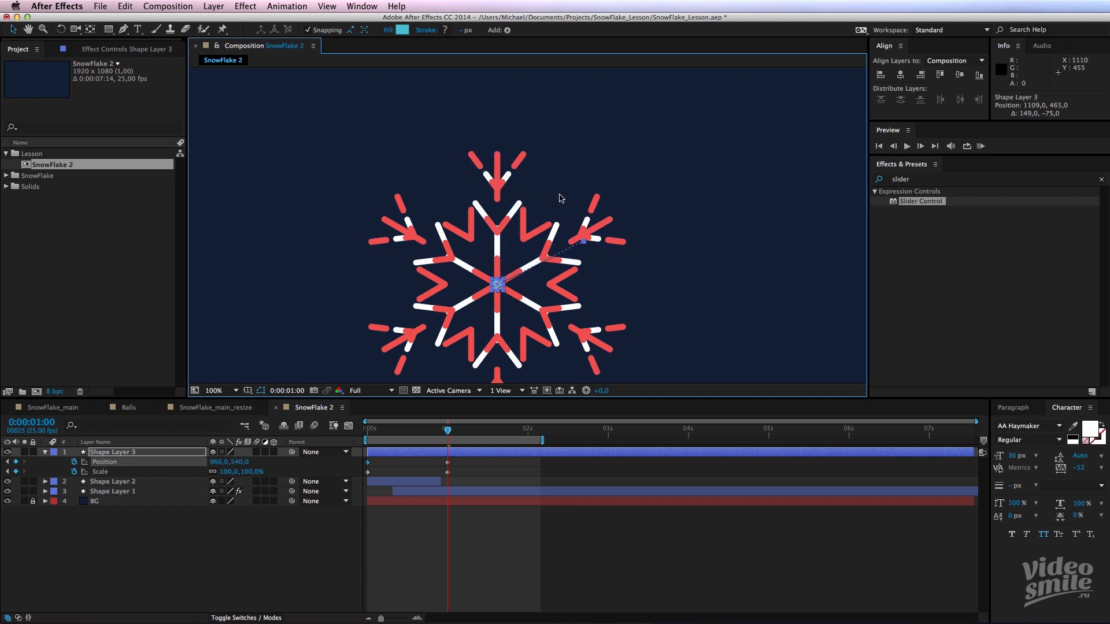
left_click(307, 30)
left_click(371, 303)
left_click(546, 302)
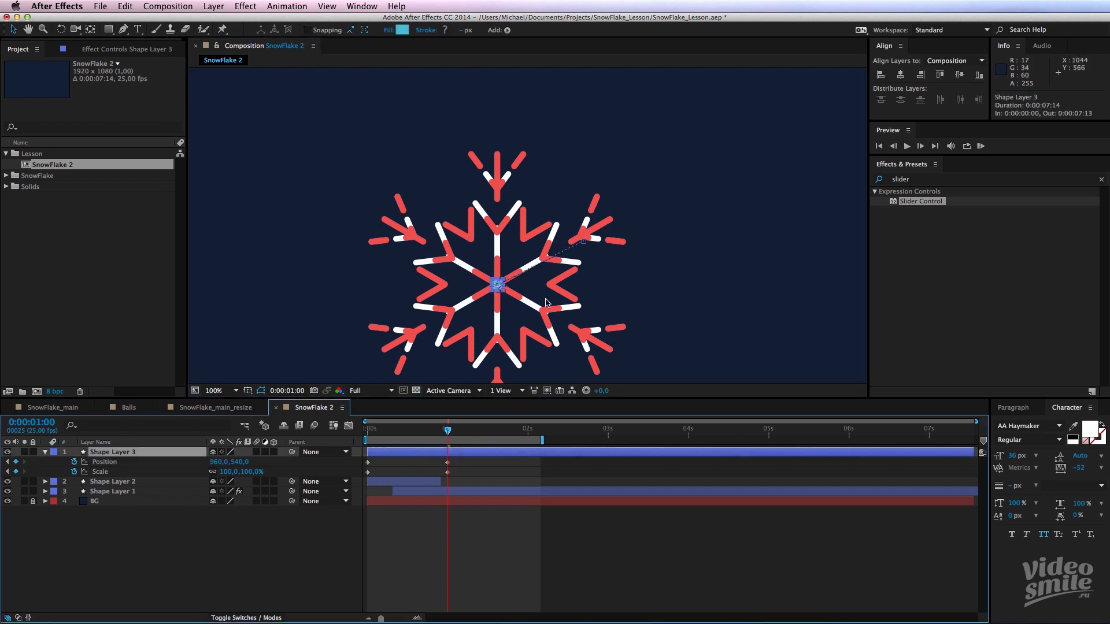
key("KP_0")
left_click(367, 462)
mouse_move(448, 462)
left_mouse_down()
mouse_move(464, 463)
mouse_move(448, 462)
left_mouse_up()
left_click(580, 239)
left_click_drag(592, 243, 678, 184)
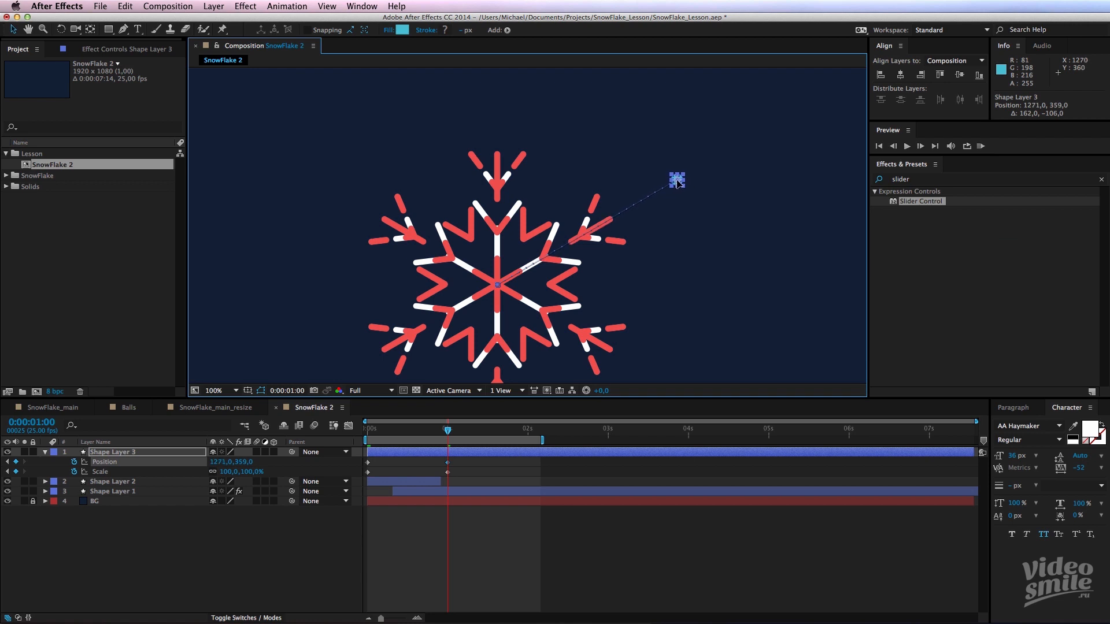
- Set Shape Layer 3's Position at one second to 1300, 342
left_click(223, 462)
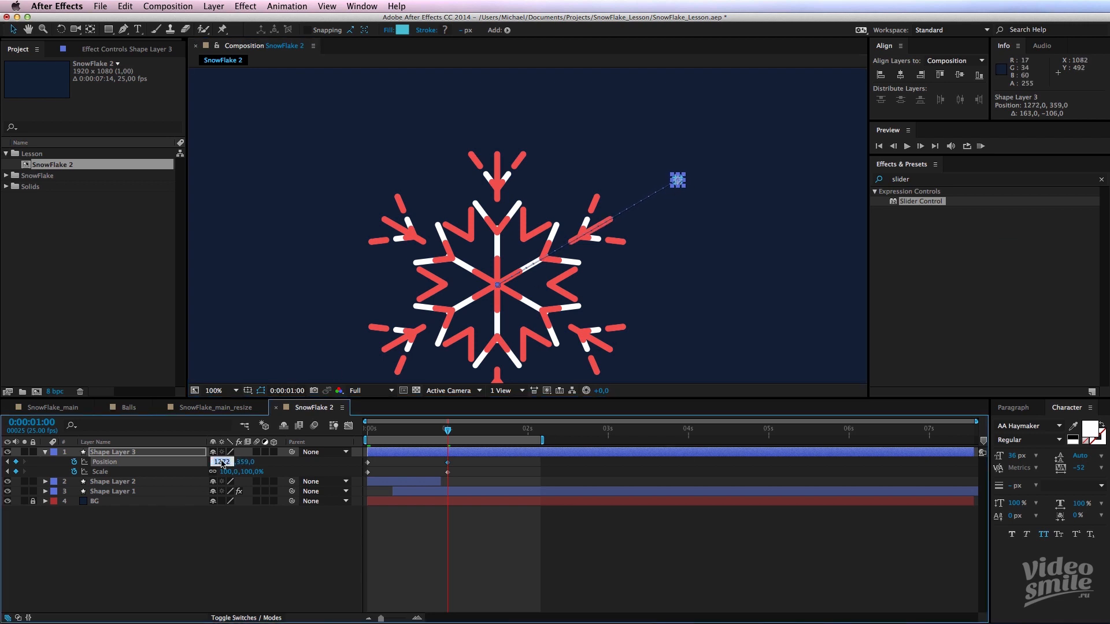
key("Tab")
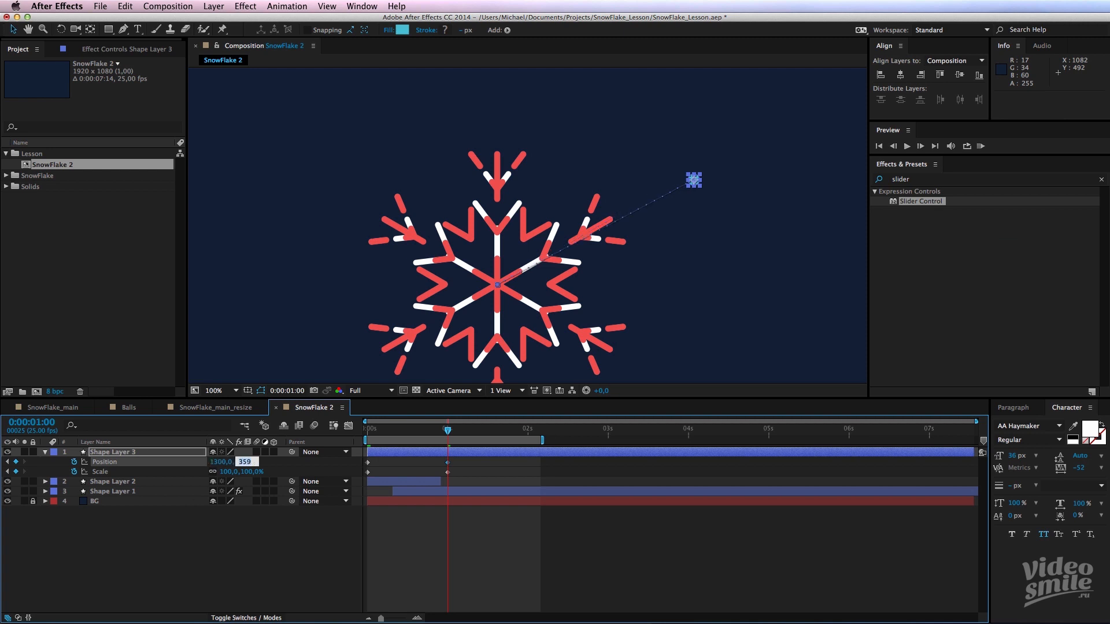
key("Return")
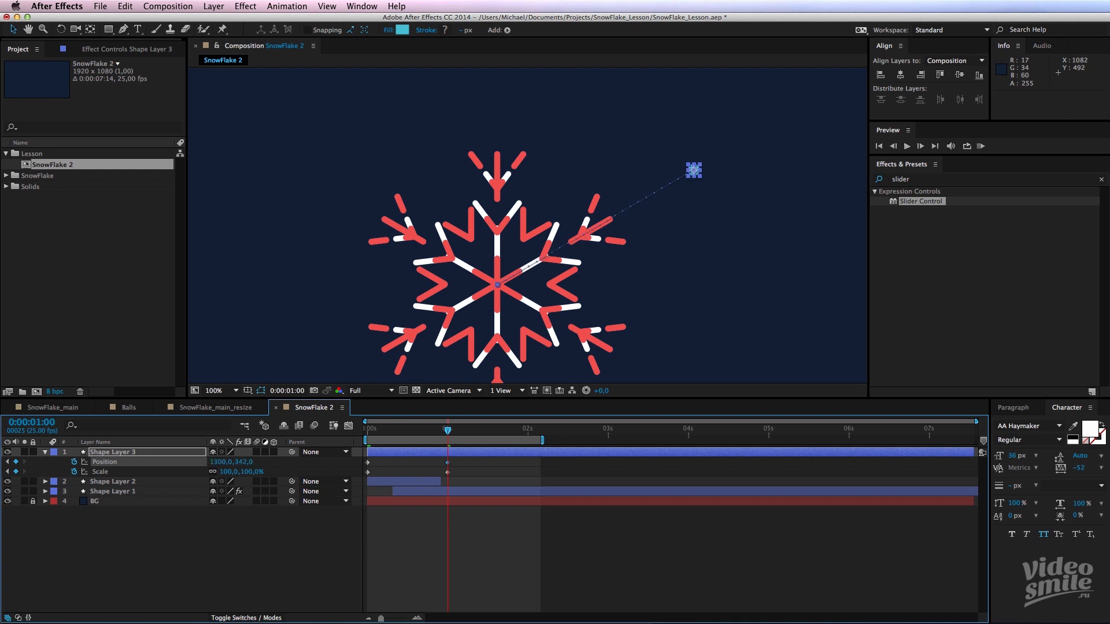
- Apply Easy Ease to Shape Layer 3's two Position keyframes and show their speed graph
left_click_drag(432, 436, 360, 467)
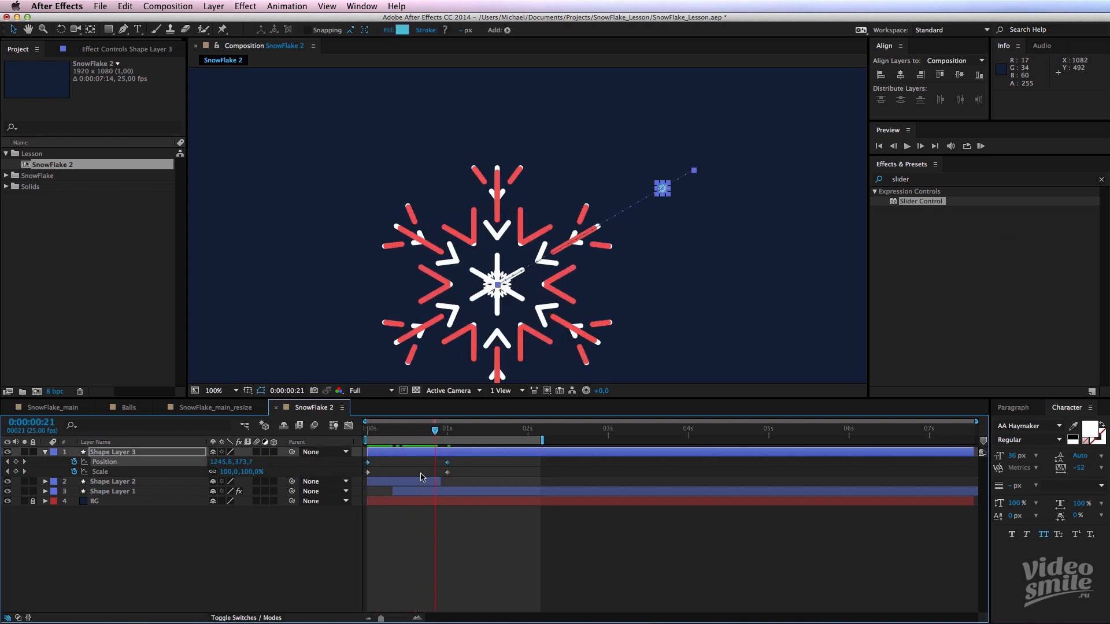
key("F9")
left_click(349, 425)
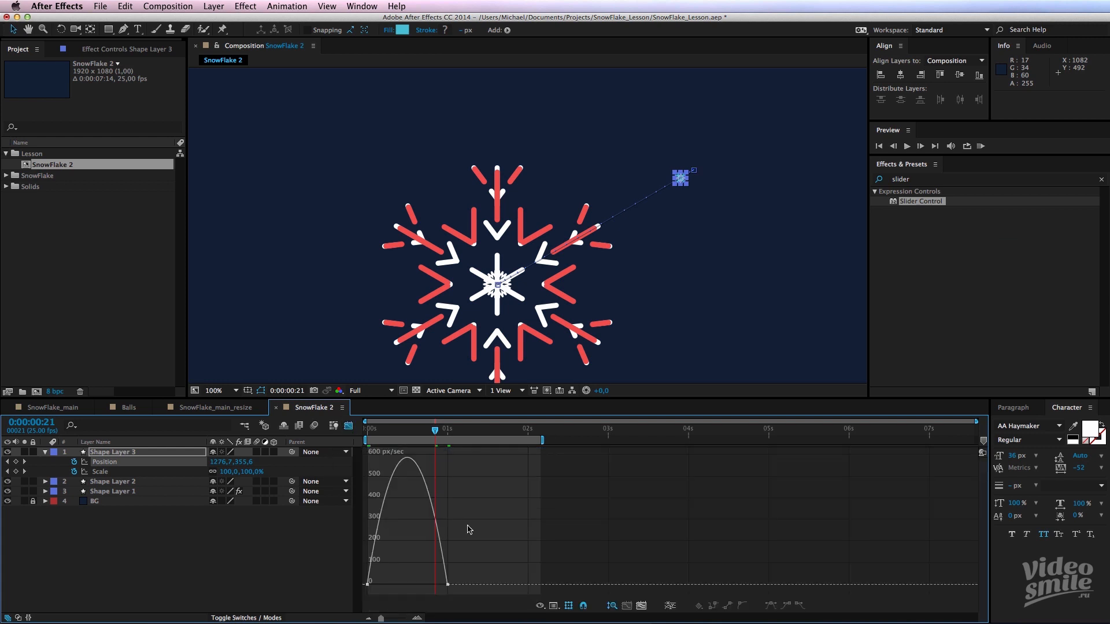
- Set the incoming velocity influence of the final Position keyframe to 75%
left_click_drag(468, 529, 425, 605)
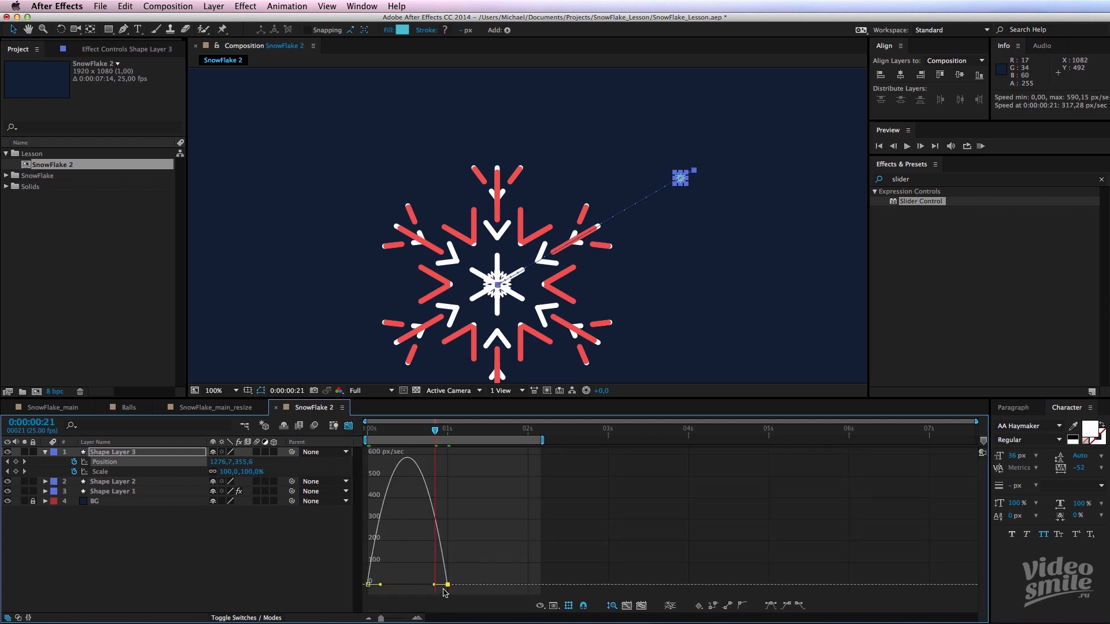
right_click(448, 585)
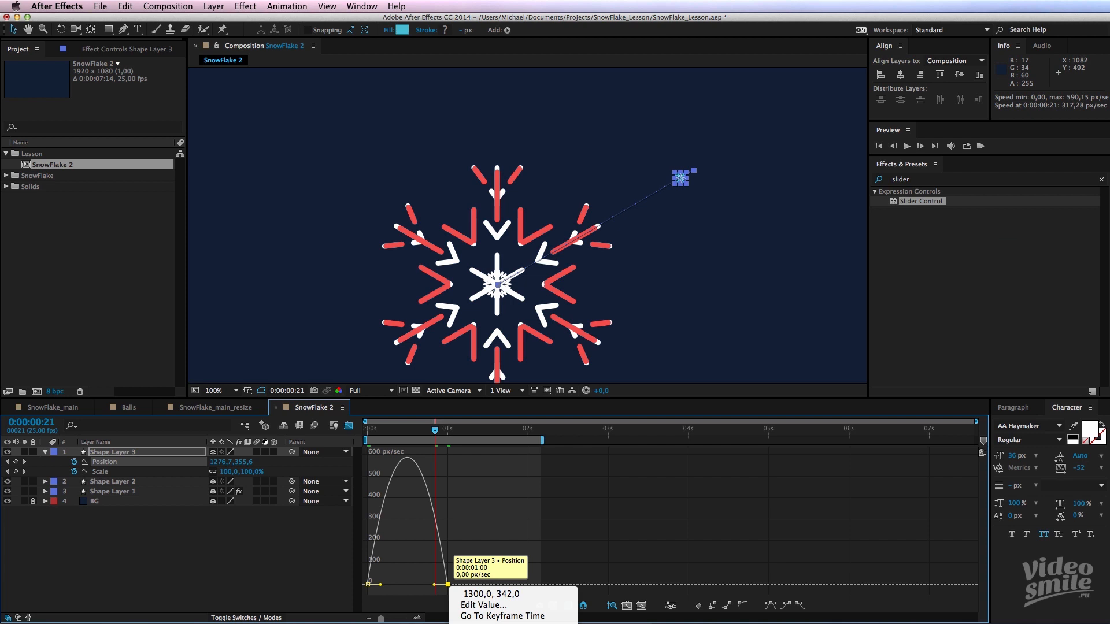
left_click(500, 623)
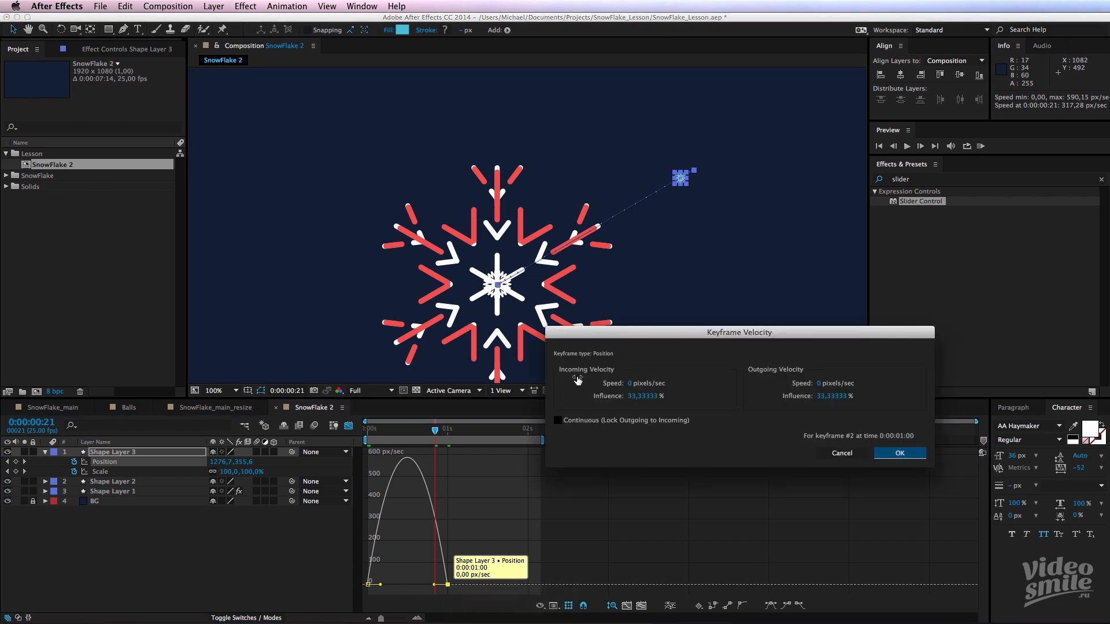
left_click(636, 396)
type("75")
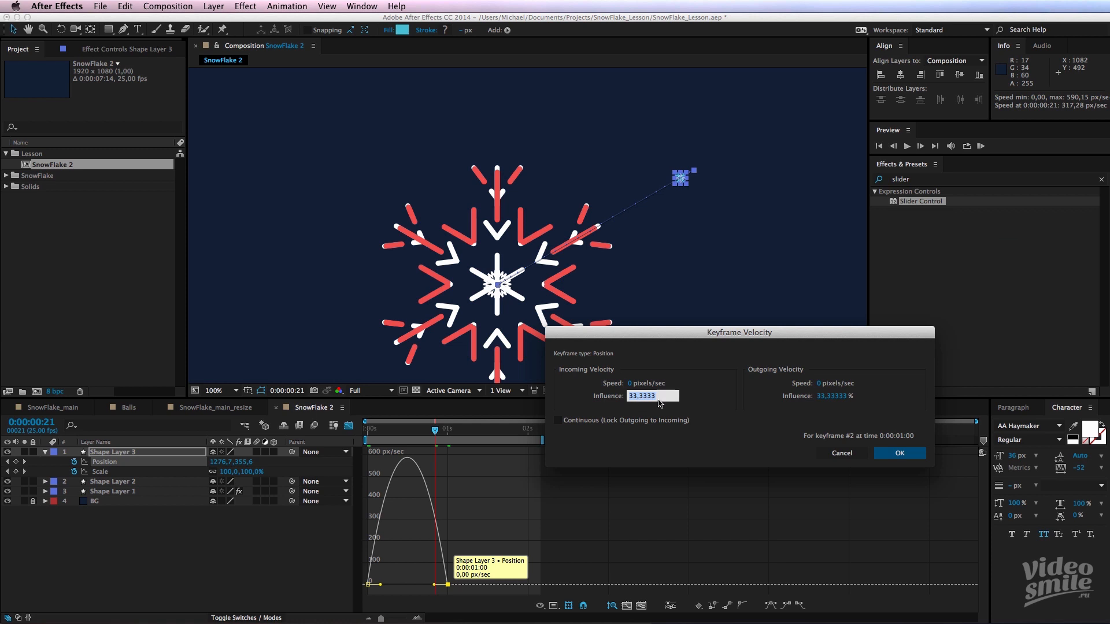
key("Return")
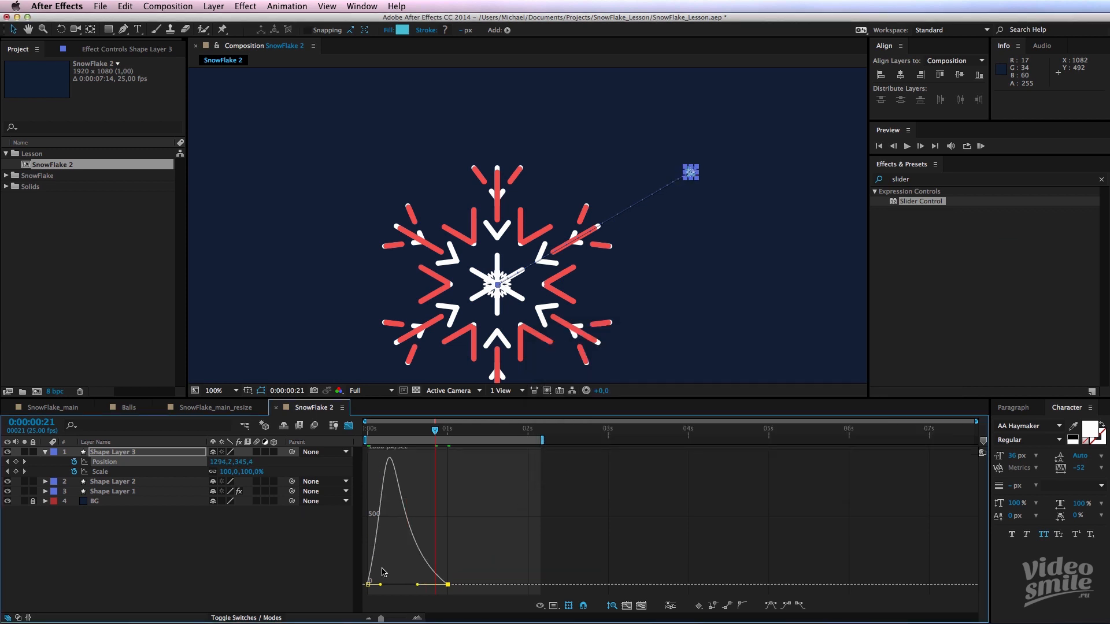
- Set the first Position keyframe's incoming and outgoing velocity influence to 50% and return to the layer bar view
mouse_move(384, 570)
left_mouse_down()
mouse_move(366, 592)
mouse_move(372, 588)
left_mouse_up()
right_click(371, 584)
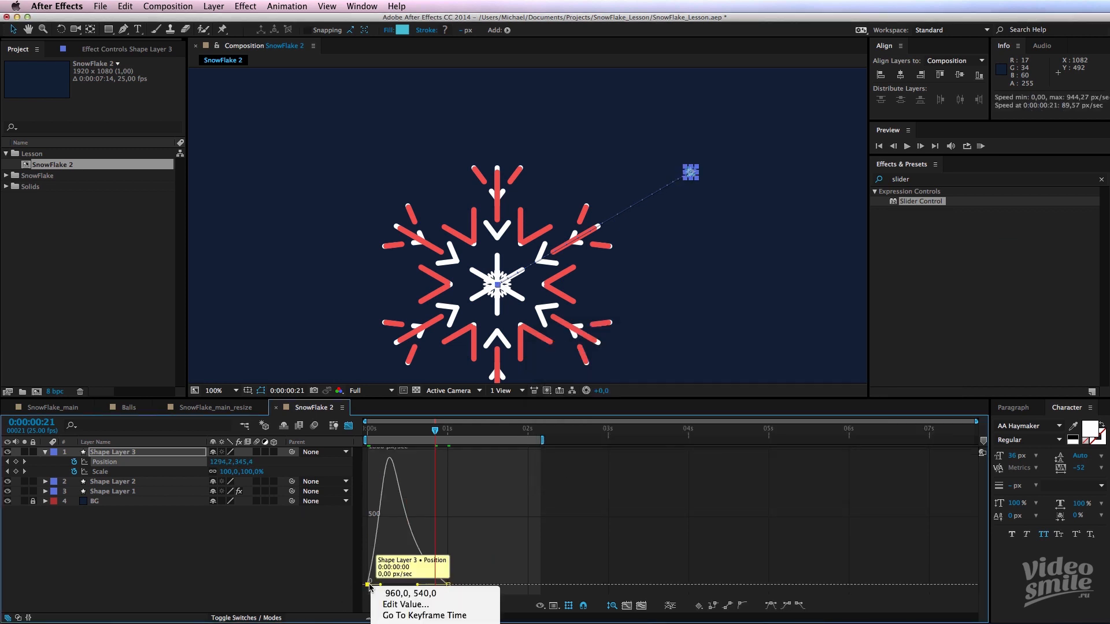
left_click(425, 623)
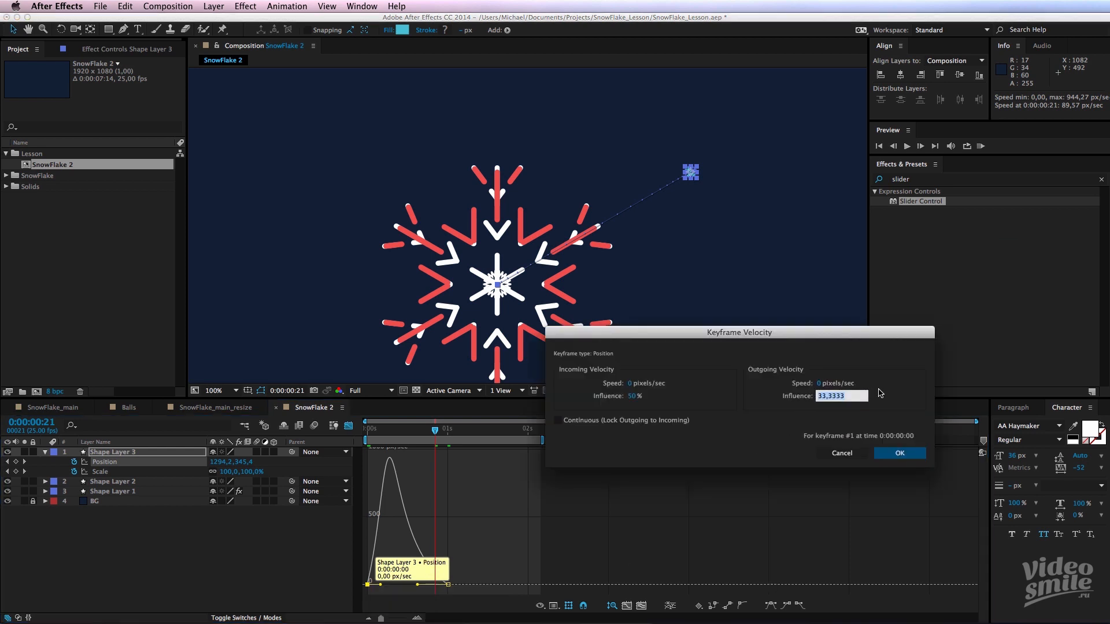
type("50")
key("Return")
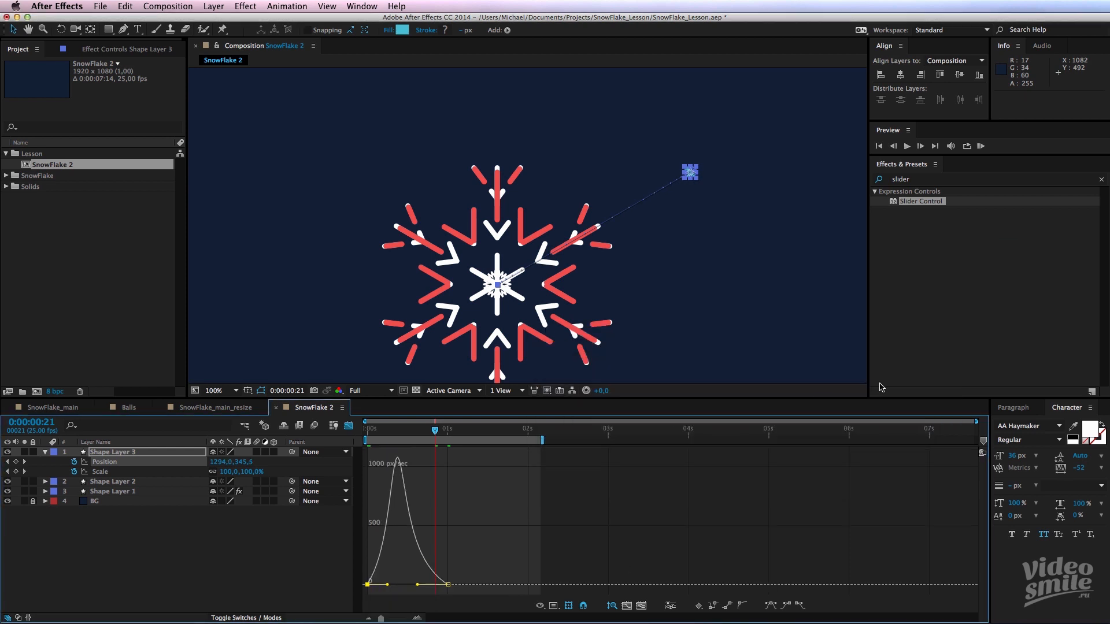
left_click(348, 425)
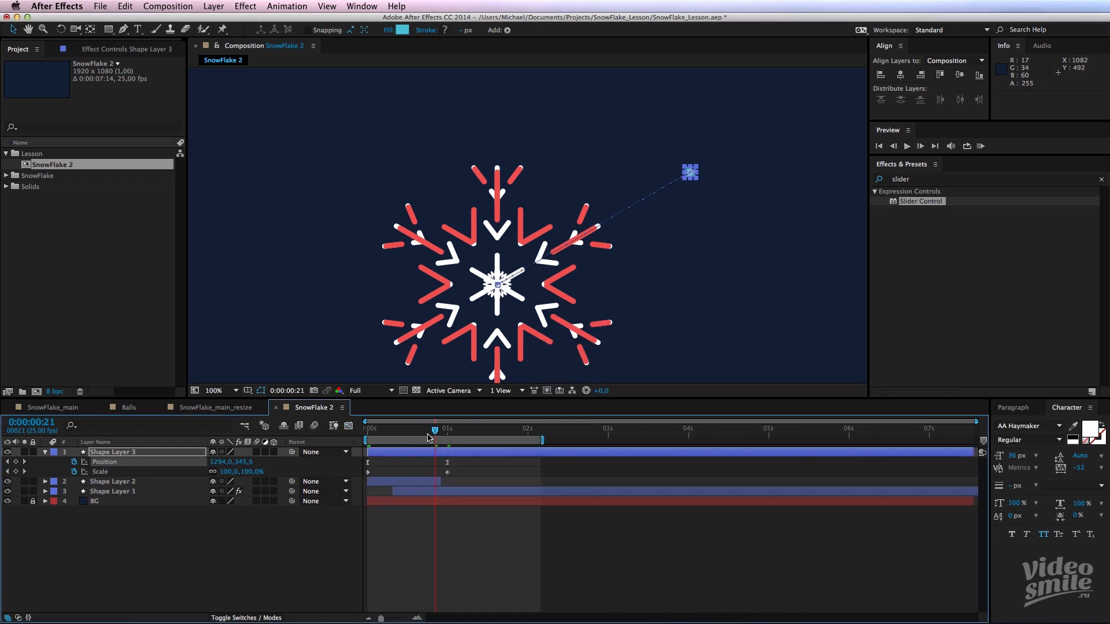
- Preview the circle's outward motion, and set its Scale to 0% at the first frame
left_click_drag(431, 435, 375, 443)
key("F2")
key("space")
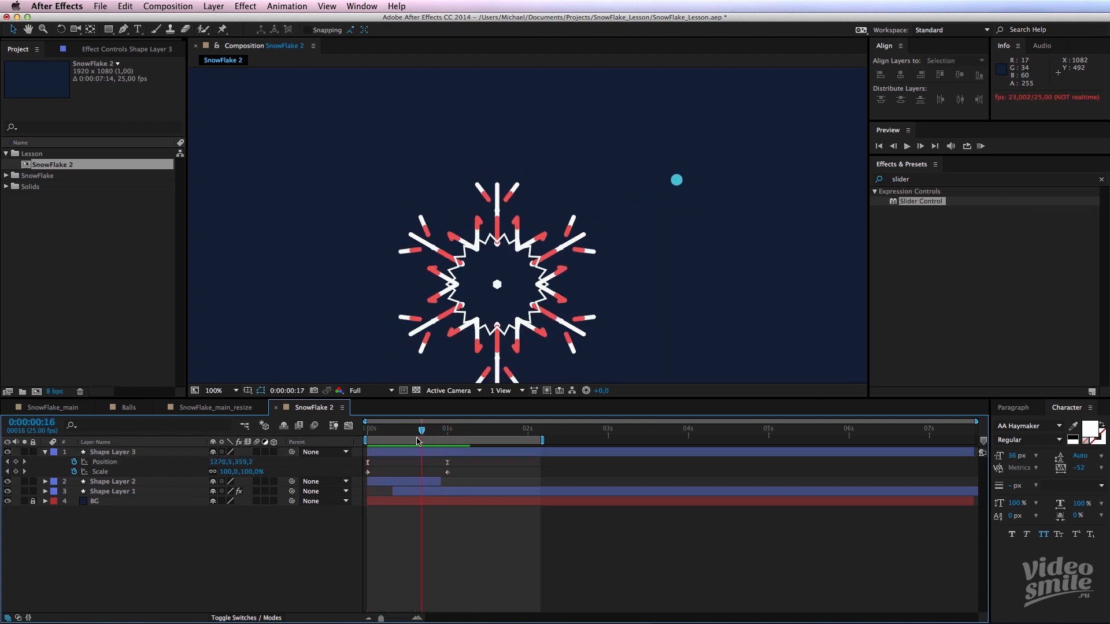
left_click(367, 431)
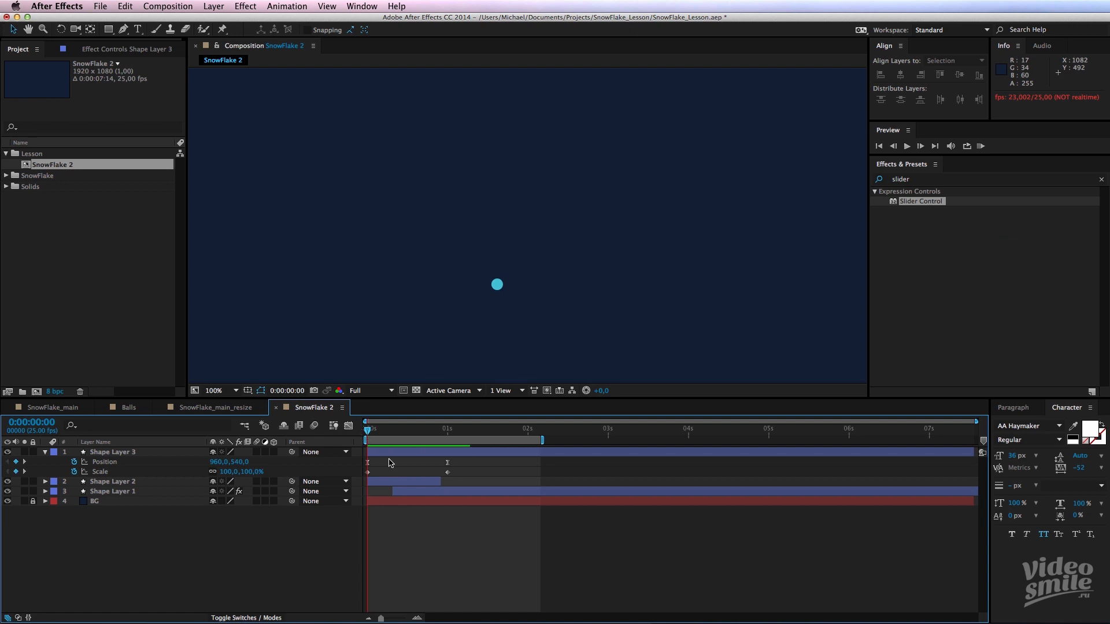
left_click(230, 471)
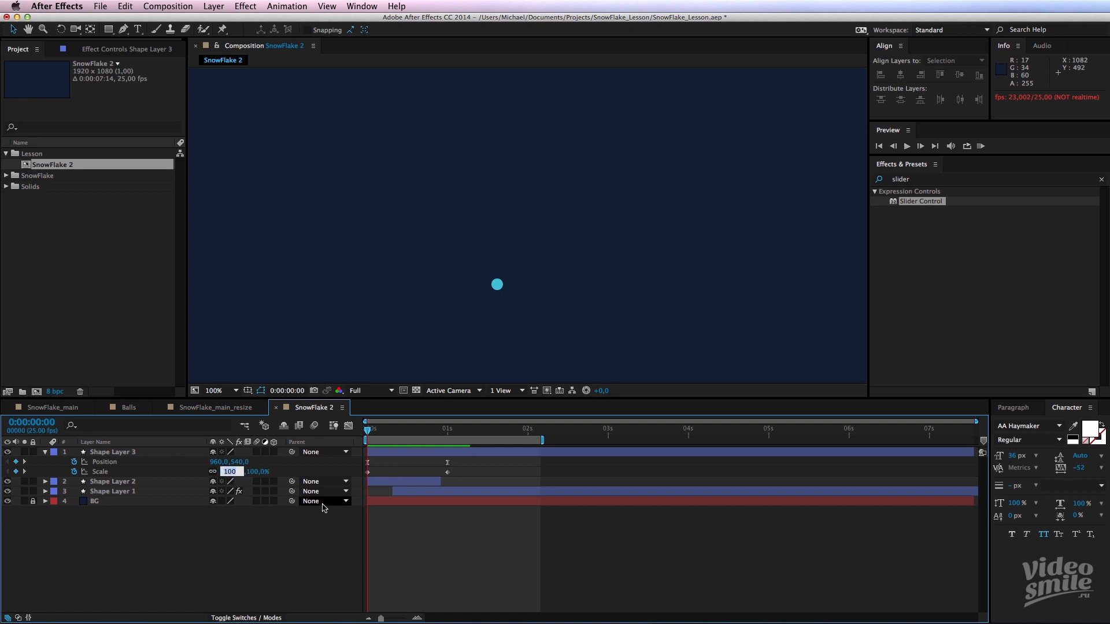
type("0")
key("Return")
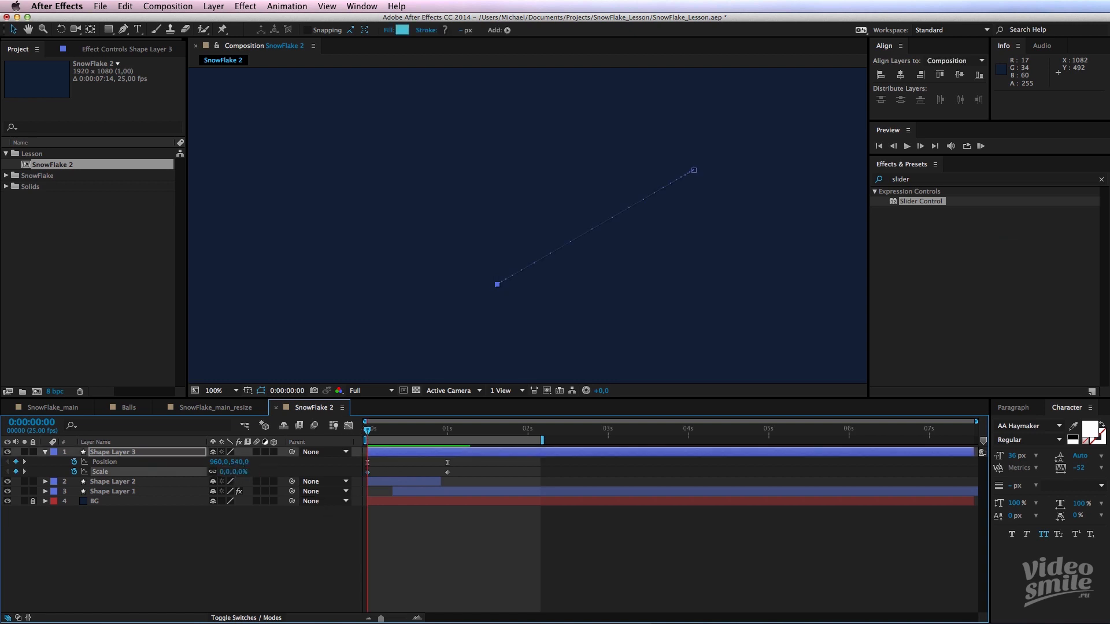
- Play the growing circle and set its Scale to 50% at 0:00:00:10
left_click(382, 568)
key("space")
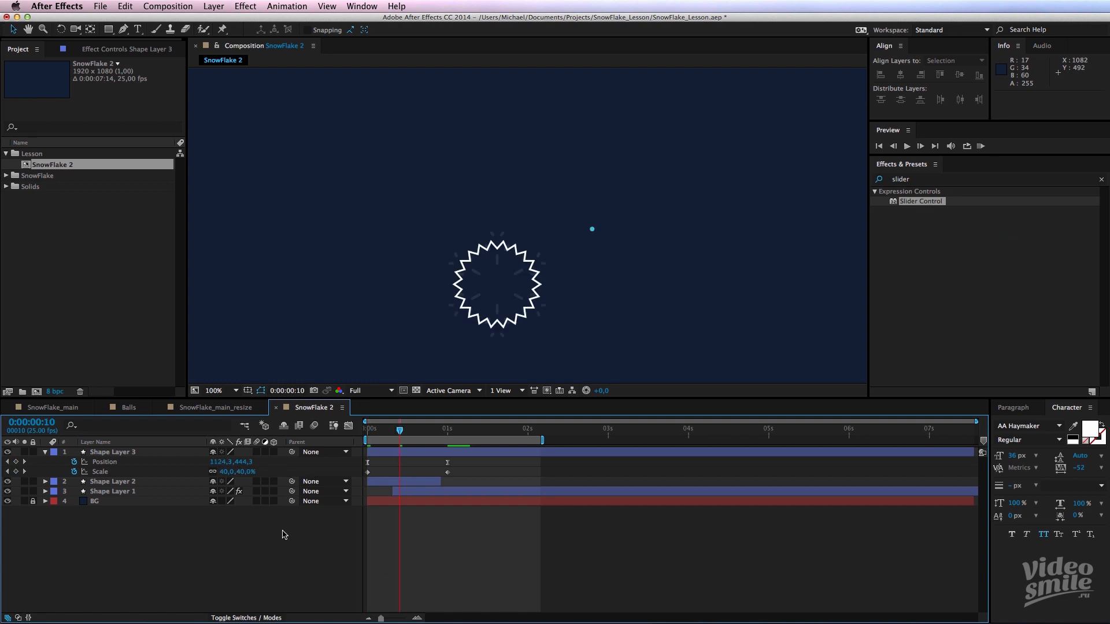
left_click_drag(229, 471, 240, 472)
left_click(225, 471)
type("50")
key("Return")
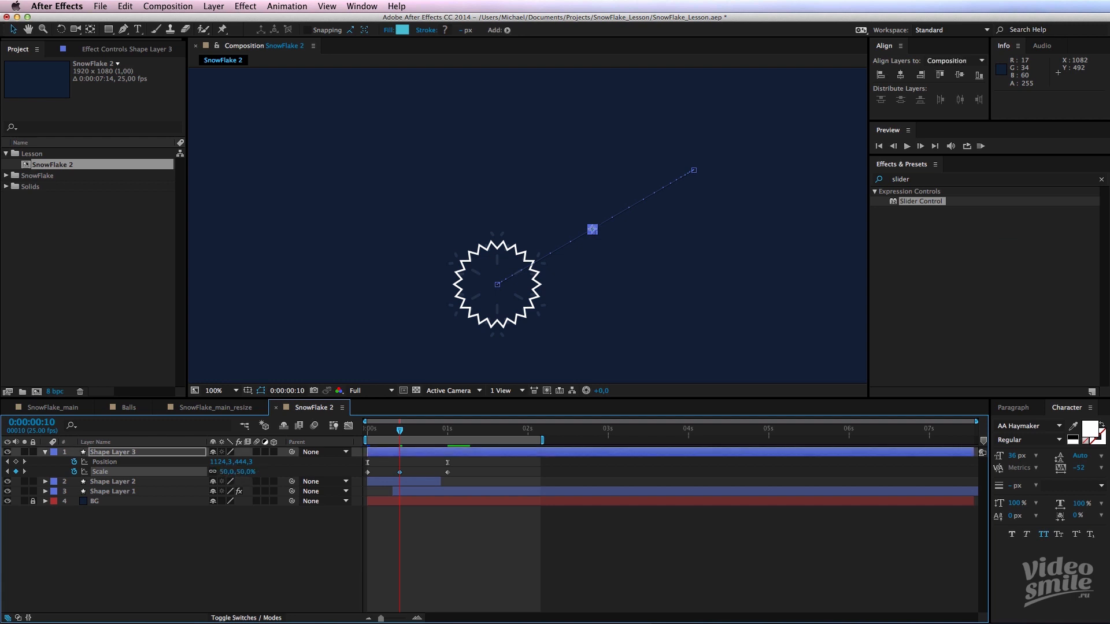
- Add a Scale keyframe at 0:00:00:16, paste the 50% keyframe from 0:00:00:10 over it, and go to 0:00:00:13
left_click(423, 518)
mouse_move(401, 432)
left_mouse_down()
mouse_move(415, 432)
mouse_move(402, 434)
left_mouse_up()
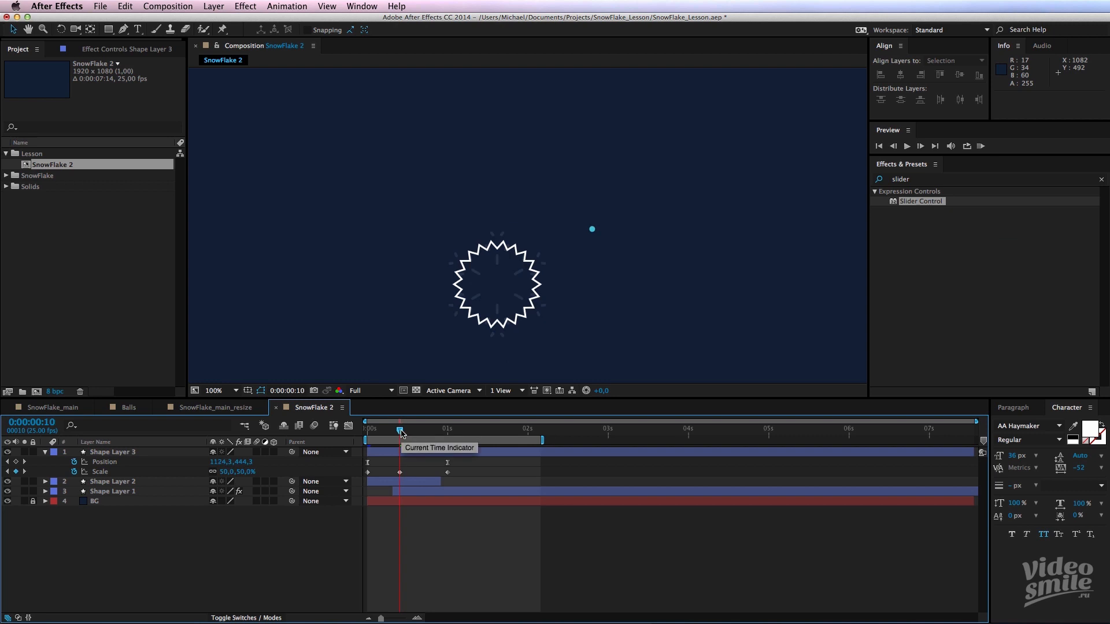
key("space")
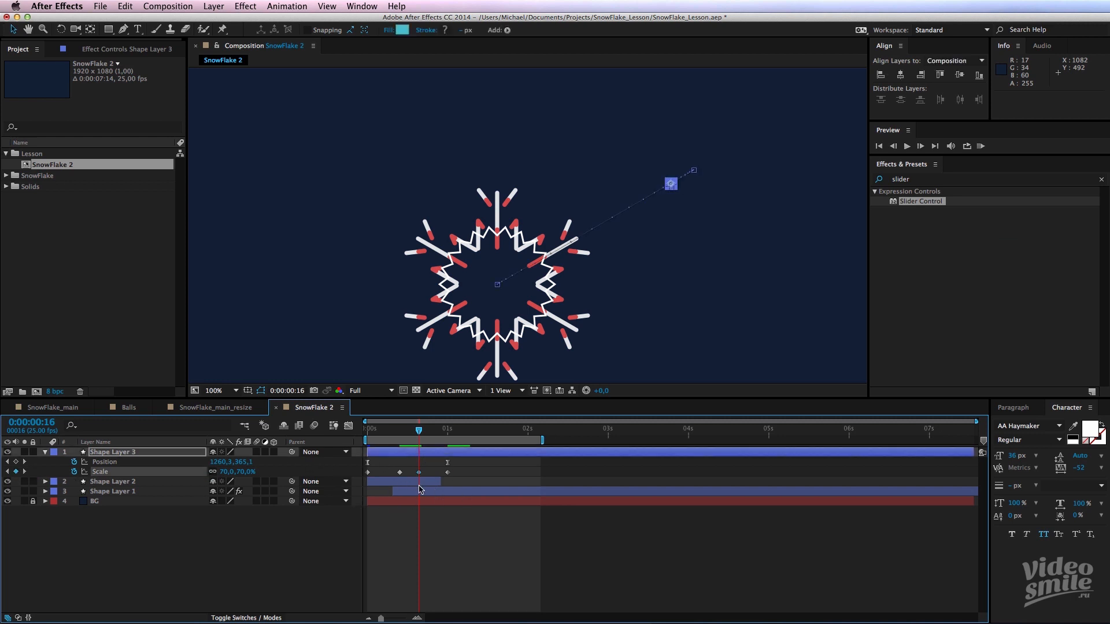
left_click_drag(405, 461, 399, 478)
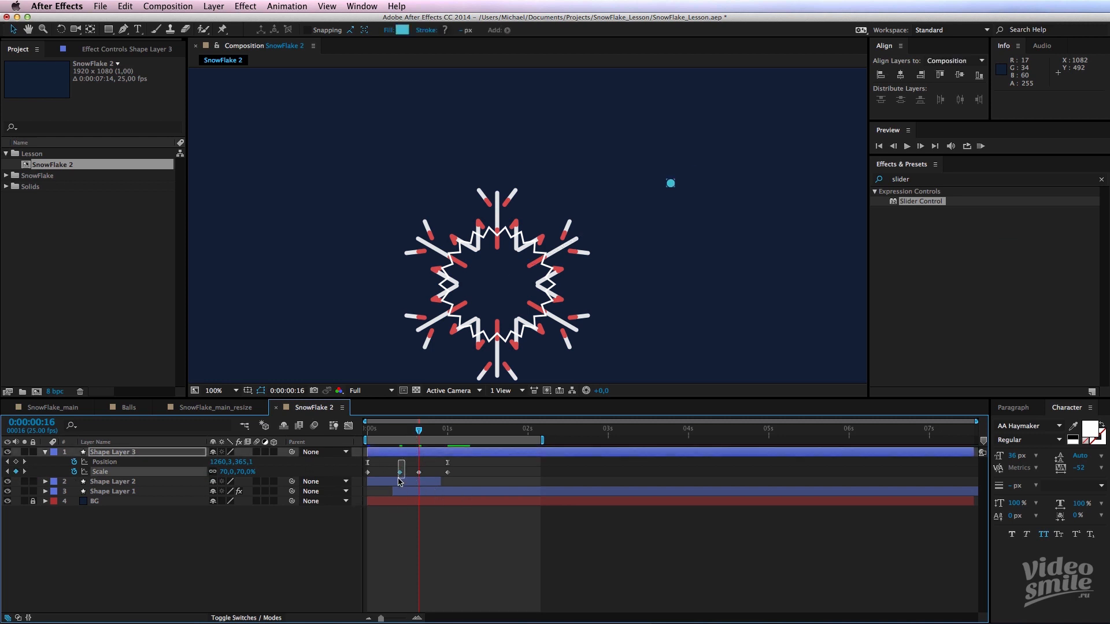
key("super+c")
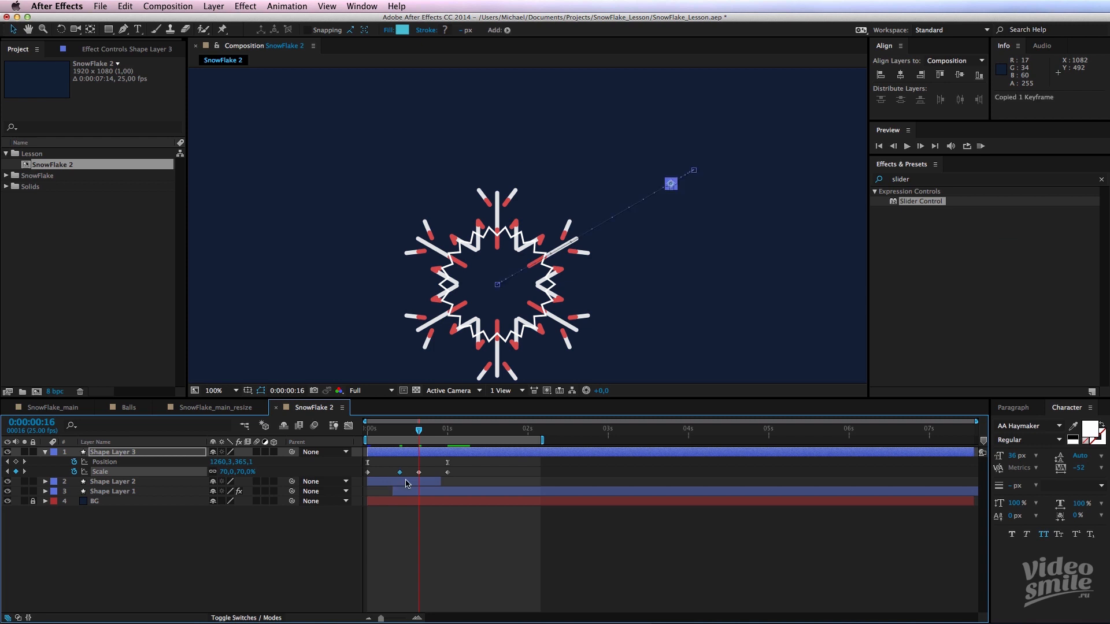
key("super+v")
left_click(409, 432)
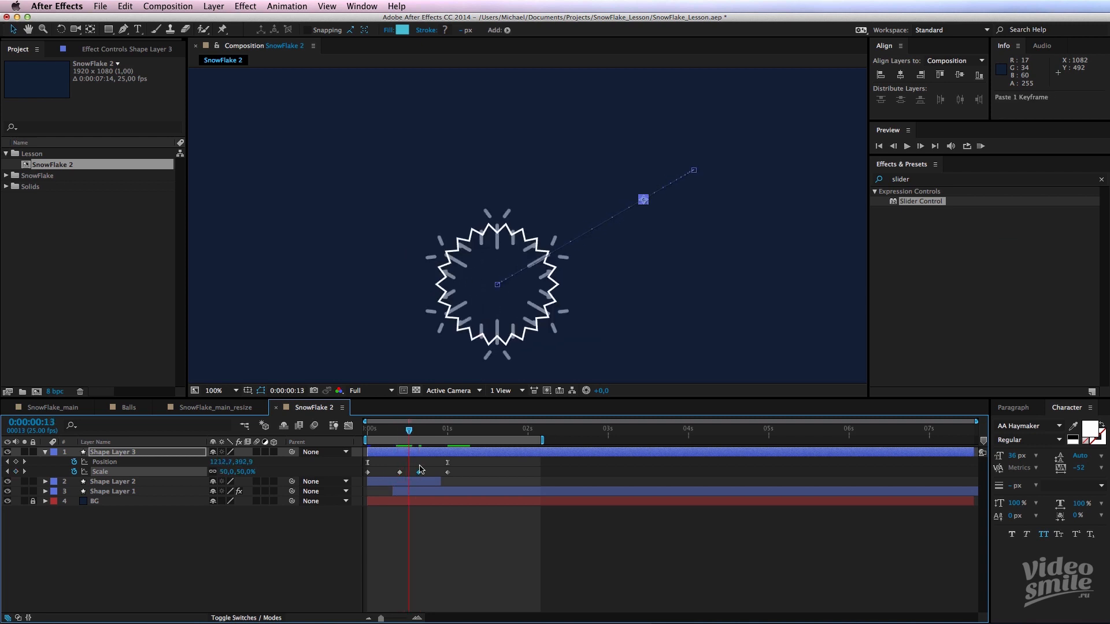
- Check the Scale speed graph, return to the layer bar view, and set the circle's Scale to 0% at 0:00:01:00
key("shift+F3")
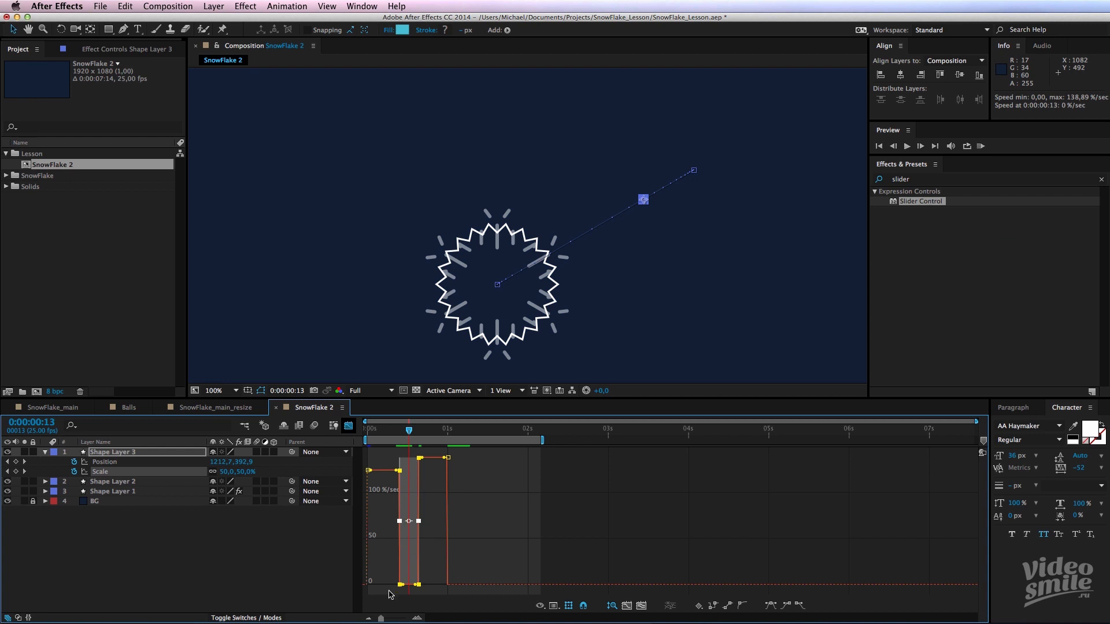
left_click(349, 425)
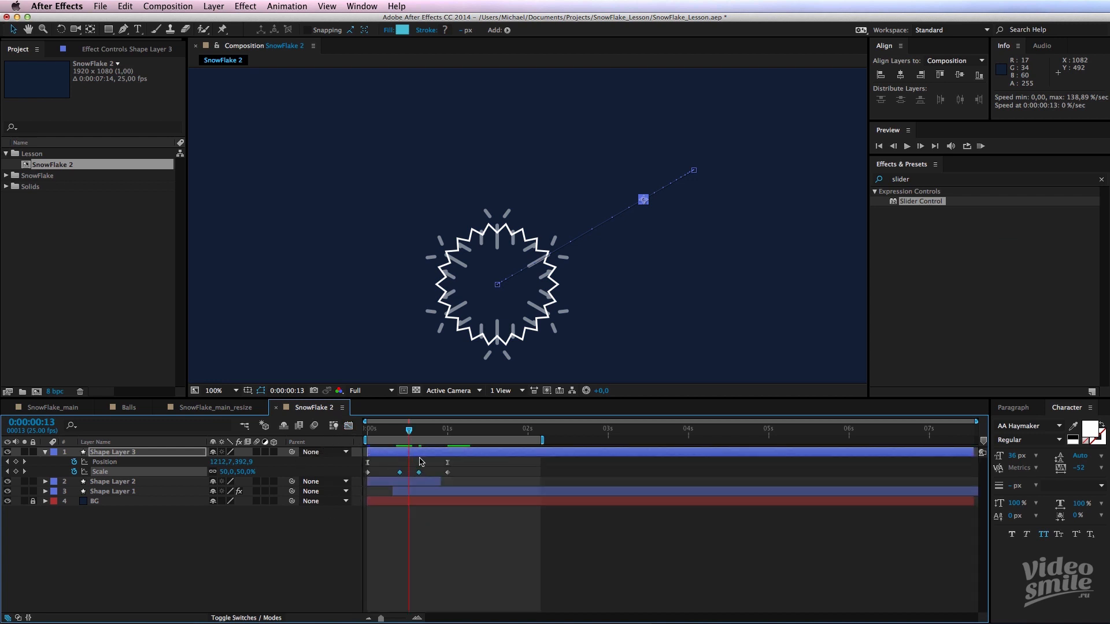
left_click(420, 461)
left_click_drag(409, 431, 448, 438)
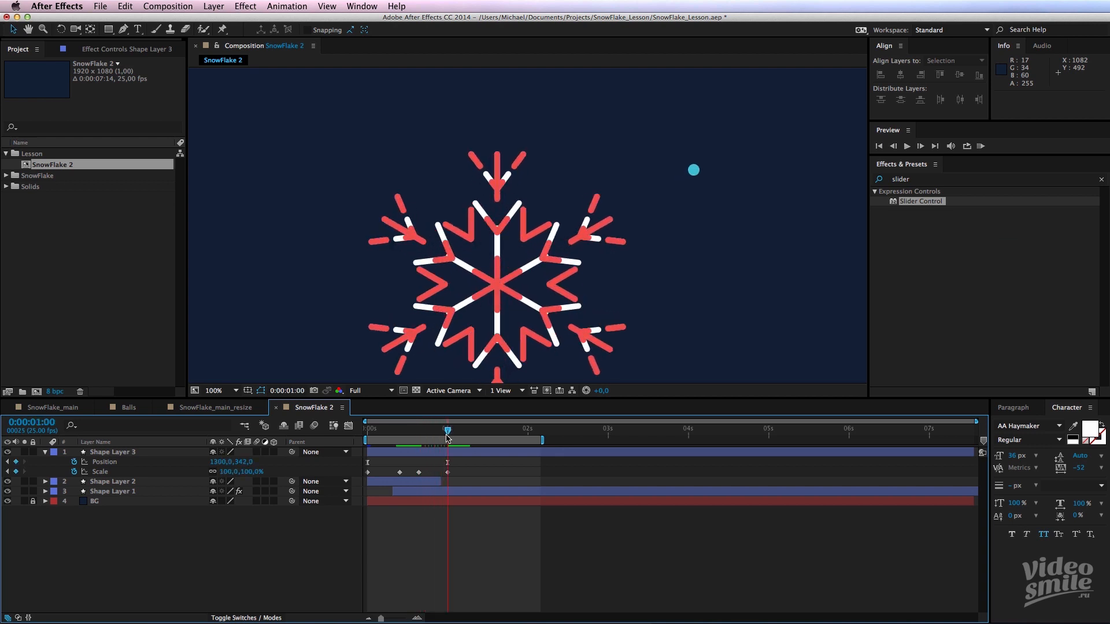
left_click(226, 471)
type("00")
key("Return")
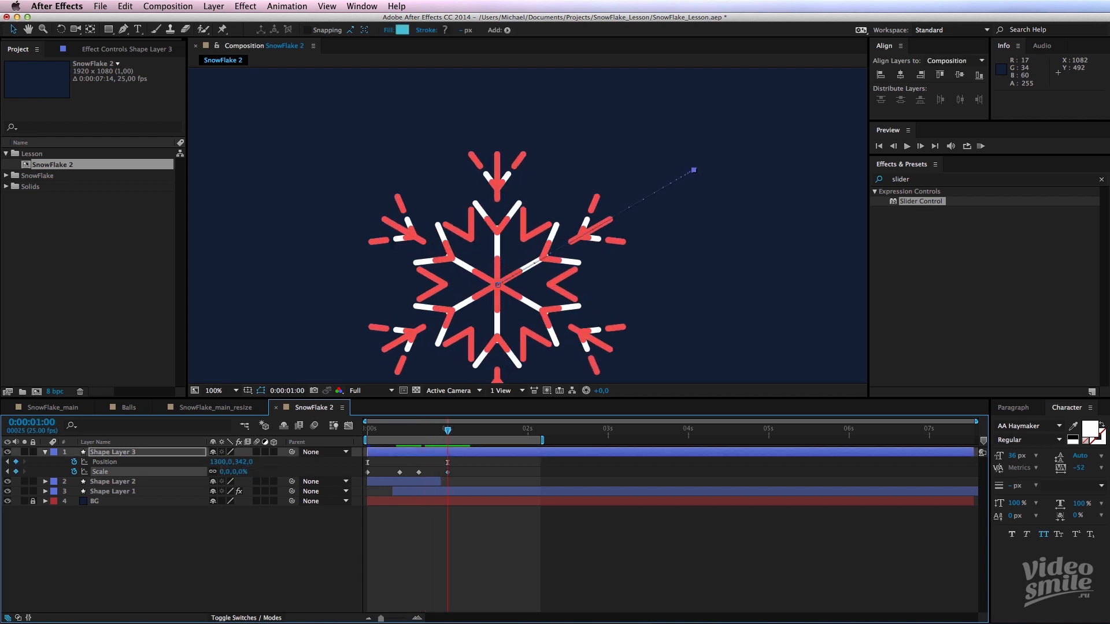
- Apply Easy Ease to all of the circle's Scale keyframes and play the animation from the first frame
left_click_drag(465, 470, 352, 486)
left_click(404, 456)
left_click(412, 469)
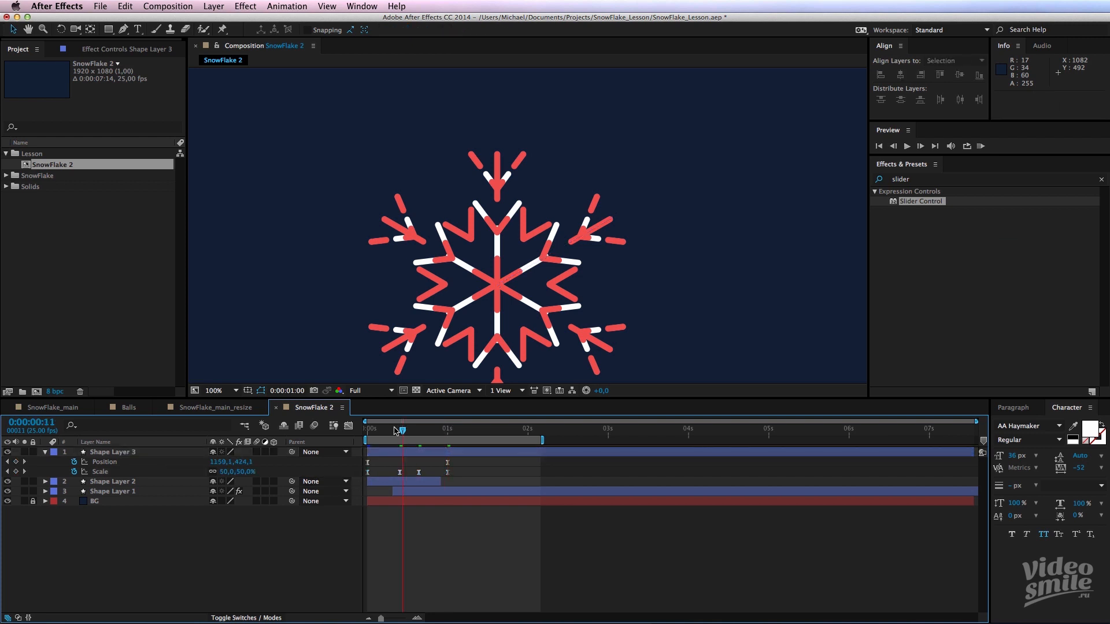
key("Home")
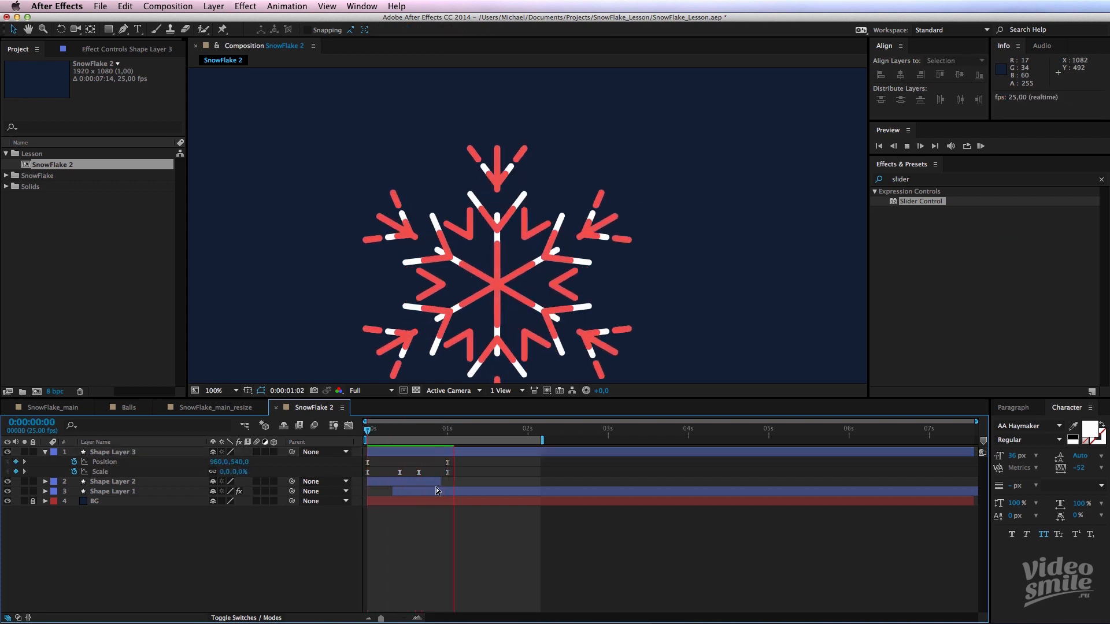
key("space")
left_click(416, 428)
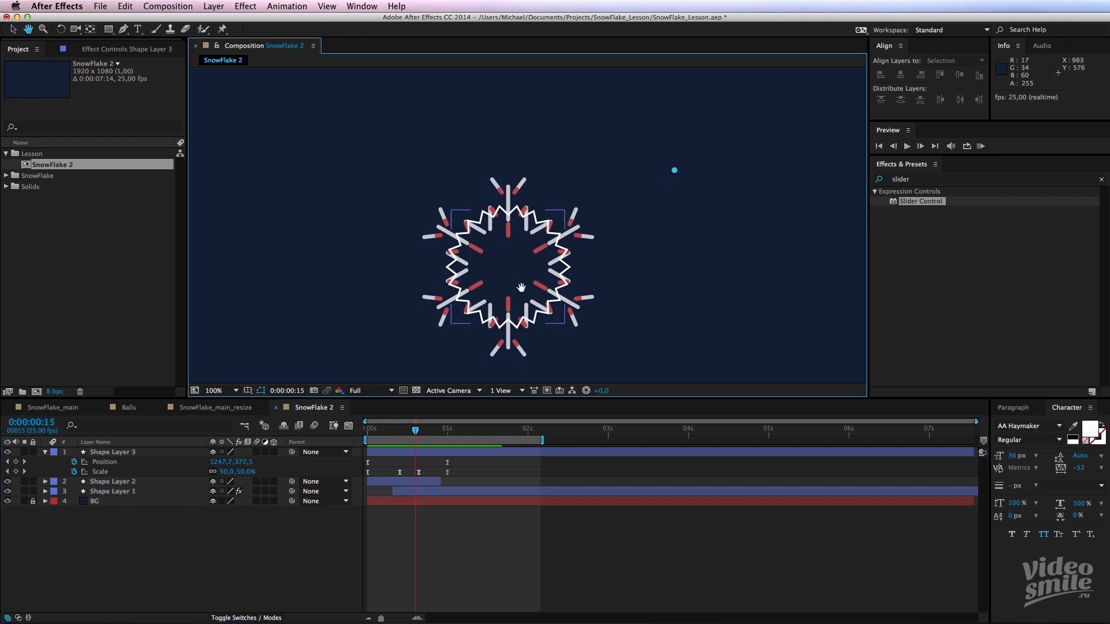
- Rename the circle's shape layer to "ball" and set the current time to the first frame
left_click(413, 453)
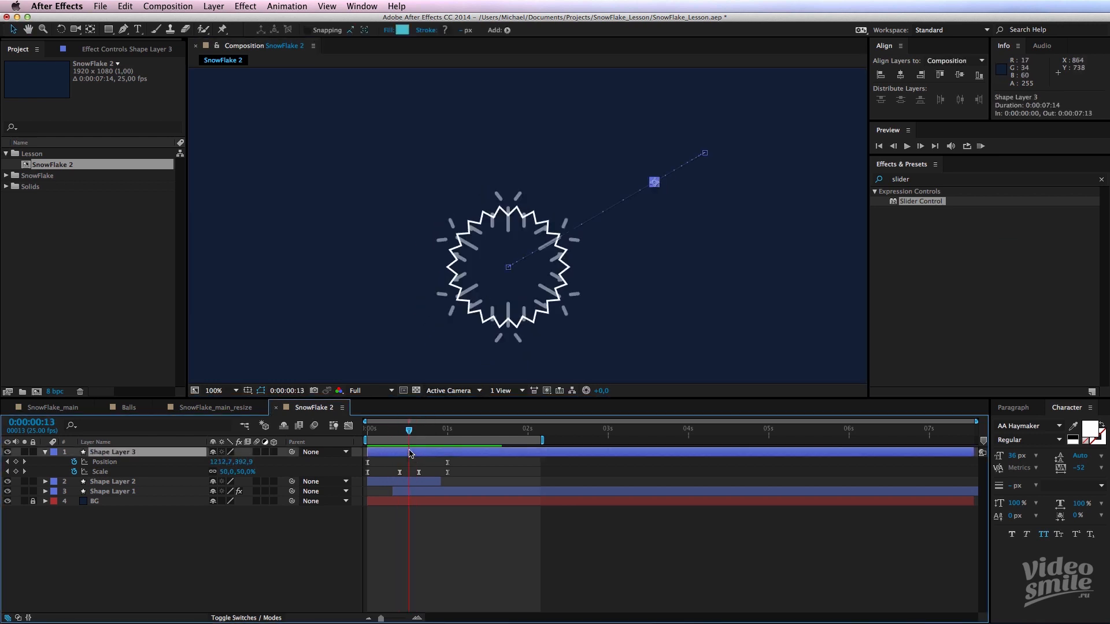
left_click(397, 429)
key("Home")
key("Return")
type("ba")
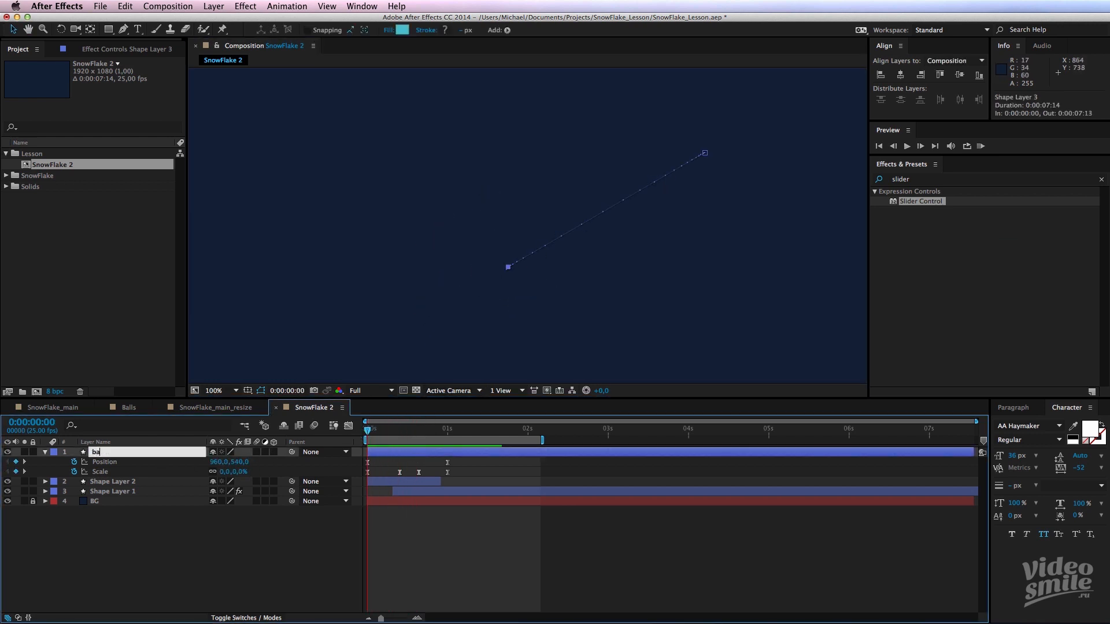
left_click(165, 558)
left_click(116, 454)
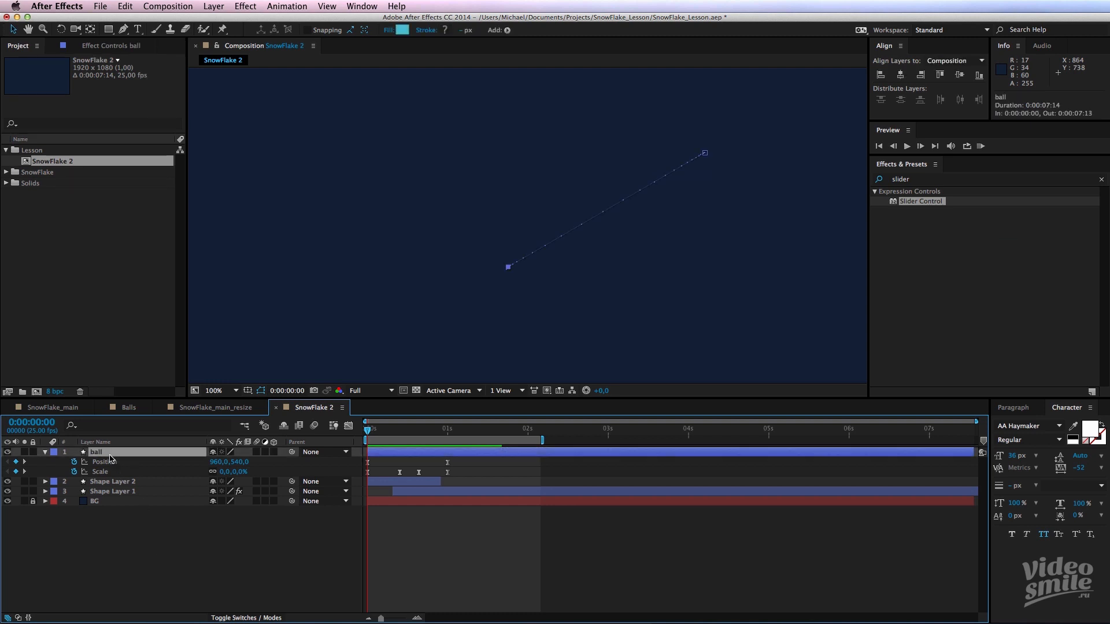
- Pre-compose the ball layer as "Balls", moving all attributes into the new composition without adjusting its duration to the layer's time span
key("super+shift+c")
left_click_drag(809, 417, 563, 304)
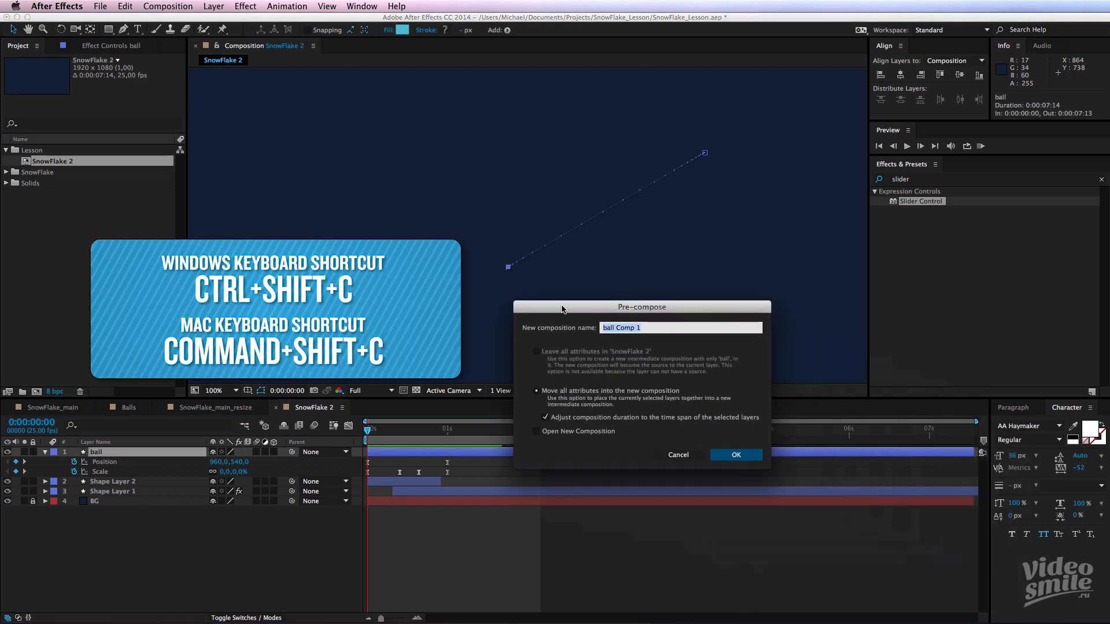
left_click(531, 388)
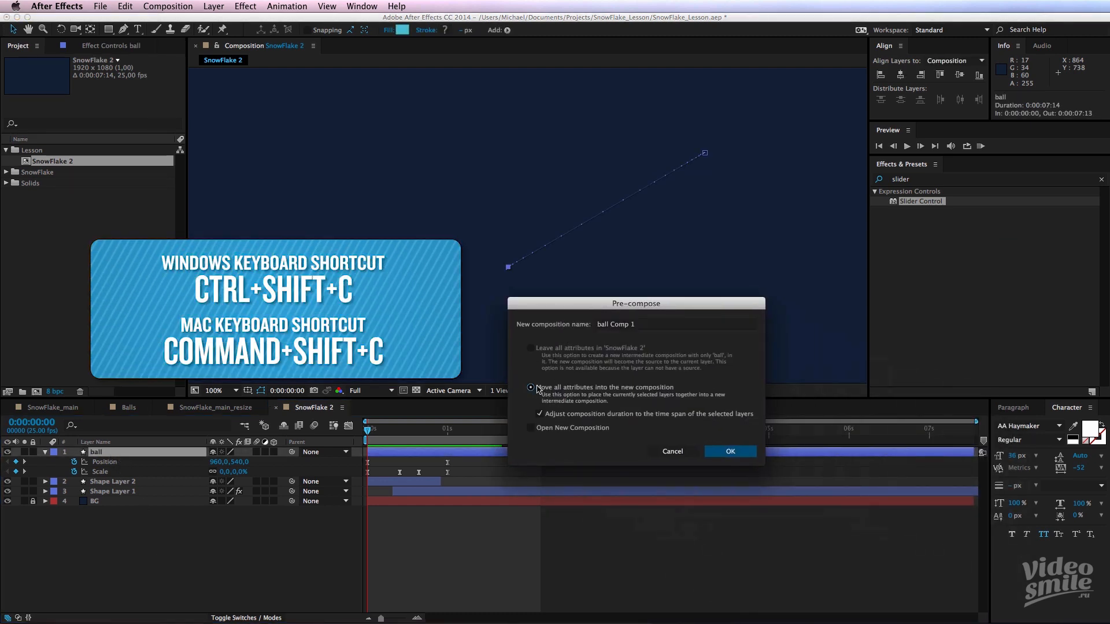
left_click(540, 414)
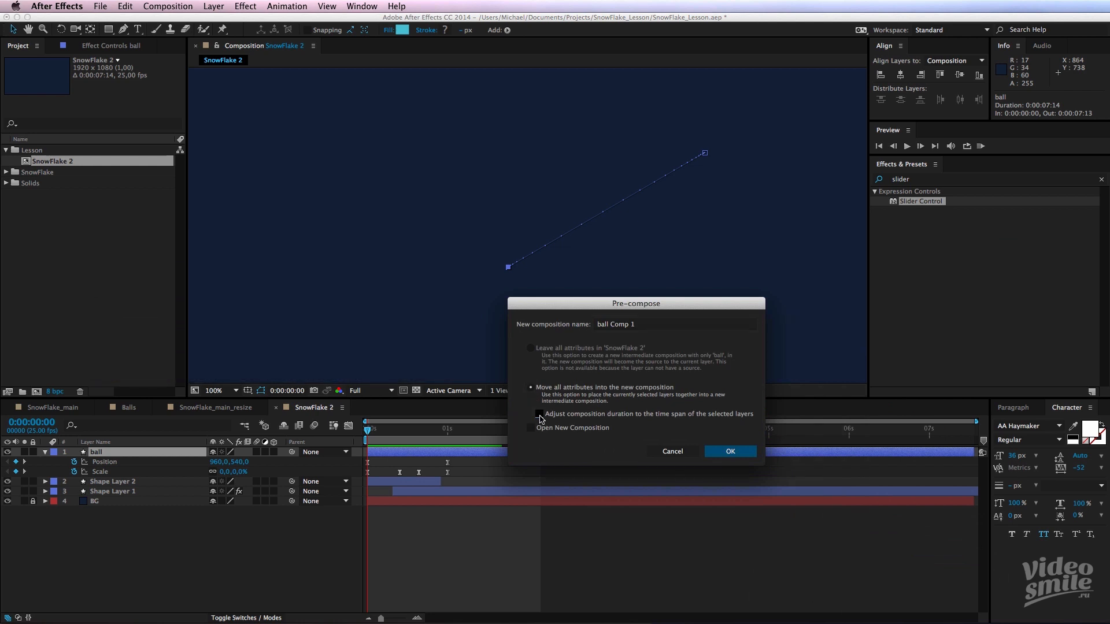
left_click(659, 324)
key("super+a")
type("Balls")
key("Return")
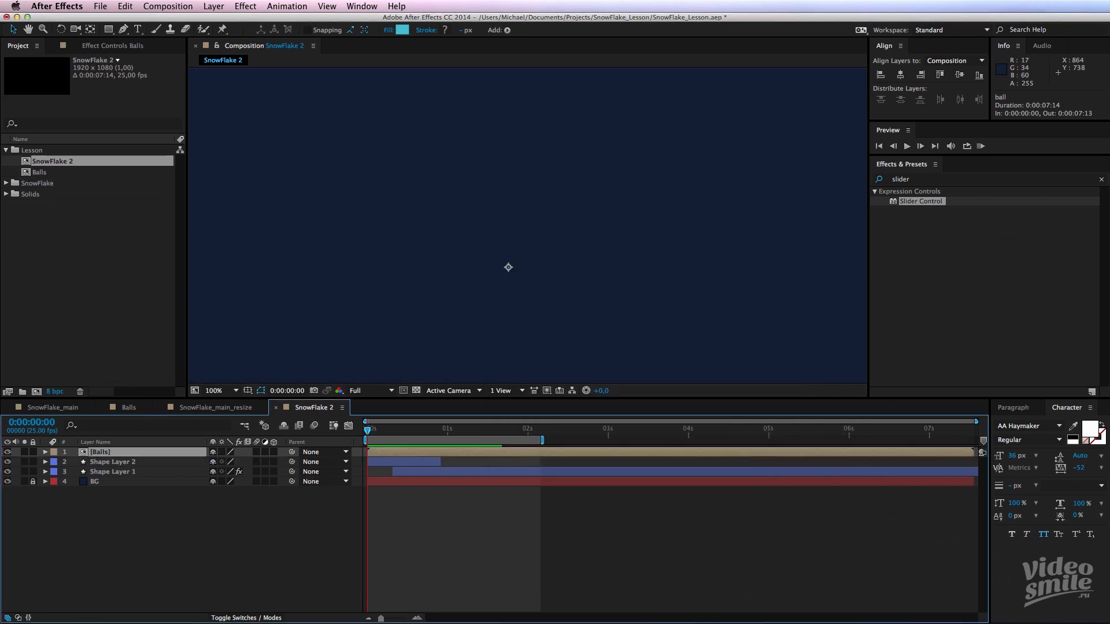
- Open the Balls composition and preview the ball's motion, briefly checking it against the transparency grid
double_click(114, 454)
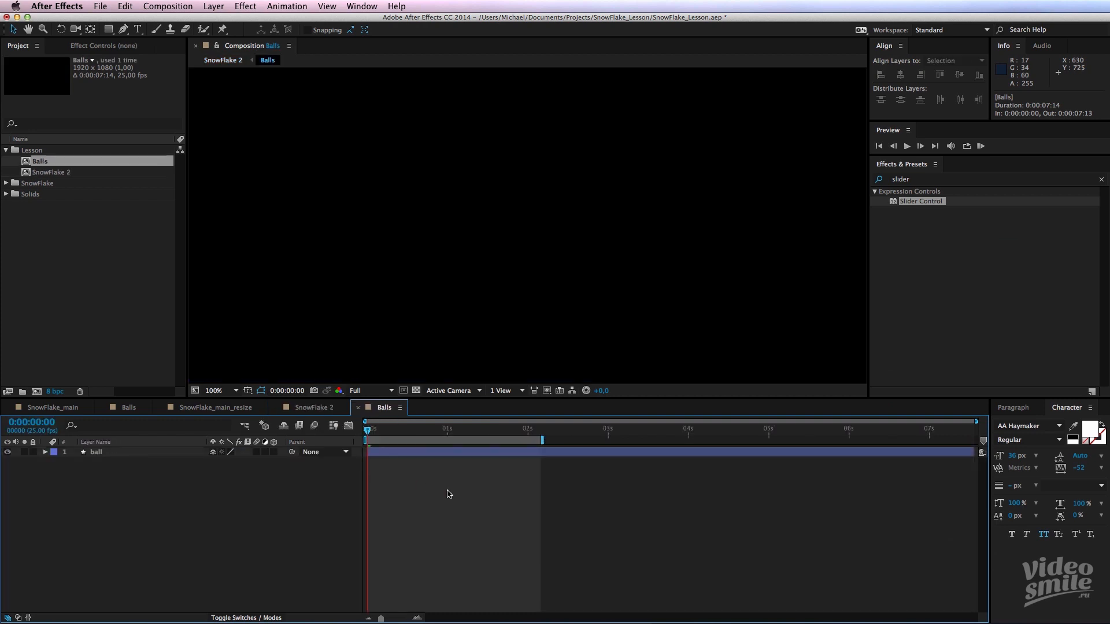
left_click(416, 390)
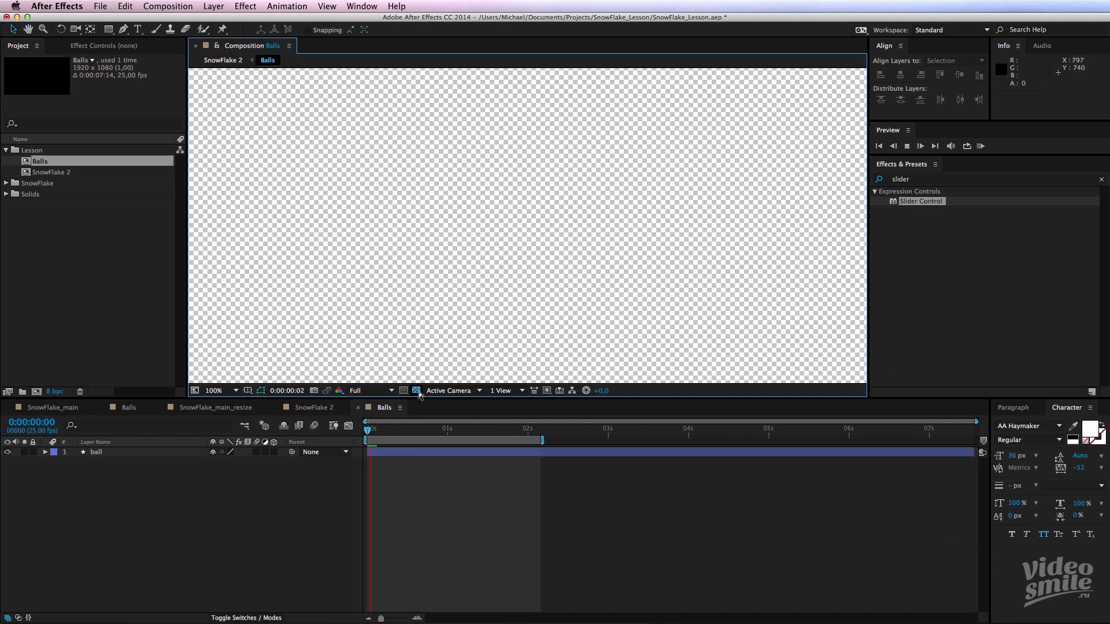
key("space")
left_click(416, 390)
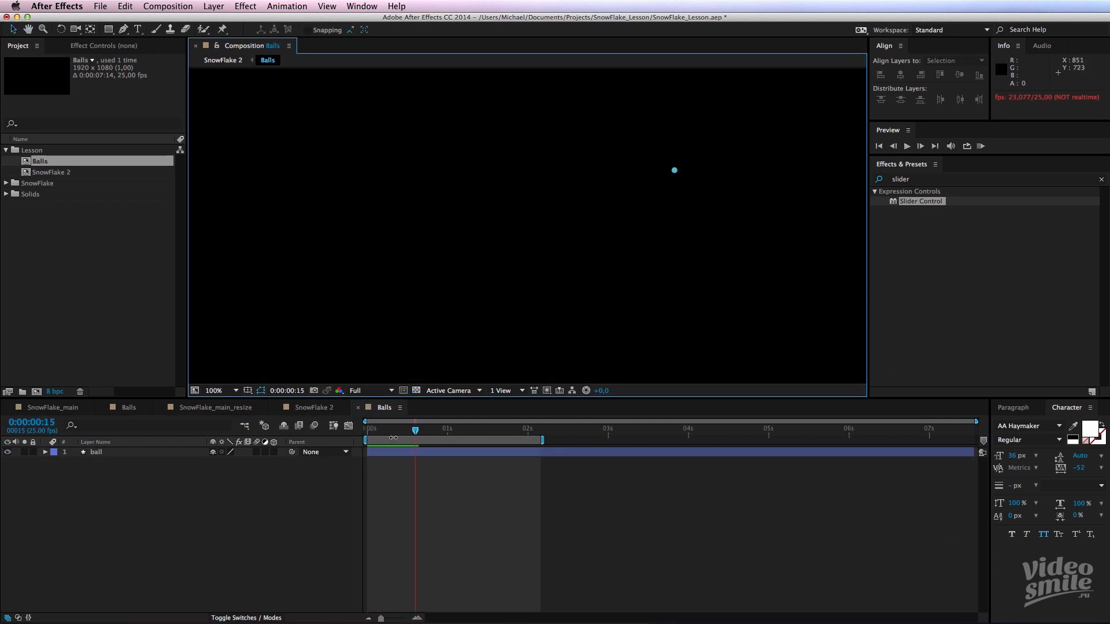
mouse_move(393, 437)
left_mouse_down()
mouse_move(384, 438)
mouse_move(400, 437)
left_mouse_up()
key("h")
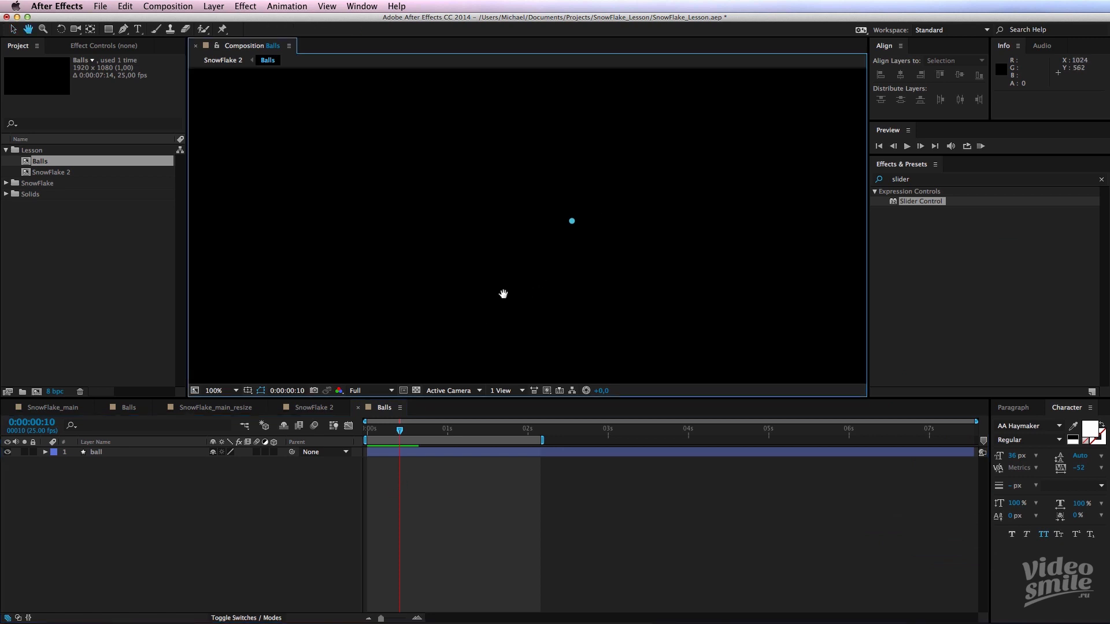
key("v")
- Duplicate the ball layer twice
left_click(406, 453)
key("super+d")
key("super+d")
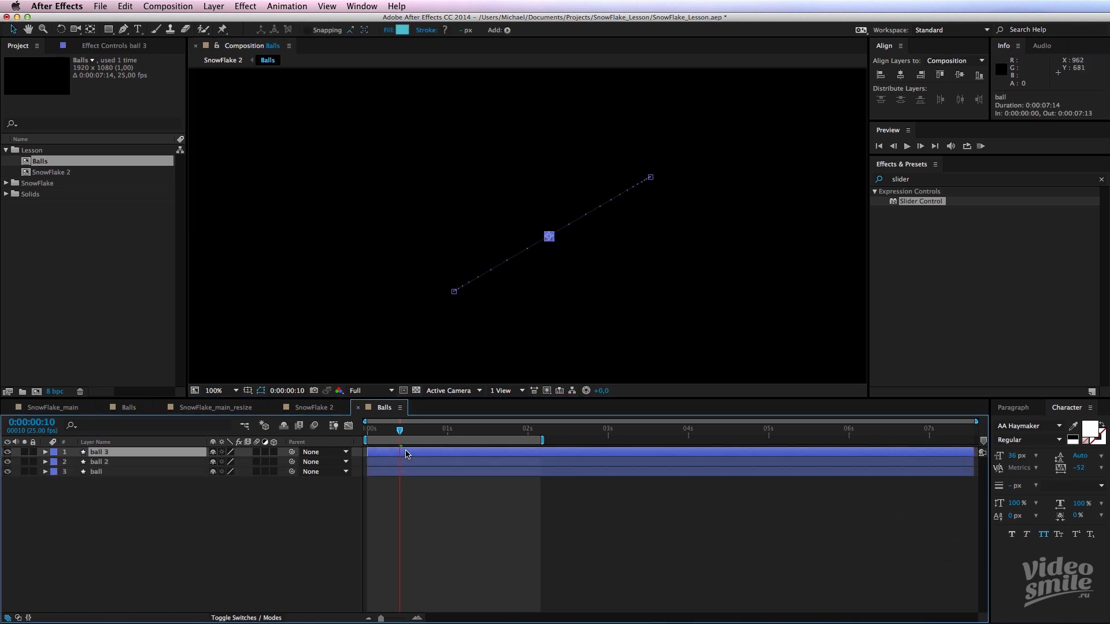
- Stagger the duplicates by four frames each, starting ball 2 at 0:00:00:04 and ball 3 at 0:00:00:08
left_click(399, 498)
left_click(387, 463)
left_click(387, 454, "shift")
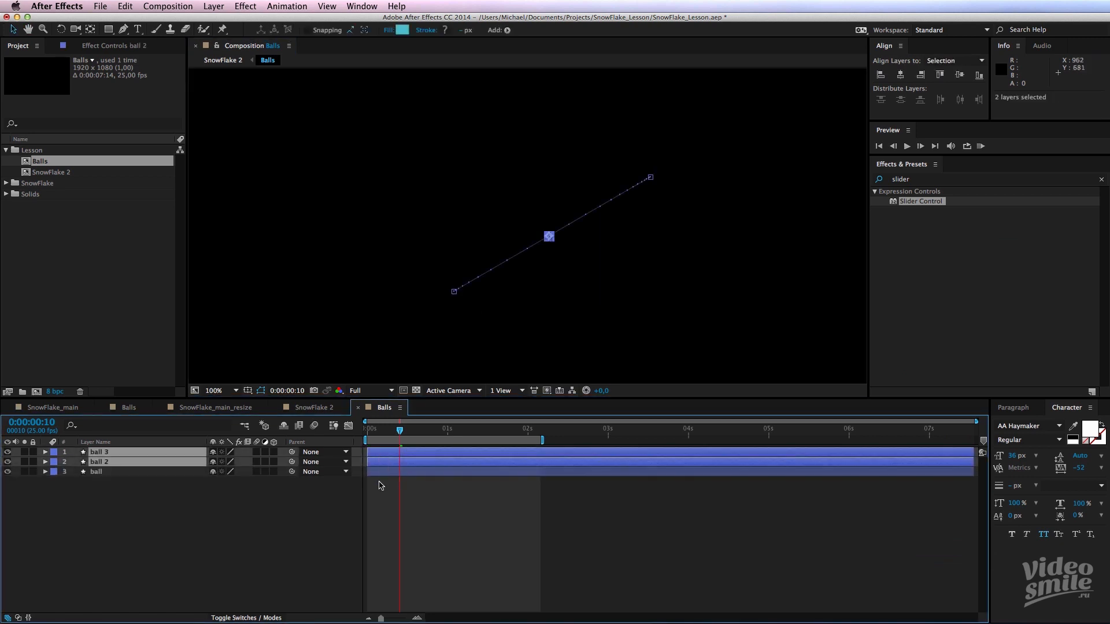
scroll(376, 484, "up", 2)
left_click_drag(415, 509, 566, 518)
left_click_drag(417, 453, 497, 453)
left_click(449, 484)
left_click(451, 454)
left_click(452, 464, "shift")
left_click(452, 500)
left_click(418, 431)
key("Page_Down")
key("Page_Down")
key("Page_Down")
key("Page_Down")
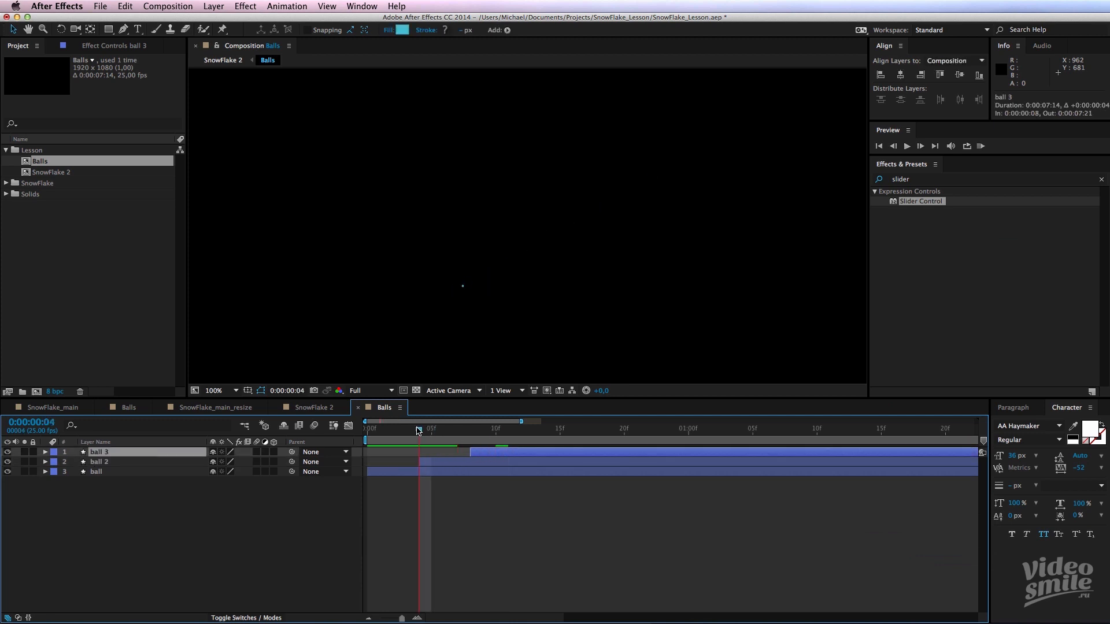
left_click(459, 514)
- Preview the three staggered balls at 50% magnification and scrub to 0:00:00:13
left_click(443, 430)
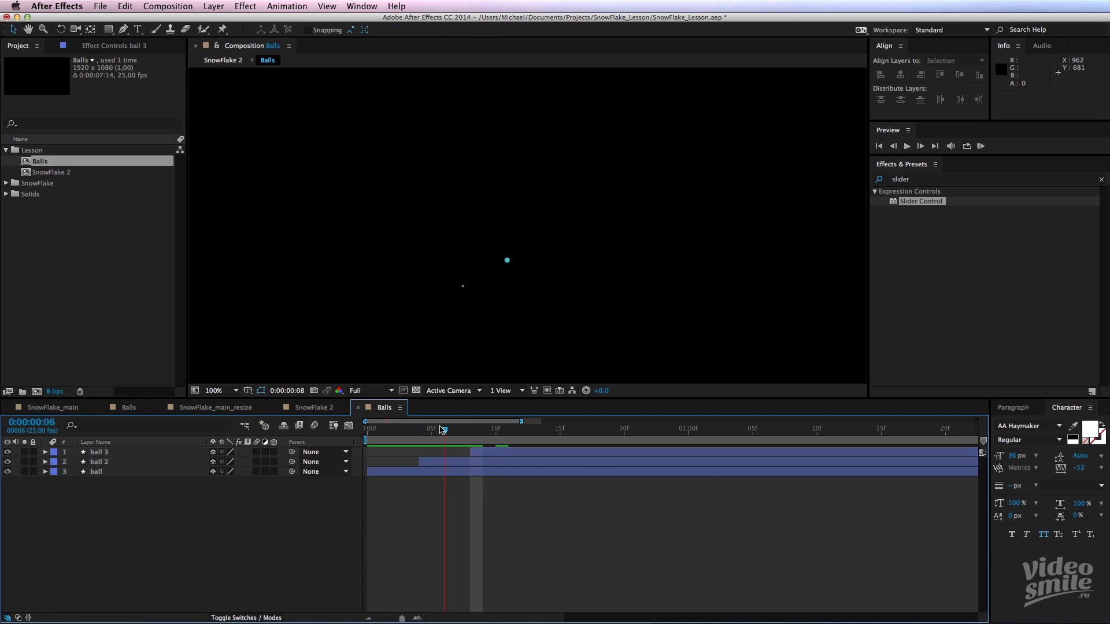
scroll(450, 299, "down", 2)
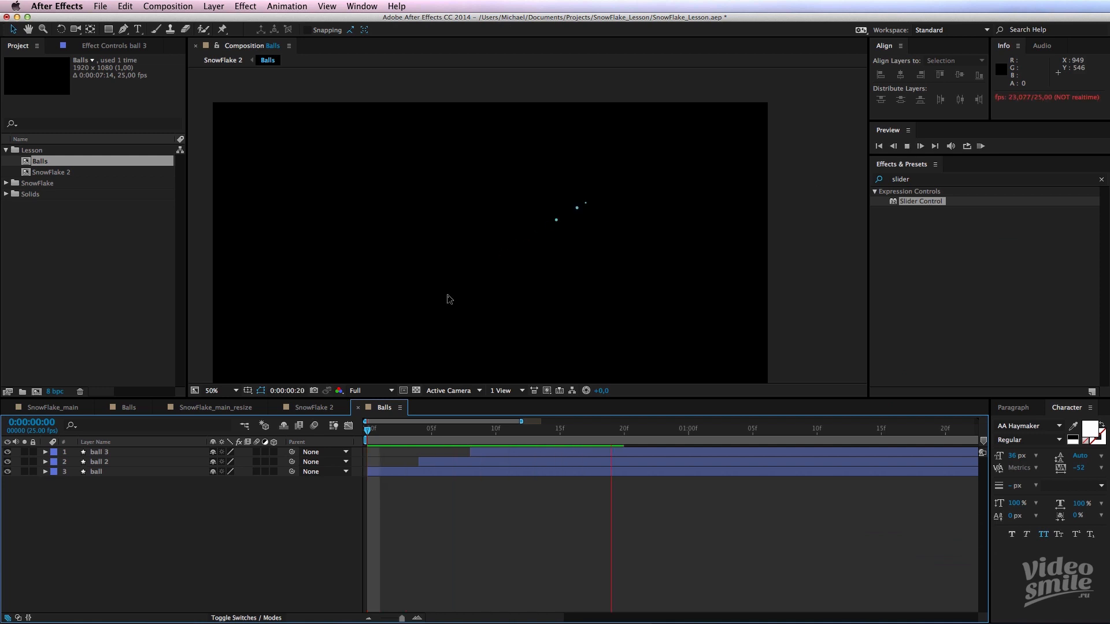
left_click_drag(419, 431, 534, 434)
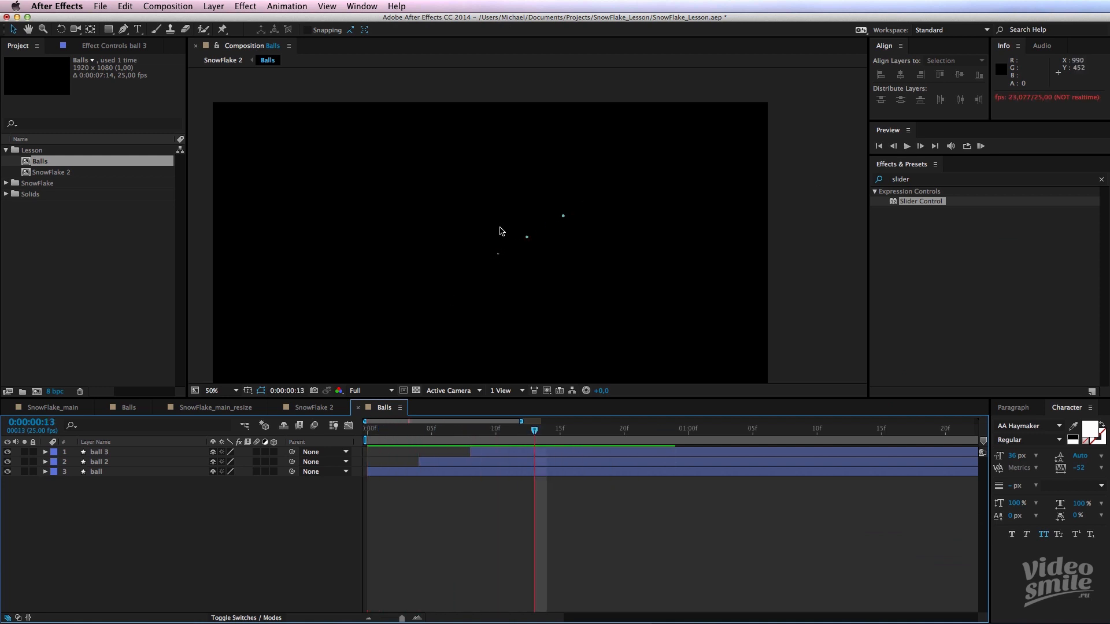
- Change the fill colour of ball 2 to the copied red
scroll(502, 227, "up", 2)
left_click(527, 249)
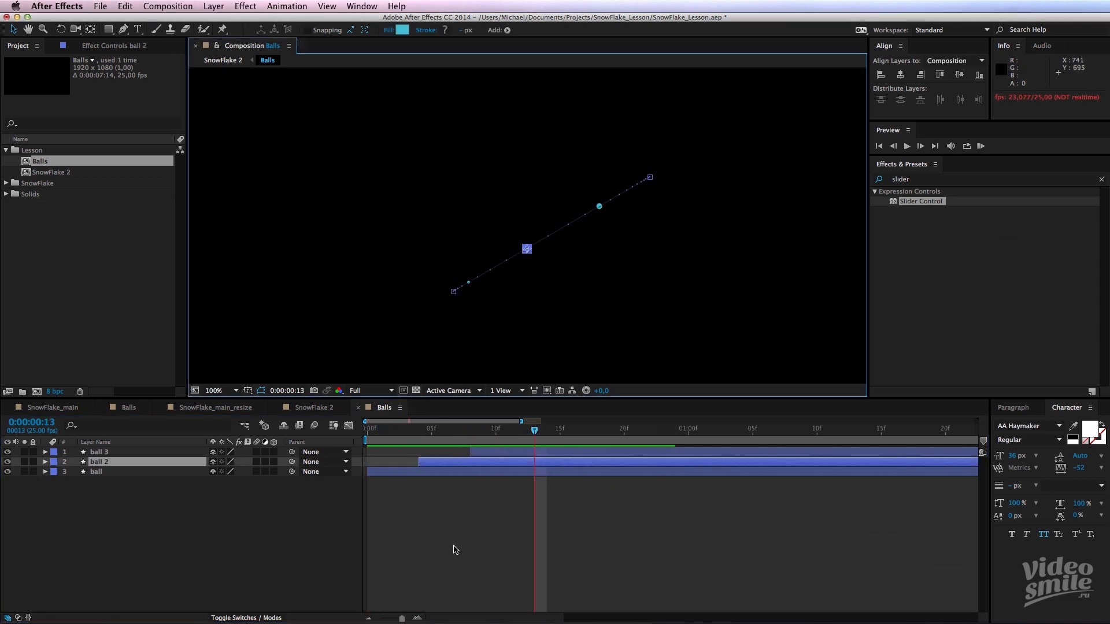
left_click(407, 30)
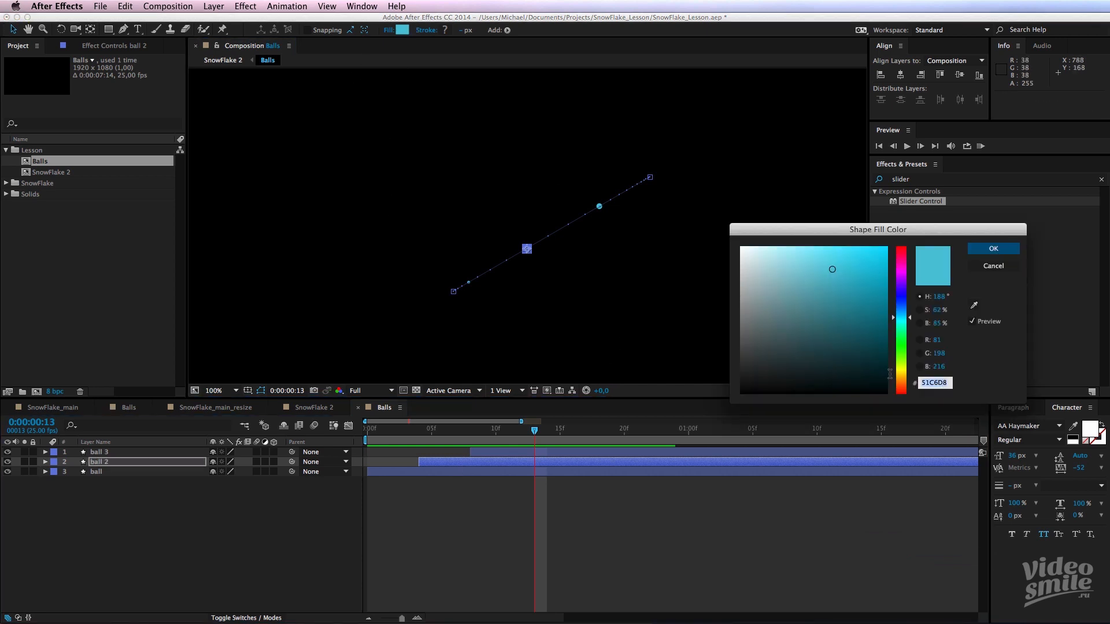
key("super+v")
left_click(1008, 255)
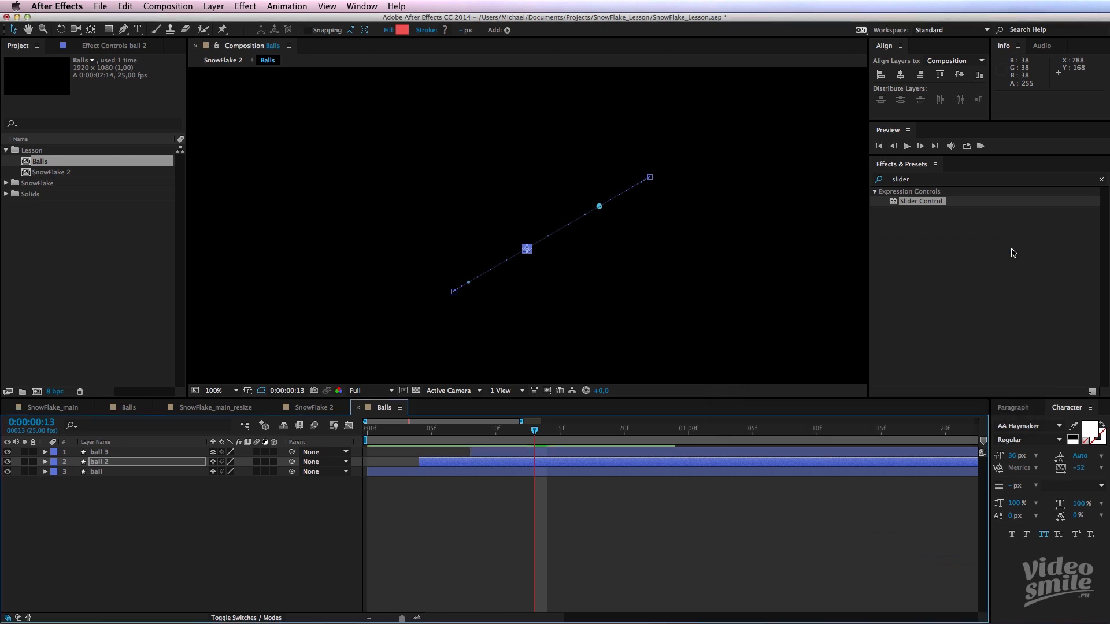
left_click(590, 505)
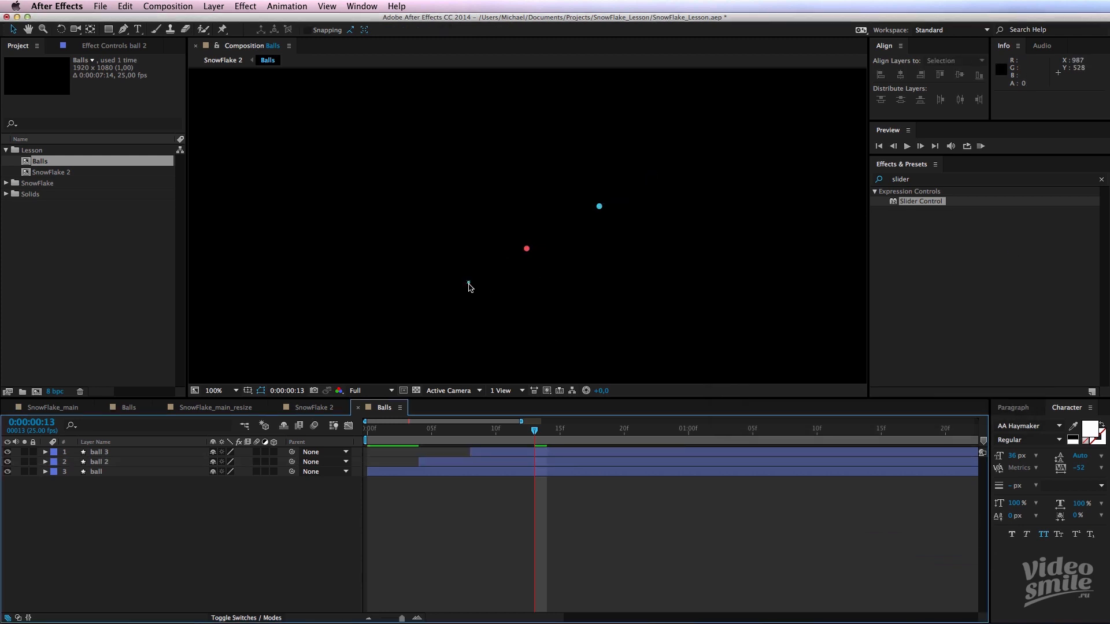
- Change the fill colour of ball 3 to white
left_click(469, 284)
left_click(403, 31)
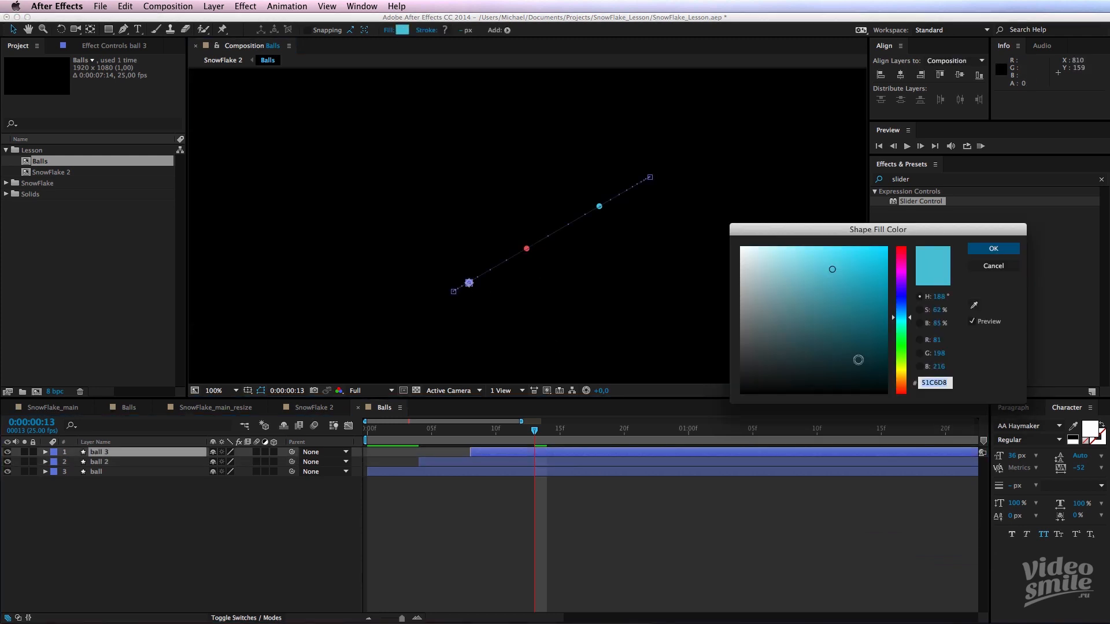
left_click_drag(858, 358, 701, 218)
left_click(993, 253)
left_click(531, 521)
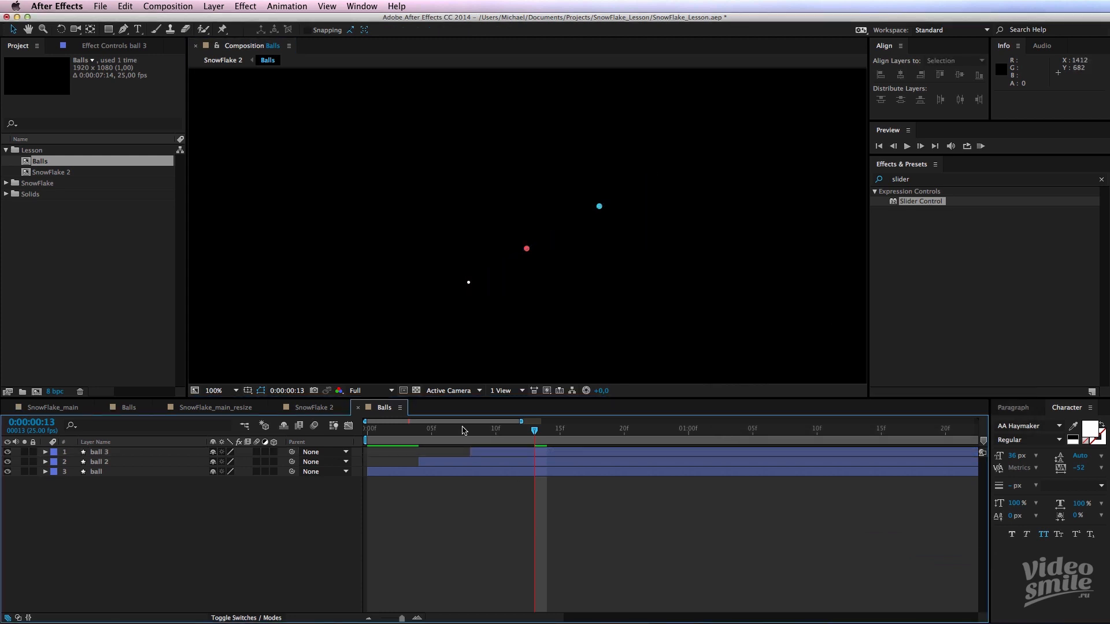
- Play the three coloured balls' animation from the first frame of the Balls composition
left_click_drag(464, 431, 368, 433)
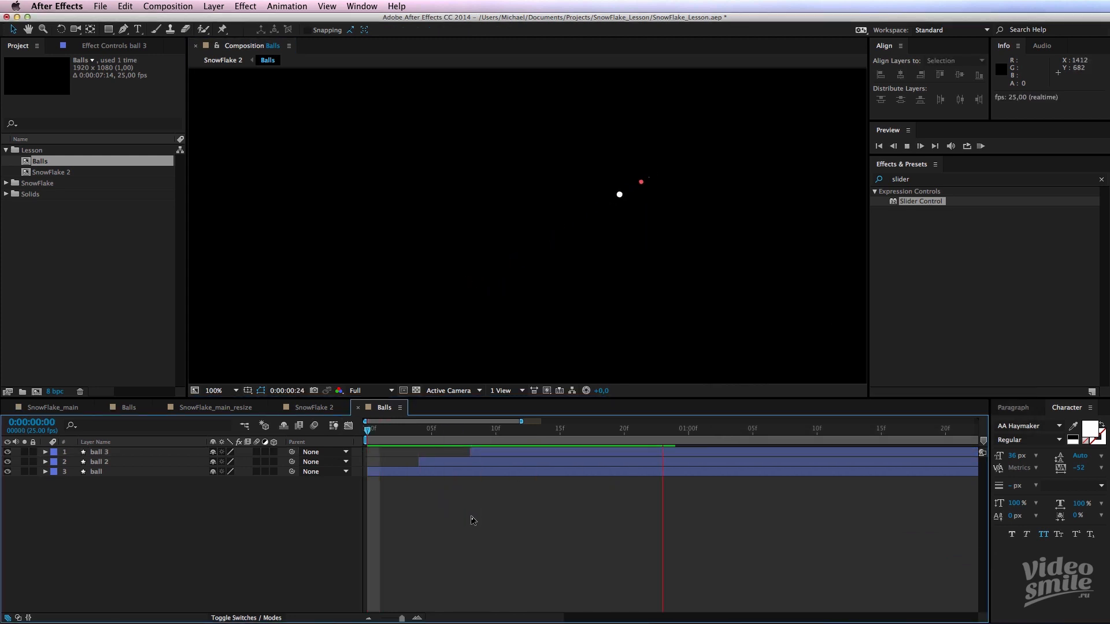
key("space")
left_click_drag(473, 431, 338, 408)
key("space")
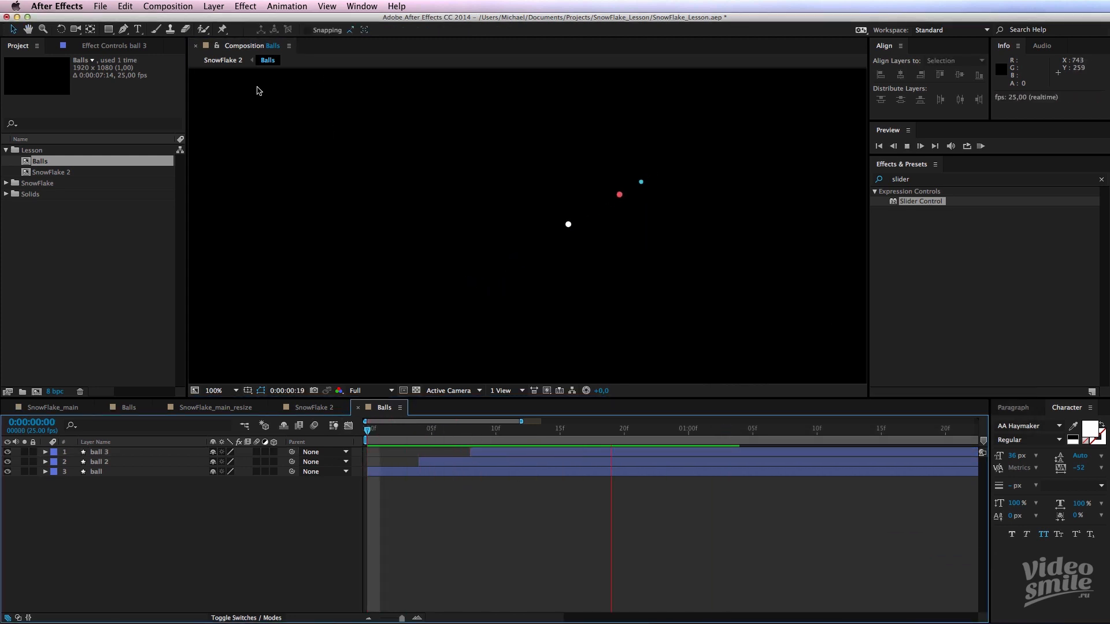
- Return to the SnowFlake 2 composition, preview the balls together with the snowflake, and scrub to 0:00:00:20
left_click(224, 60)
key("space")
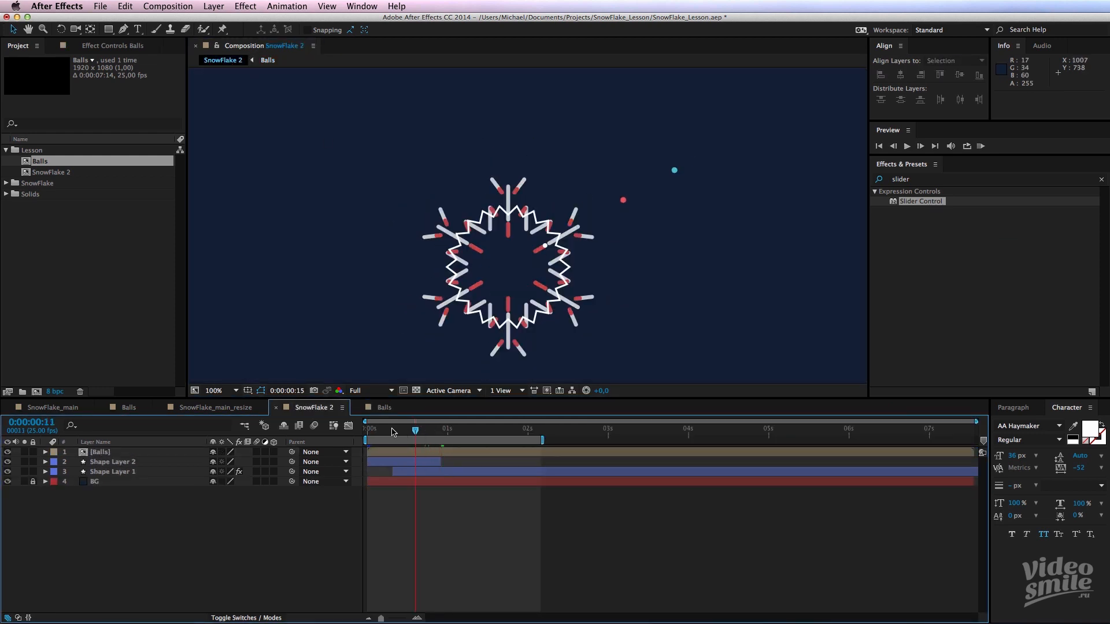
left_click(436, 431)
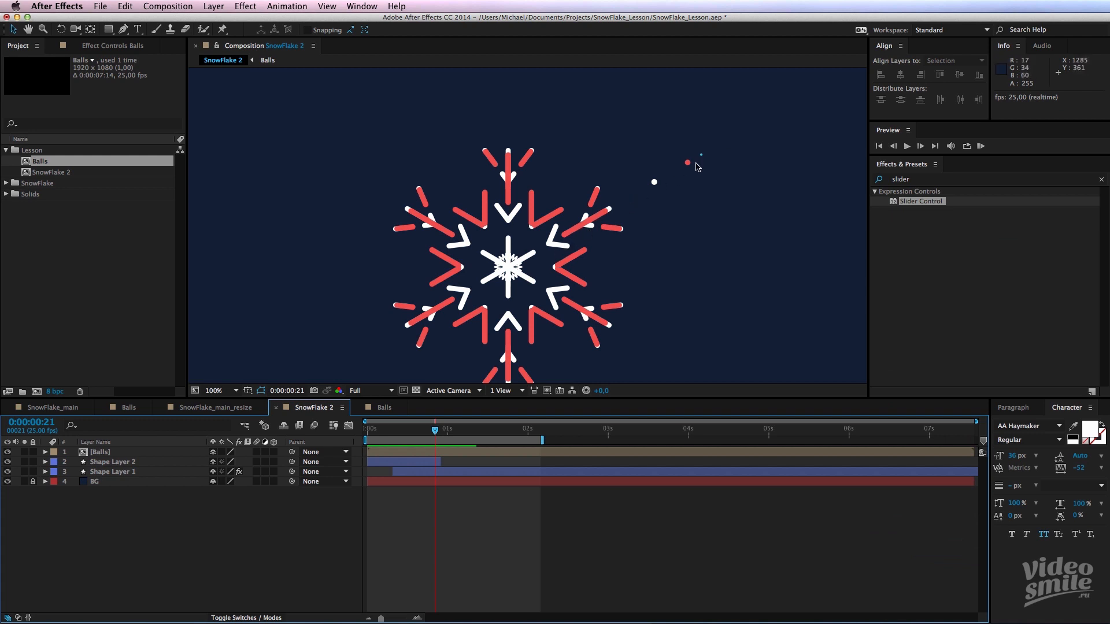
mouse_move(429, 430)
left_mouse_down()
mouse_move(405, 430)
mouse_move(431, 430)
left_mouse_up()
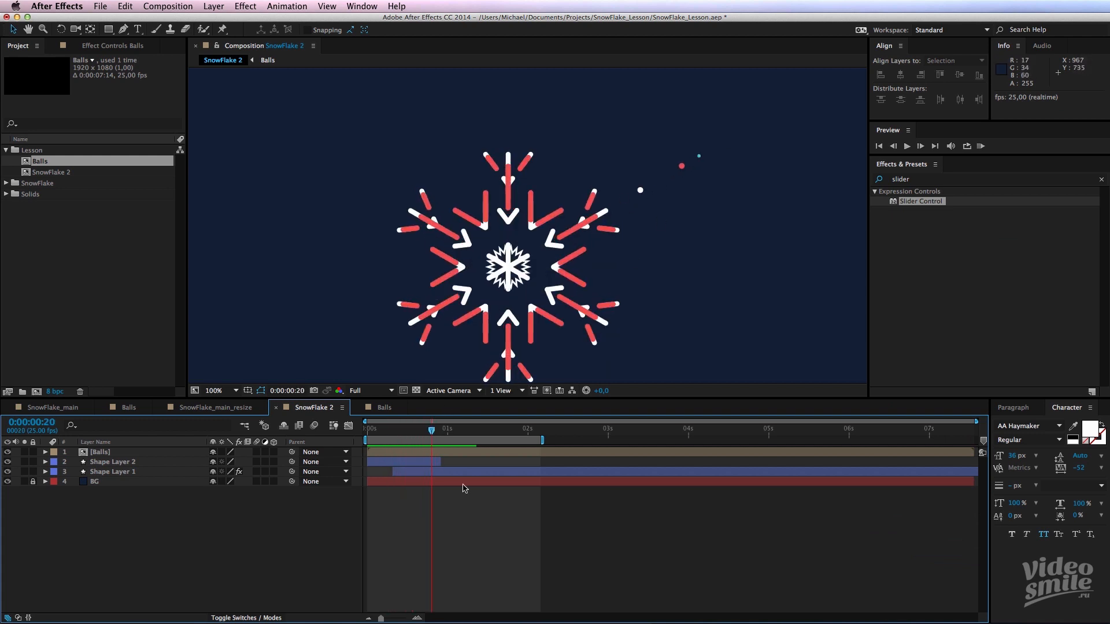
- Duplicate the Balls layer in SnowFlake 2 and set the copy's rotation to 60°
left_click(450, 455)
key("super+d")
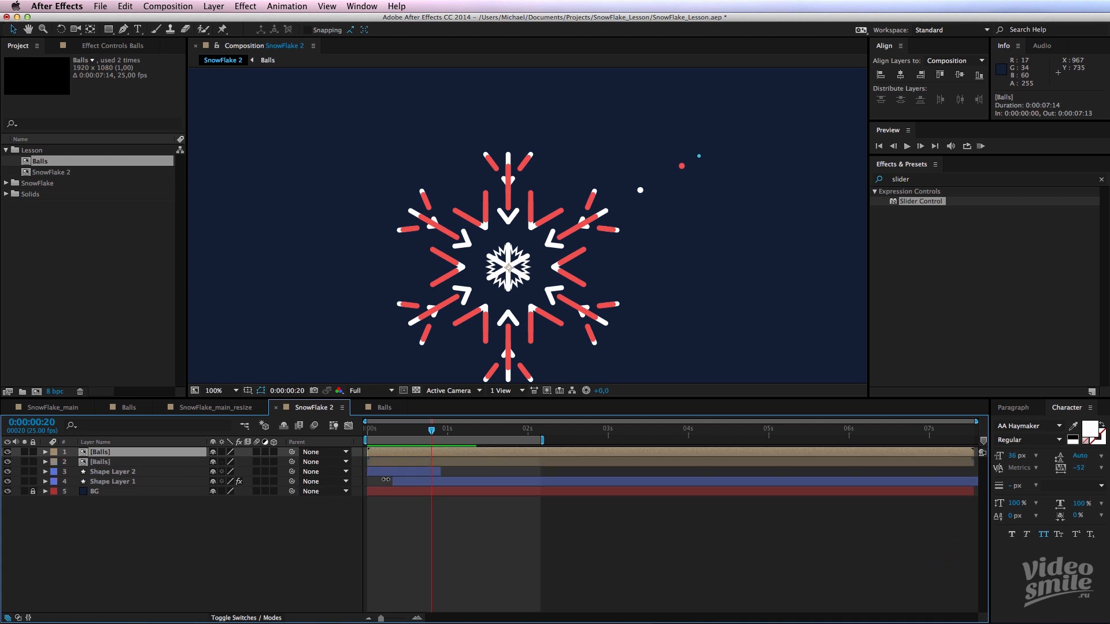
key("r")
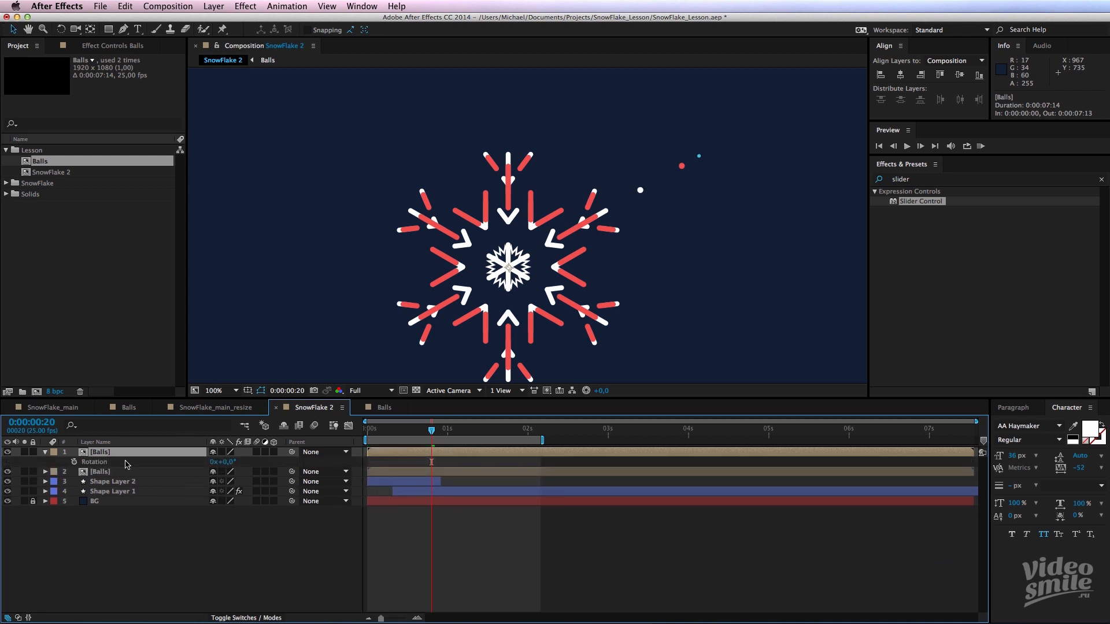
left_click(89, 463)
left_click(225, 462)
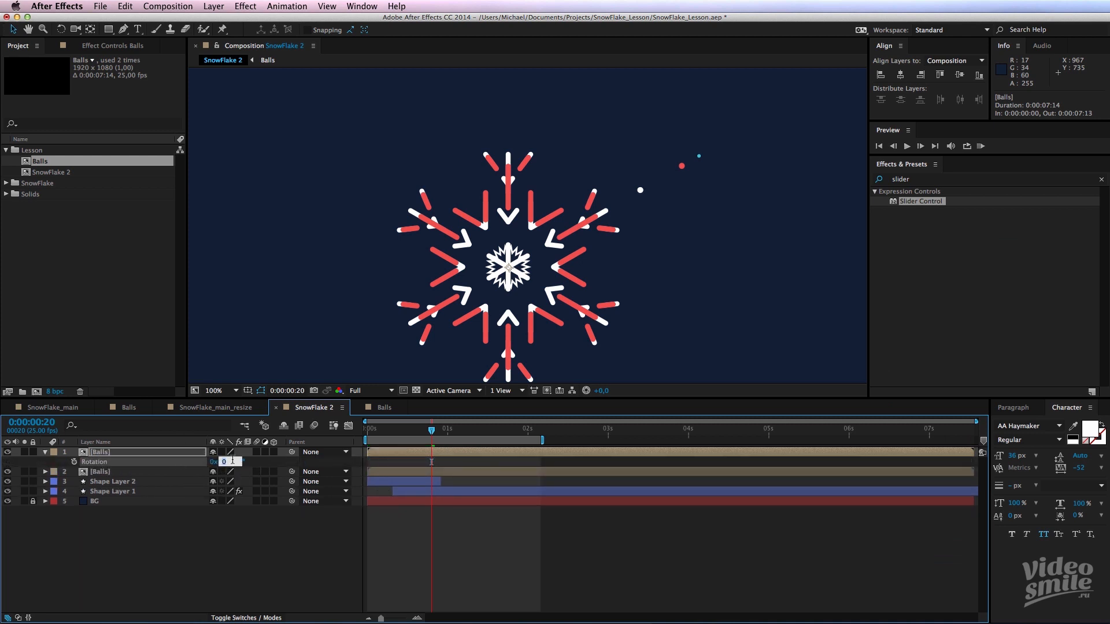
type("+60")
key("Return")
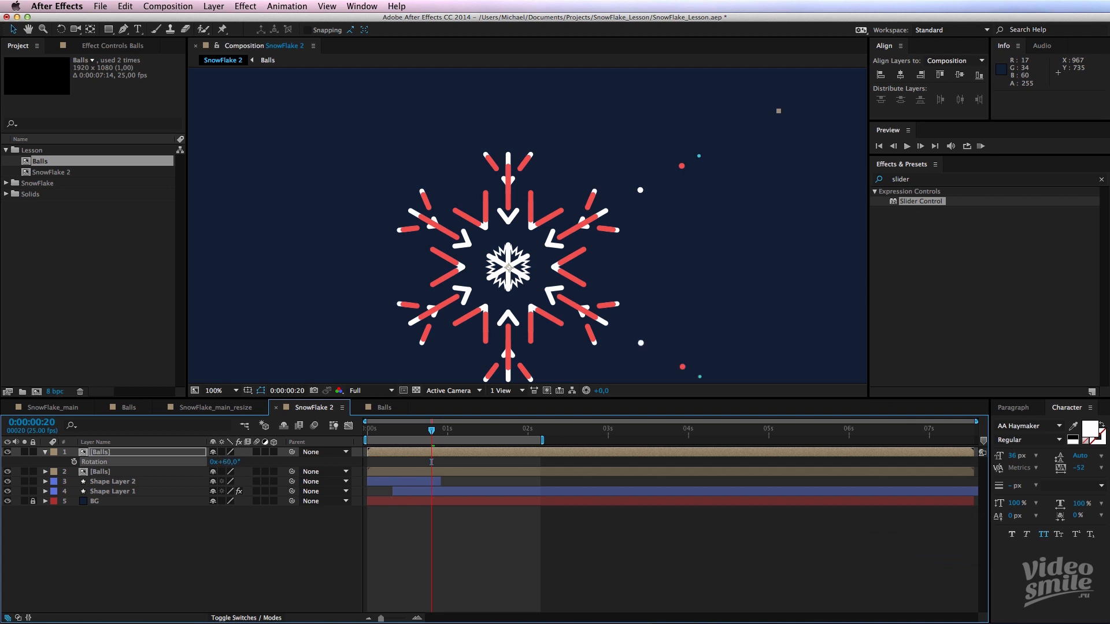
scroll(642, 290, "down", 3)
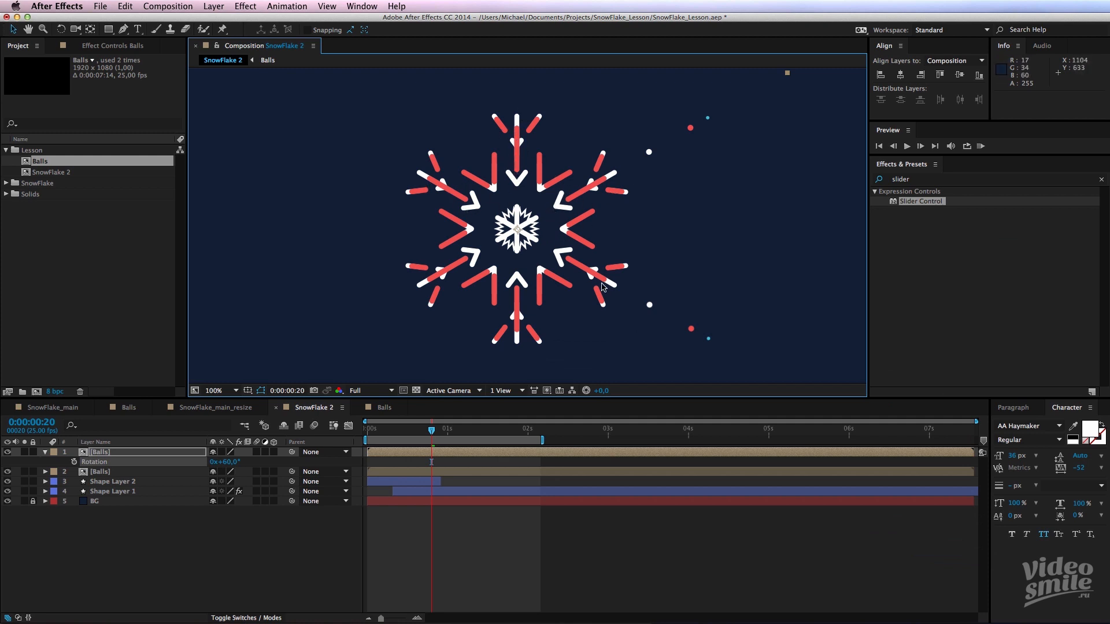
left_click(451, 556)
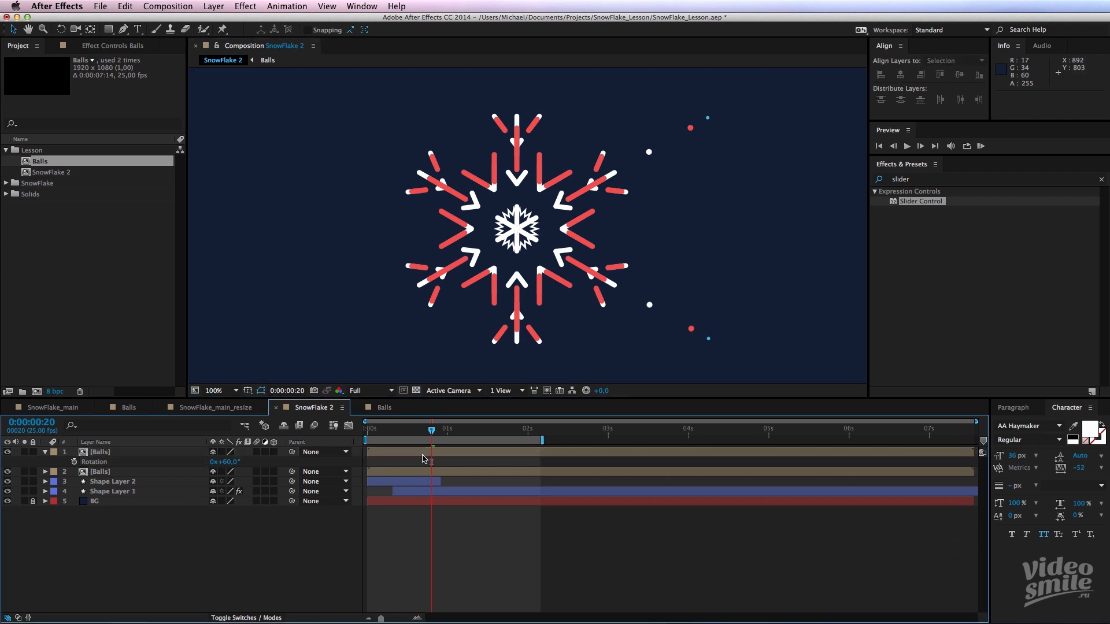
- Duplicate the rotated Balls layer and set the new copy's rotation to 120°
left_click(424, 458)
key("super+d")
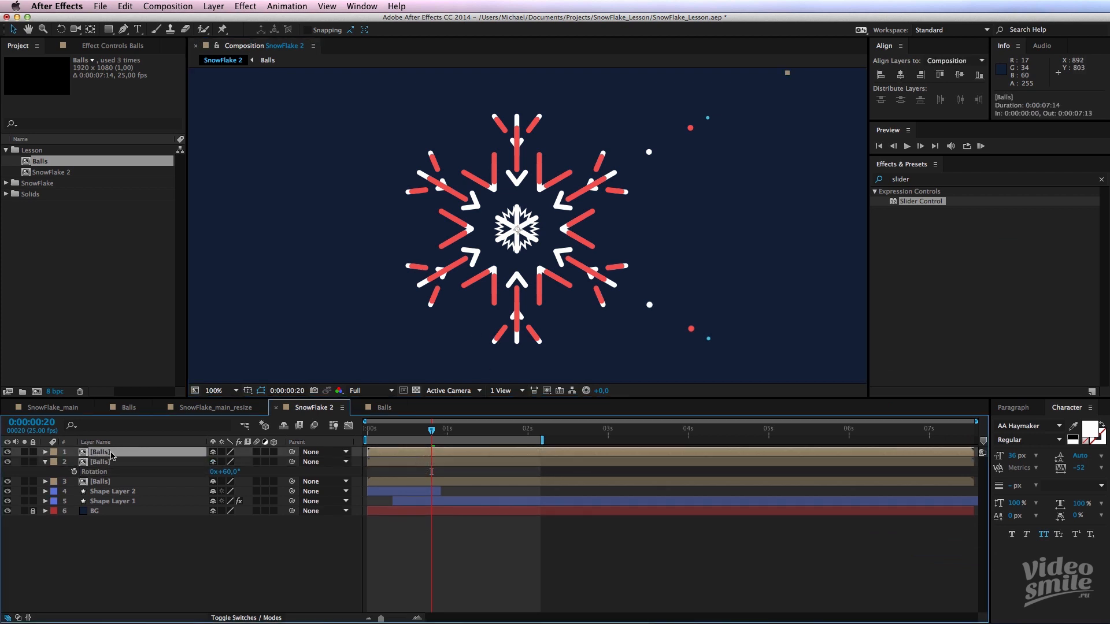
key("r")
left_click(227, 463)
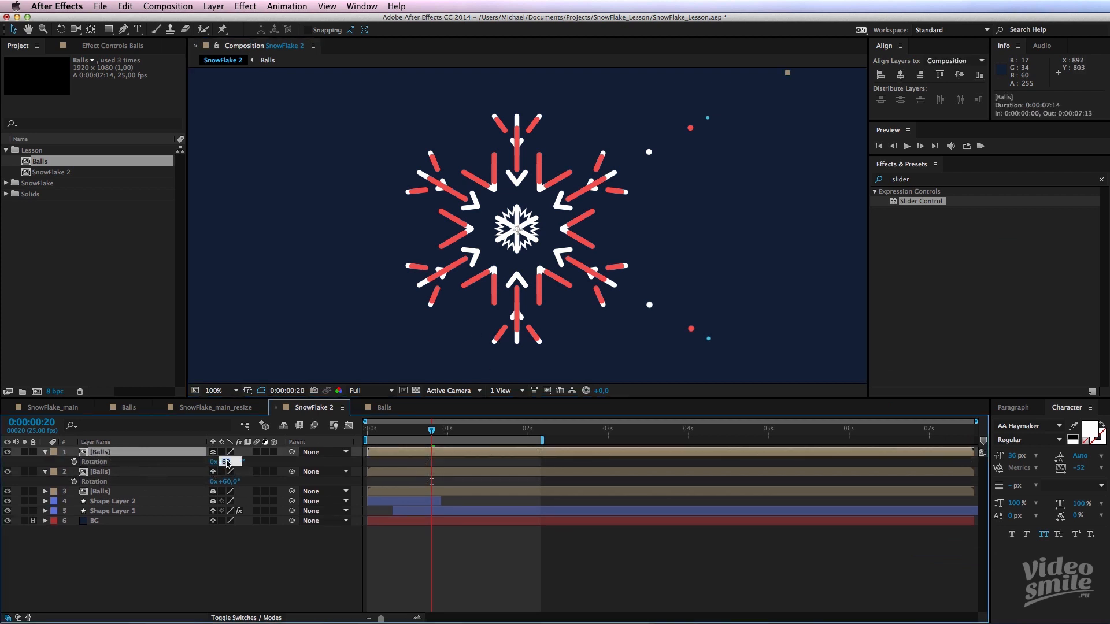
type("+60")
key("Return")
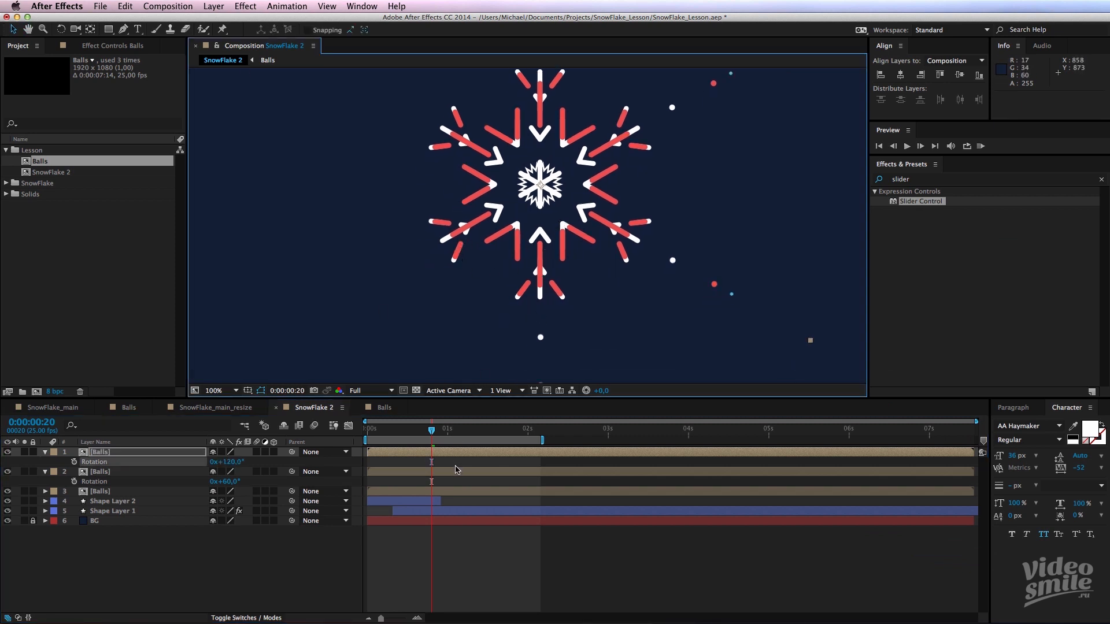
- Add three more Balls copies rotated to 180°, 240° and 300° to complete the ring around the snowflake
key("ctrl+d")
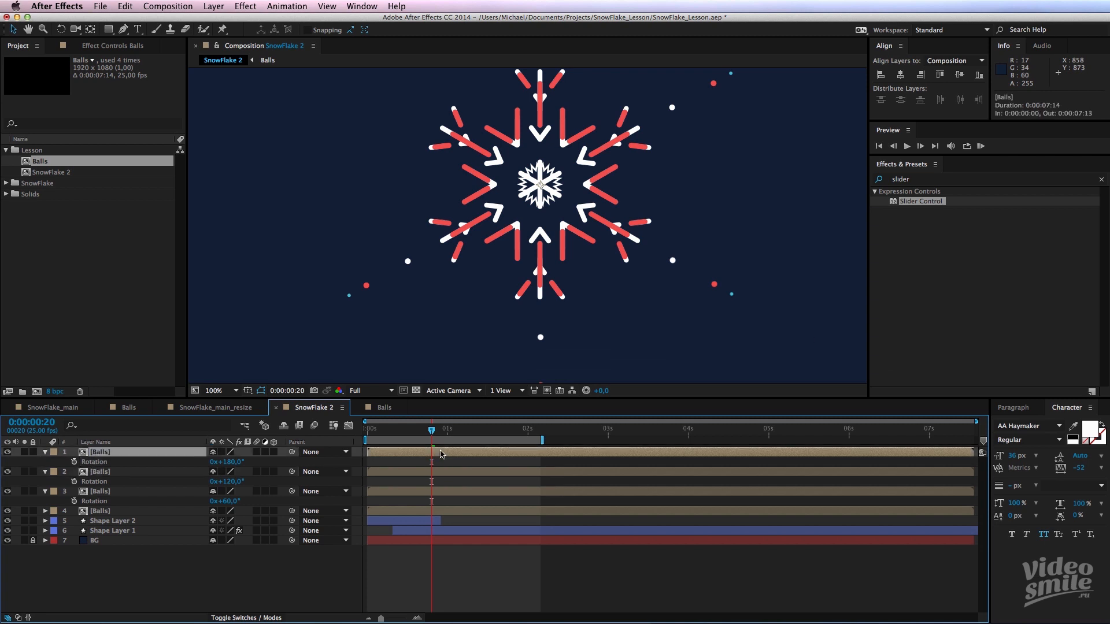
key("ctrl+d")
key("ctrl+d")
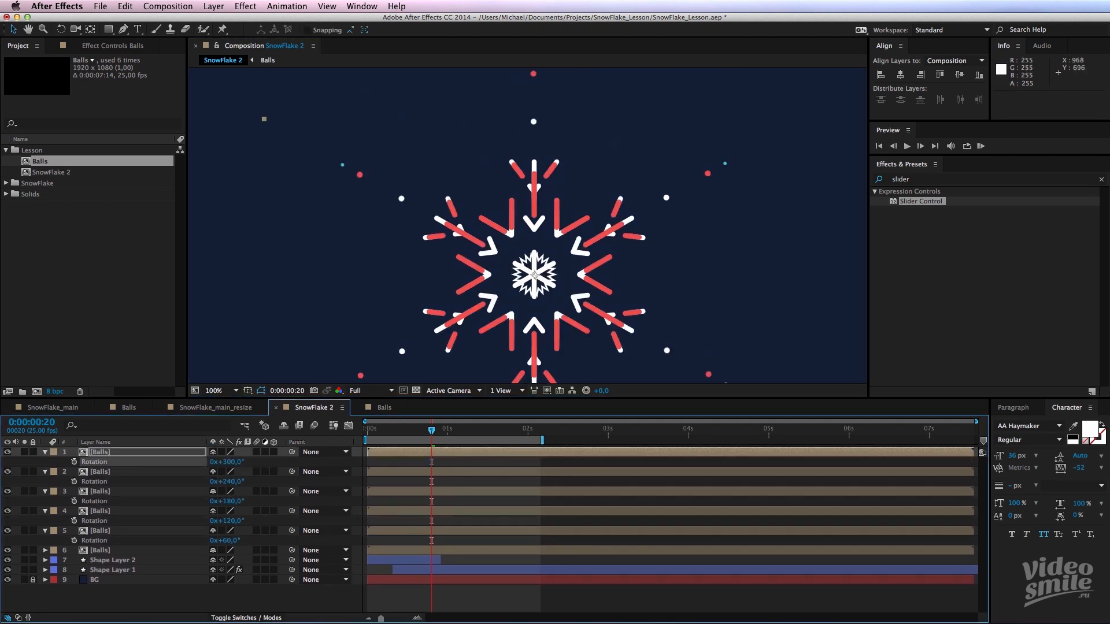
scroll(527, 225, "down", 2)
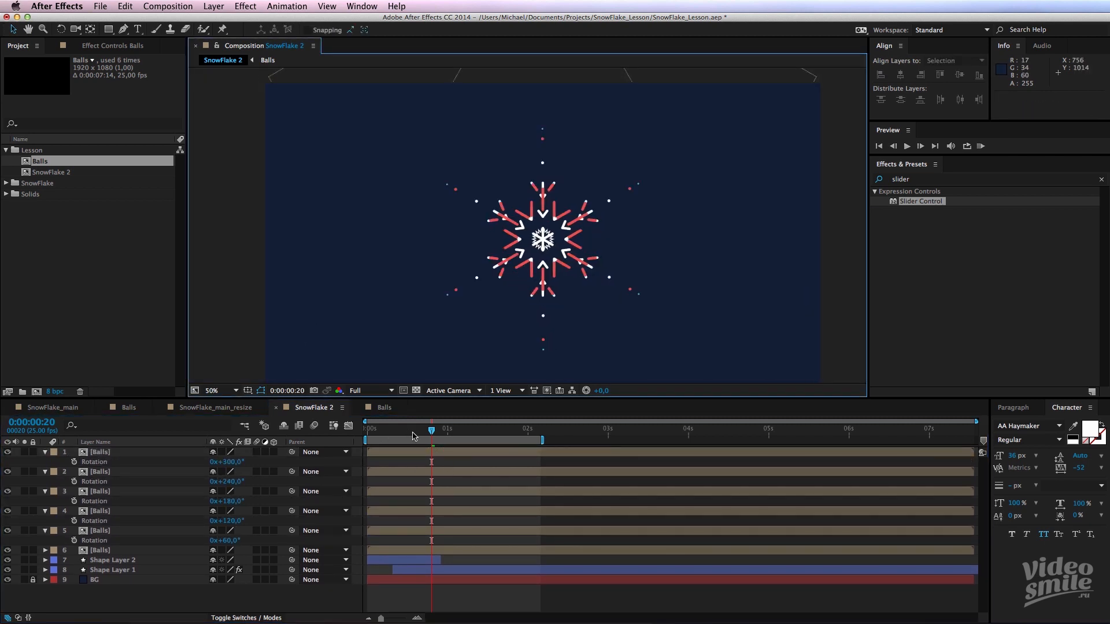
- Preview the full ring of ball trails from the first frame, then scrub to 0:00:01:00
key("Home")
key("space")
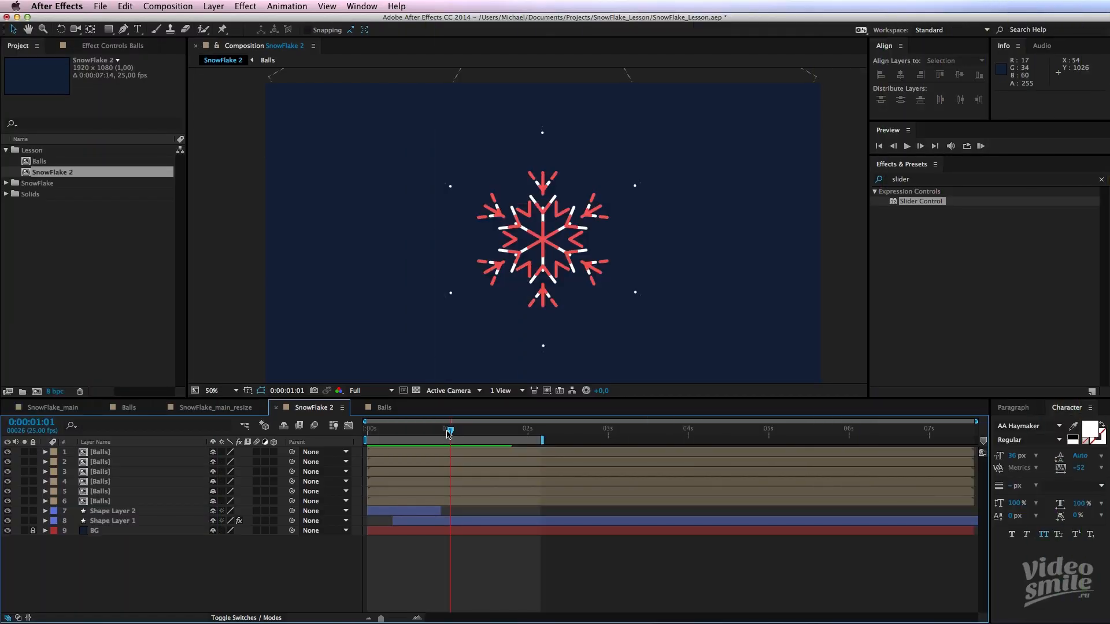
left_click_drag(449, 433, 448, 433)
- Duplicate all six Balls layers, group the copies above the originals, and shift them to start at 0:00:00:10
left_click(103, 502)
left_click(106, 453, "shift")
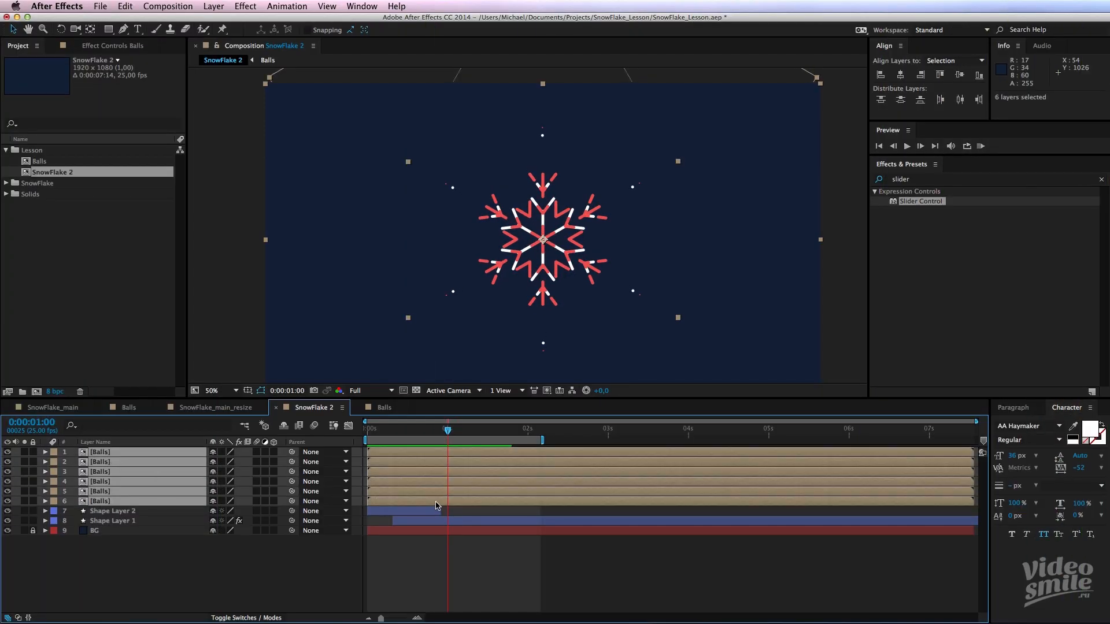
key("super+d")
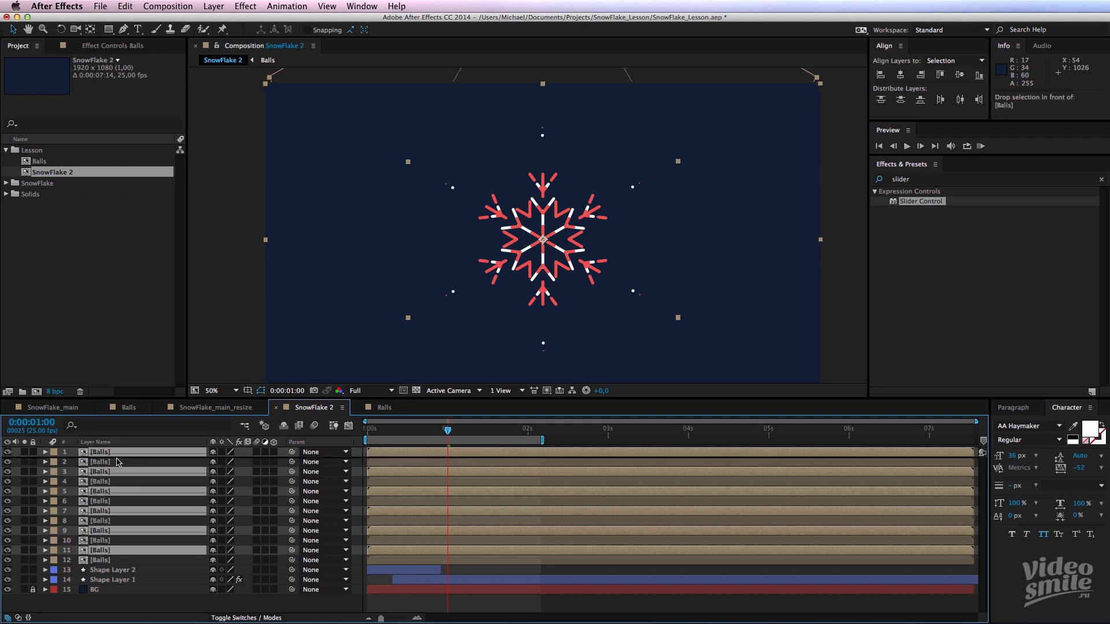
key("Home")
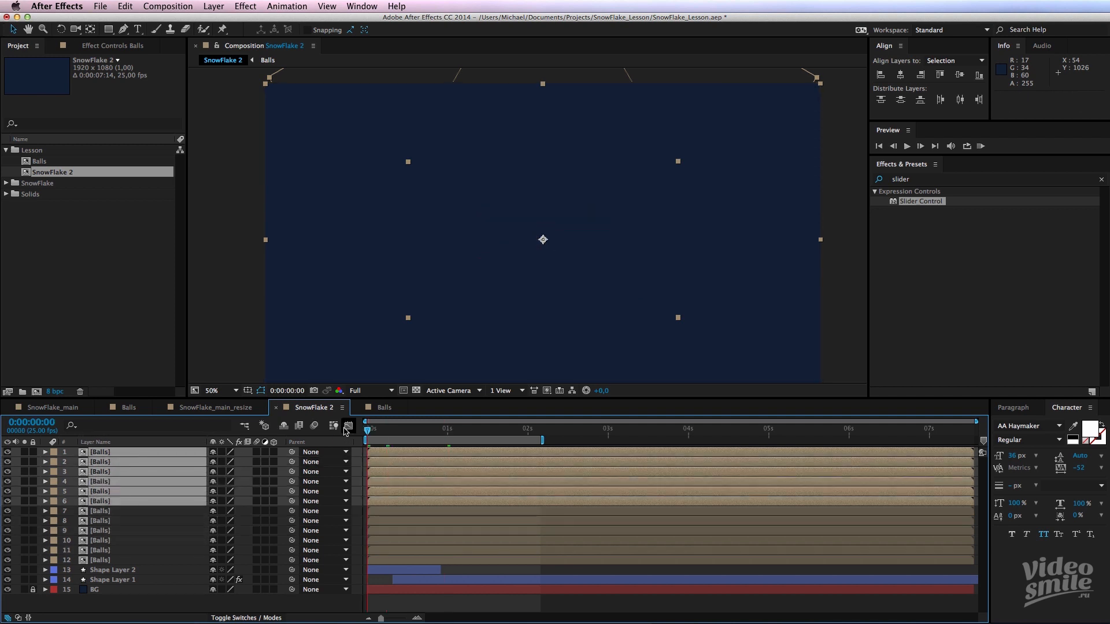
key("shift+Page_Down")
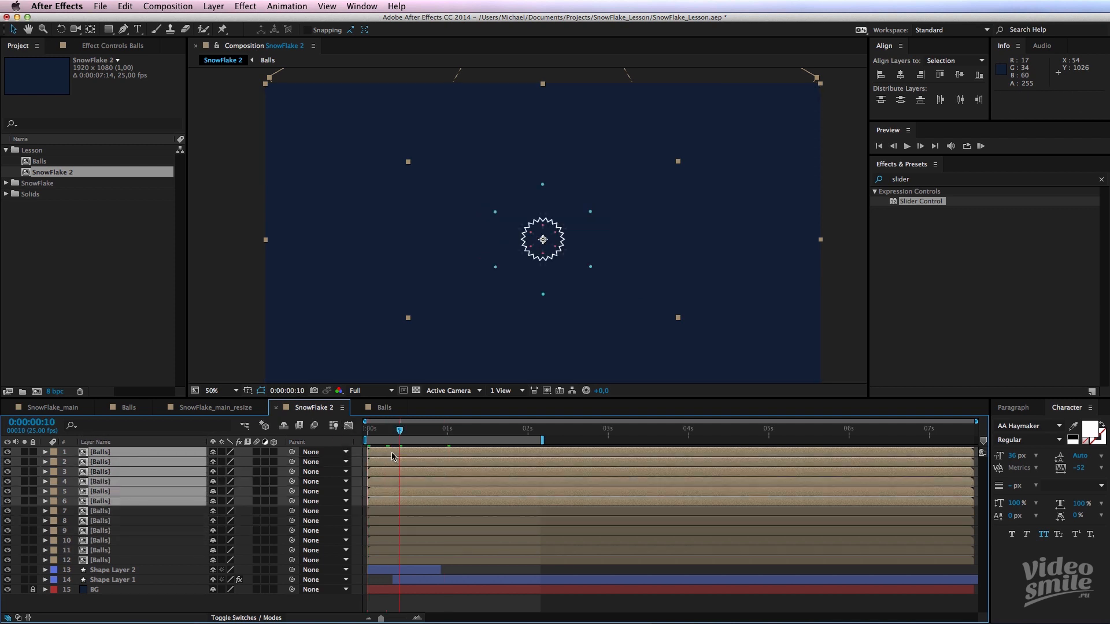
left_click_drag(394, 456, 422, 460)
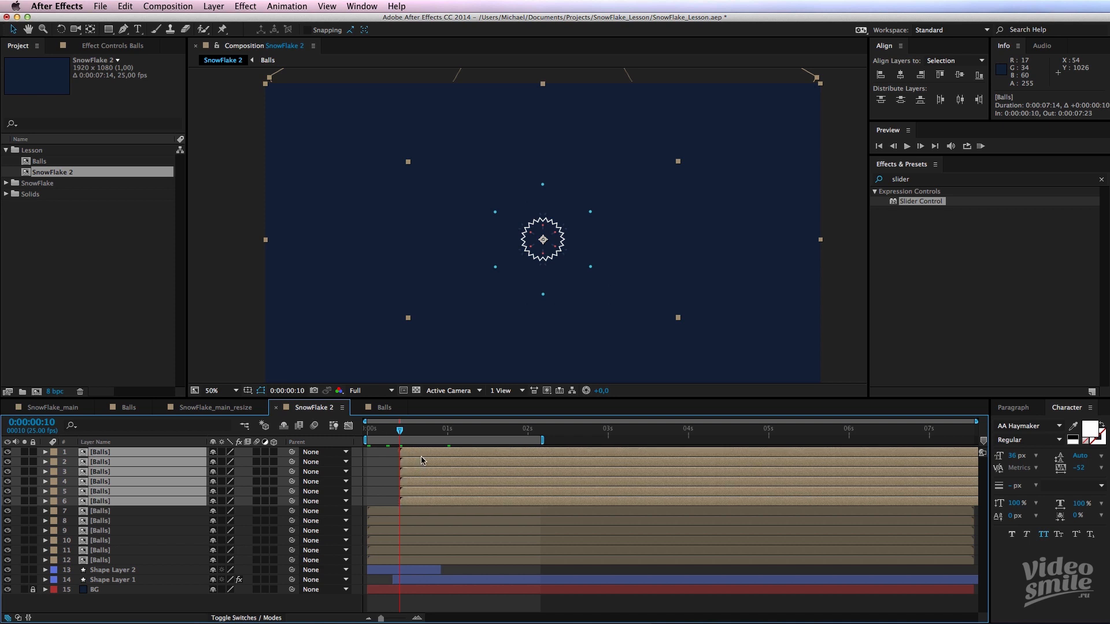
- Set the scale of the six delayed Balls copies to 45%
key("s")
left_click(228, 463)
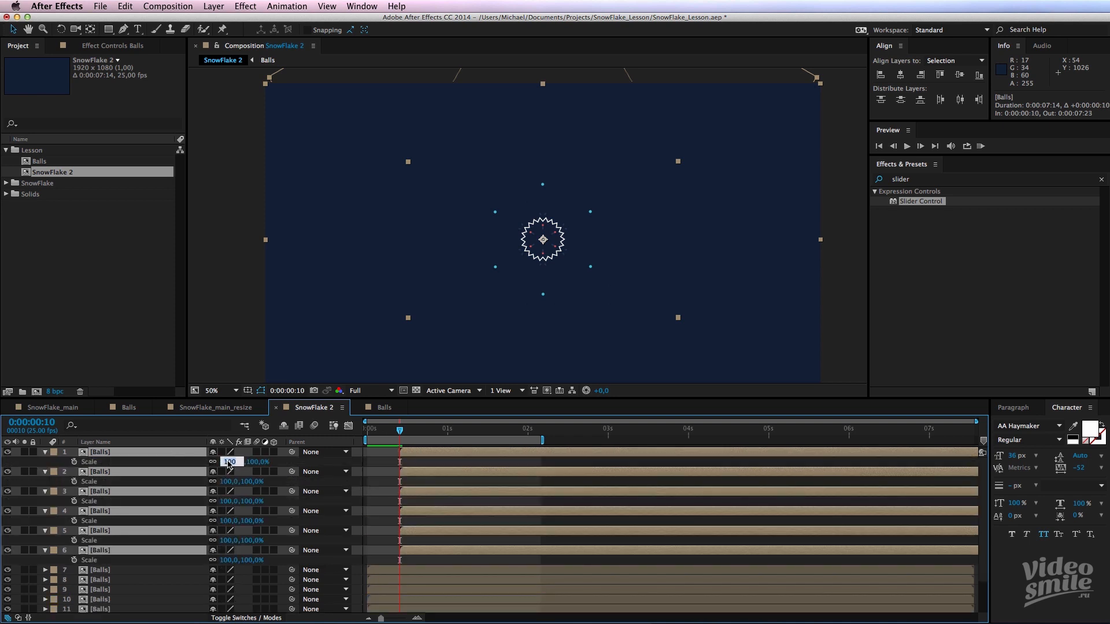
type("45")
key("Return")
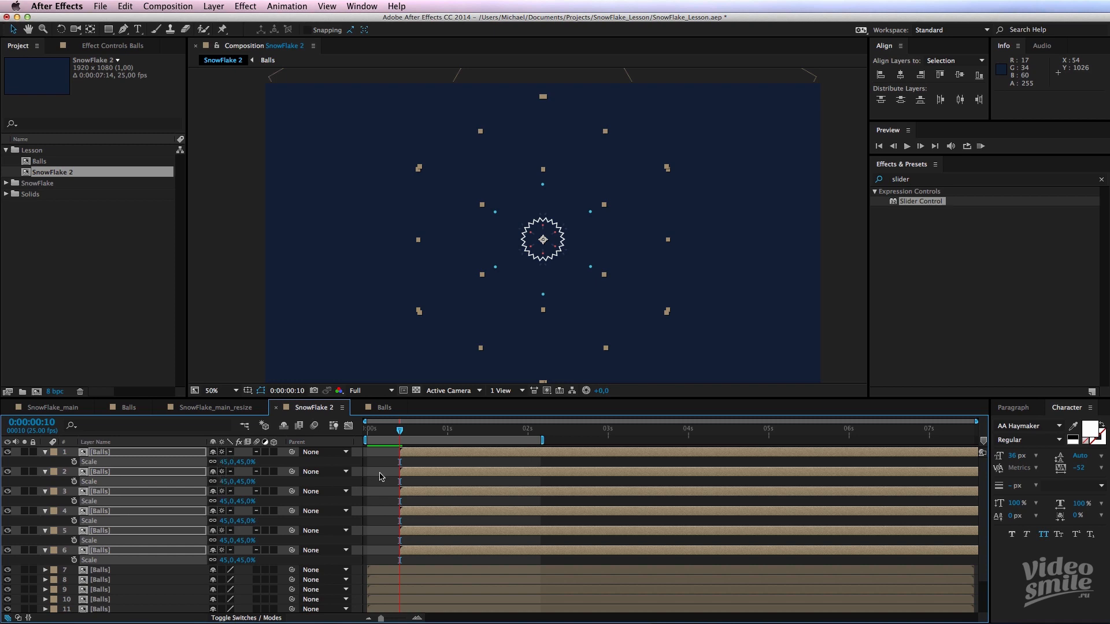
left_click(379, 477)
- Rotate the six small Balls layers together by 150°, placing their trails between the large ones
scroll(493, 299, "up", 1)
left_click_drag(404, 429, 445, 444)
left_click(445, 452)
left_click(408, 551, "shift")
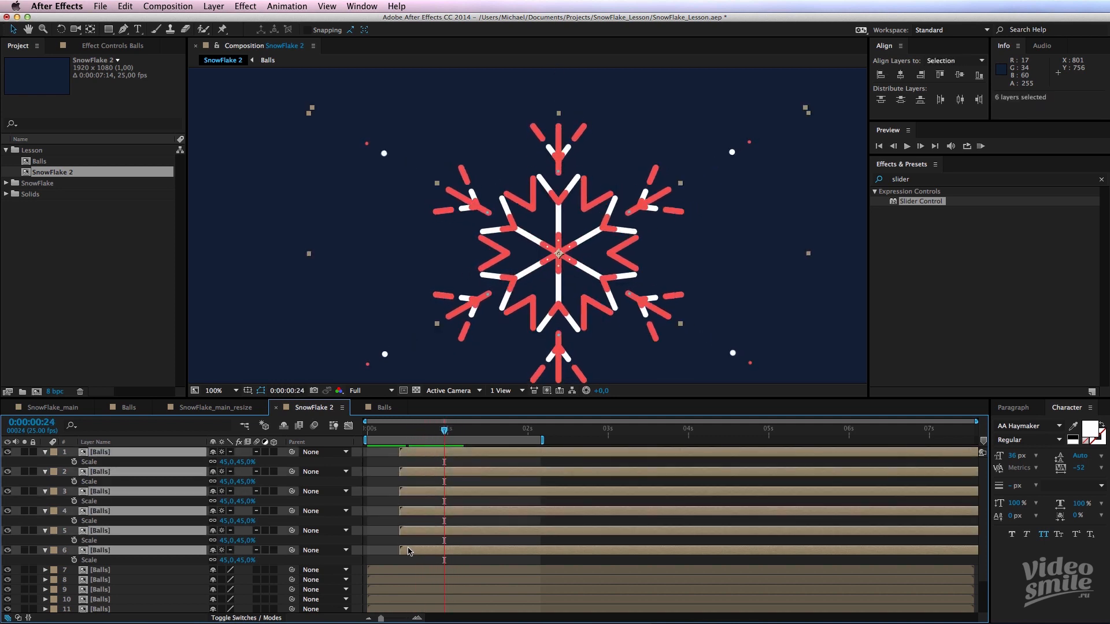
key("r")
left_click_drag(231, 462, 245, 455)
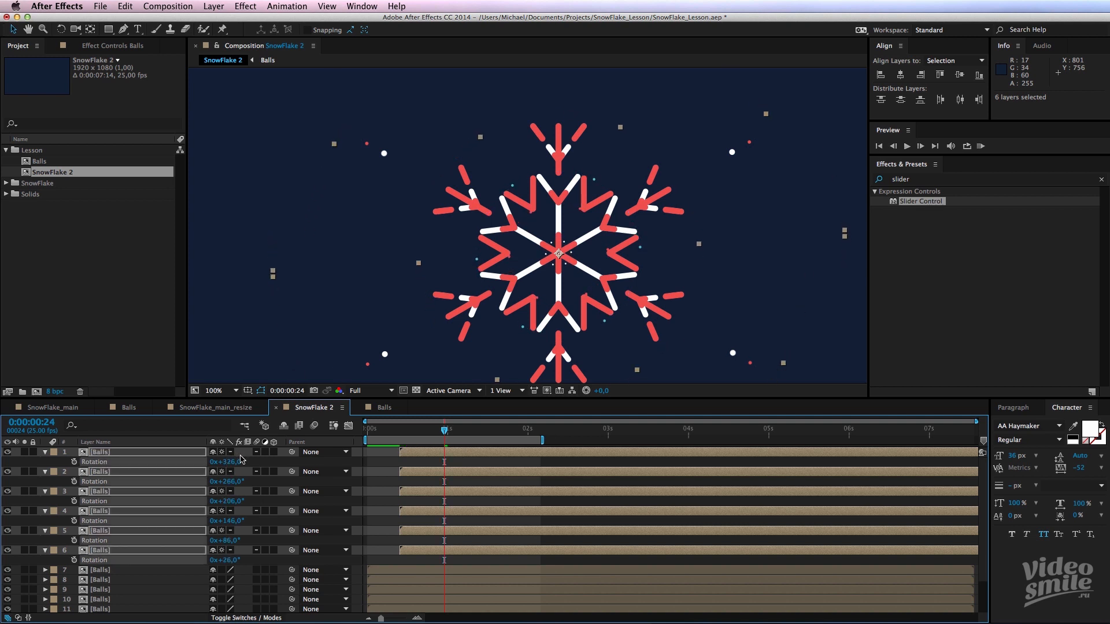
key("super+z")
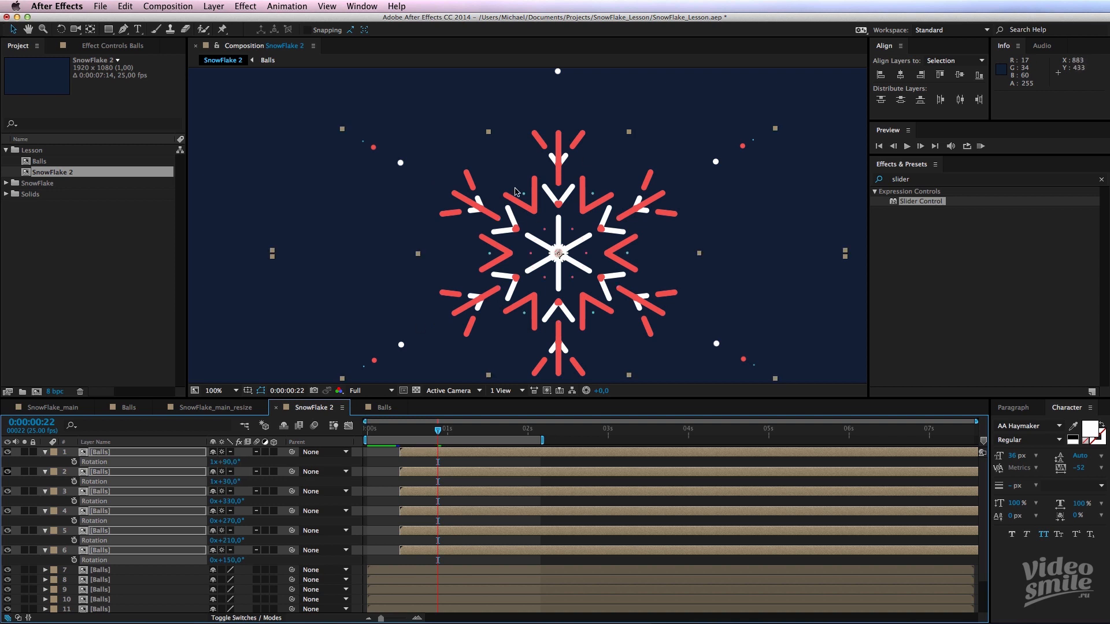
key("period")
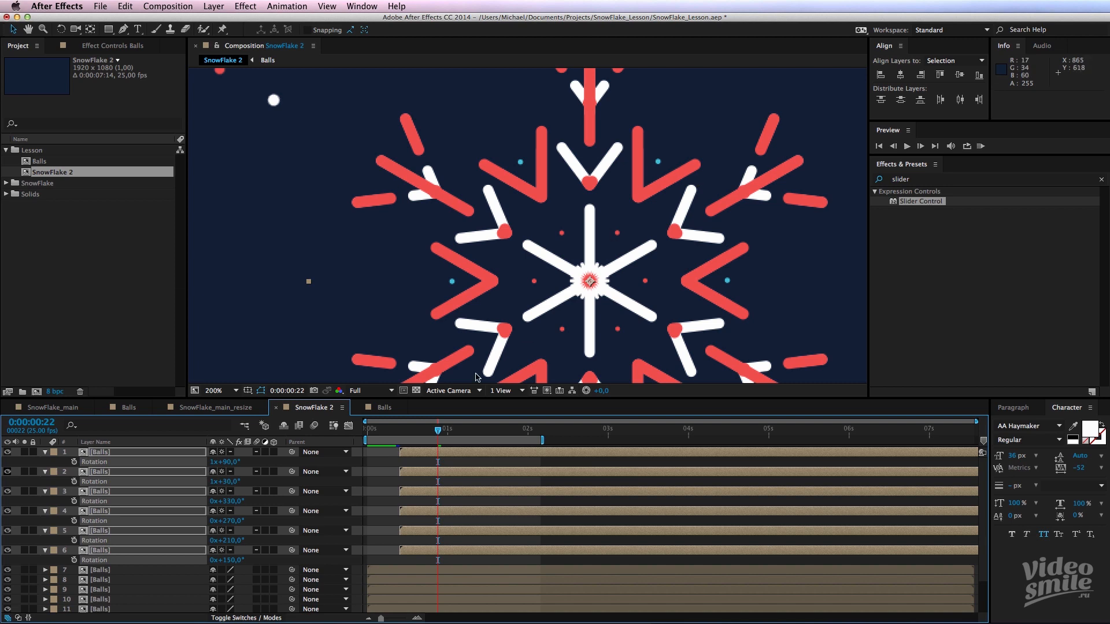
- Select all unlocked layers and collapse their open properties in the SnowFlake 2 timeline
key("super+a")
left_click(380, 459)
key("super+a")
key("u")
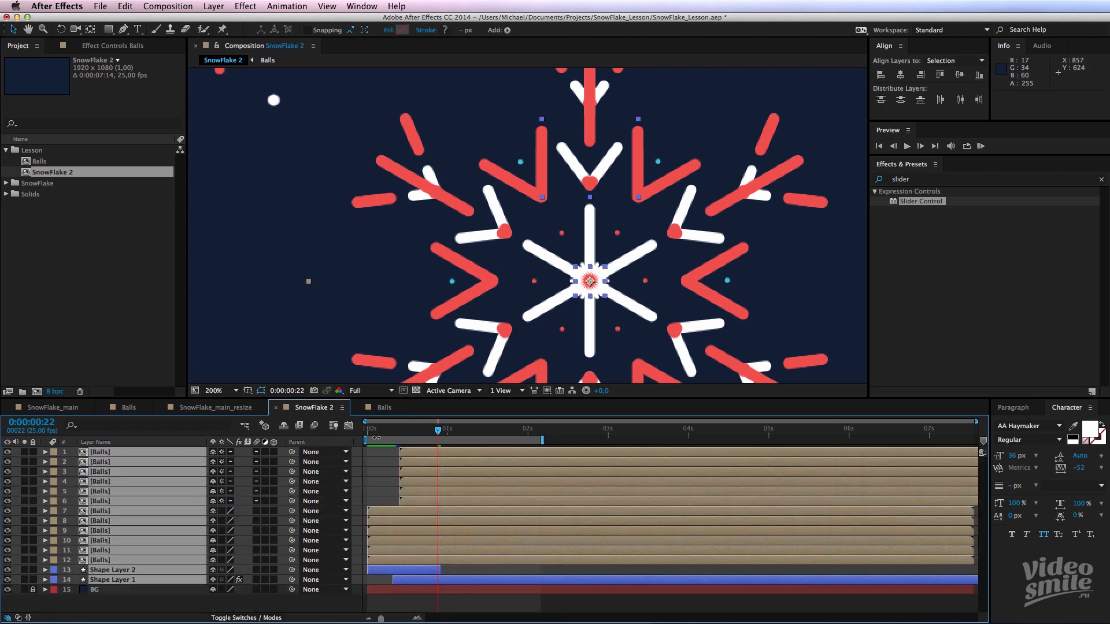
- Preview SnowFlake 2 from the first frame, then examine the reference SnowFlake_main composition around 0:00:00:12
left_click_drag(389, 432, 355, 432)
key("super+shift+a")
scroll(475, 279, "down", 2)
left_click_drag(476, 294, 476, 270)
key("space")
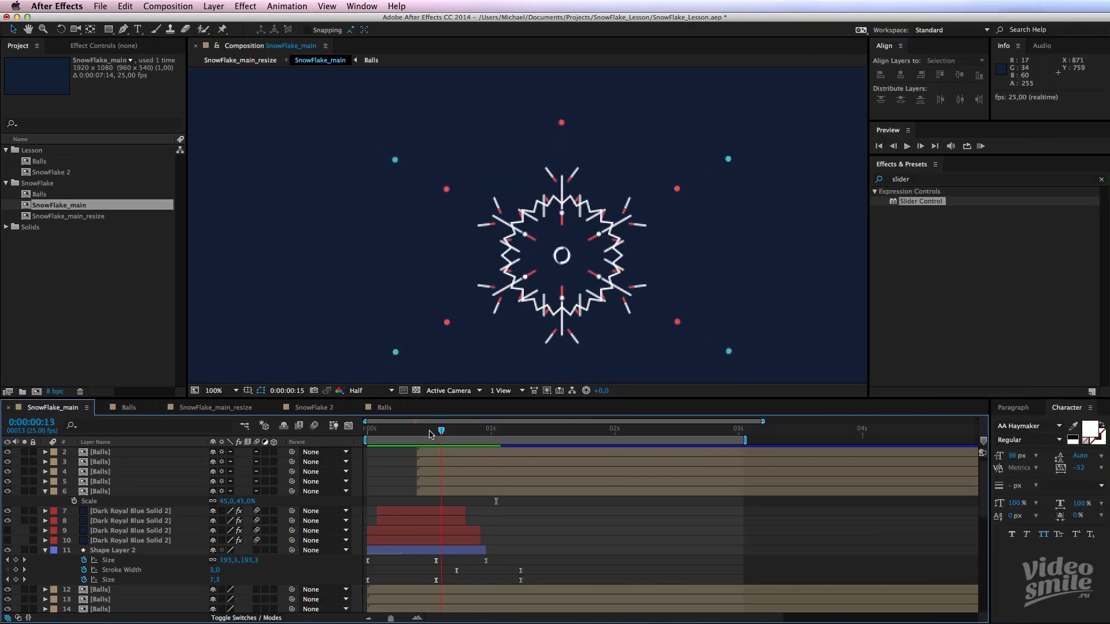
left_click_drag(430, 433, 451, 434)
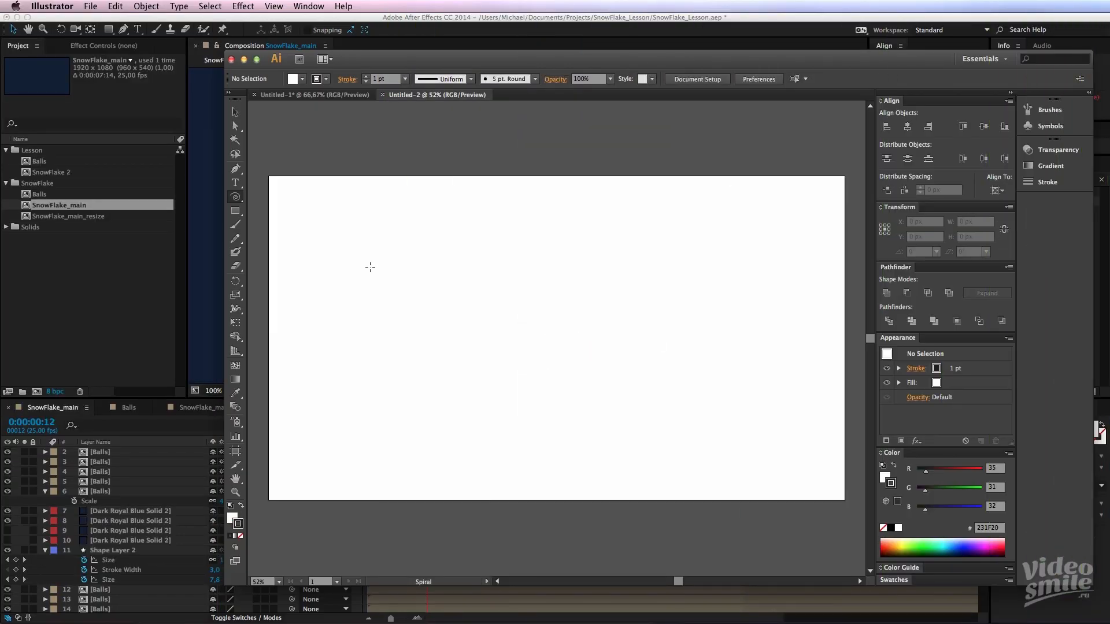
- Switch to Illustrator and create a spiral near the artboard's centre with radius 270 px, decay 80% and 35 segments
left_click_drag(242, 202, 275, 227)
left_click(557, 340)
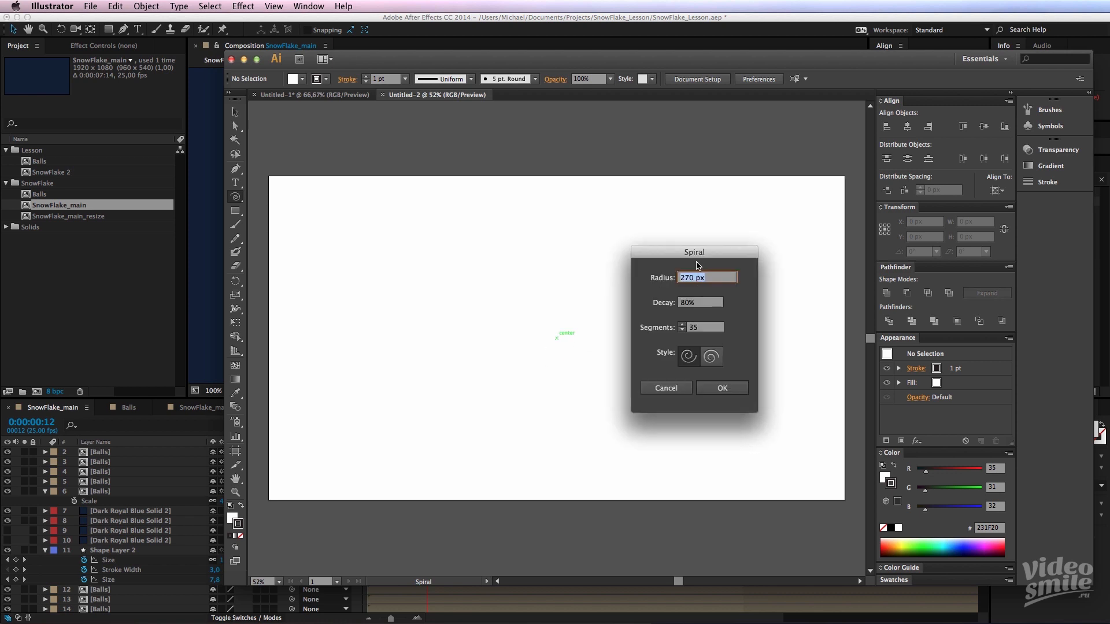
left_click_drag(693, 254, 725, 244)
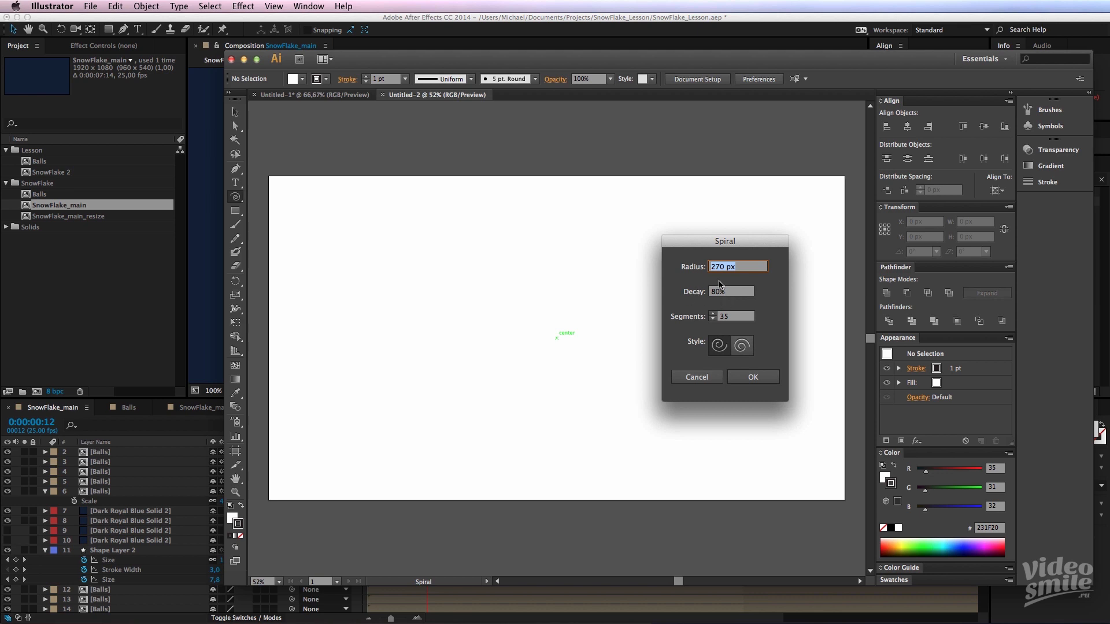
left_click(754, 382)
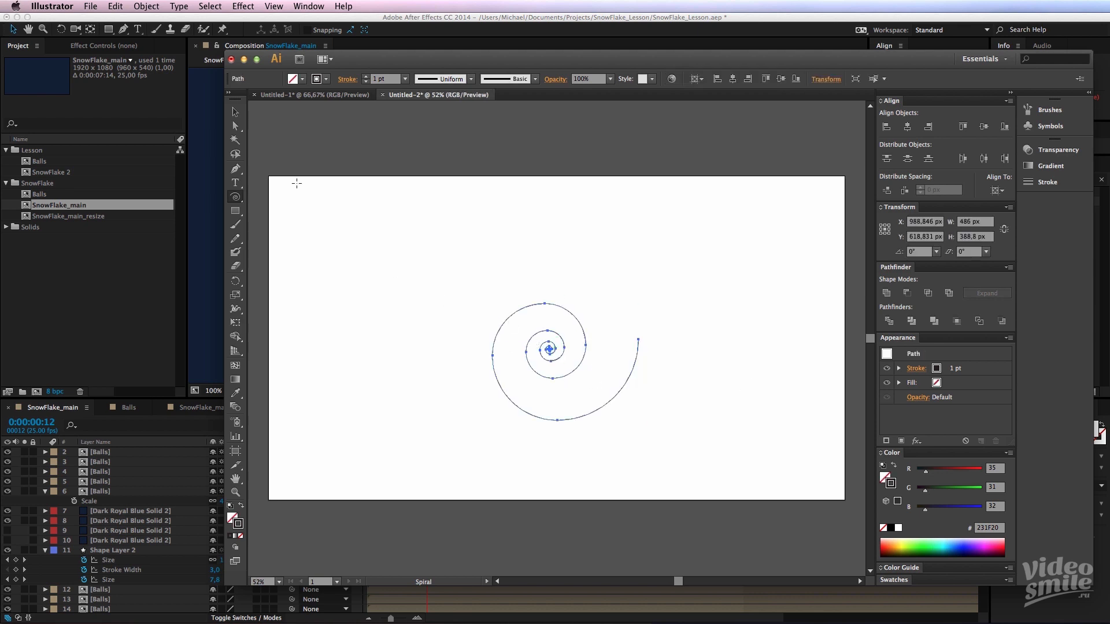
- Select the spiral path with the Selection tool and copy it
key("v")
left_click(543, 269)
scroll(554, 370, "down", 2)
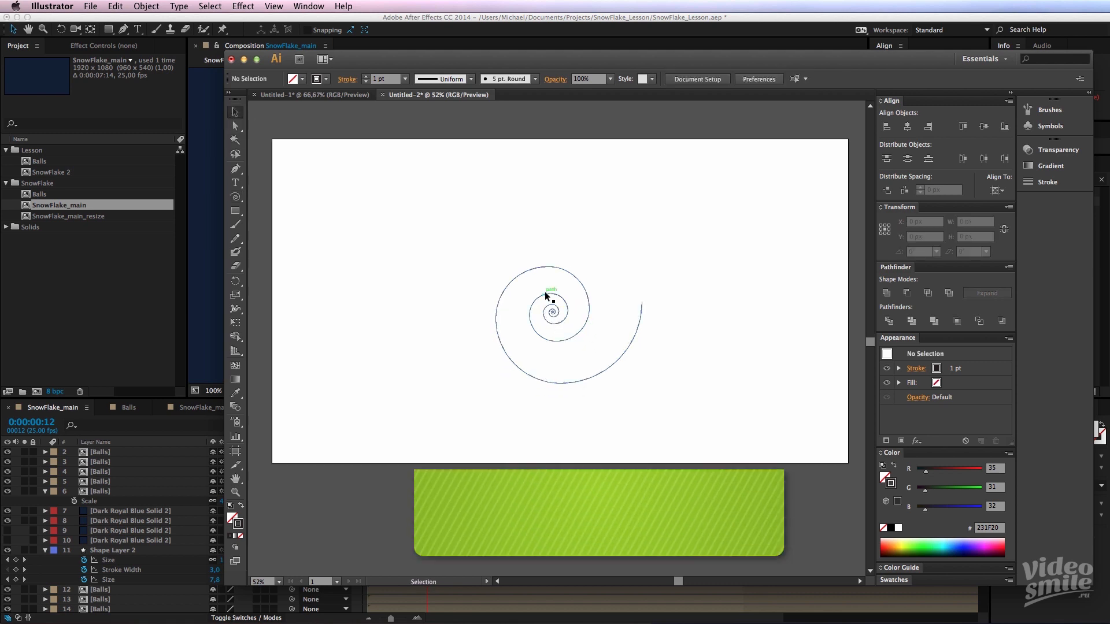
scroll(551, 311, "up", 1)
left_click(561, 312)
key("super+c")
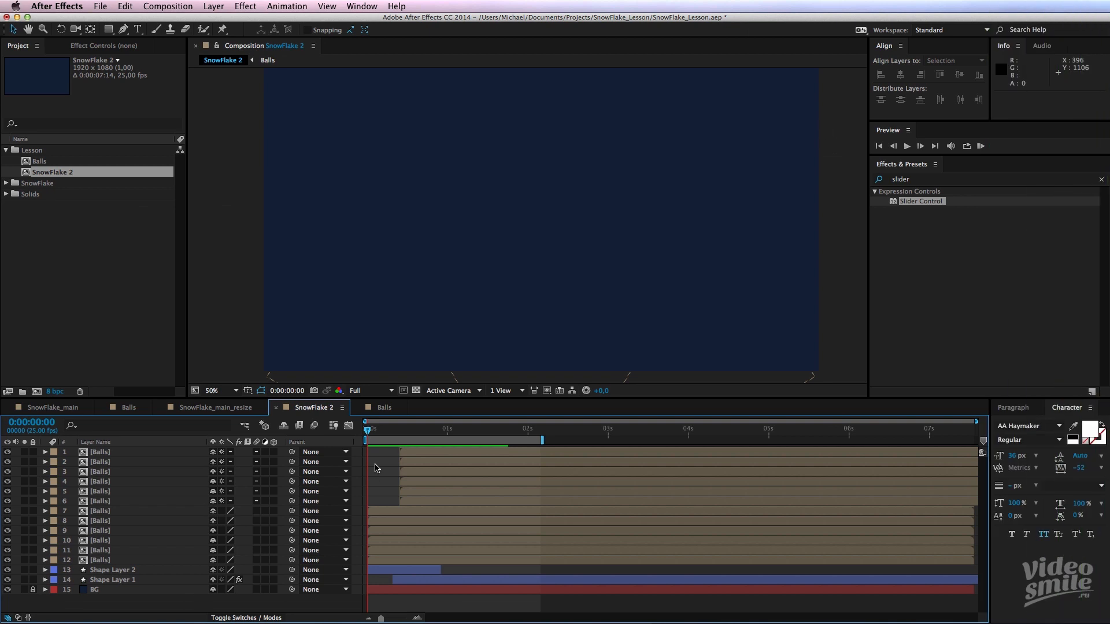
- Return to SnowFlake 2 in After Effects and create a 1920 × 1080 px solid named 3d Stroke
key("super+y")
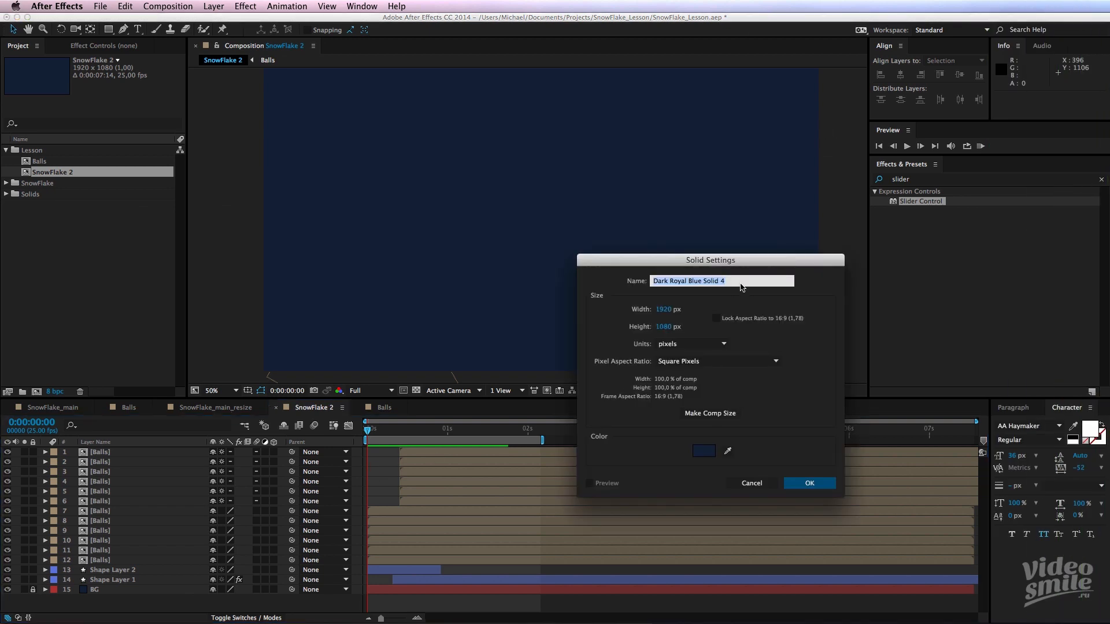
type("3d Stroke")
key("Return")
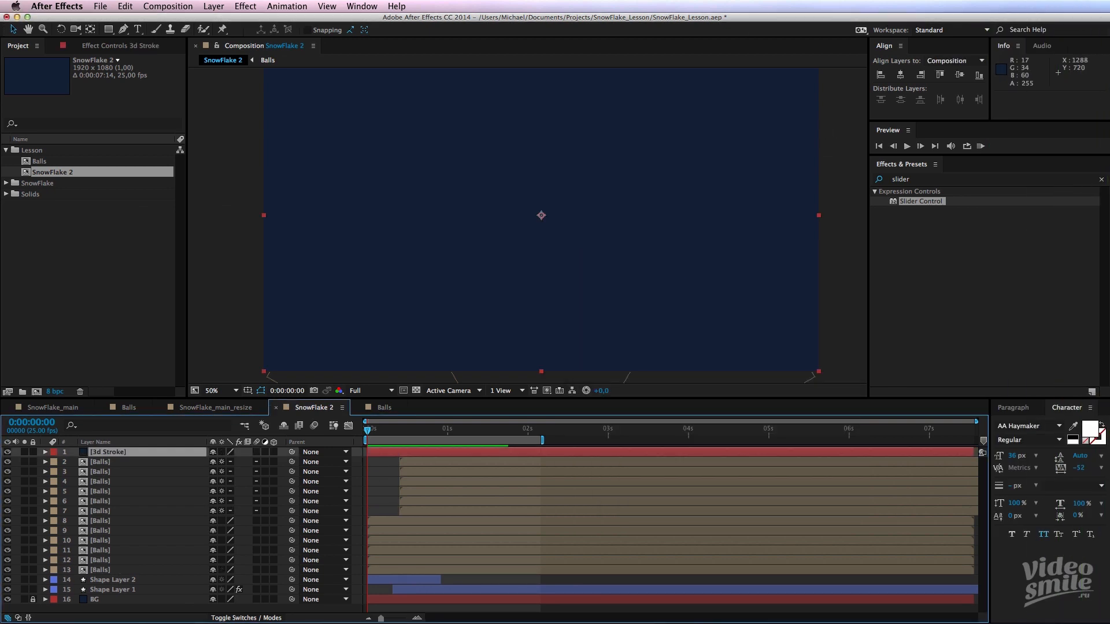
- Find the Trapcode 3D Stroke effect and apply it to the 3d Stroke solid
left_click(1059, 182)
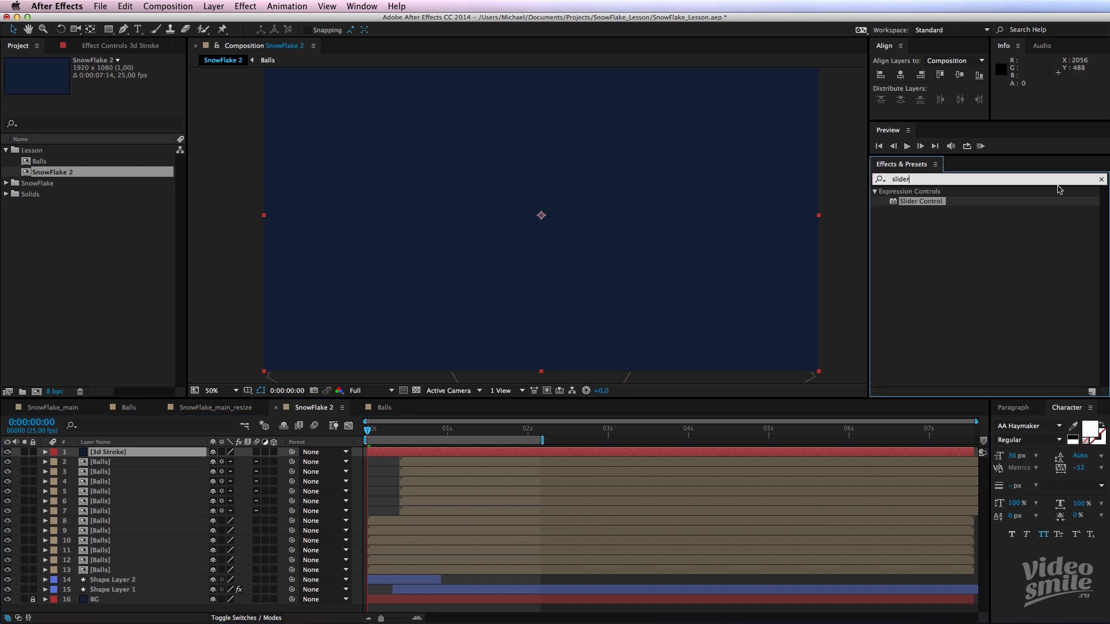
left_click(1101, 179)
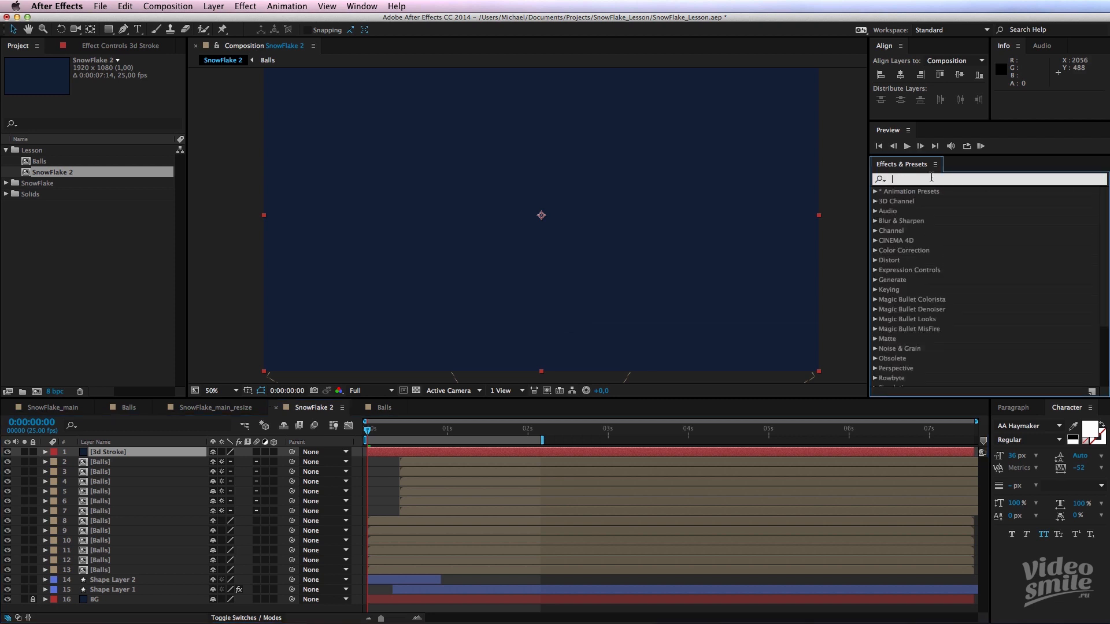
type("3d stroke")
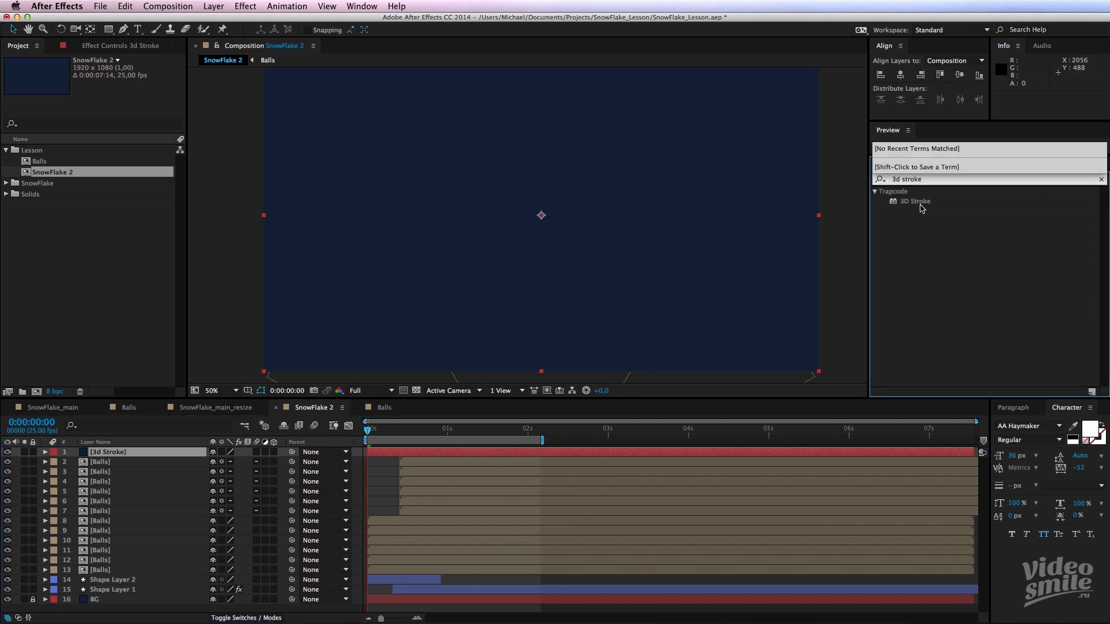
double_click(915, 201)
- Solo the 3d Stroke layer and paste the copied spiral path onto it as a mask
key("space")
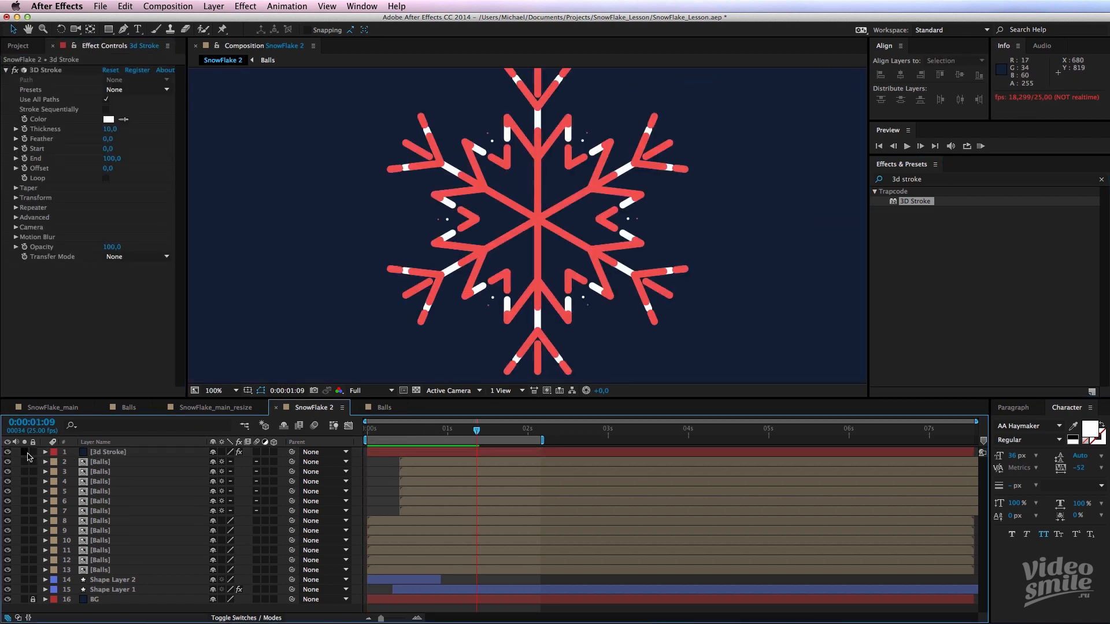
left_click(24, 453)
left_click(377, 265)
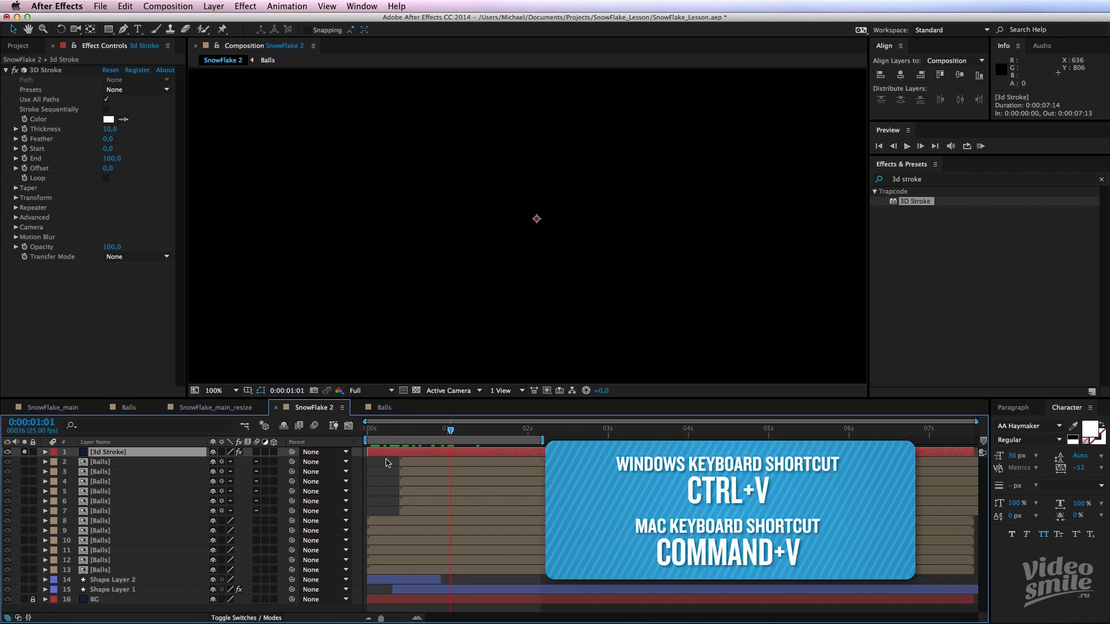
key("super+v")
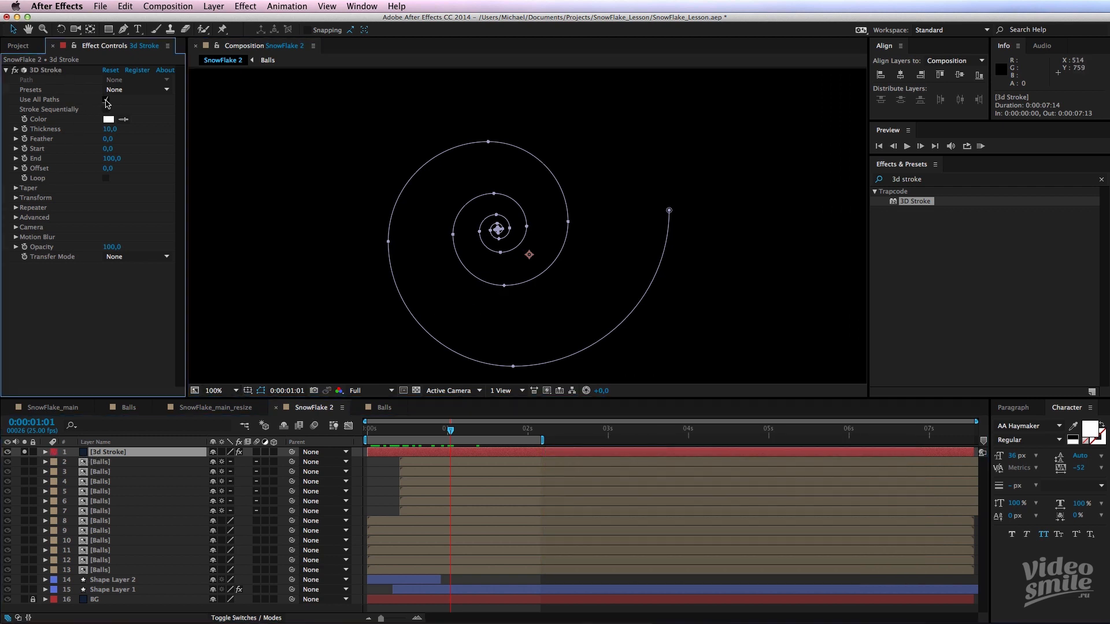
- Turn off Use All Paths in 3D Stroke and choose Mask 1 as its path
left_click(107, 99)
left_click(124, 81)
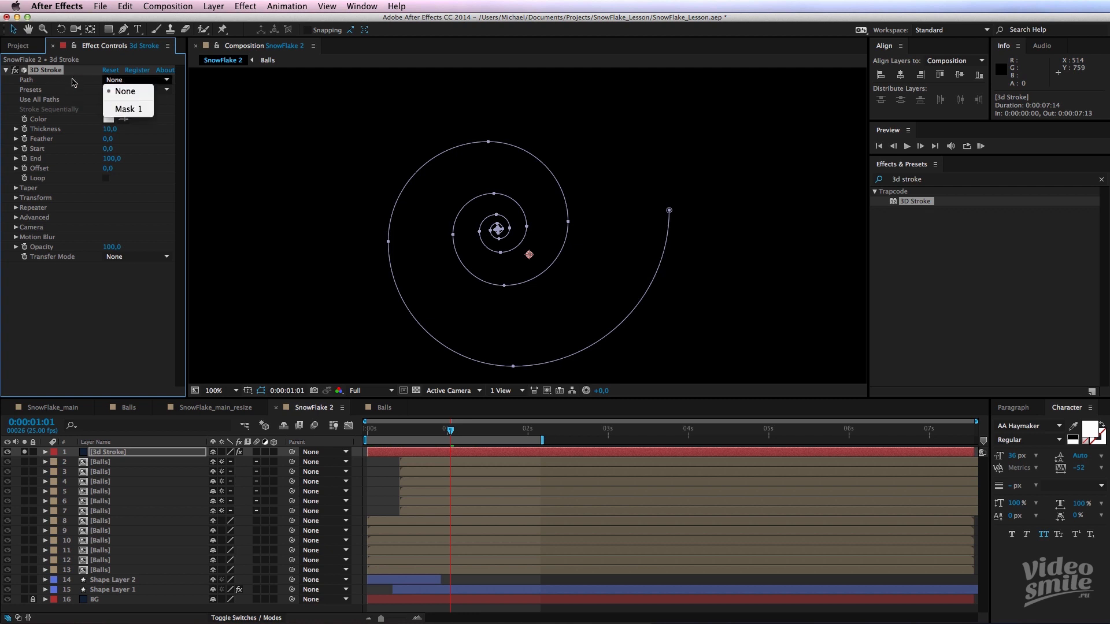
left_click(128, 110)
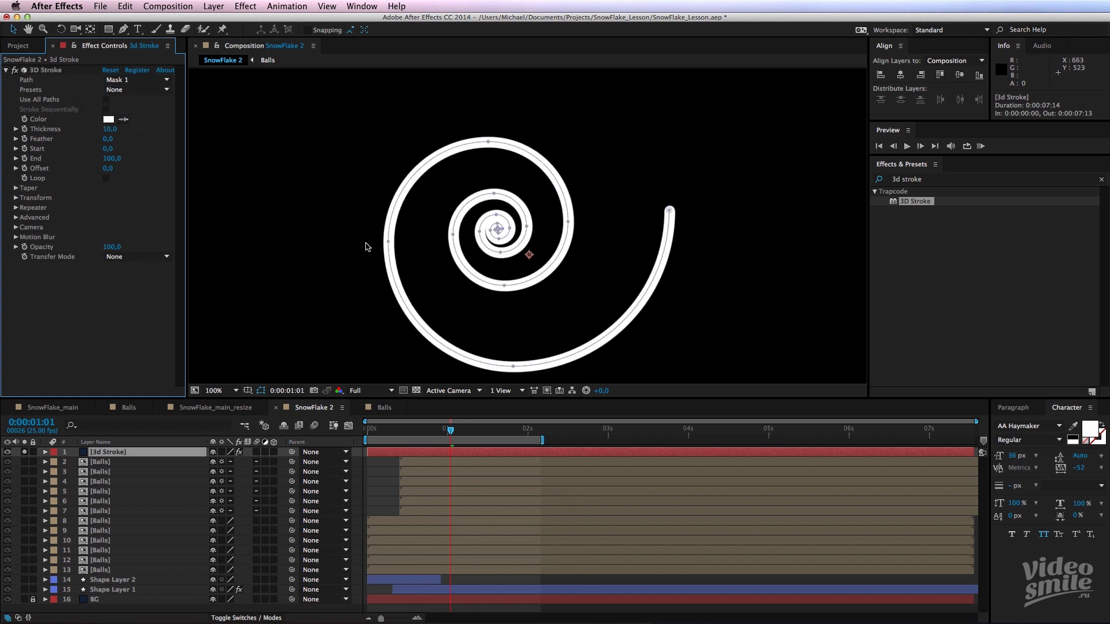
scroll(366, 246, "down", 3)
scroll(365, 247, "up", 3)
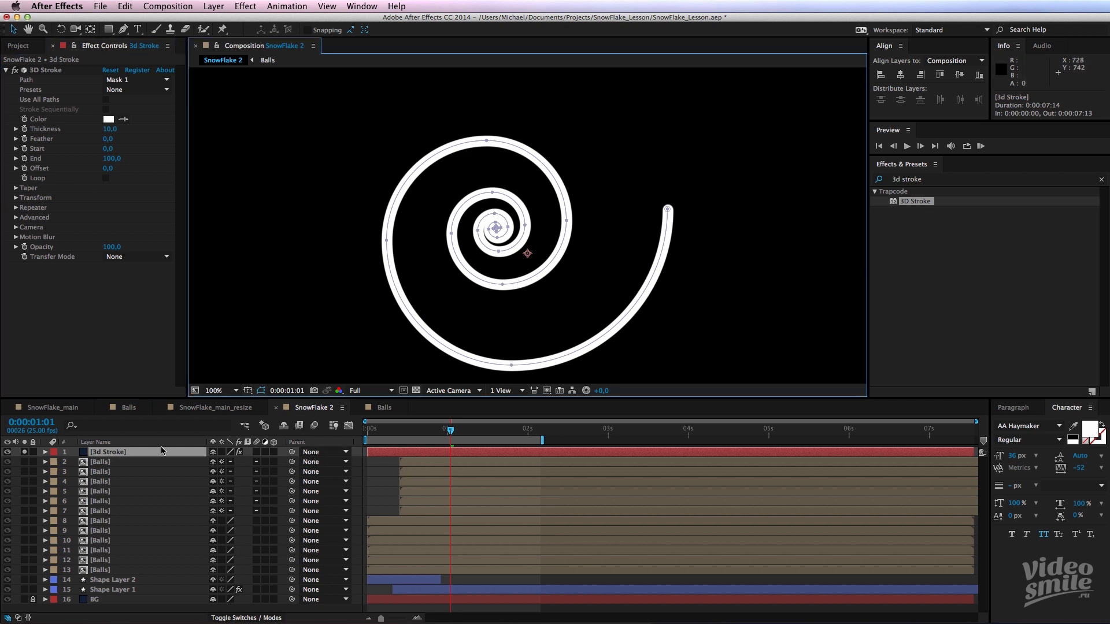
- Select the whole spiral mask path and move it so the spiral's centre sits on the layer's anchor point
key("m")
double_click(103, 473)
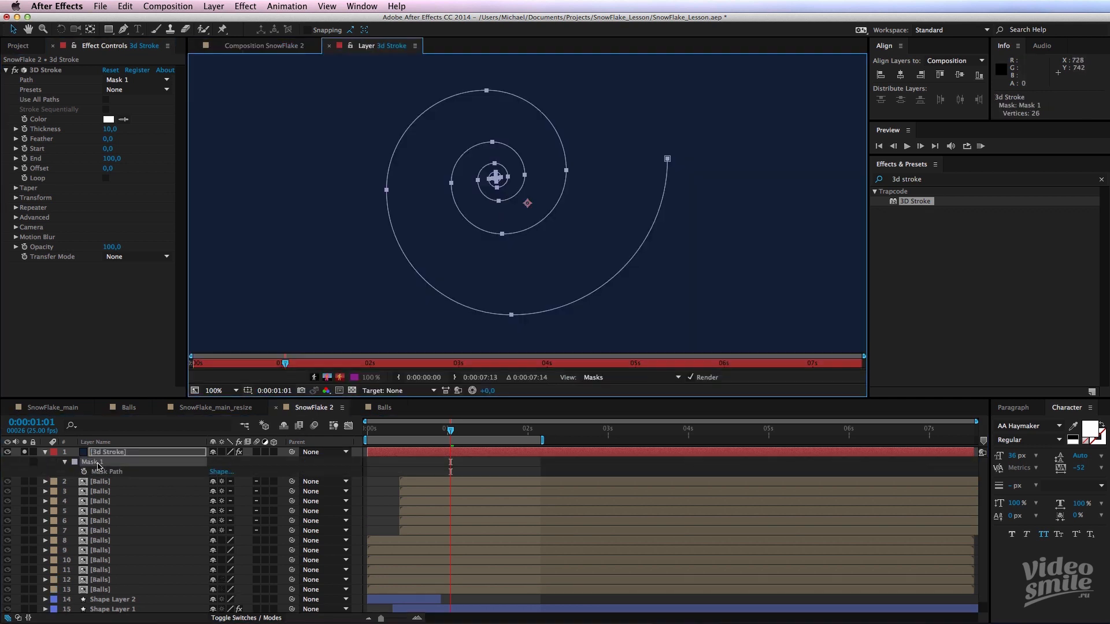
left_click(263, 46)
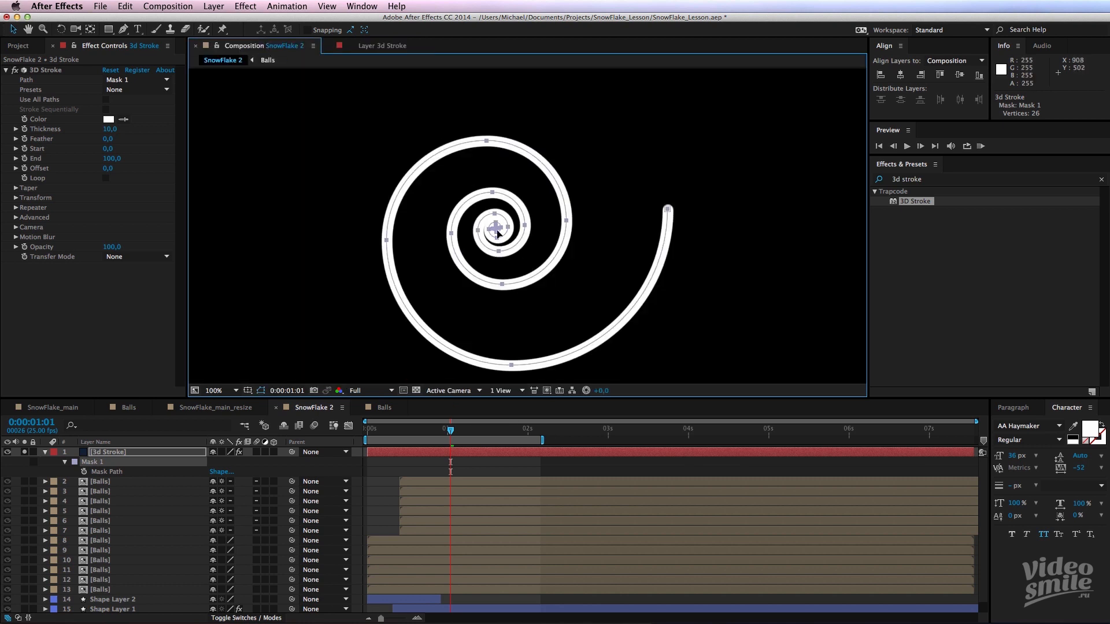
left_click_drag(497, 233, 528, 255)
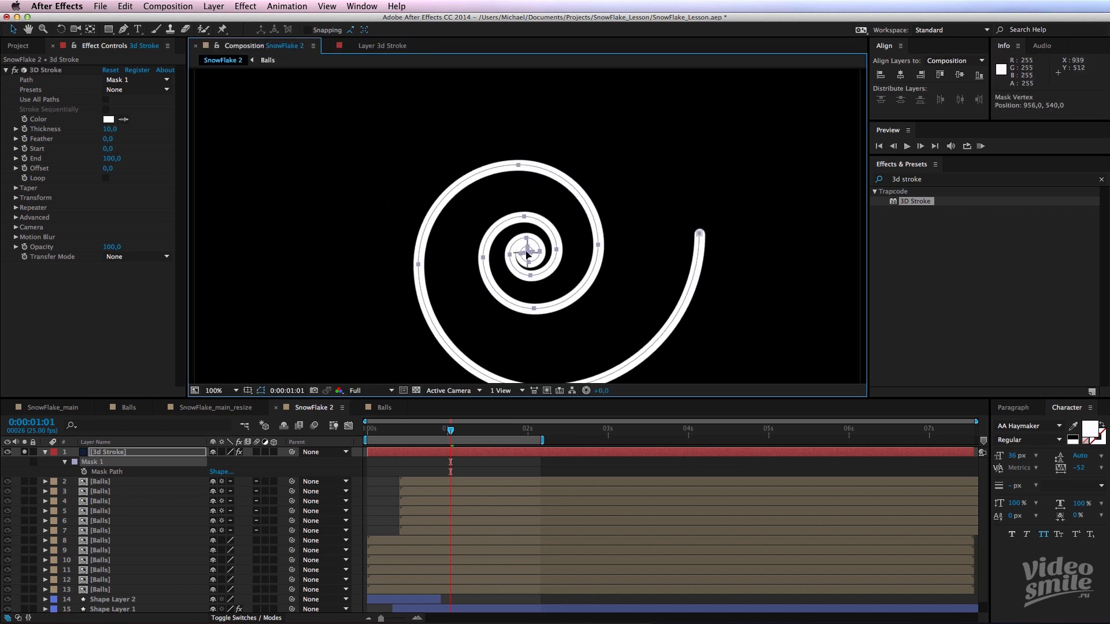
left_click_drag(540, 322, 526, 265)
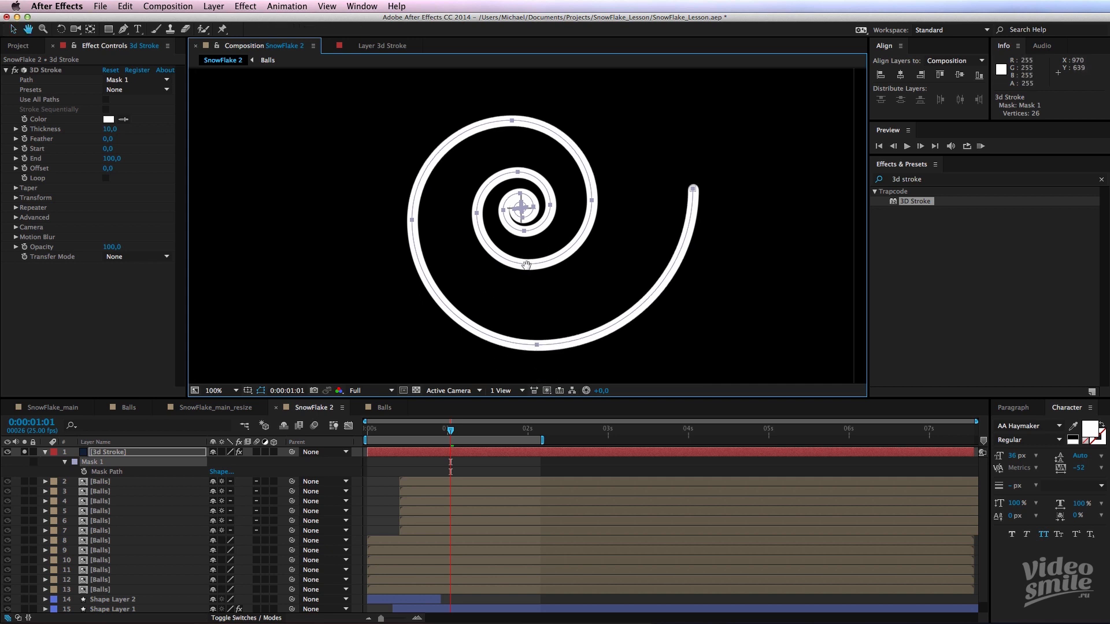
- Free-transform the spiral mask and rotate it clockwise by about 3°
double_click(561, 345)
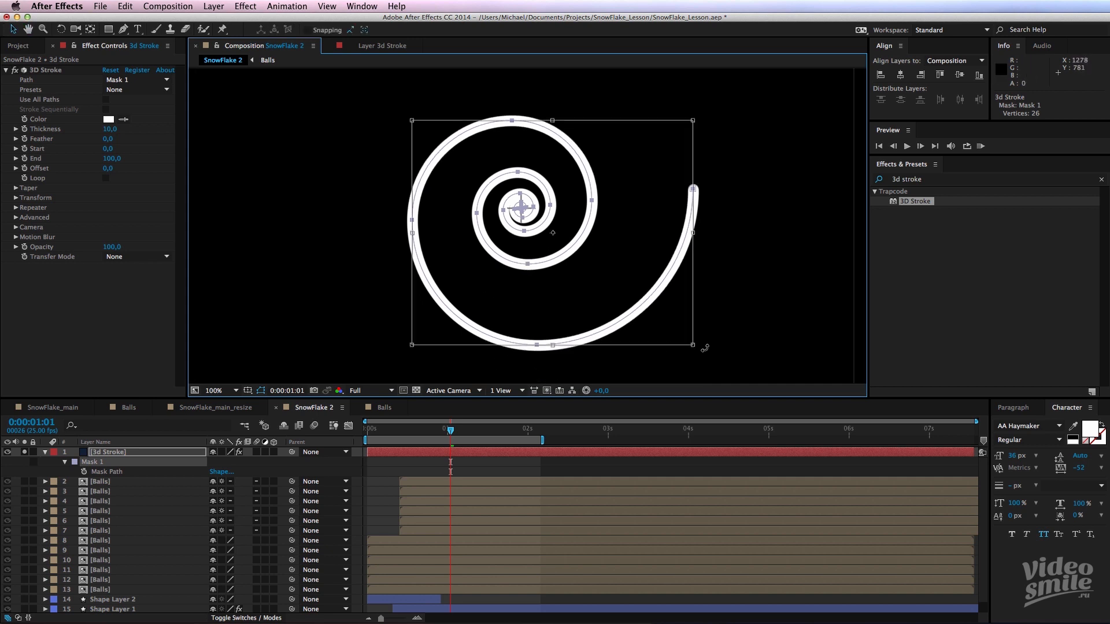
left_click_drag(705, 348, 704, 362)
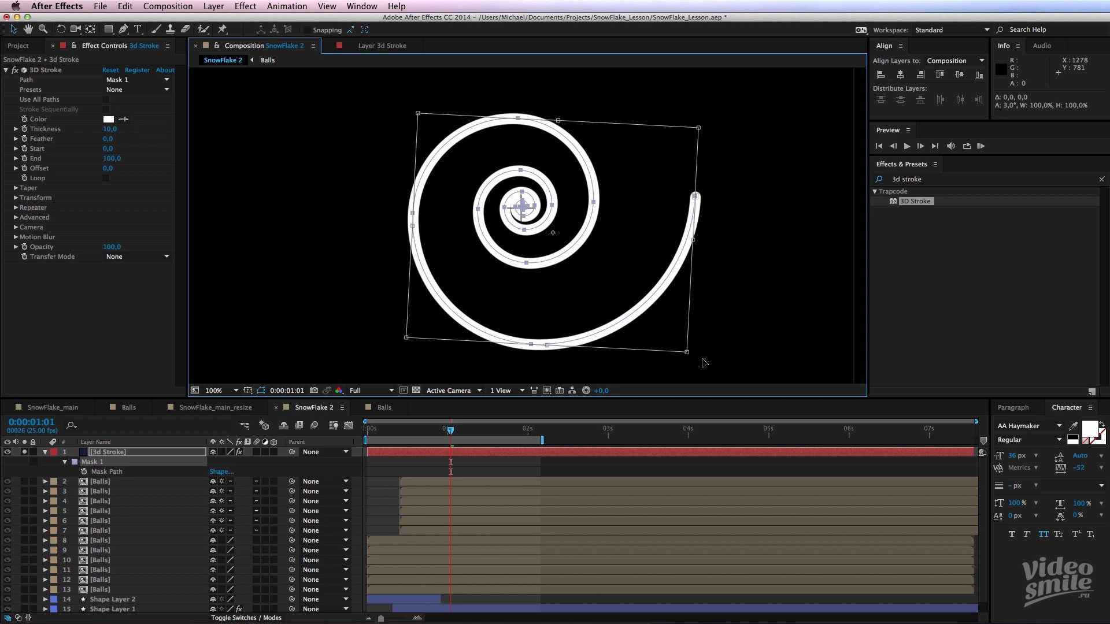
- Set the 3D Stroke thickness to 5 on the 3d Stroke layer
left_click(416, 474)
left_click_drag(451, 431, 420, 435)
left_click(439, 455)
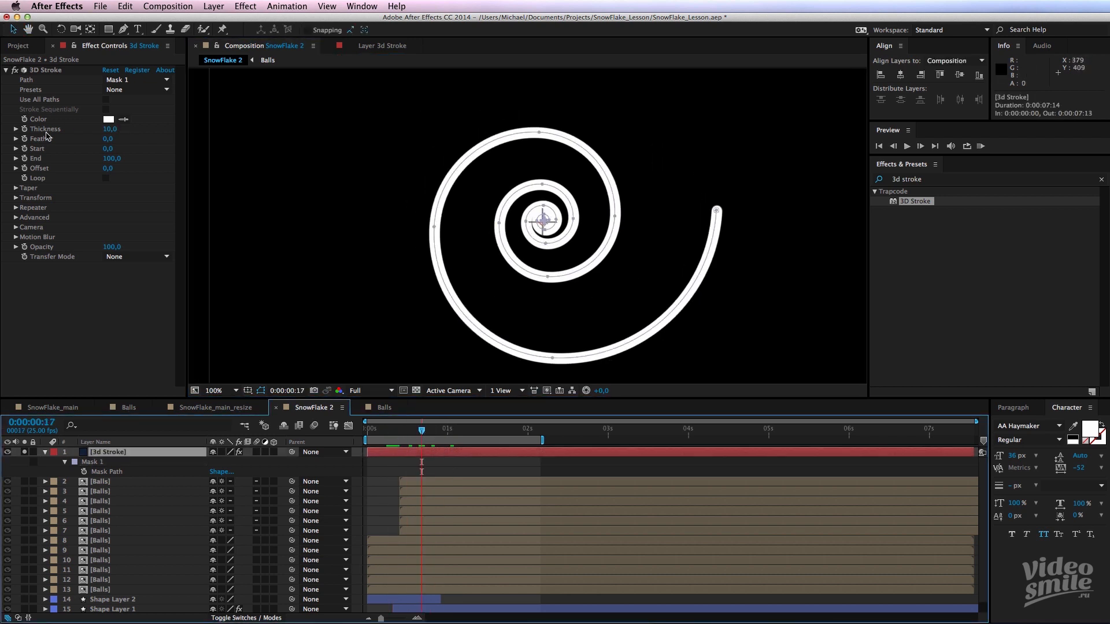
left_click_drag(101, 130, 97, 131)
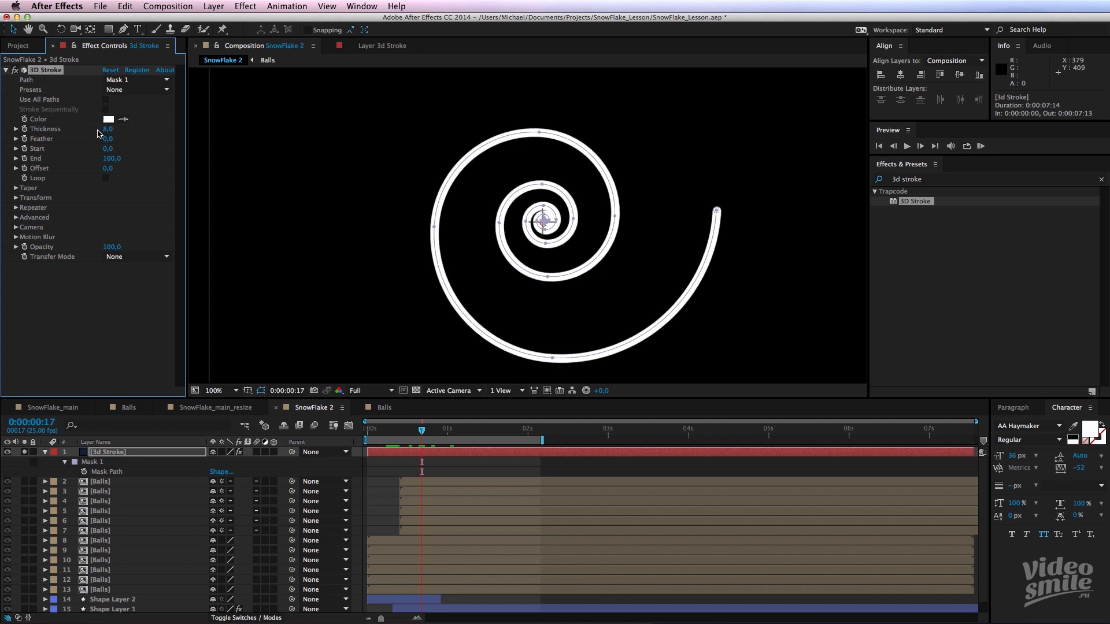
key("Return")
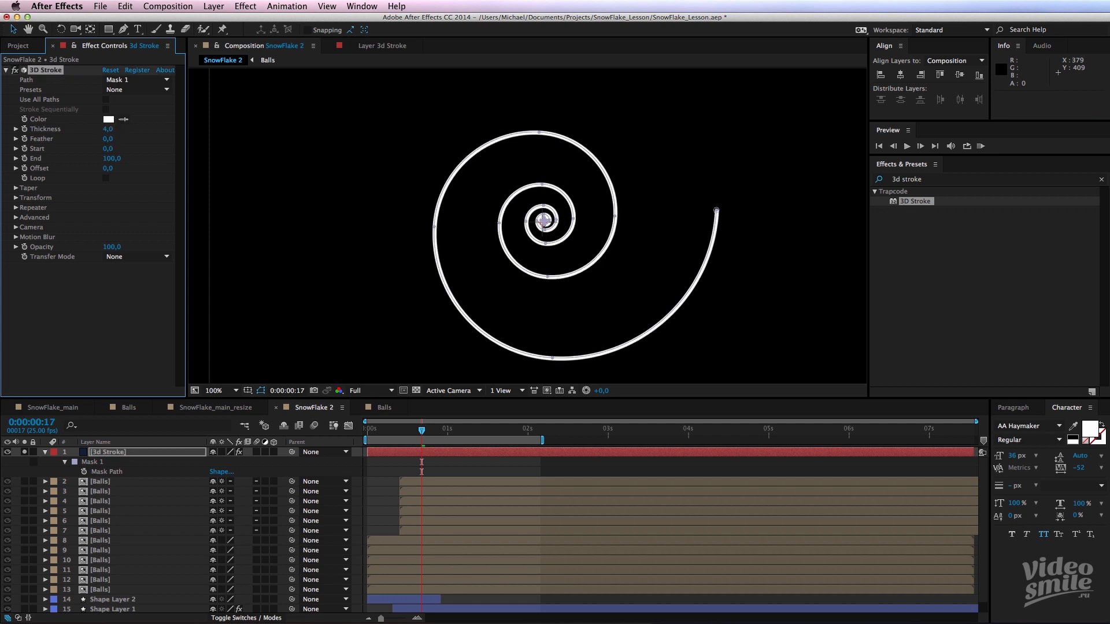
left_click(108, 129)
type("5")
key("Return")
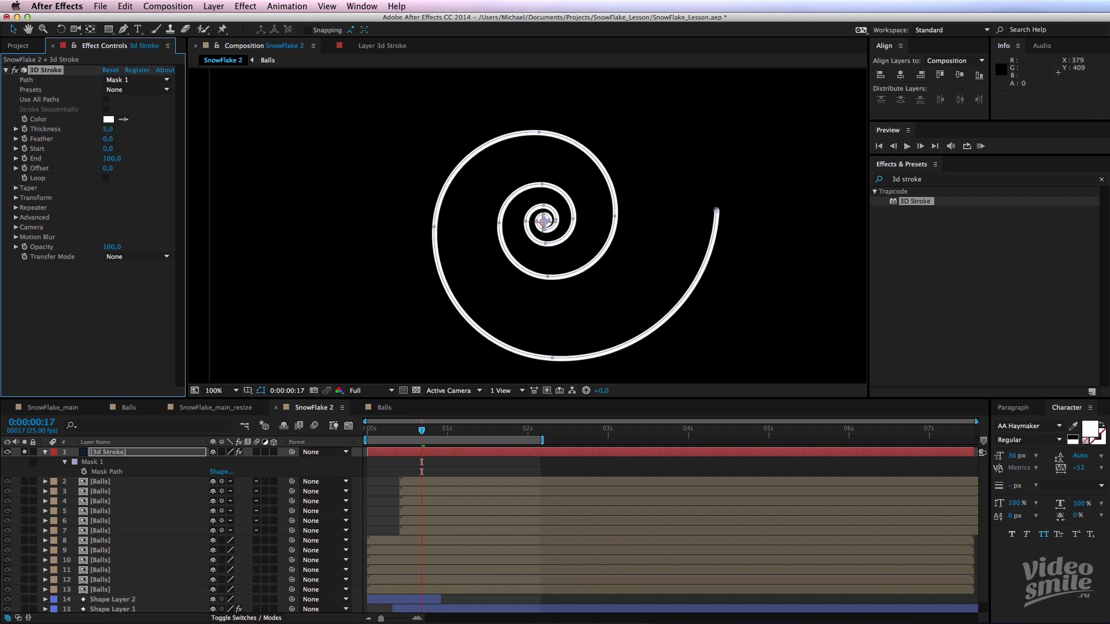
- Keyframe the 3D Stroke's Start and End at 0 on frame 0:00:00:00 and reveal these keyframes in the timeline
left_click(384, 472)
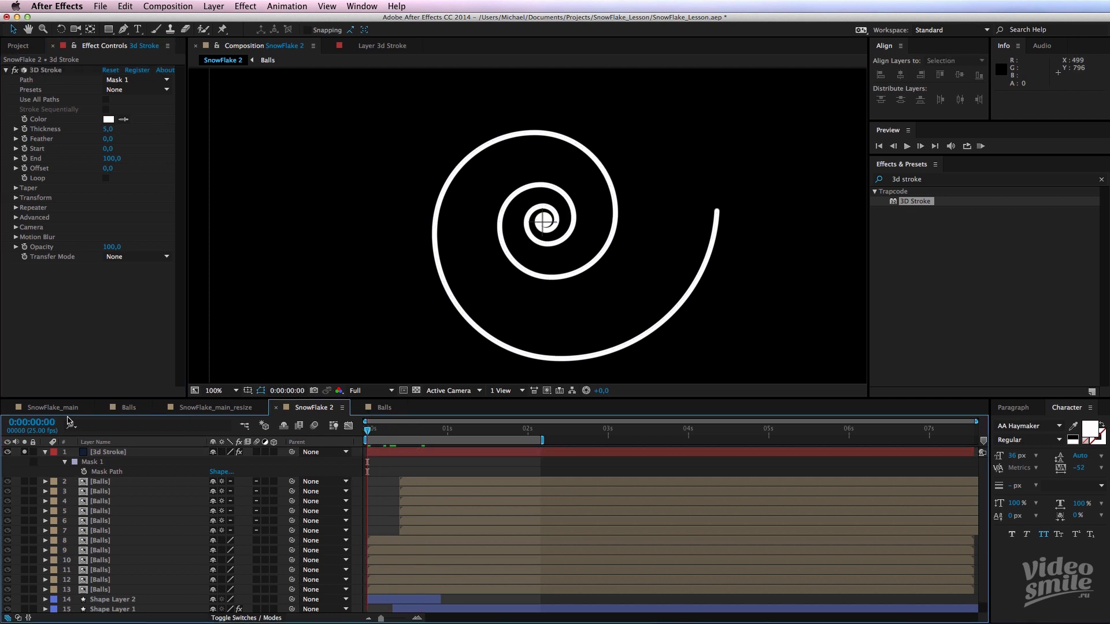
left_click_drag(112, 158, 40, 155)
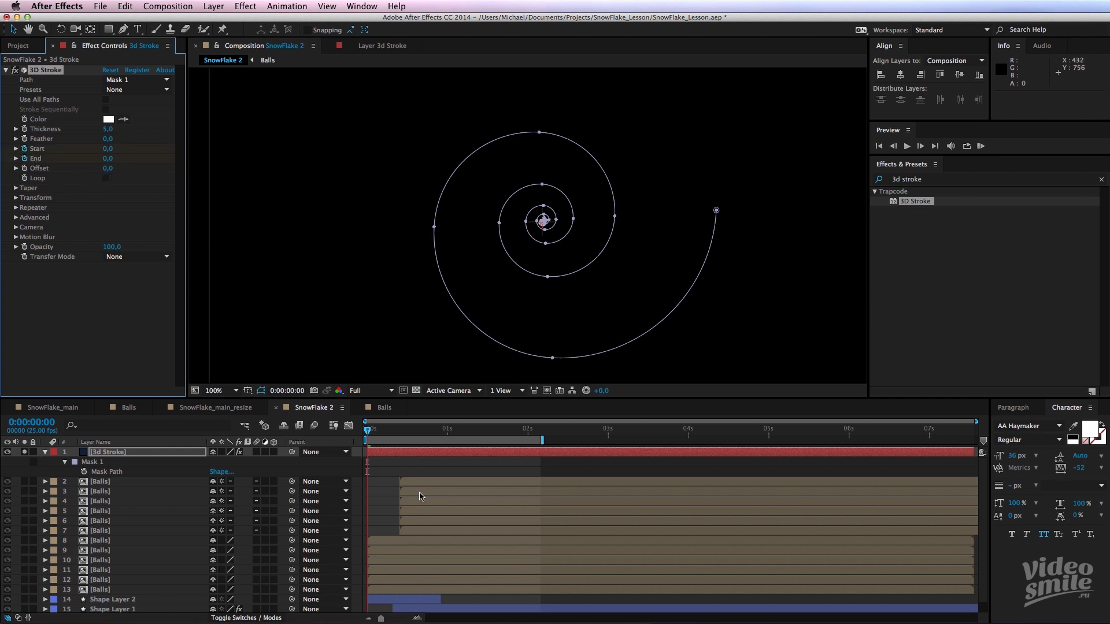
key("u")
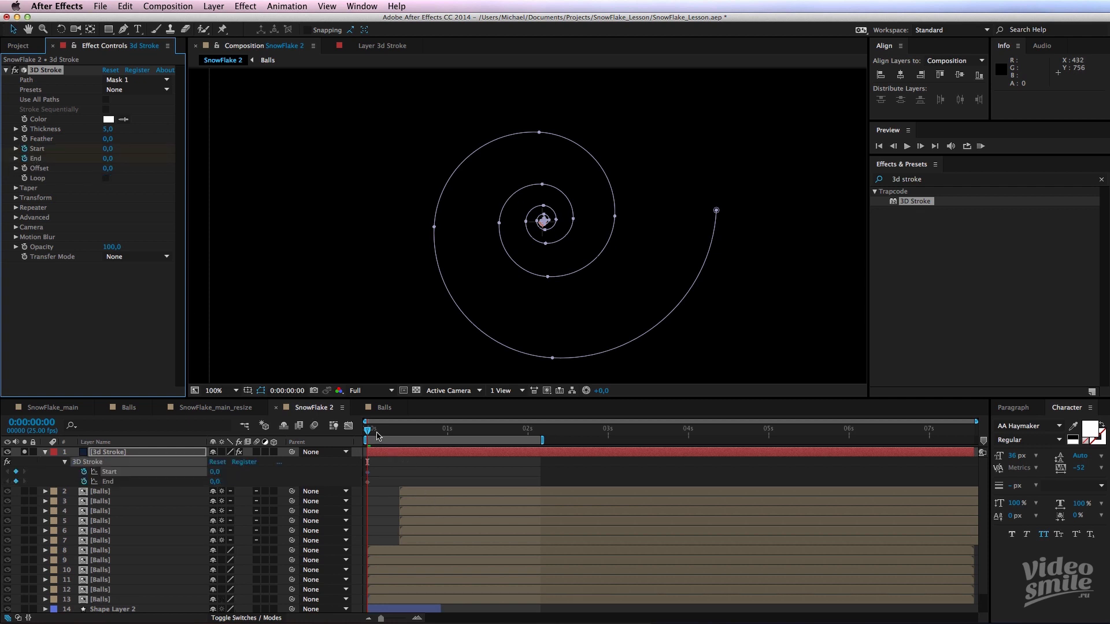
mouse_move(377, 435)
left_mouse_down()
mouse_move(419, 436)
mouse_move(356, 435)
left_mouse_up()
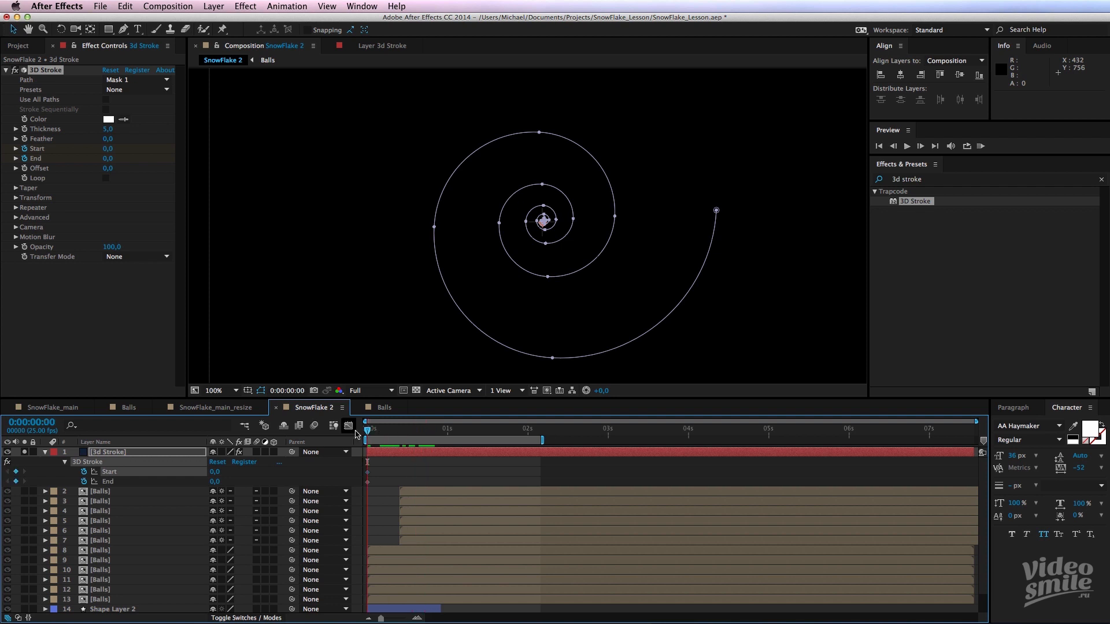
- Keyframe the 3D Stroke's End and Start at 100 on frame 0:00:00:10
key("shift+Page_Down")
left_click(405, 478)
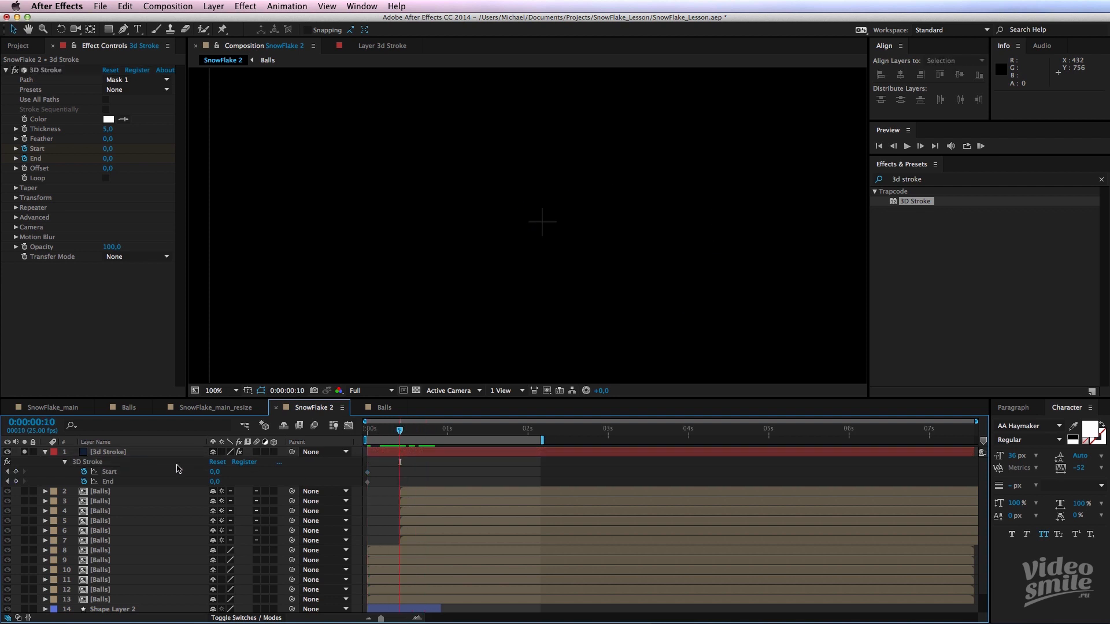
left_click_drag(215, 483, 284, 479)
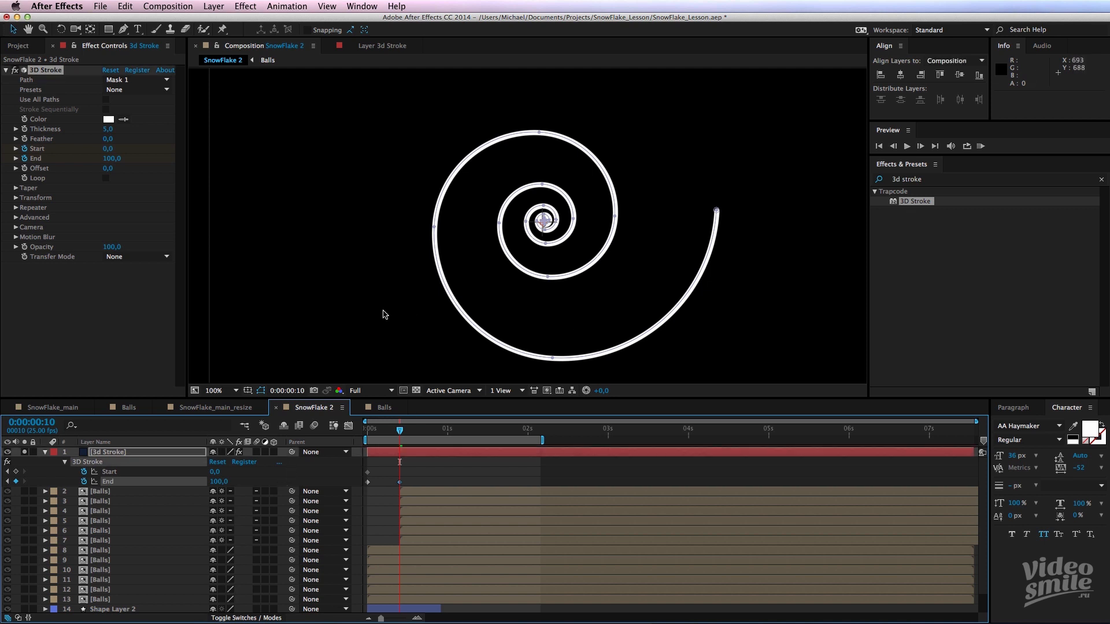
left_click(307, 439)
left_click_drag(217, 472, 287, 475)
- Apply Easy Ease to all four Start and End keyframes and preview the stroke from the first frame
left_click_drag(412, 470, 364, 491)
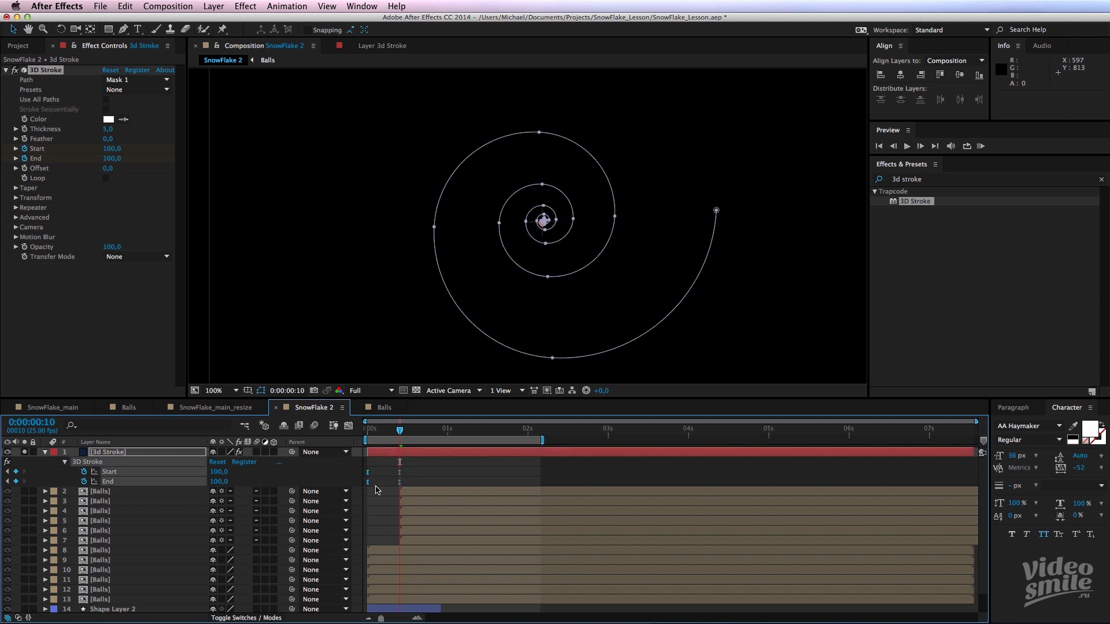
left_click(376, 490)
left_click(368, 429)
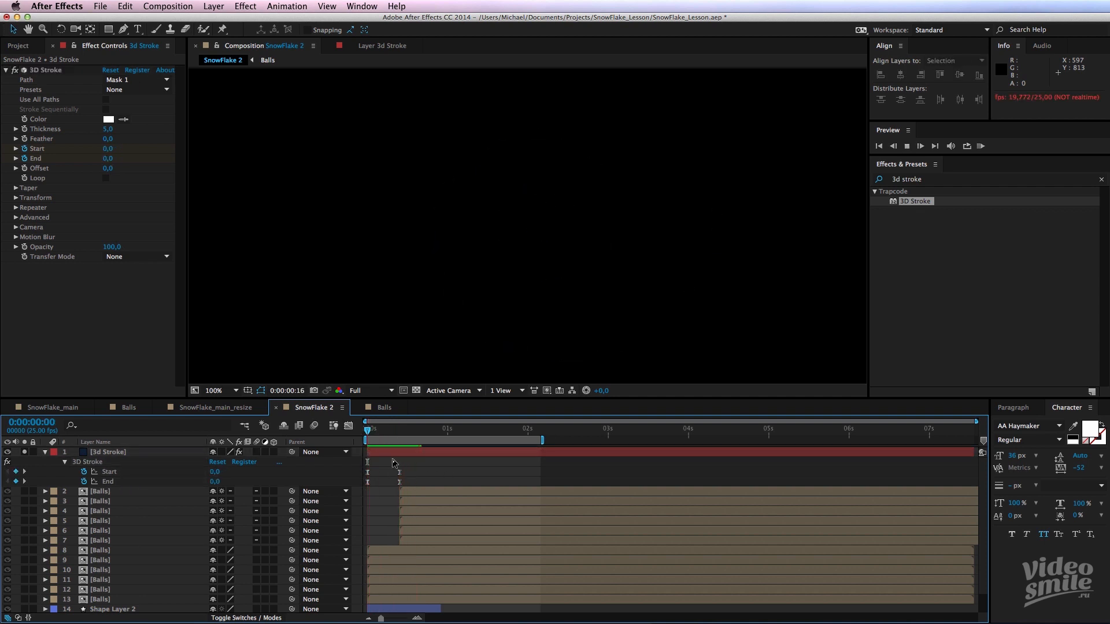
left_click(378, 431)
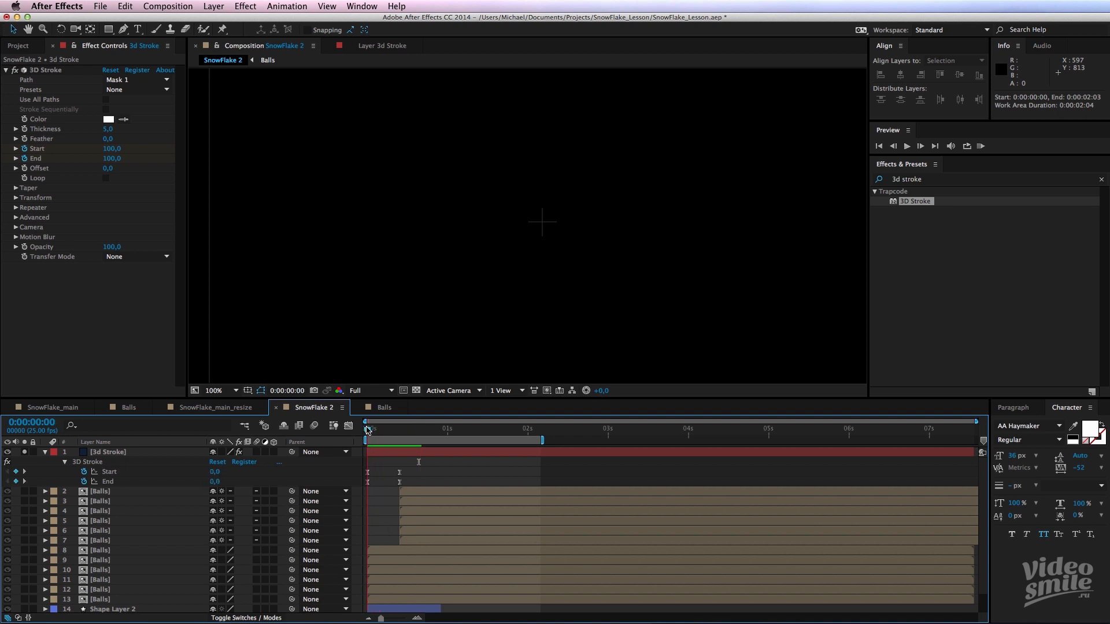
- Shift both Start keyframes two frames later so they trail the End keyframes
mouse_move(435, 468)
left_mouse_down()
mouse_move(352, 474)
mouse_move(374, 473)
left_mouse_up()
left_click(392, 471)
scroll(391, 471, "up", 2)
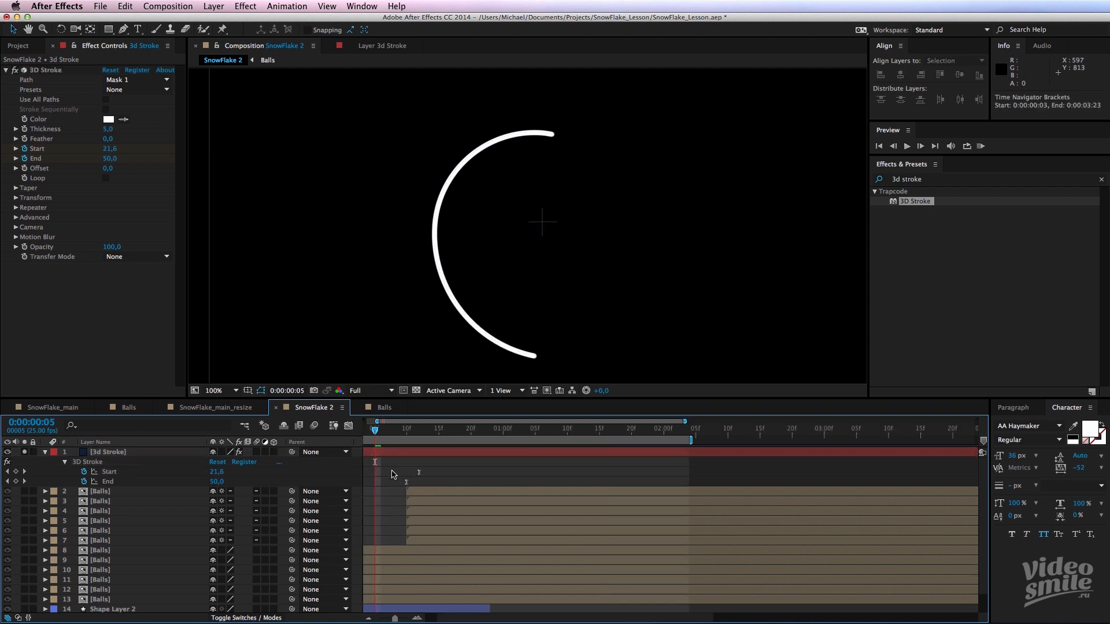
scroll(400, 475, "up", 2)
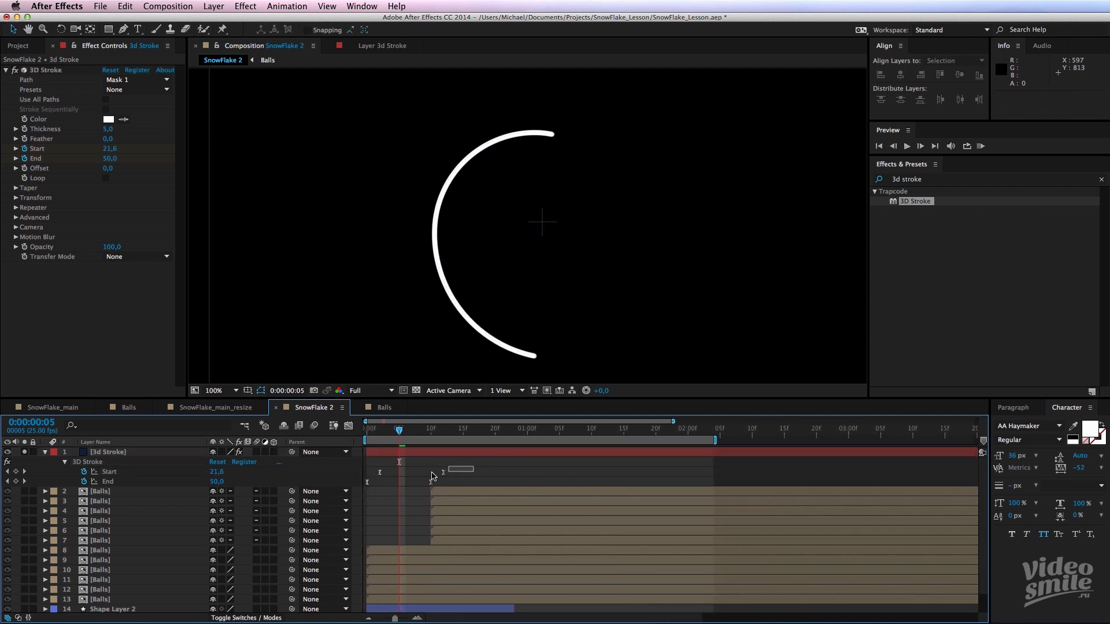
- Move the last End keyframe to 0:00:00:18 and the last Start keyframe to 0:00:00:20, then preview the slower spiral
mouse_move(432, 472)
left_mouse_down()
mouse_move(373, 475)
mouse_move(482, 487)
left_mouse_up()
left_click(466, 482)
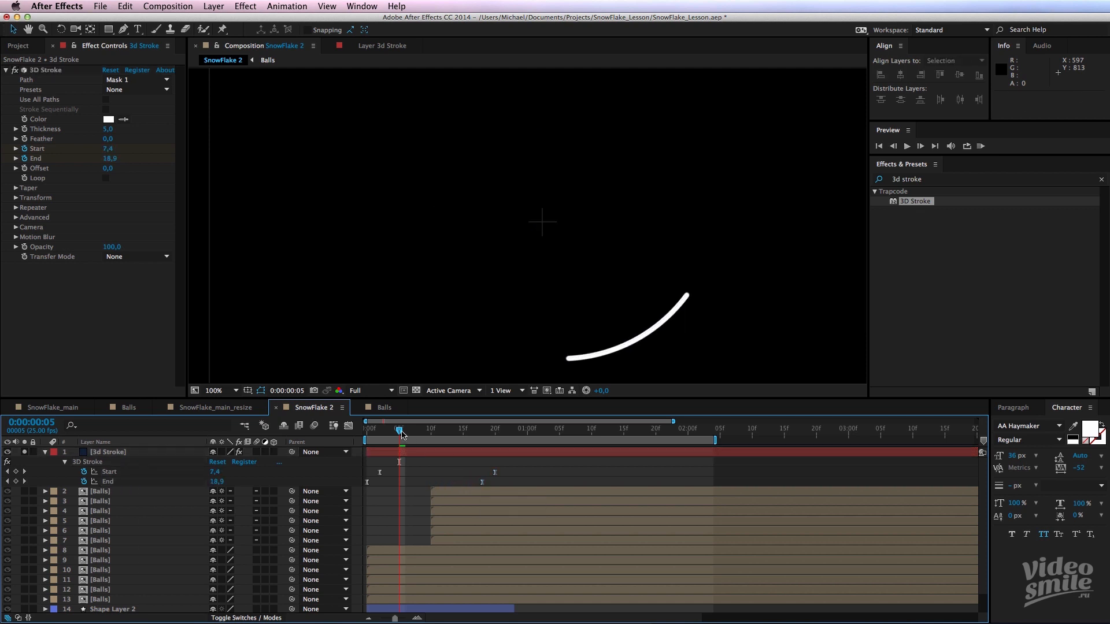
left_click_drag(400, 431, 365, 432)
key("space")
key("space")
scroll(453, 275, "down", 1)
key("space")
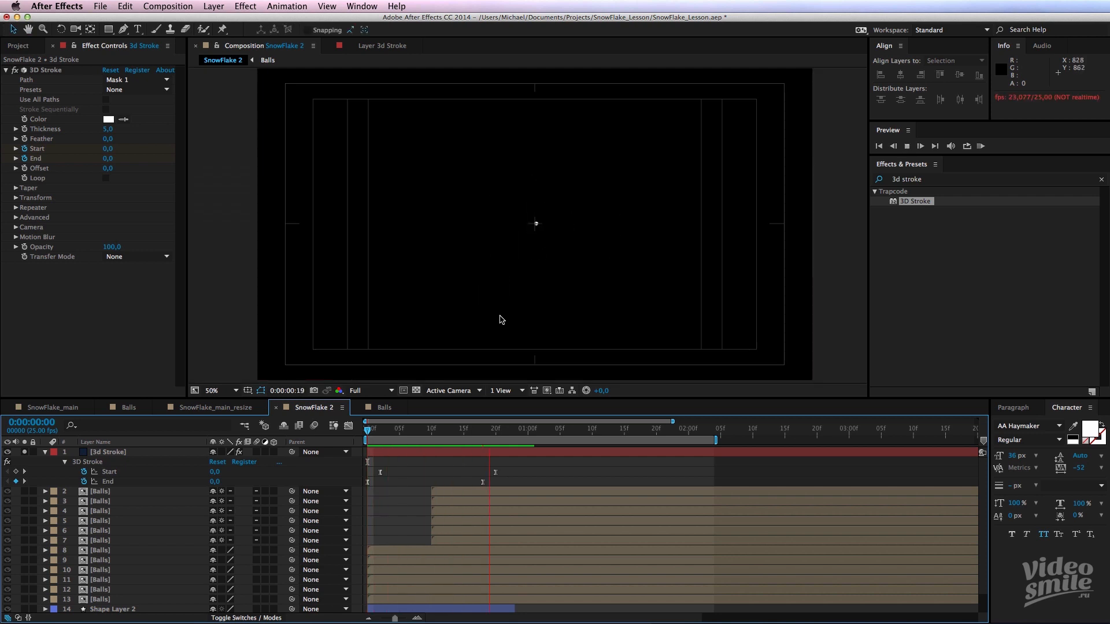
- Enable Taper with Compress to fit on the 3D Stroke effect, working at frame 0:00:00:12
mouse_move(489, 435)
left_mouse_down()
mouse_move(555, 435)
mouse_move(367, 437)
mouse_move(436, 440)
mouse_move(423, 440)
mouse_move(445, 430)
left_mouse_up()
key("space")
key("space")
left_click(443, 453)
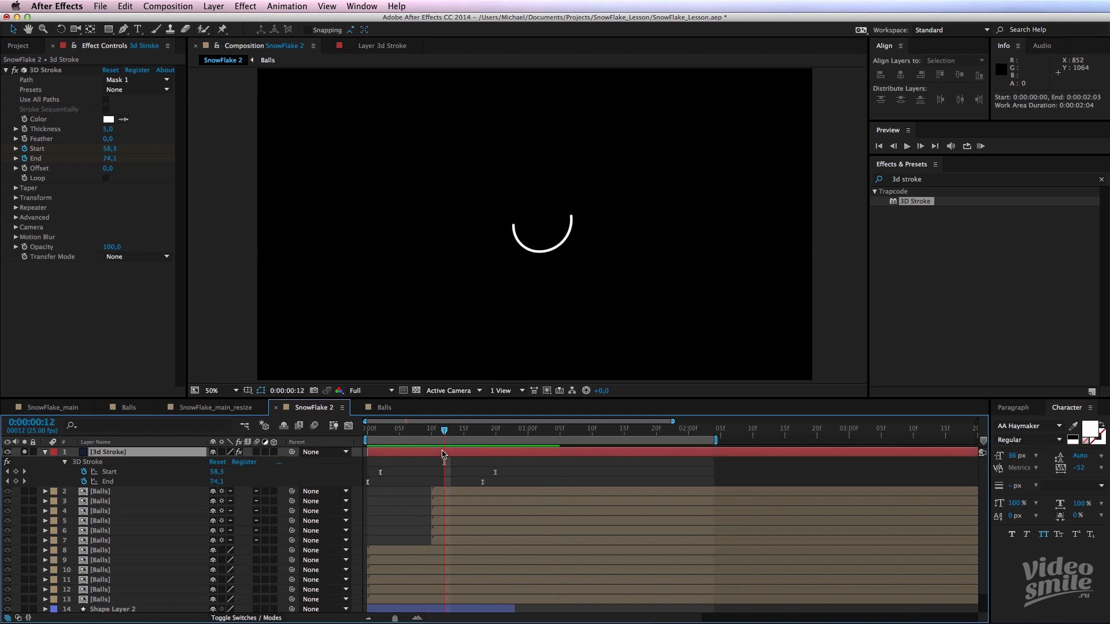
scroll(487, 200, "up", 1)
left_click(35, 211)
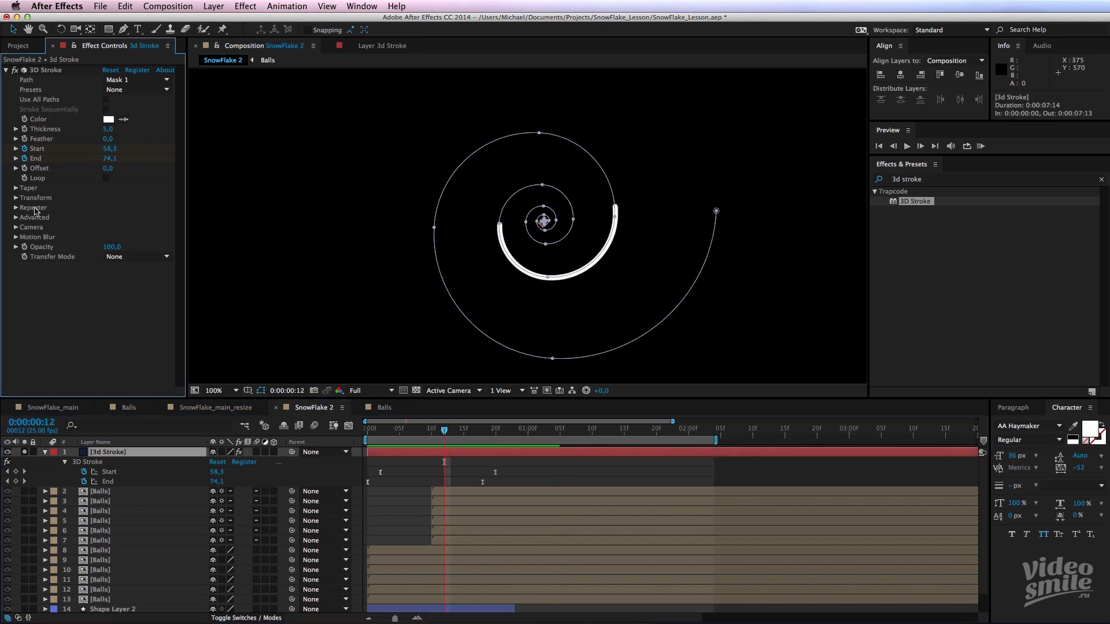
left_click(16, 188)
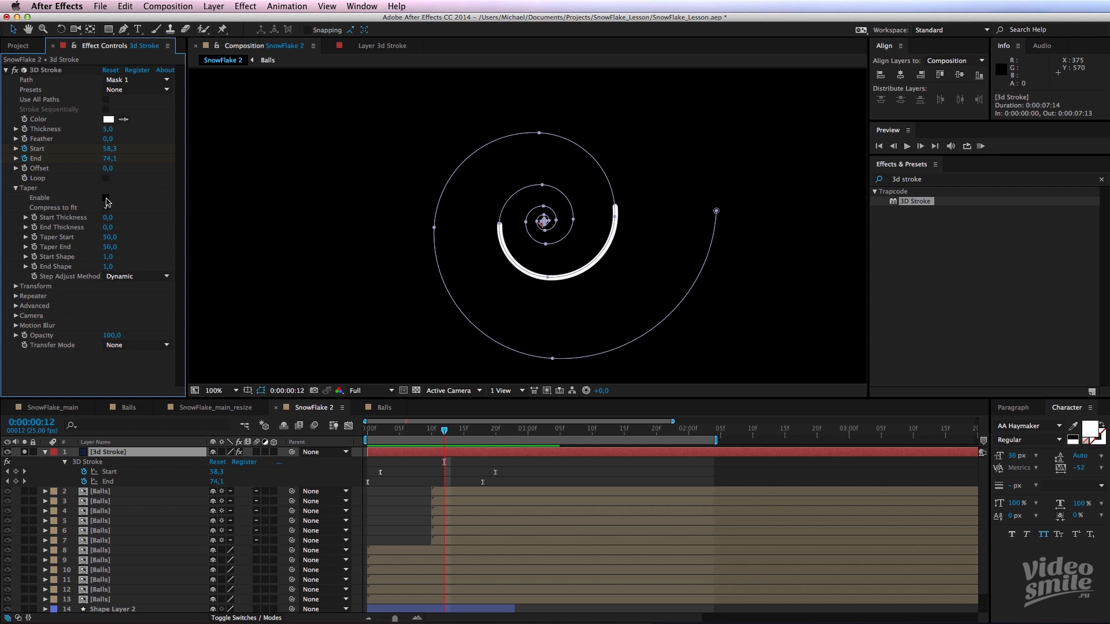
left_click(106, 198)
scroll(610, 249, "up", 2)
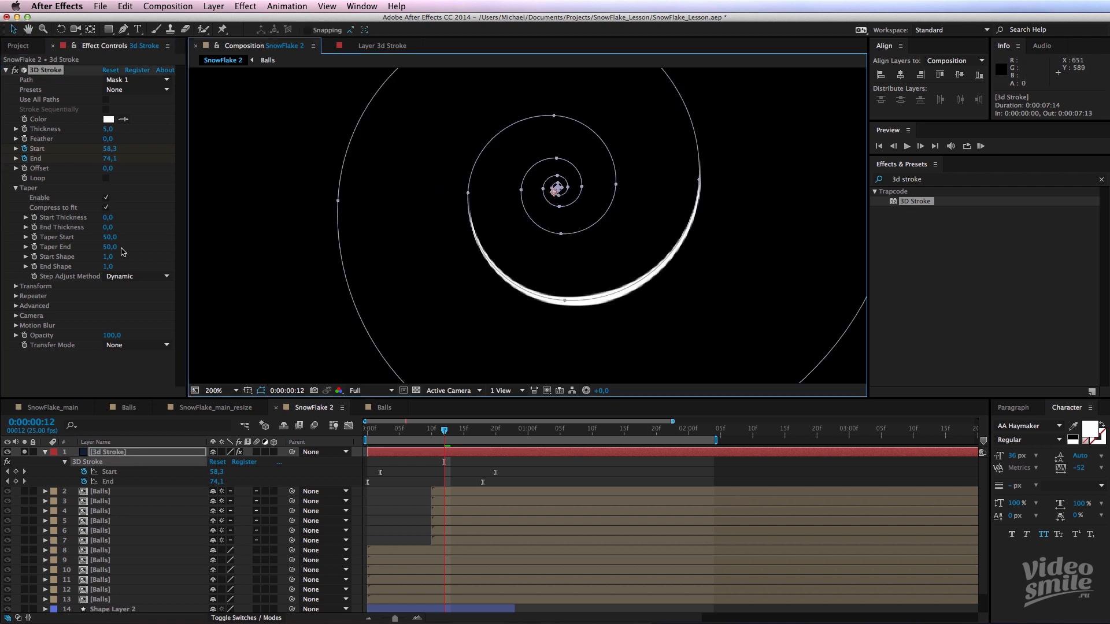
- Try a Taper Start of 2 on the 3D Stroke and preview the spiral from the first frame
mouse_move(109, 247)
left_mouse_down()
mouse_move(140, 245)
mouse_move(69, 237)
left_mouse_up()
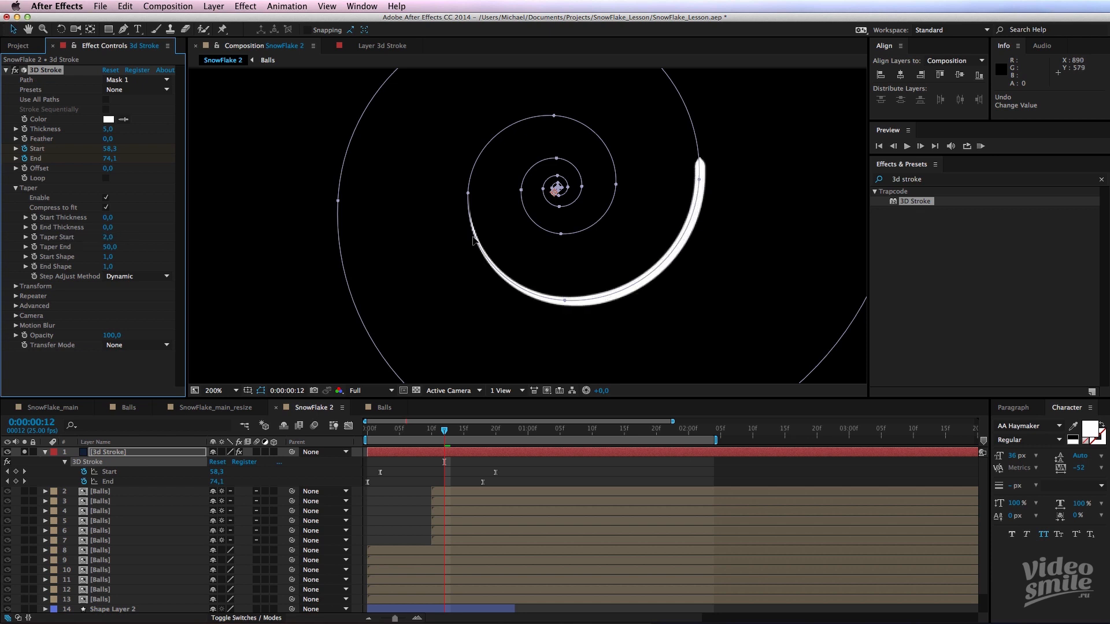
key("comma")
left_click(463, 484)
left_click(412, 440)
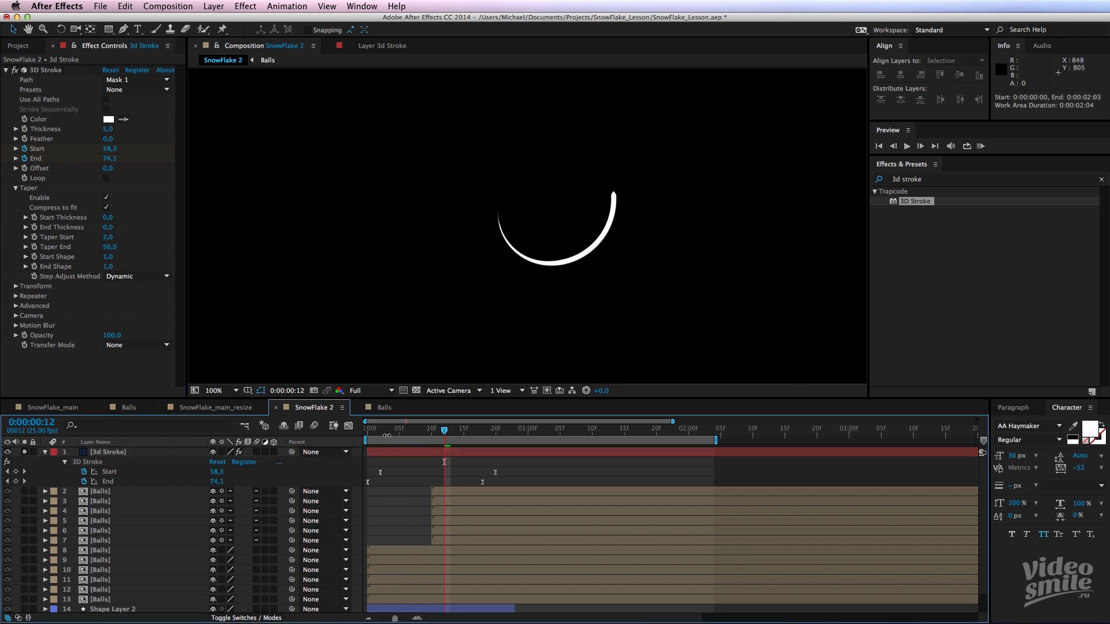
key("space")
key("comma")
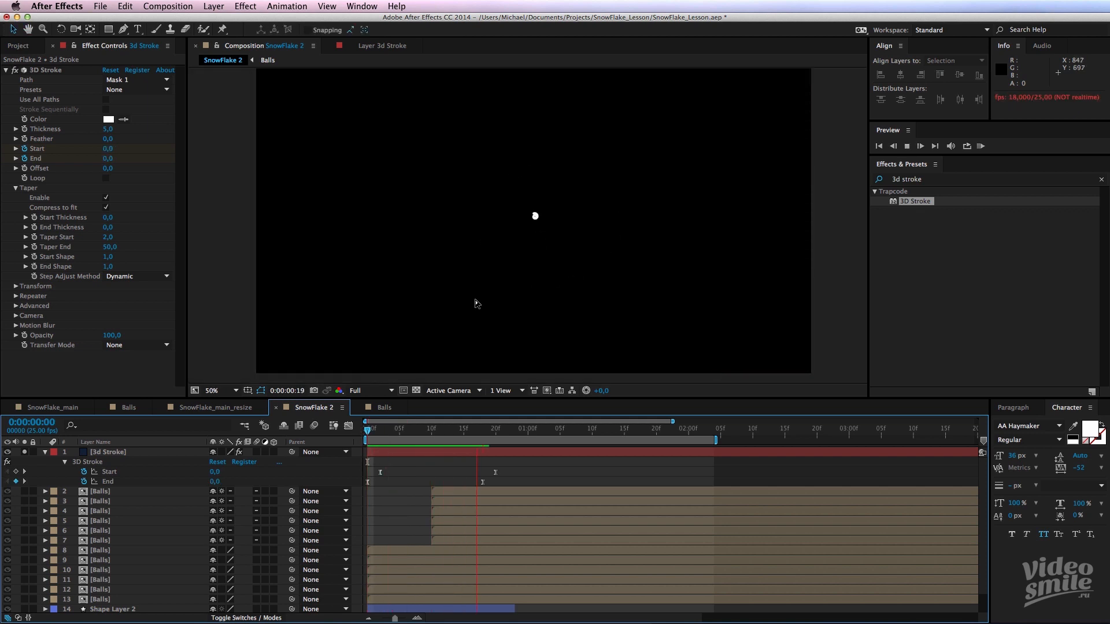
key("space")
key("period")
- Set the 3D Stroke's Taper Start to 100 and preview the tapered spiral from the first frame
left_click(444, 430)
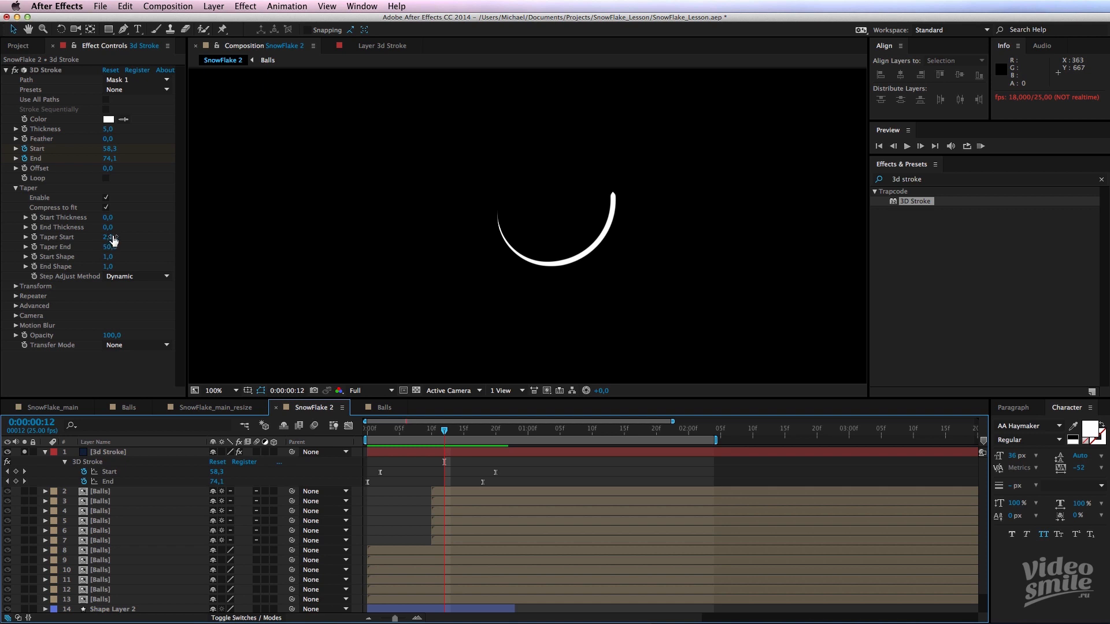
left_click_drag(108, 238, 267, 239)
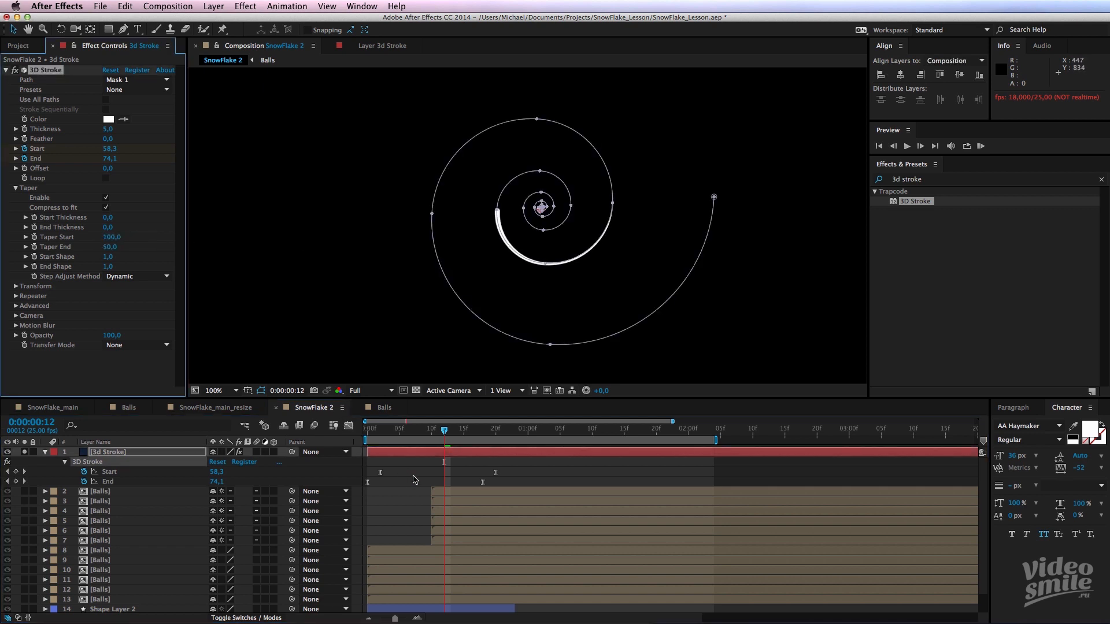
left_click(414, 480)
left_click_drag(408, 433, 350, 431)
scroll(442, 288, "down", 1)
key("space")
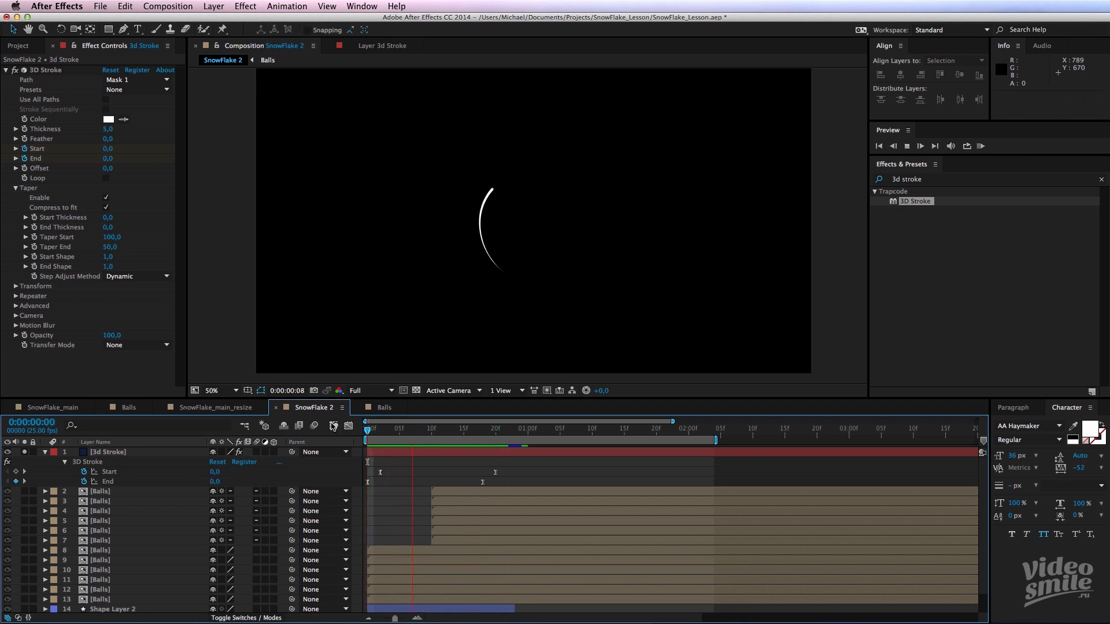
key("space")
- Unsolo the 3d Stroke layer and preview the spiral together with the snowflake from the first frame
left_click(26, 452)
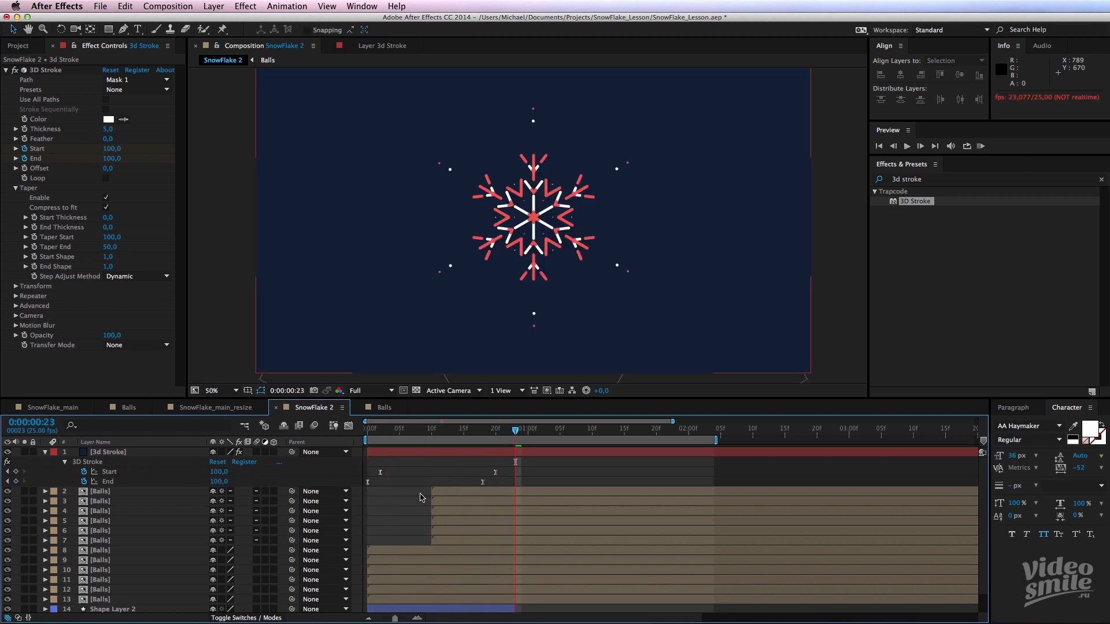
left_click_drag(414, 430, 342, 435)
key("space")
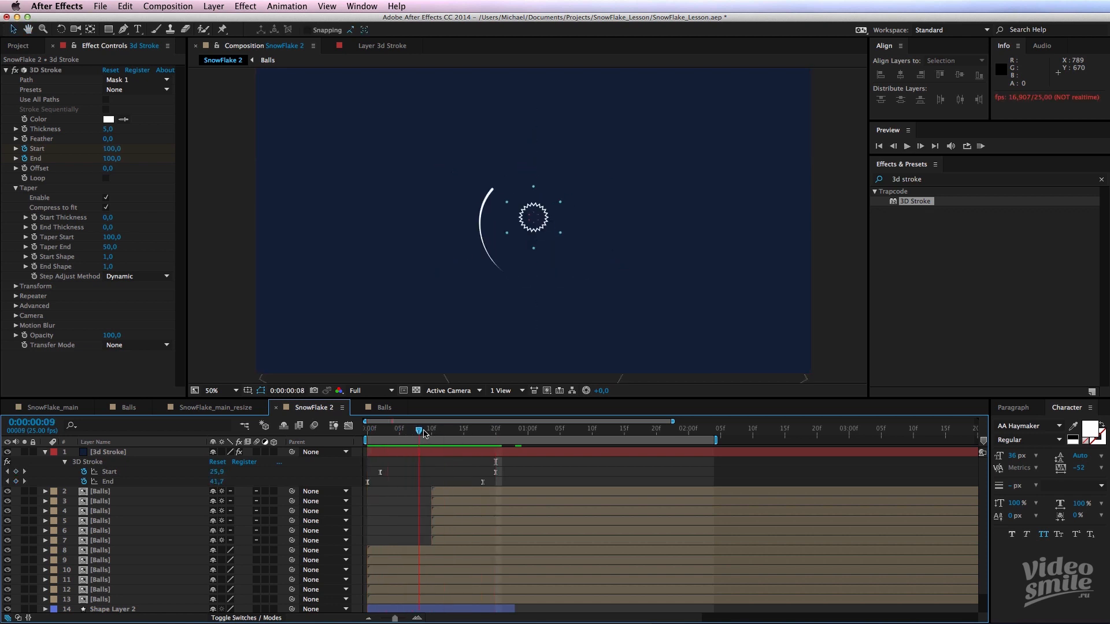
- Scale the 3d Stroke layer down to 34% and preview the composition from the first frame
mouse_move(425, 436)
left_mouse_down()
mouse_move(413, 436)
mouse_move(431, 435)
left_mouse_up()
left_click(438, 453)
scroll(520, 288, "up", 1)
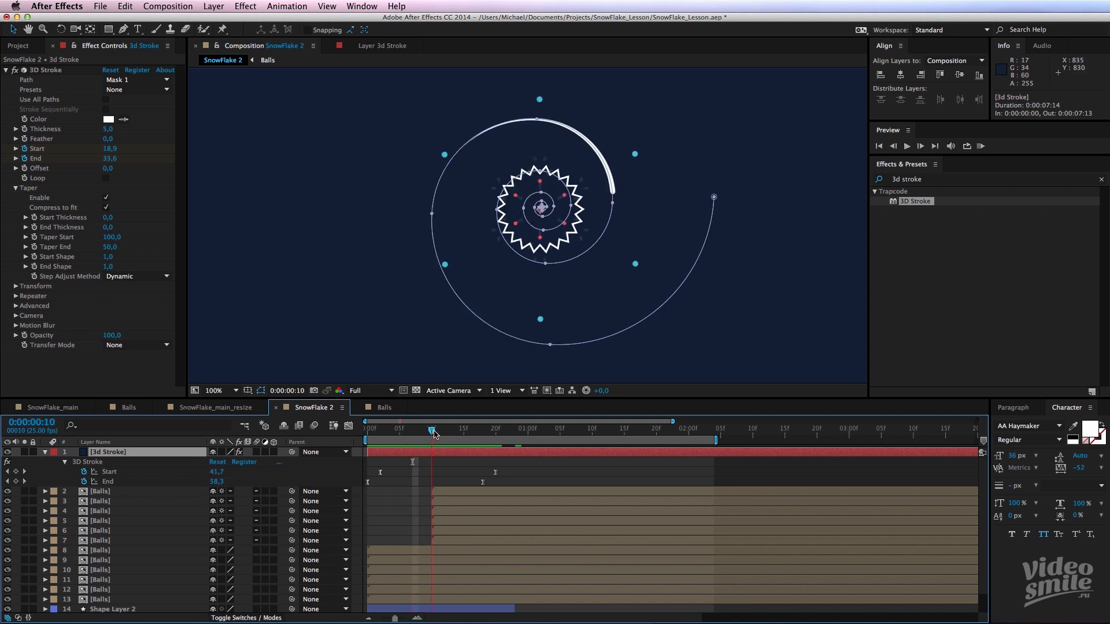
key("s")
left_click_drag(233, 463, 195, 463)
left_click(395, 484)
left_click_drag(396, 432, 366, 445)
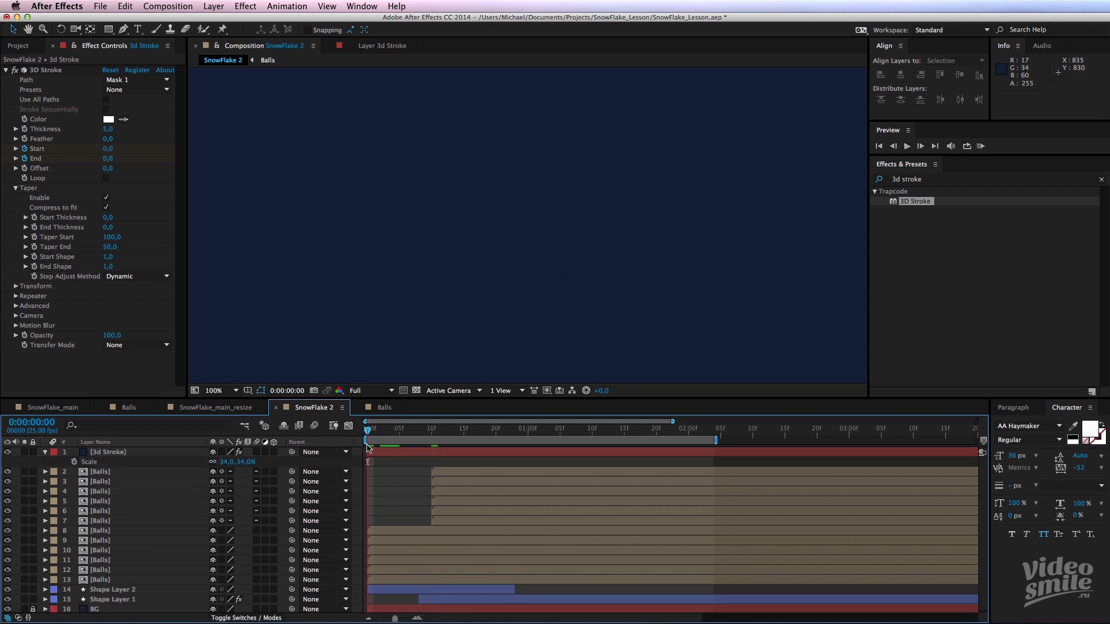
key("space")
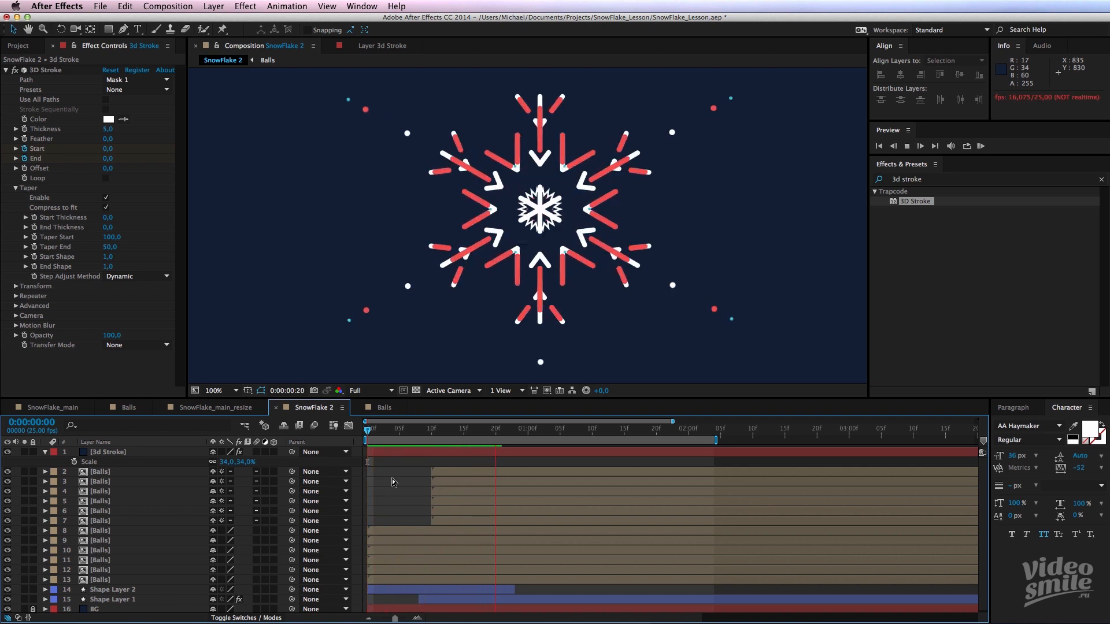
- Duplicate the 3d Stroke layer and set the copy's Rotation to 180°
left_click_drag(420, 436, 407, 437)
left_click(415, 453)
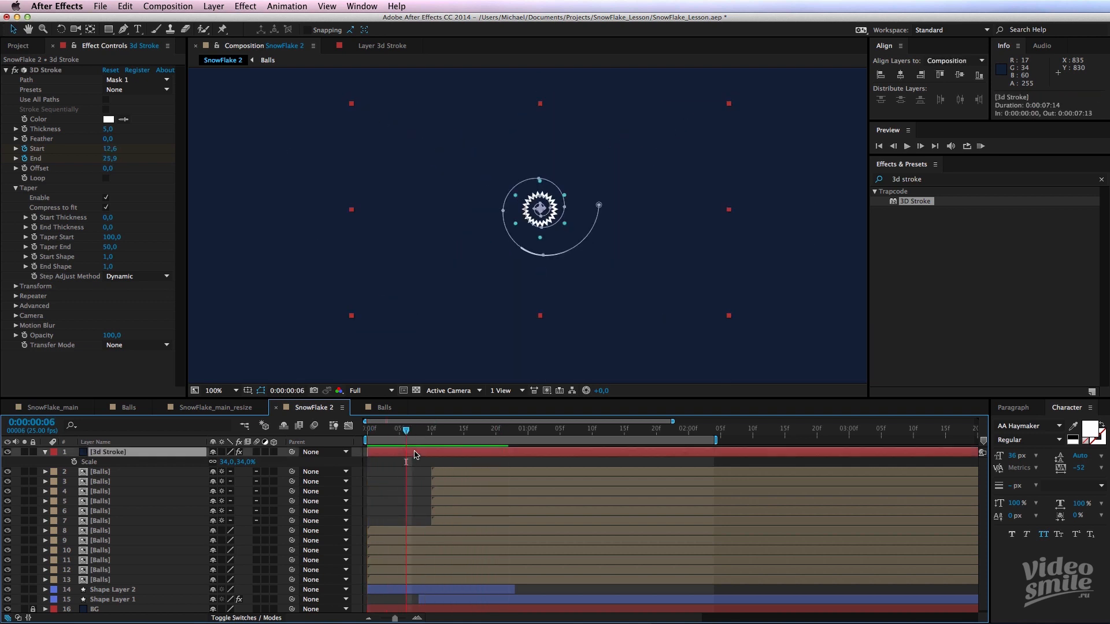
key("super+d")
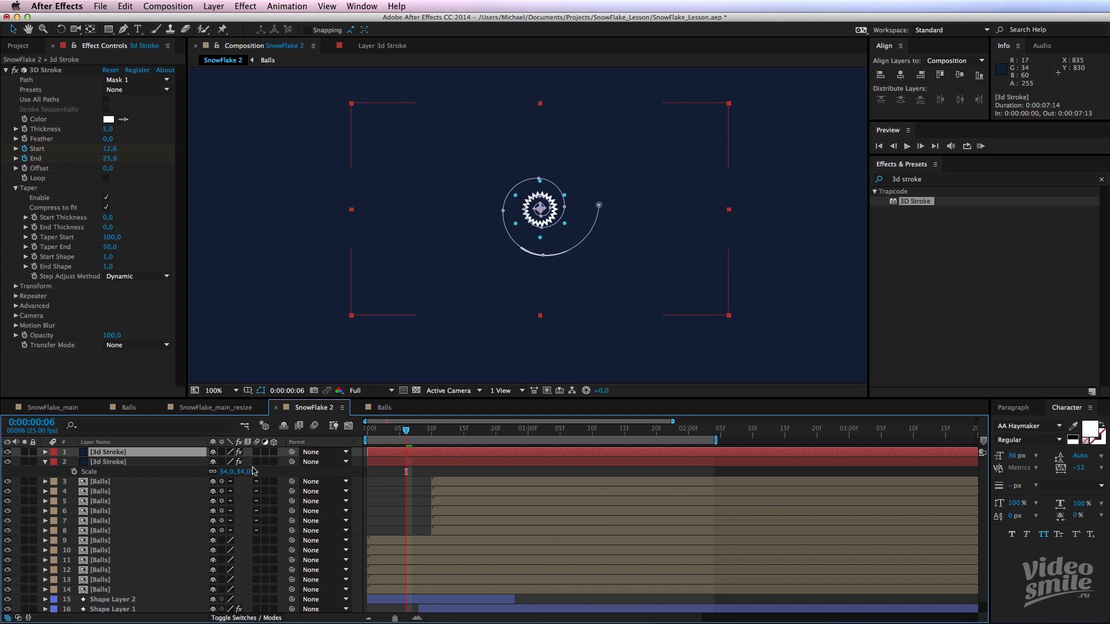
type("r")
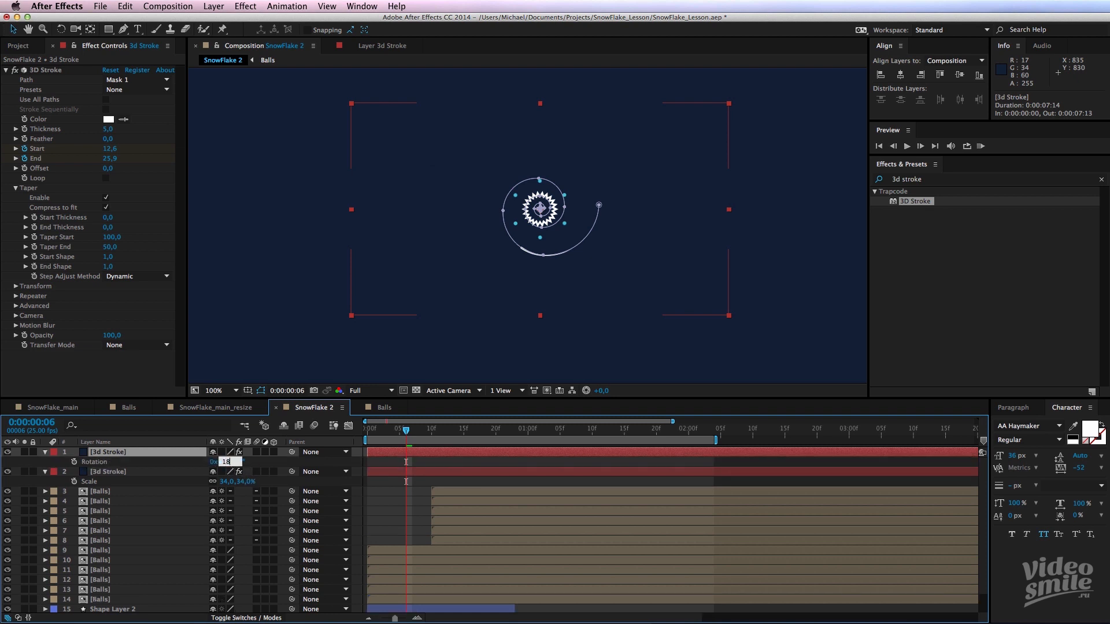
type("0")
key("Return")
left_click(385, 491)
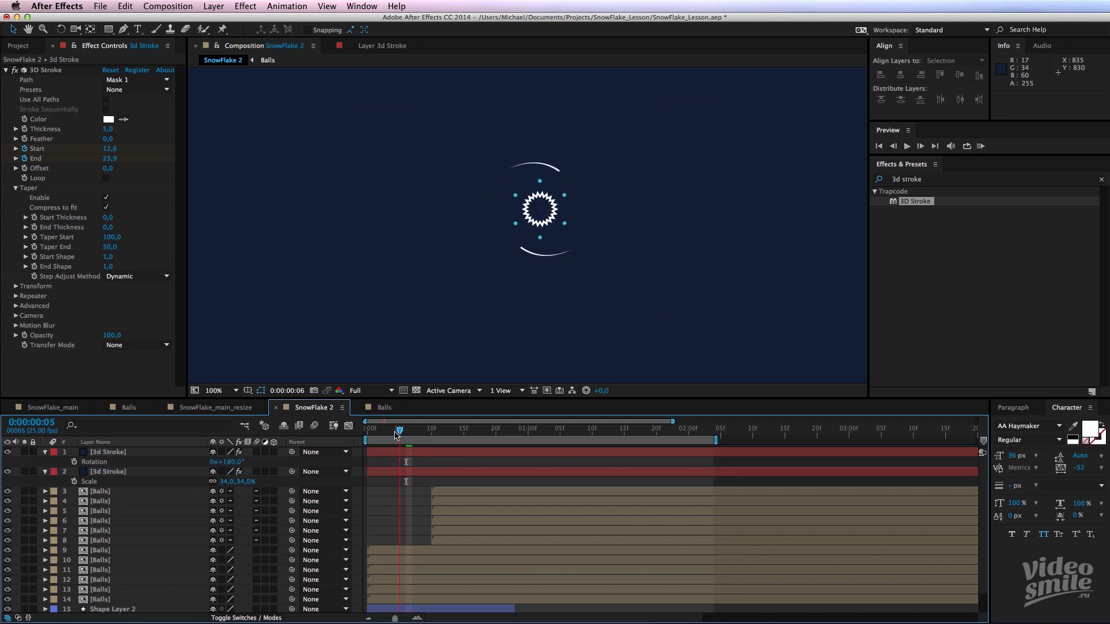
- Move the Start keyframes of both 3d Stroke layers one frame earlier to shorten the strokes
left_click_drag(396, 435, 445, 447)
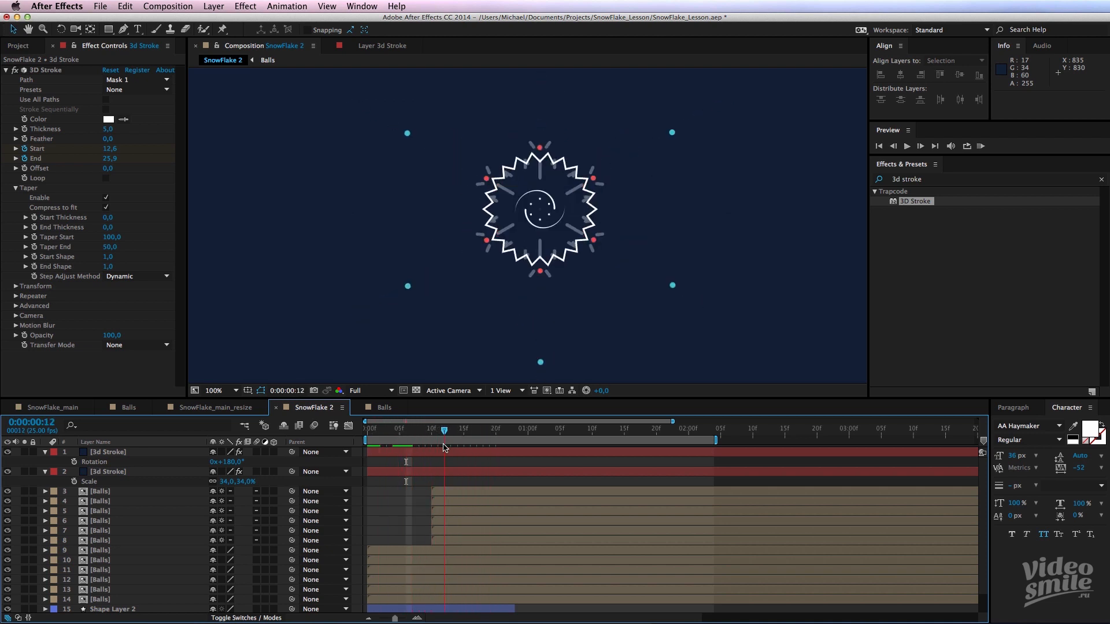
left_click(444, 450)
key("period")
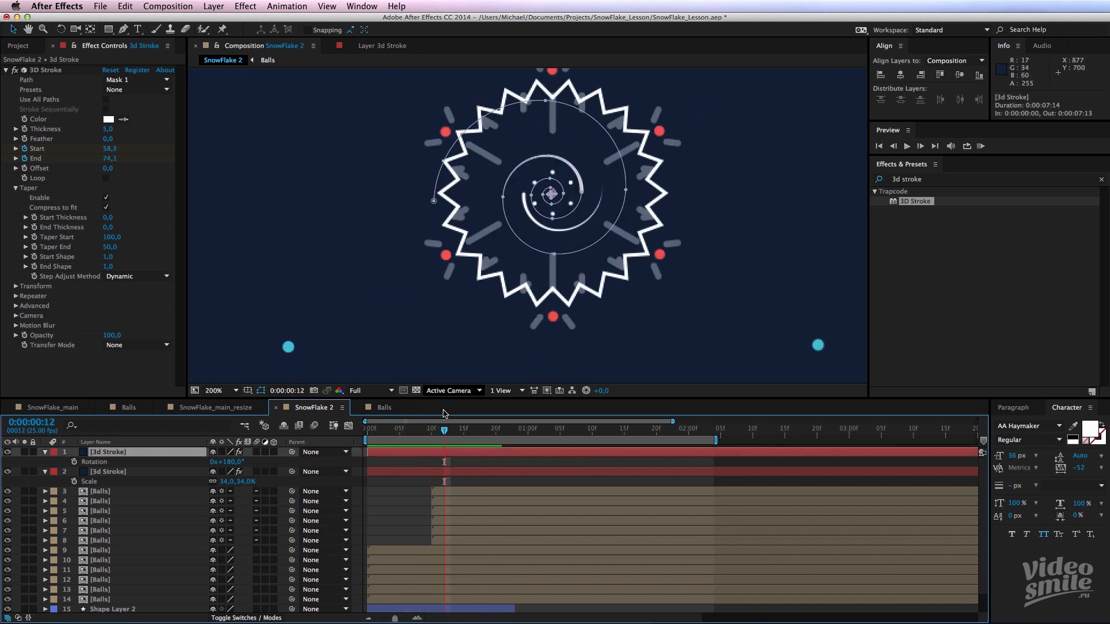
left_click(437, 471, "shift")
key("u")
left_click_drag(519, 471, 376, 474)
left_click_drag(515, 508, 373, 514)
key("period")
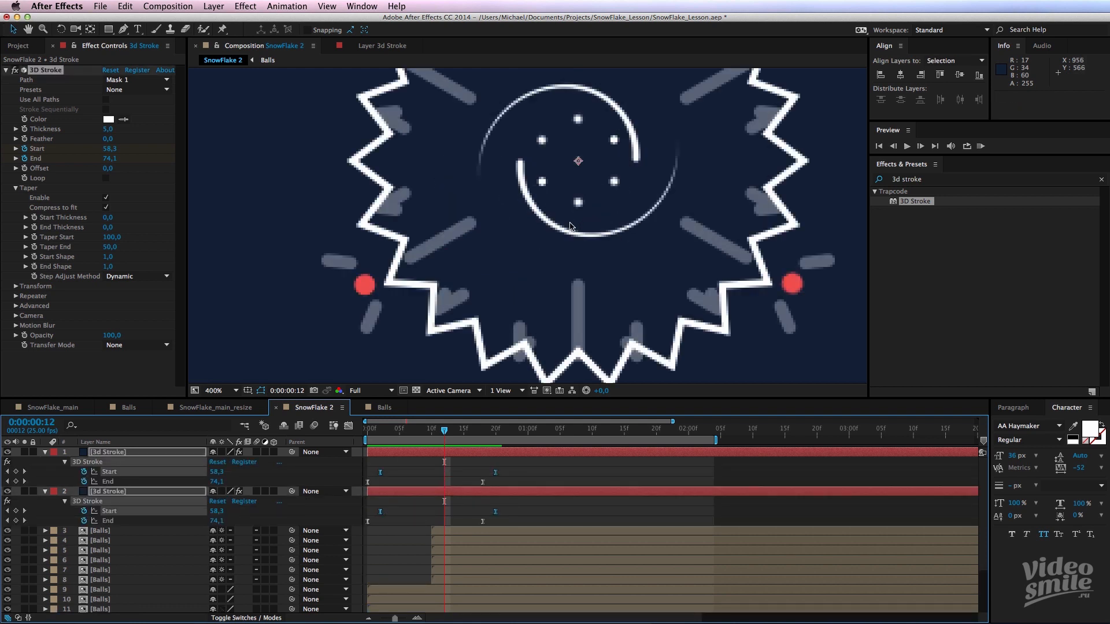
left_click_drag(570, 223, 546, 279)
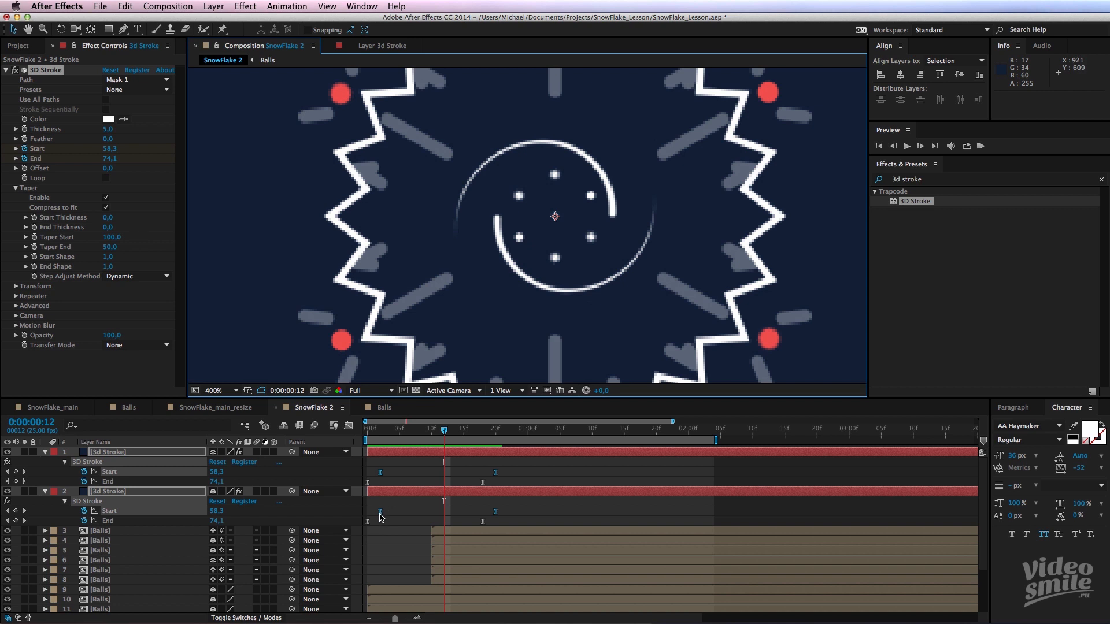
left_click_drag(381, 512, 375, 512)
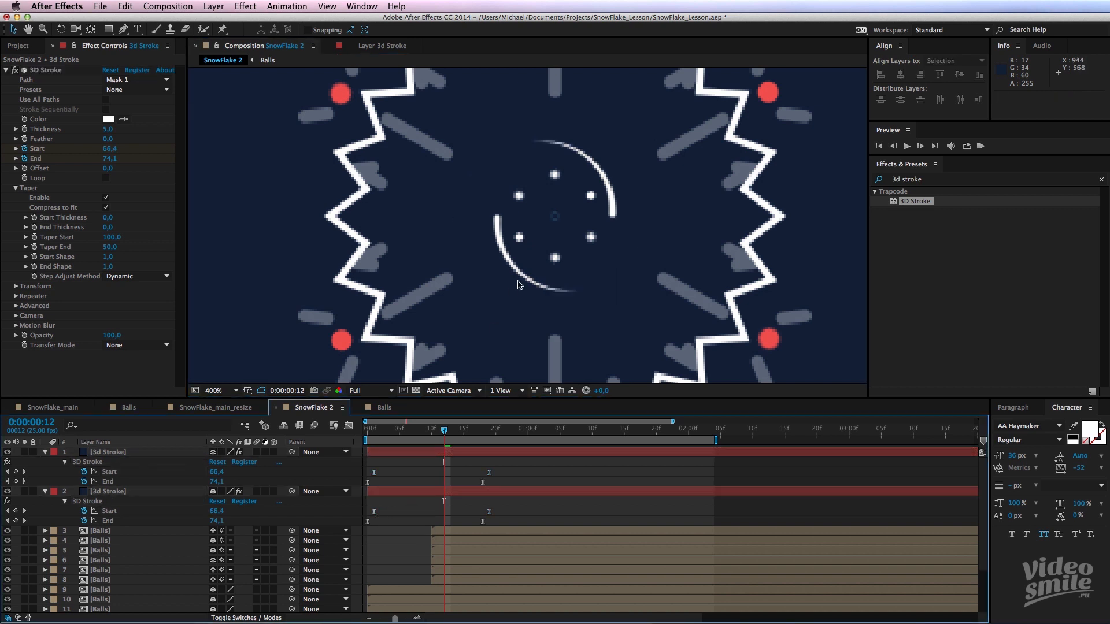
- Set the 3D Stroke Thickness to 8 on both 3d Stroke layers
key("comma")
left_click(410, 495)
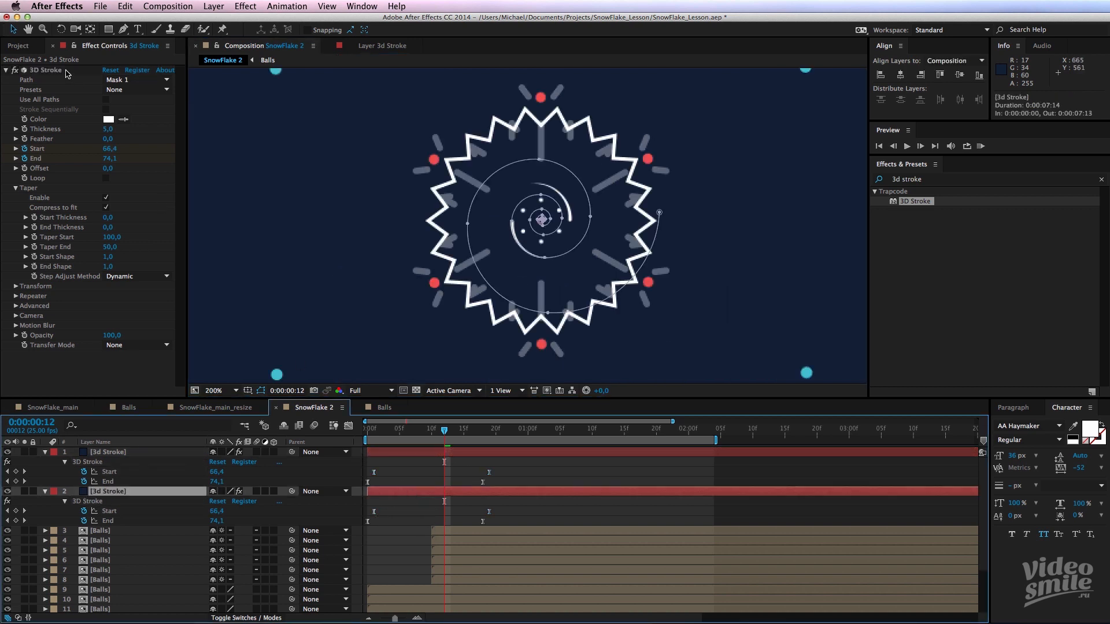
left_click(109, 129)
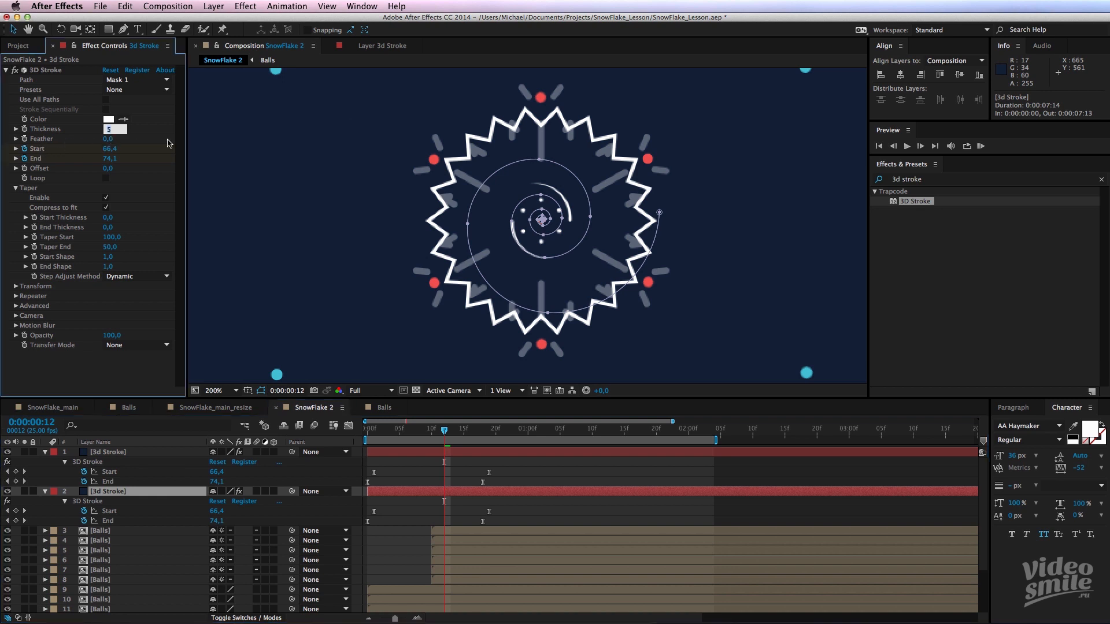
type("8")
key("Return")
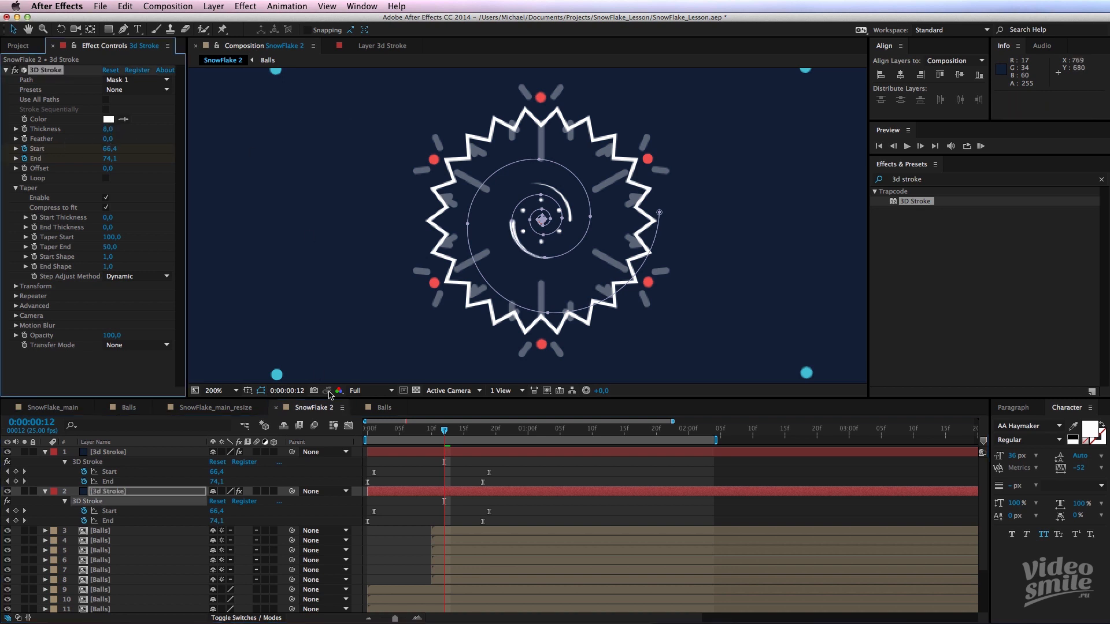
left_click(397, 452)
left_click(107, 128)
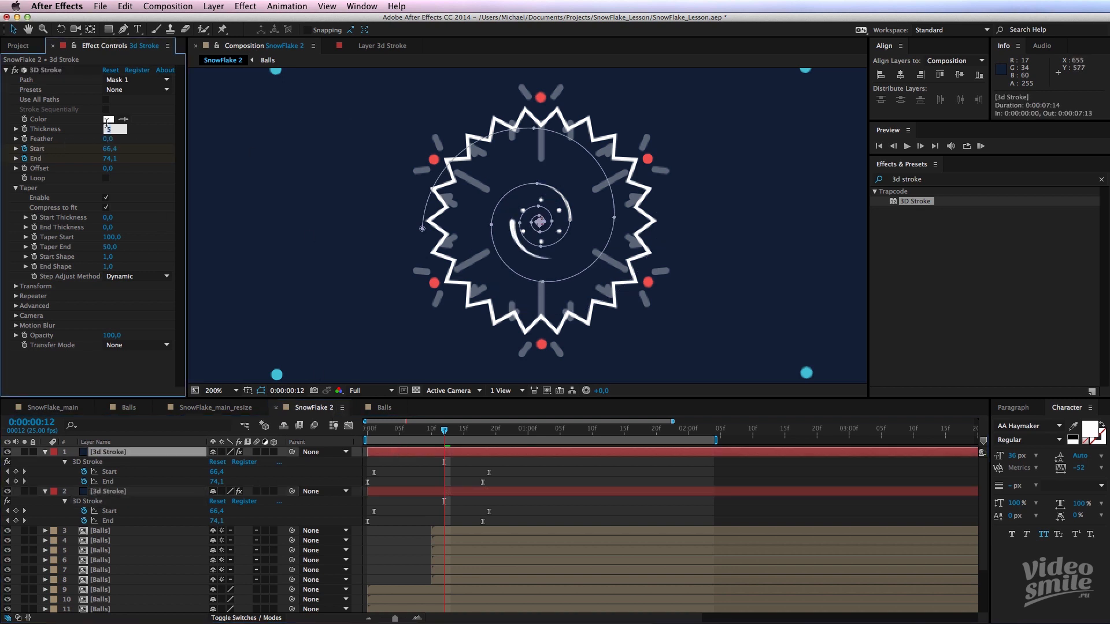
type("8")
key("Return")
- Set the Scale of both 3d Stroke layers to 25% and preview the composition from the first frame
left_click(423, 490)
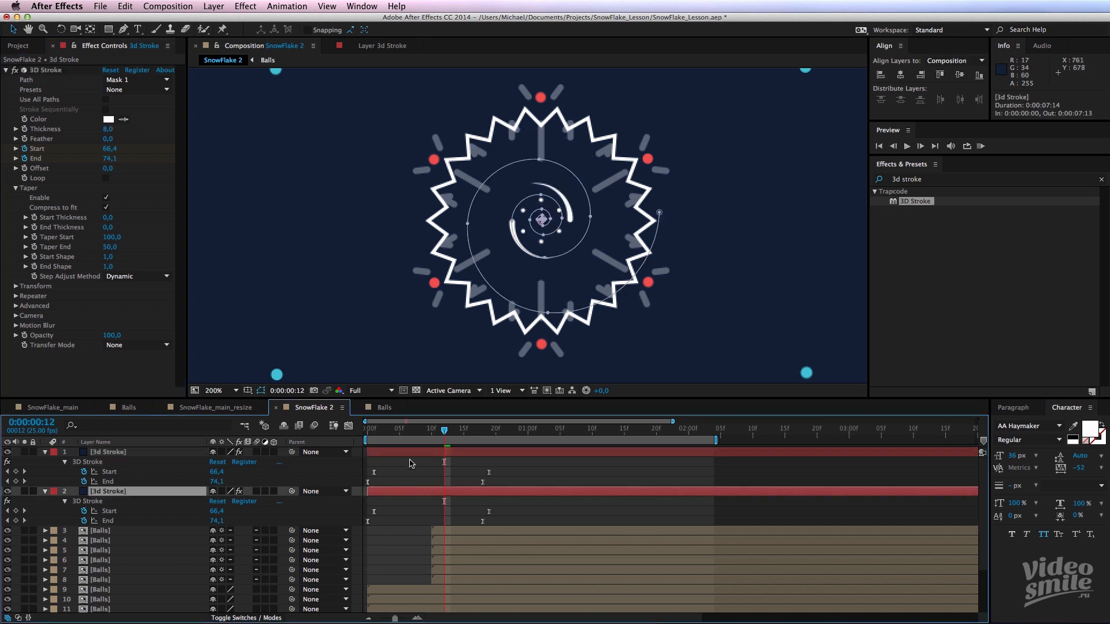
left_click(412, 452, "shift")
mouse_move(406, 431)
left_mouse_down()
mouse_move(386, 431)
mouse_move(399, 434)
left_mouse_up()
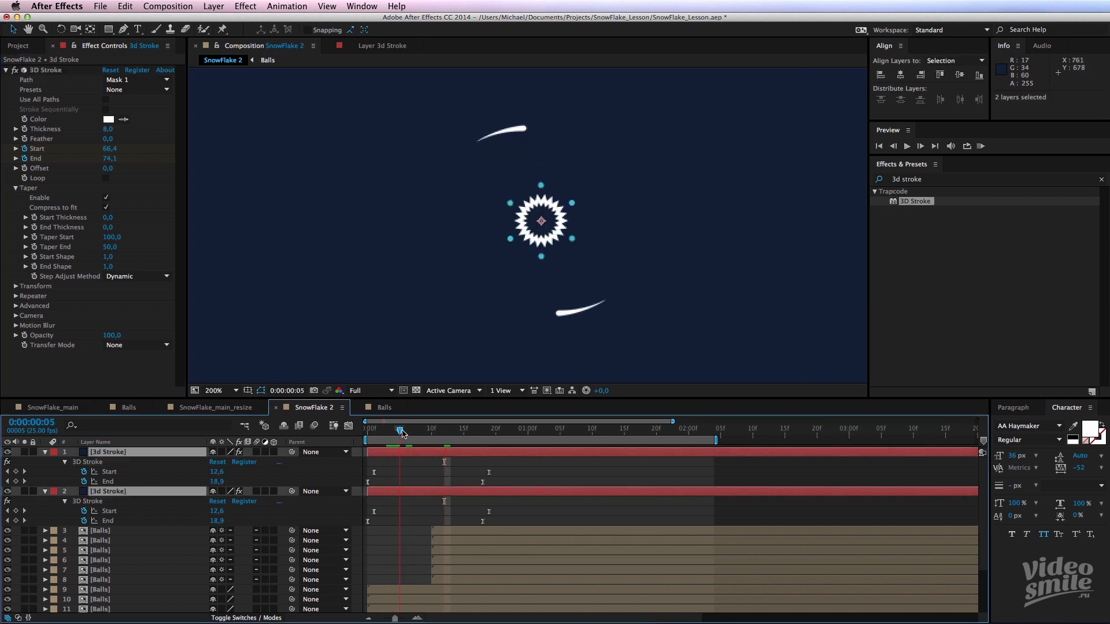
key("s")
left_click(225, 461)
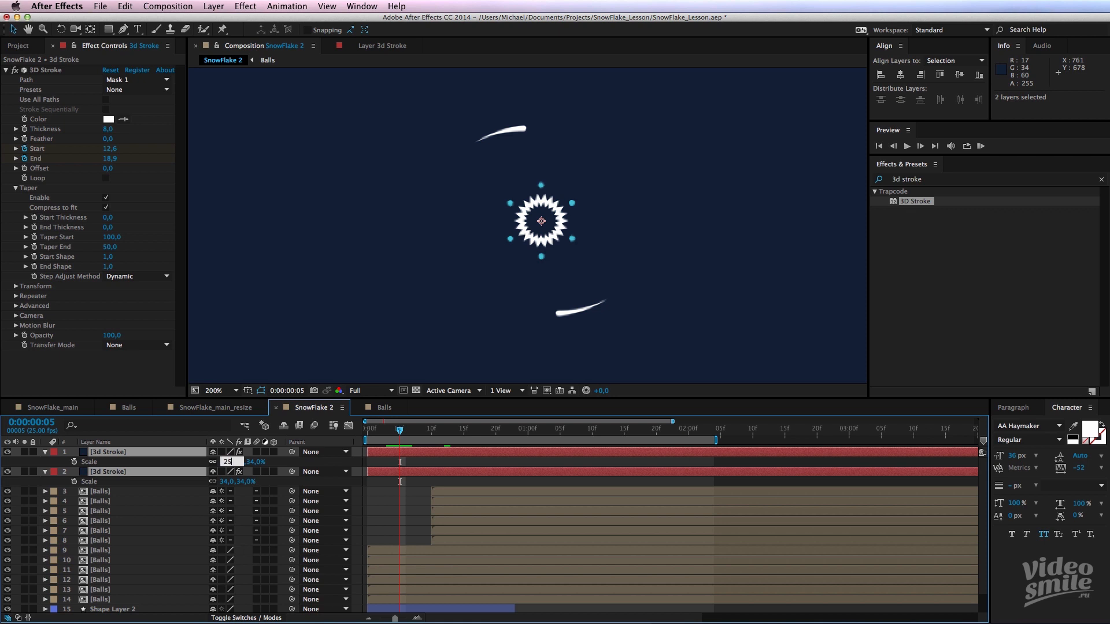
key("Return")
left_click_drag(391, 432, 365, 431)
key("super+shift+a")
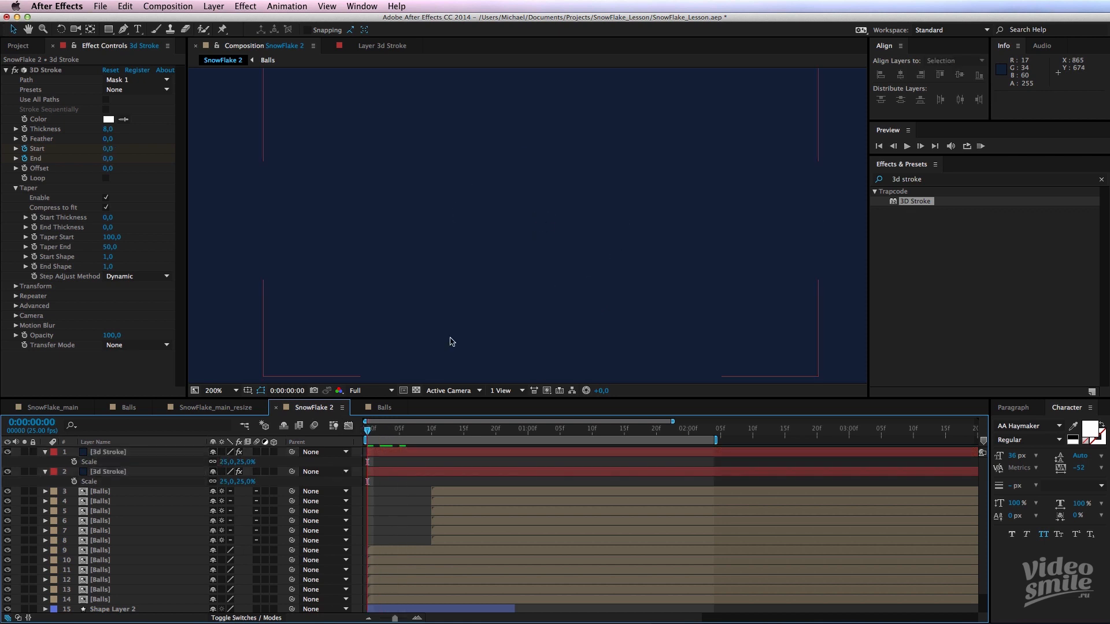
scroll(494, 238, "down", 1)
key("space")
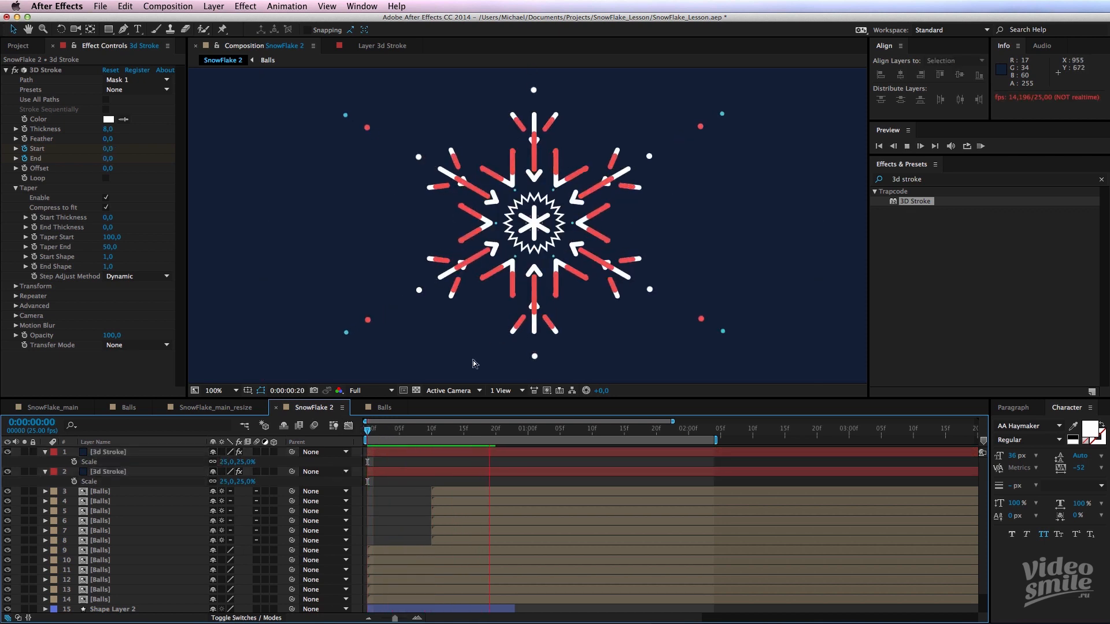
- Move the Start keyframes of both 3d Stroke layers one frame later to lengthen the strokes, and preview the animation
left_click(416, 431)
mouse_move(416, 430)
left_mouse_down()
mouse_move(457, 431)
mouse_move(403, 438)
left_mouse_up()
left_click(426, 471, "shift")
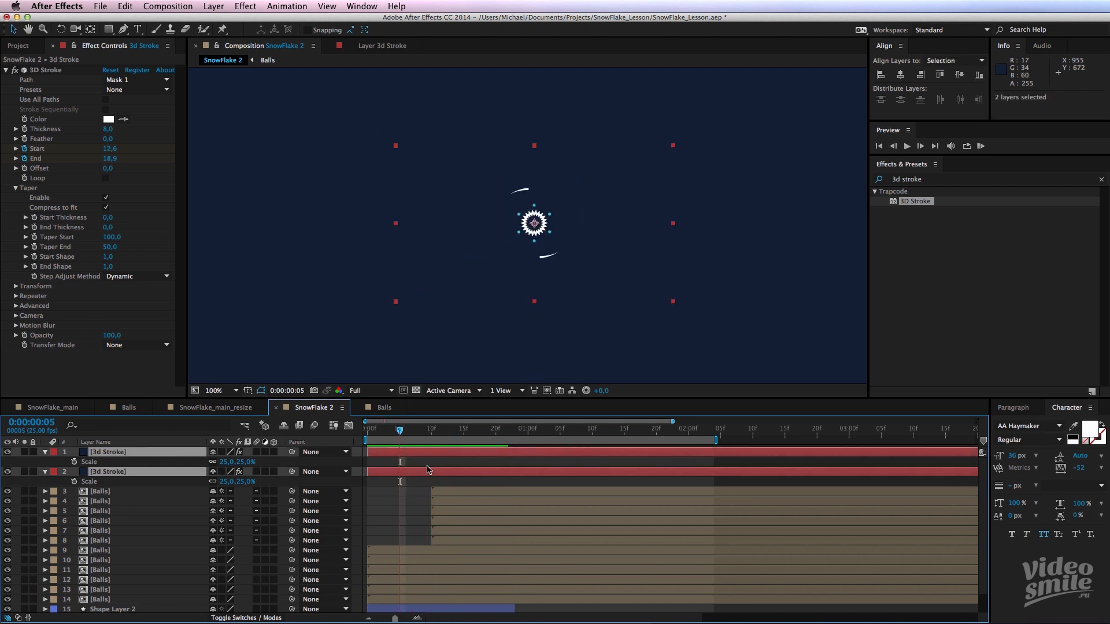
key("u")
left_click_drag(511, 469, 369, 475)
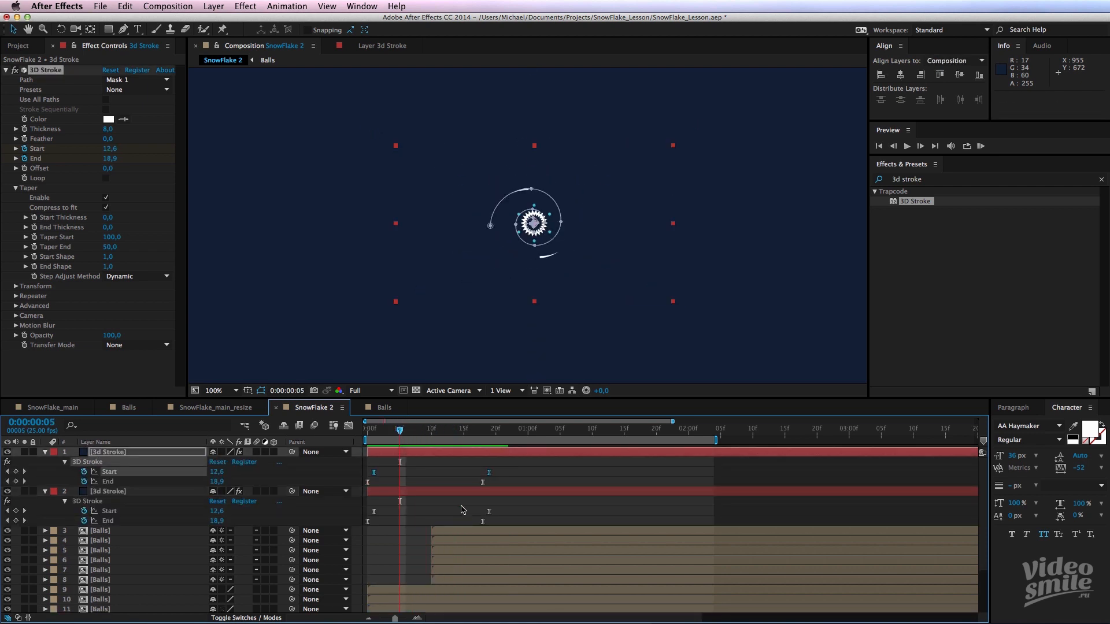
left_click_drag(496, 507, 371, 510)
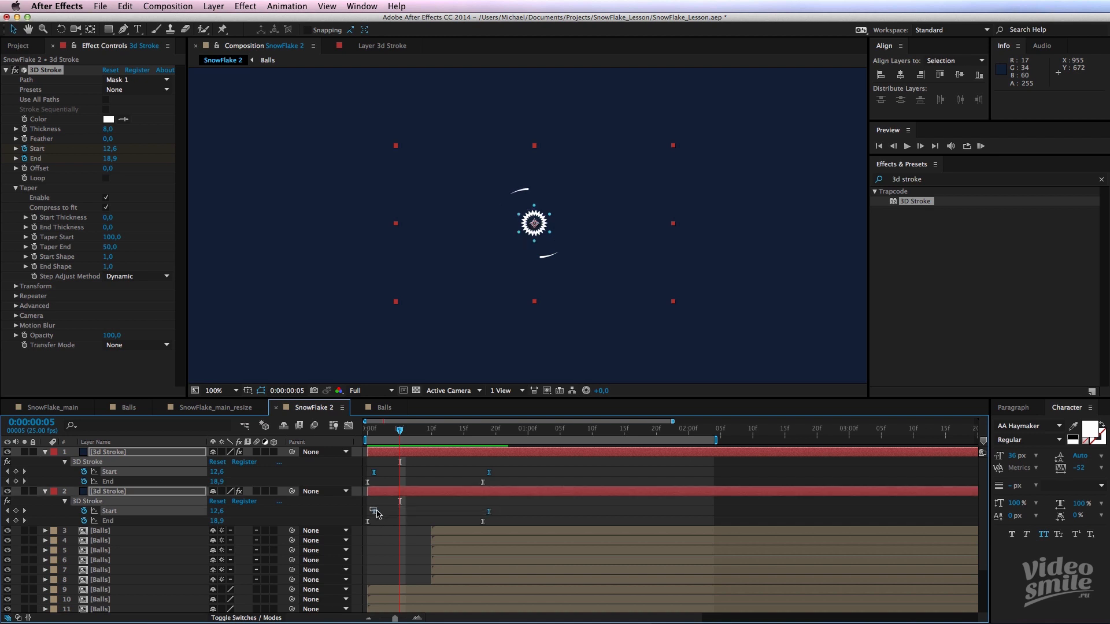
left_click(403, 503)
left_click(407, 453)
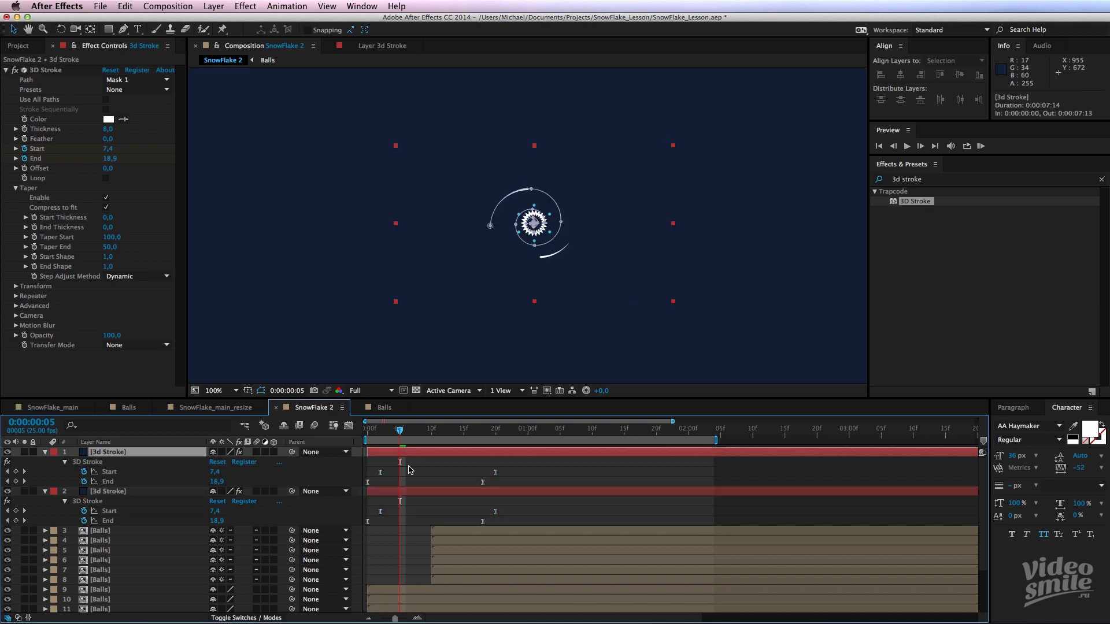
left_click(412, 490, "shift")
left_click(425, 482)
key("space")
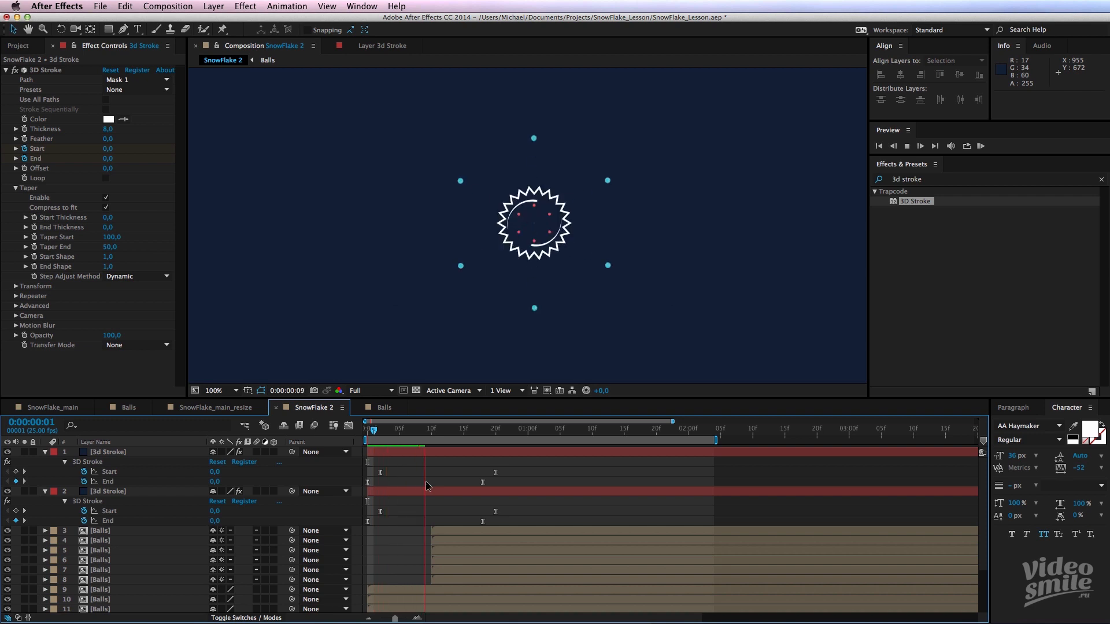
left_click_drag(415, 431, 366, 430)
scroll(477, 263, "down", 1)
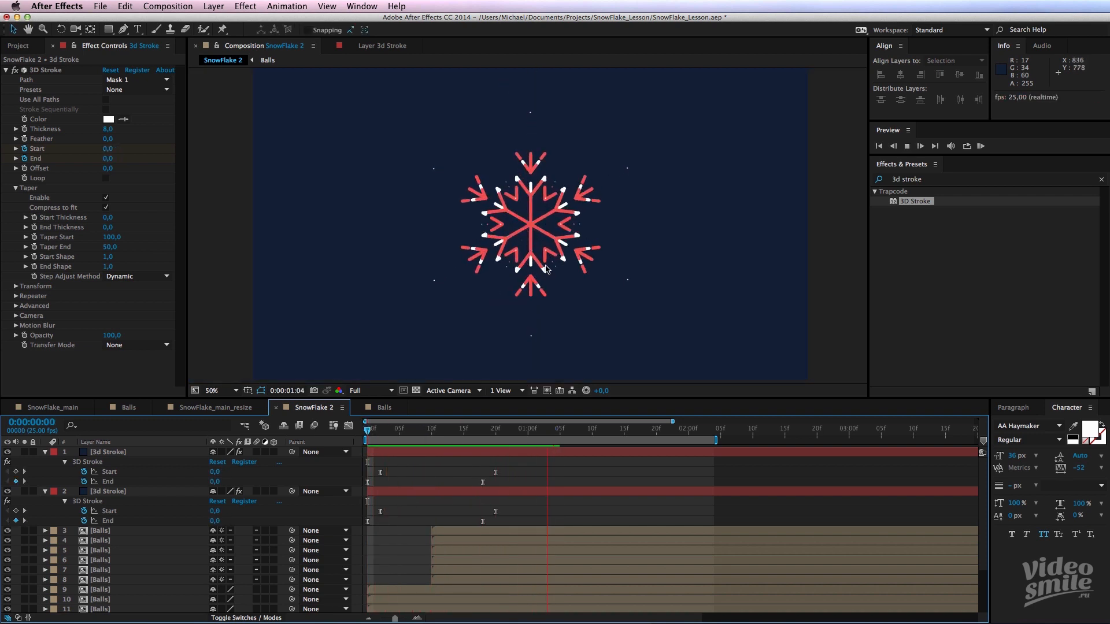
- Lengthen the incoming ease of the final Start and End keyframes on both 3d Stroke layers in the speed graph, and preview the animation
scroll(496, 299, "up", 1)
left_click_drag(509, 472, 462, 529)
left_click(348, 426)
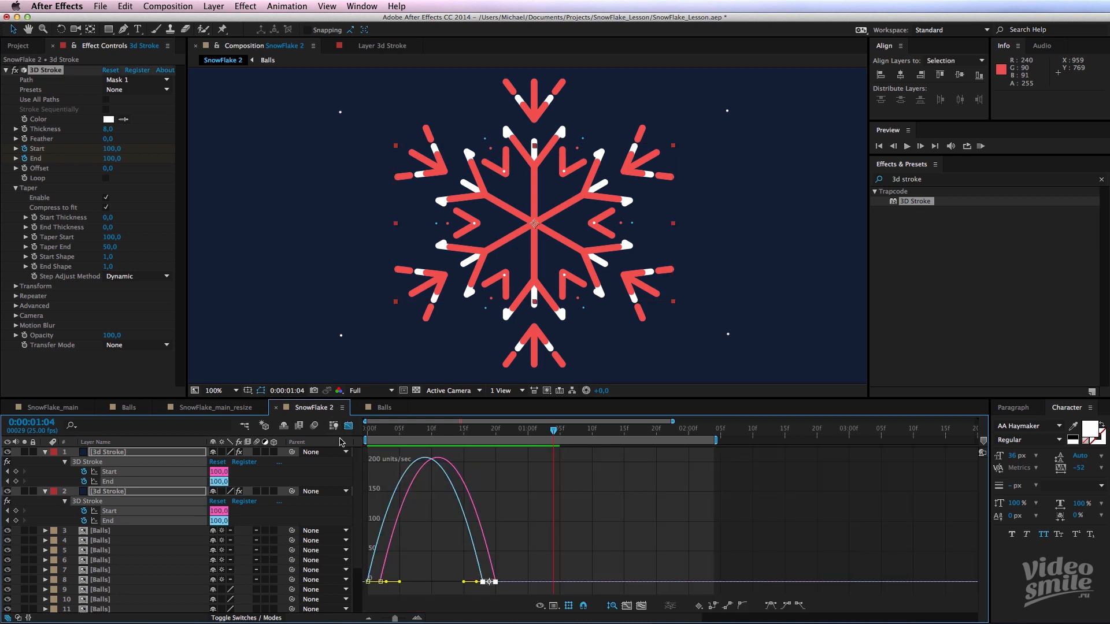
left_click_drag(464, 581, 442, 581)
left_click(348, 426)
key("KP_0")
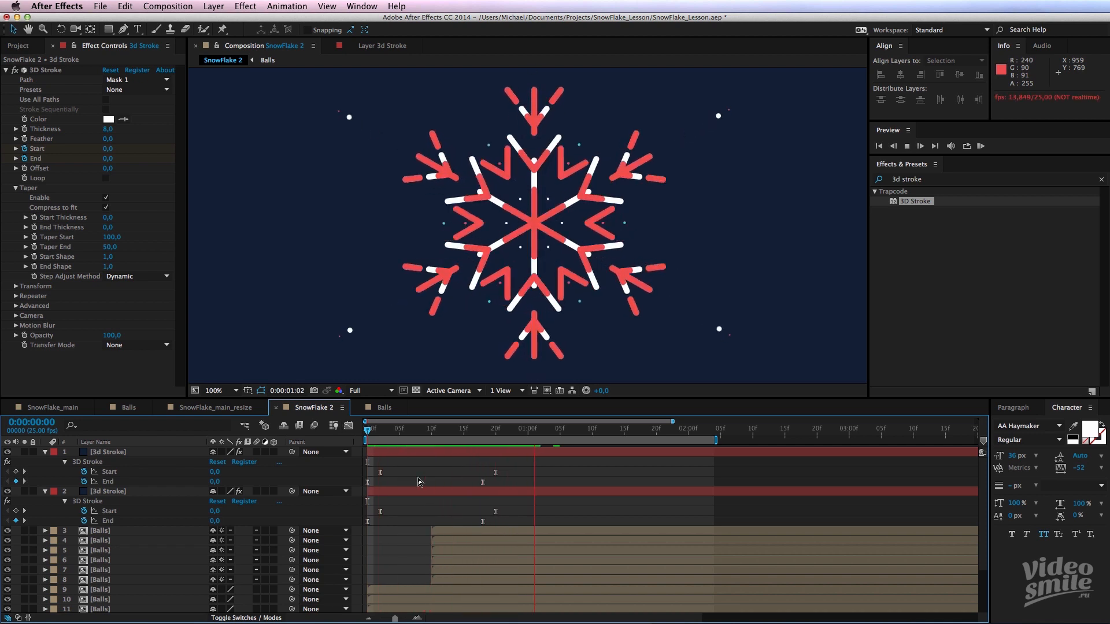
key("space")
key("Home")
scroll(433, 299, "down", 1)
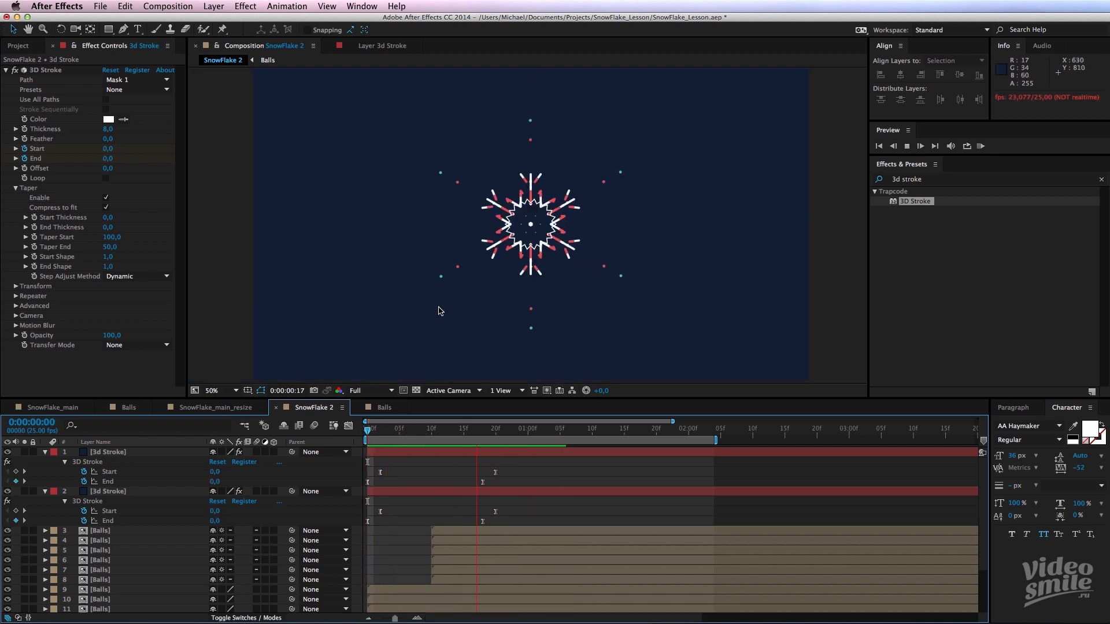
key("space")
- Move the final Start and End keyframes of both 3d Stroke layers three frames later and preview from the first frame
left_click_drag(477, 432, 432, 435)
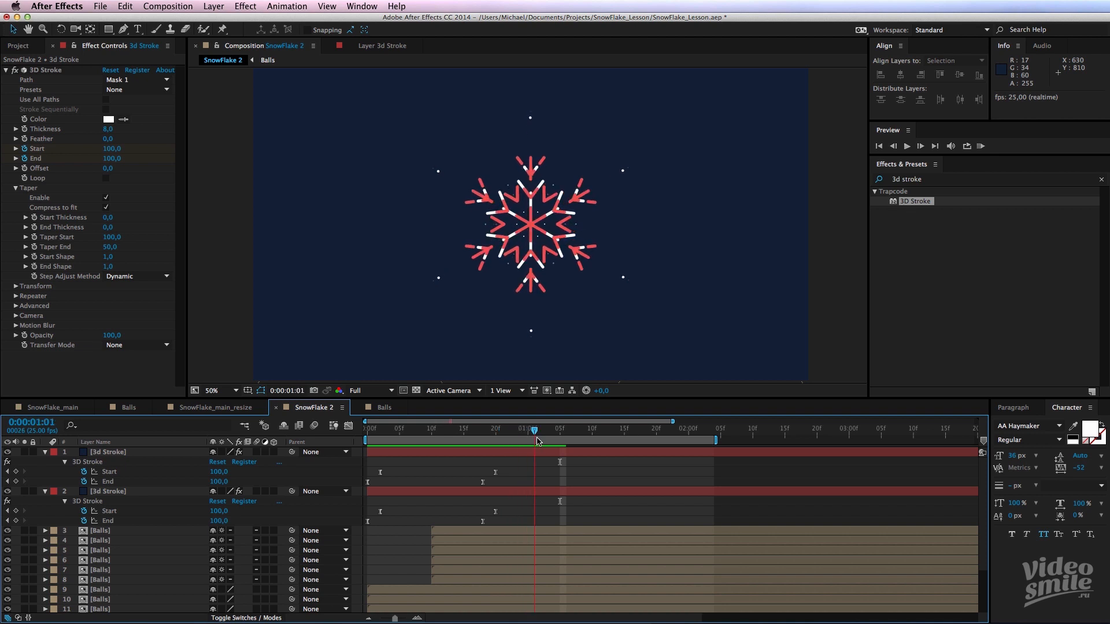
left_click_drag(513, 439, 460, 527)
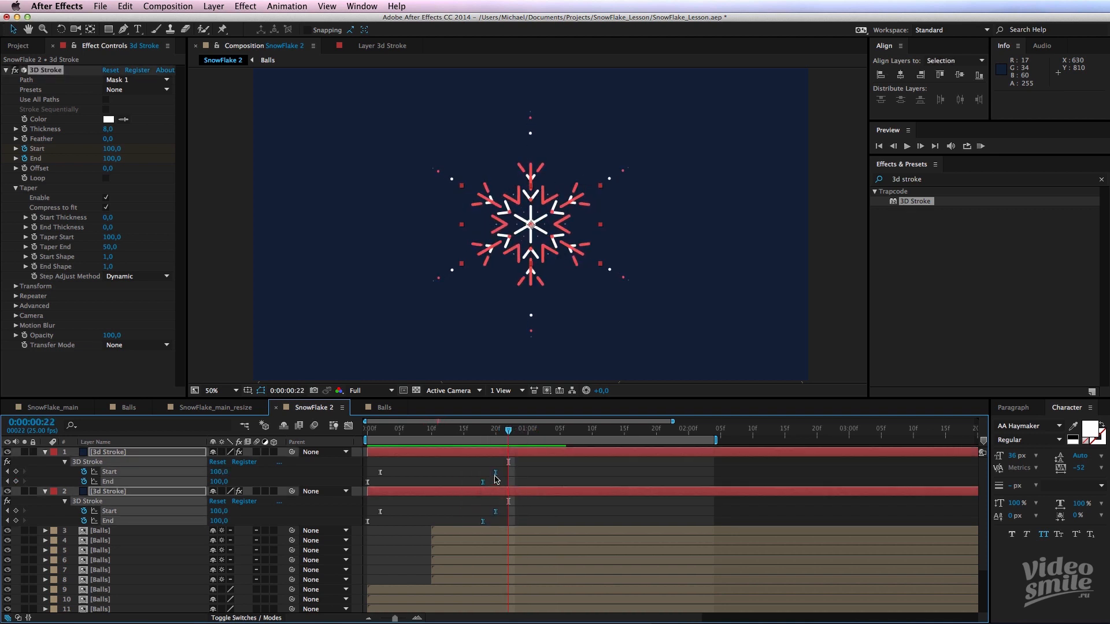
left_click(536, 478)
key("Home")
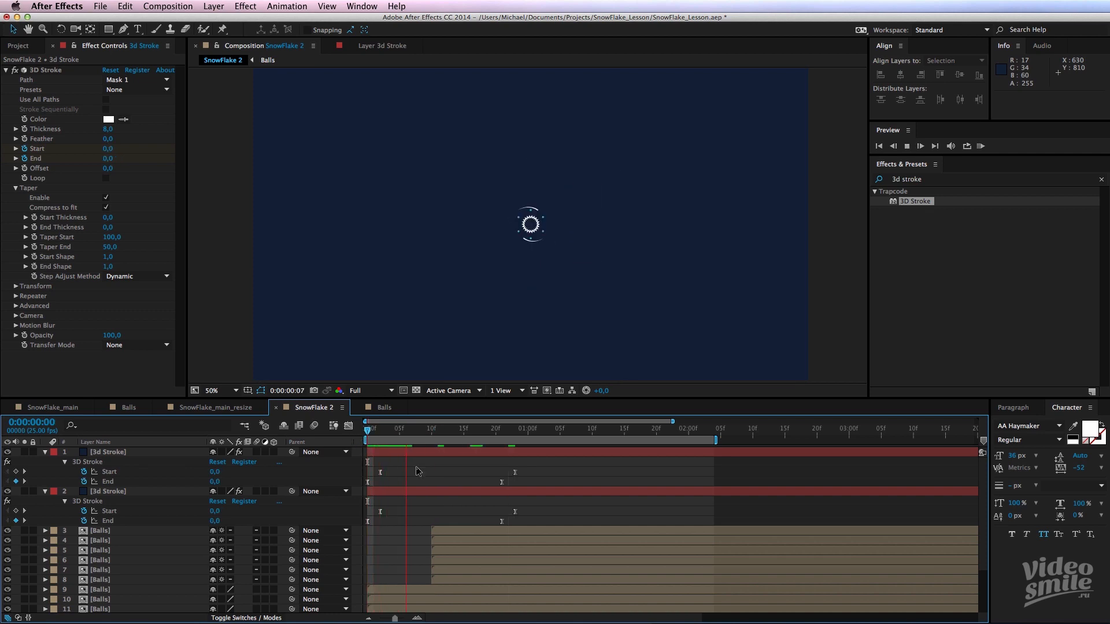